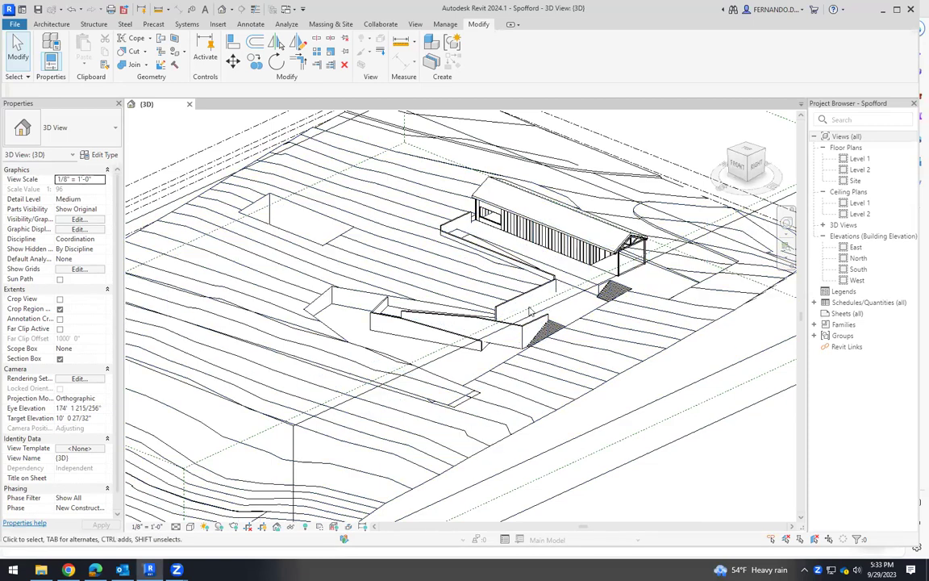
# Examine the existing building, ramp walls and stairs on the sloping site from several angles
pyautogui.scroll(3, 554, 275)
pyautogui.scroll(-2, 593, 282)
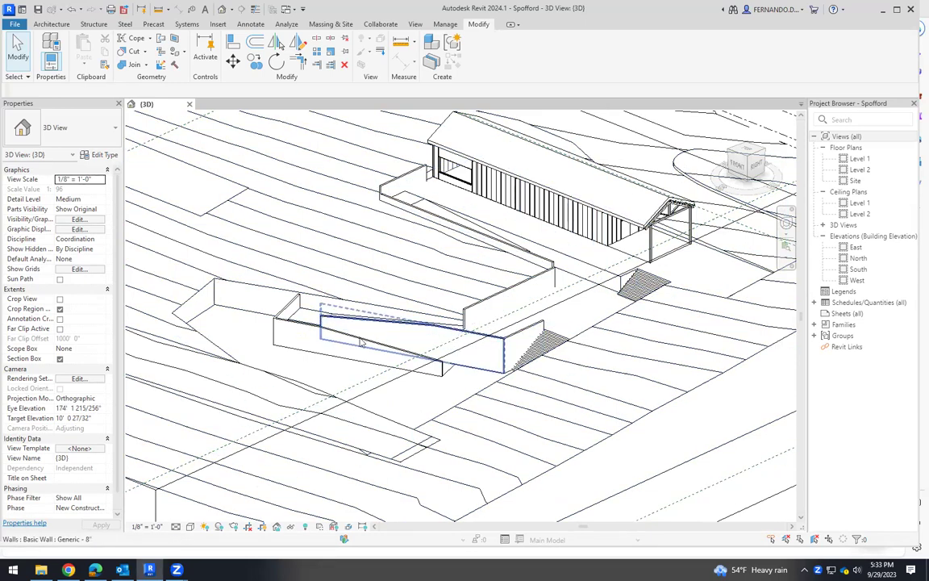
pyautogui.keyDown('shift'); pyautogui.moveTo(387, 402); pyautogui.dragTo(384, 233, button='middle'); pyautogui.keyUp('shift')
pyautogui.scroll(4, 384, 232)
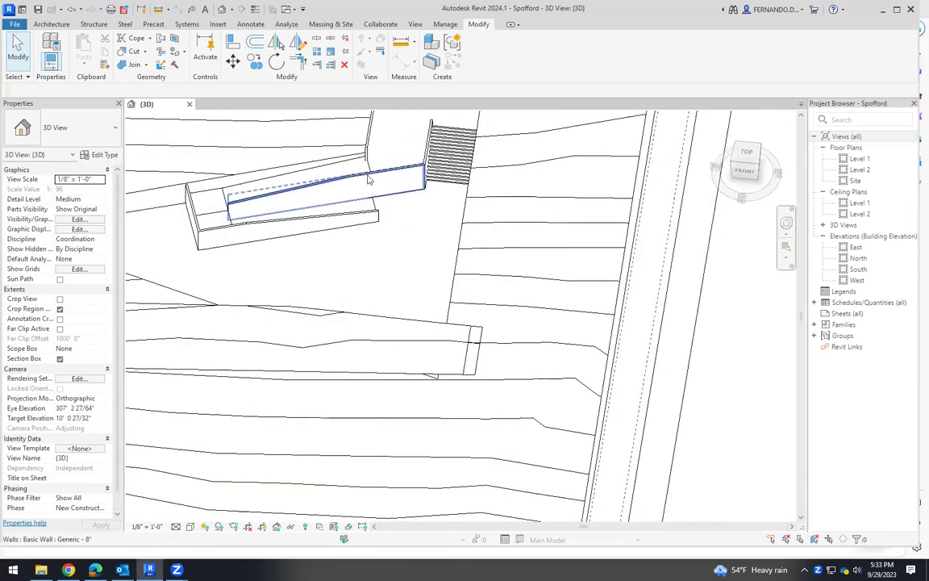
pyautogui.moveTo(360, 255)
pyautogui.keyDown('shift'); pyautogui.mouseDown(button='middle')
pyautogui.moveTo(353, 272)
pyautogui.moveTo(347, 258)
pyautogui.mouseUp(button='middle'); pyautogui.keyUp('shift')
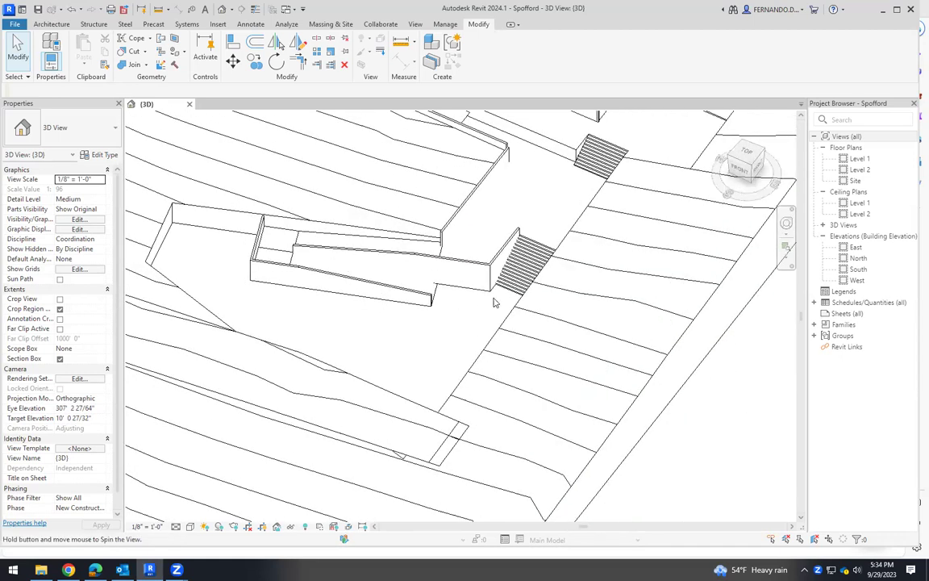
pyautogui.scroll(-6, 495, 303)
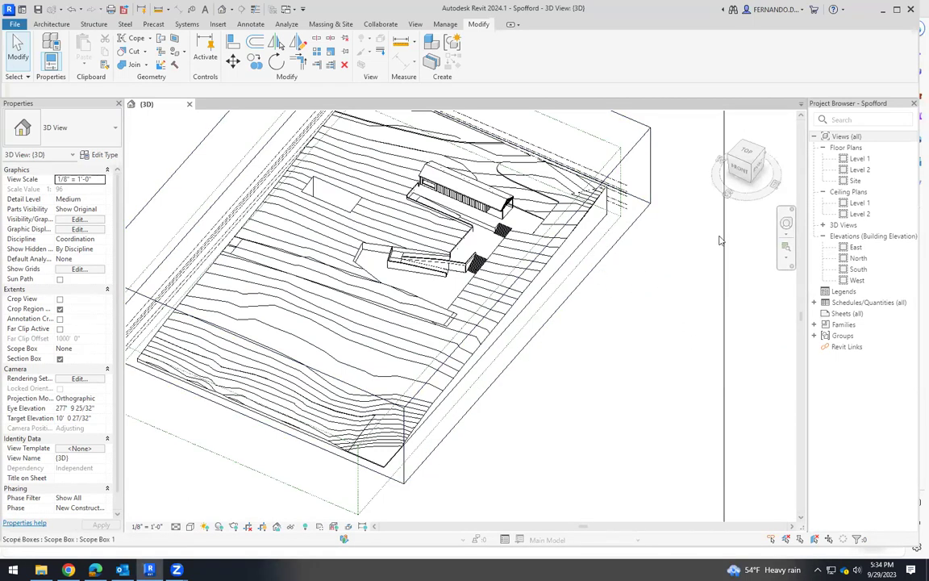
# Copy the whole gabled building, seen from the right side, down to the lower part of the slope
pyautogui.click(759, 171)
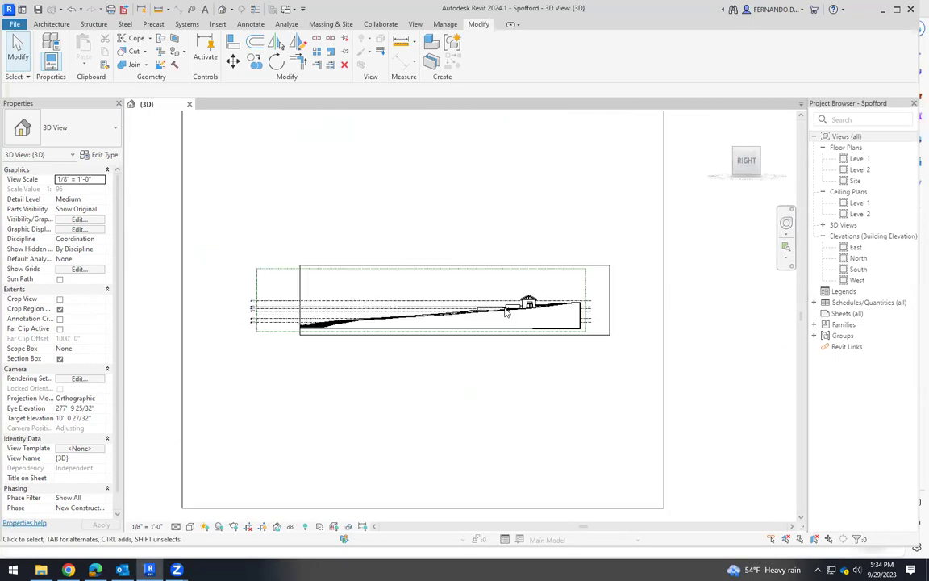
pyautogui.scroll(5, 669, 339)
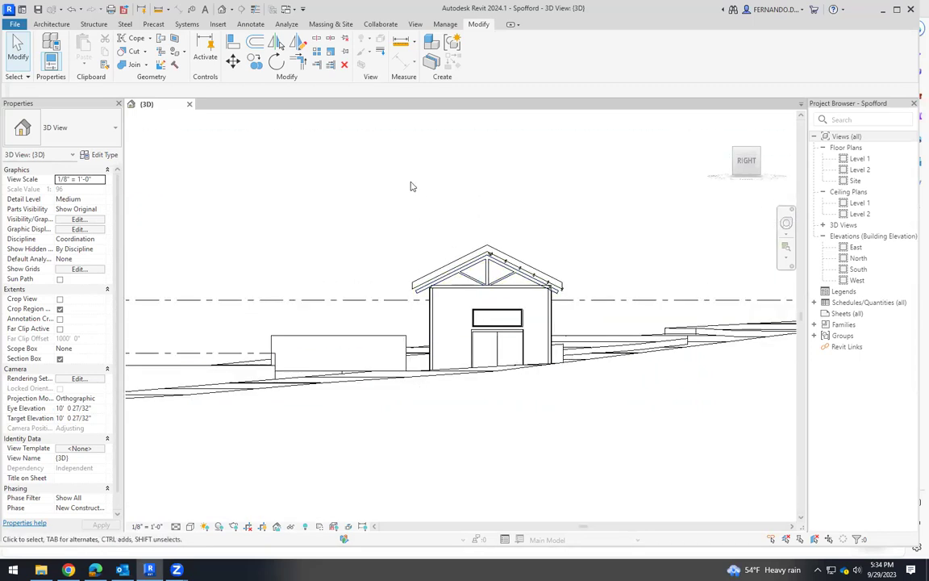
pyautogui.moveTo(407, 194); pyautogui.dragTo(602, 436)
pyautogui.scroll(-3, 612, 264)
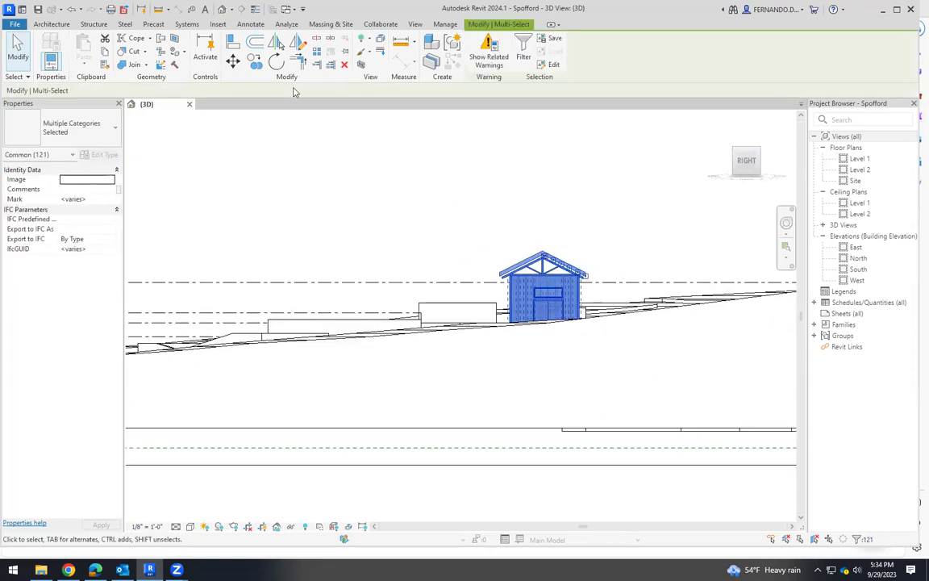
pyautogui.click(255, 65)
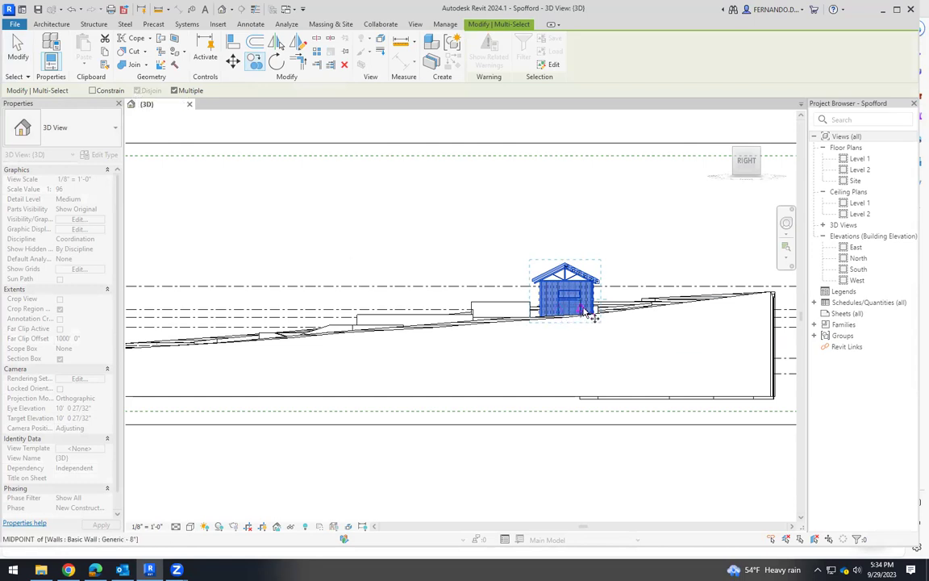
pyautogui.scroll(8, 586, 314)
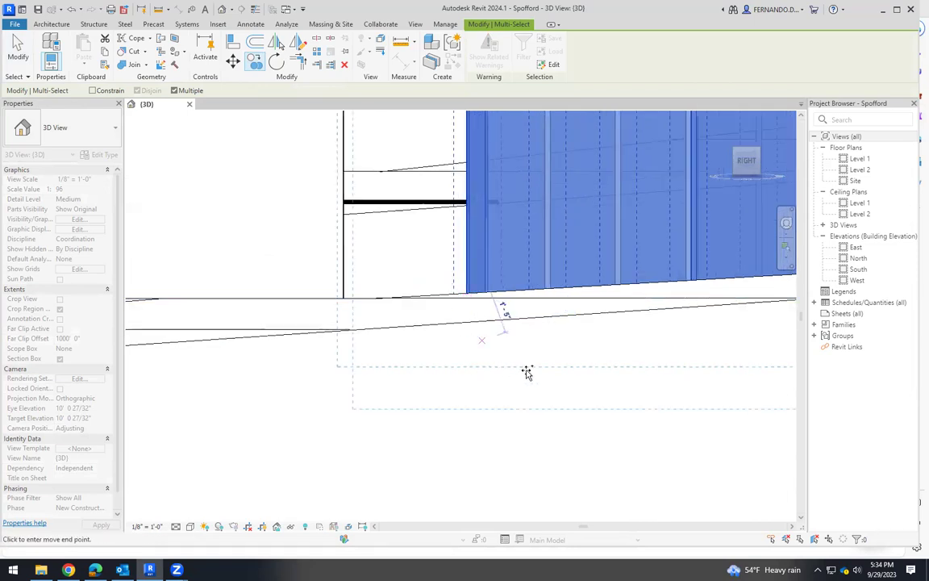
pyautogui.scroll(-6, 518, 374)
pyautogui.scroll(-3, 524, 234)
pyautogui.scroll(4, 367, 243)
pyautogui.scroll(1, 242, 291)
pyautogui.scroll(2, 476, 285)
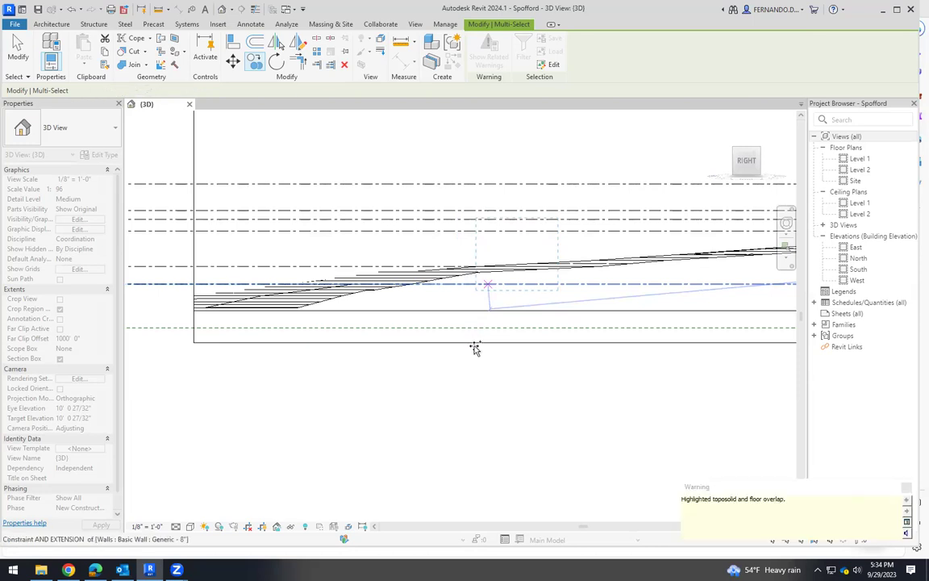
pyautogui.click(9, 50)
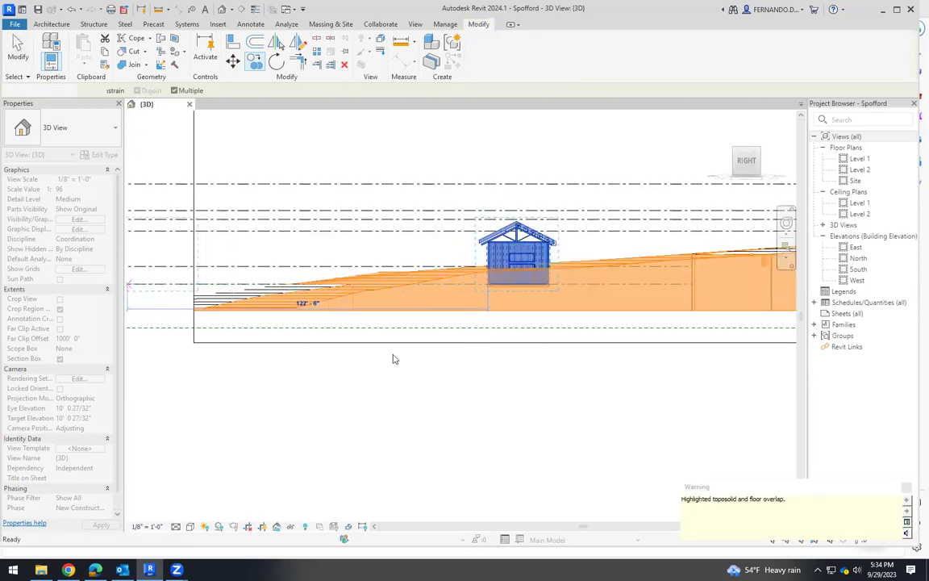
# In the top view, rotate the copied building about 37 degrees counterclockwise
pyautogui.scroll(-2, 472, 363)
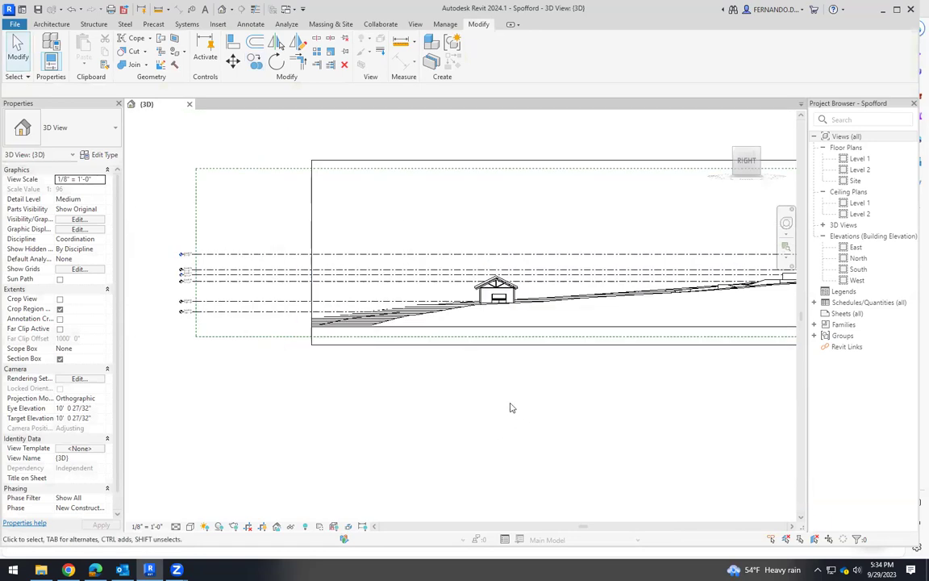
pyautogui.keyDown('shift'); pyautogui.moveTo(438, 222); pyautogui.dragTo(710, 472, button='middle'); pyautogui.keyUp('shift')
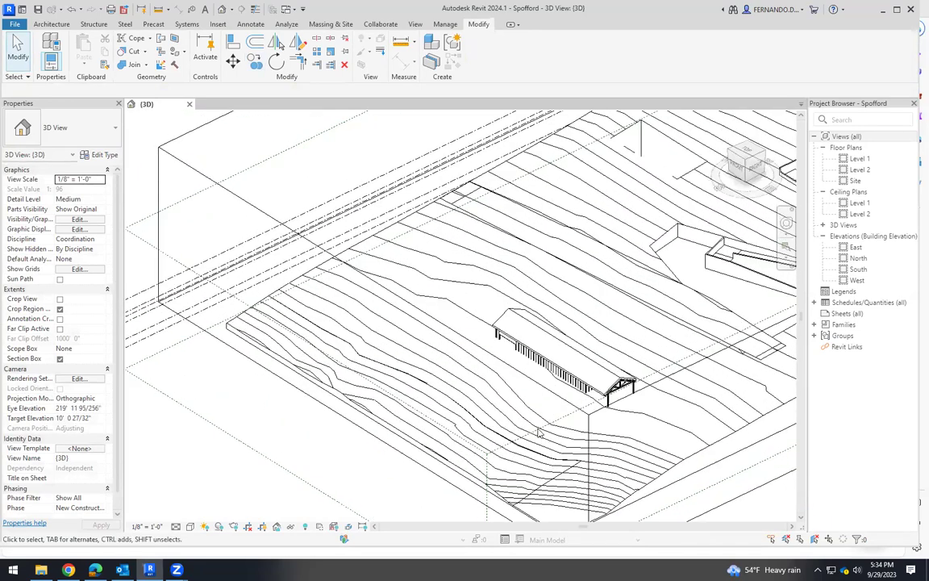
pyautogui.middleClick(723, 484)
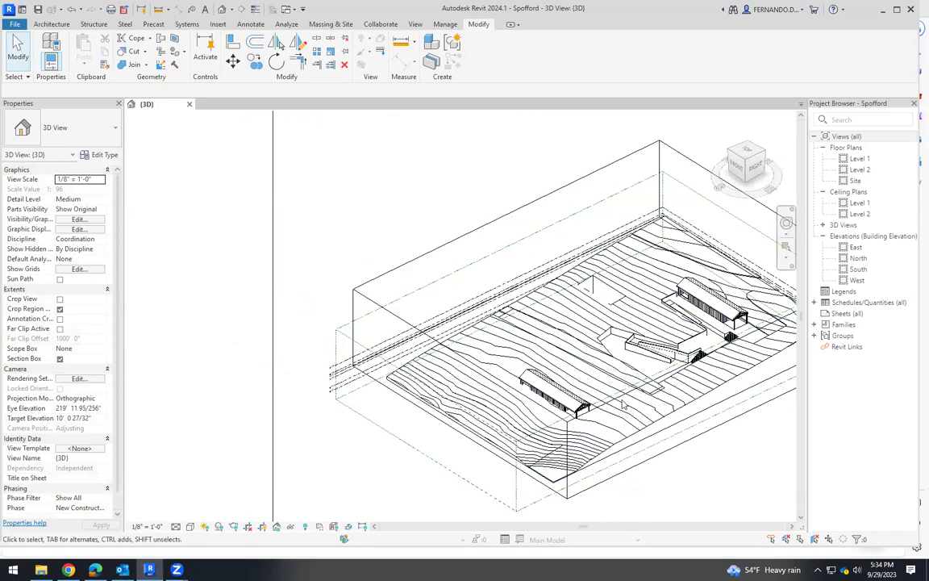
pyautogui.keyDown('shift'); pyautogui.moveTo(622, 405); pyautogui.dragTo(692, 395, button='middle'); pyautogui.keyUp('shift')
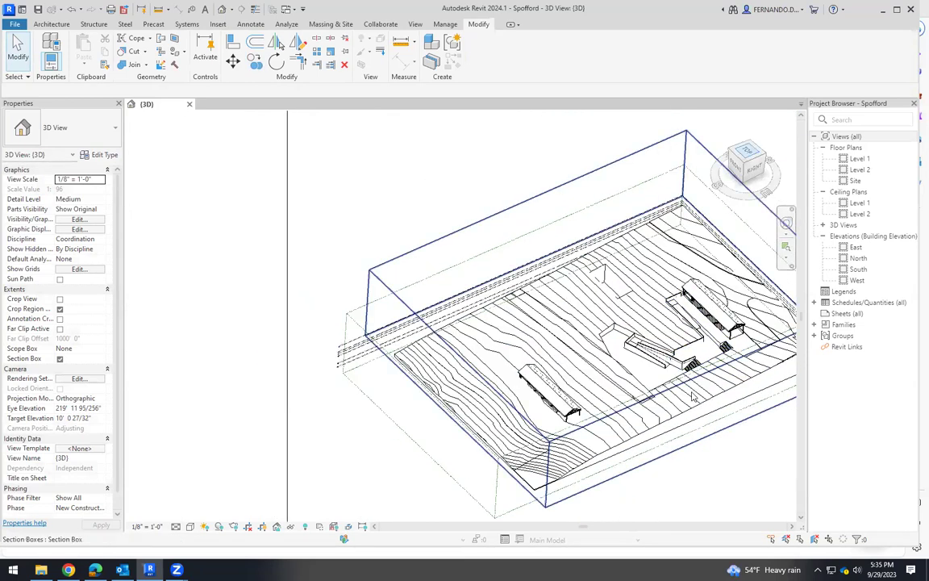
pyautogui.click(746, 153)
pyautogui.scroll(3, 436, 330)
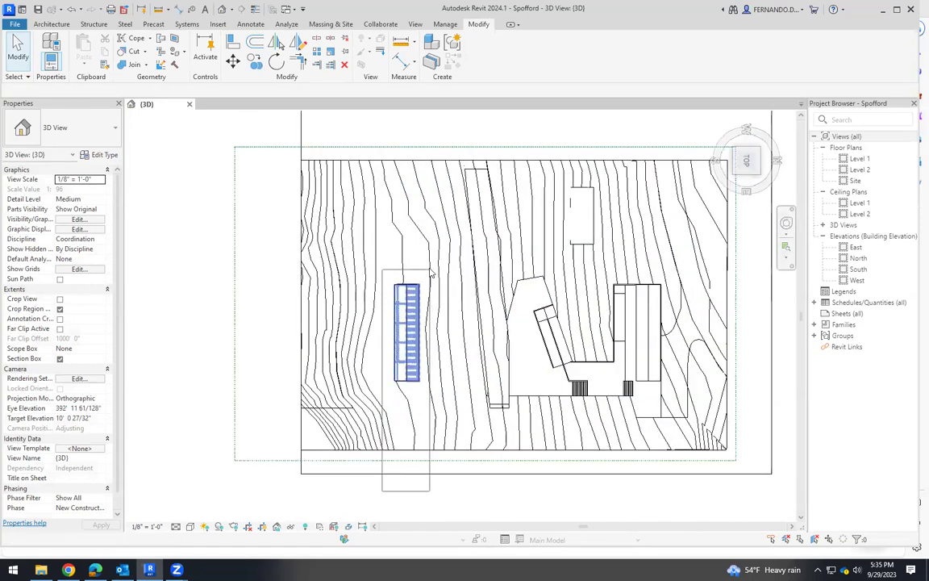
pyautogui.moveTo(428, 274); pyautogui.dragTo(468, 336)
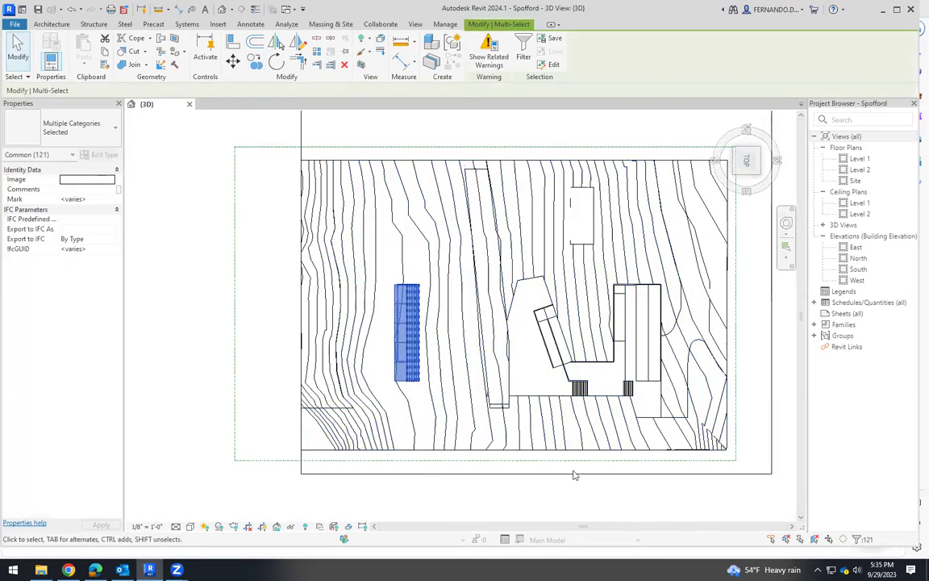
pyautogui.click(276, 63)
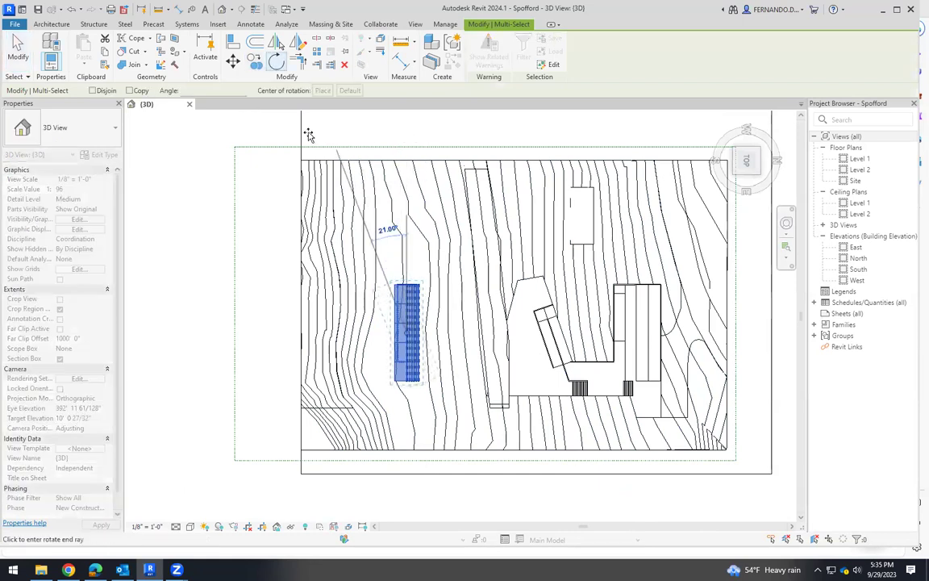
pyautogui.click(460, 485)
pyautogui.click(460, 485)
# Start an in-place model in the Toposolid category with its default name, working in the top view
pyautogui.keyDown('shift'); pyautogui.moveTo(460, 485); pyautogui.dragTo(379, 403, button='middle'); pyautogui.keyUp('shift')
pyautogui.keyDown('shift'); pyautogui.moveTo(580, 220); pyautogui.dragTo(458, 373, button='middle'); pyautogui.keyUp('shift')
pyautogui.scroll(3, 458, 373)
pyautogui.keyDown('shift'); pyautogui.moveTo(424, 345); pyautogui.dragTo(592, 380, button='middle'); pyautogui.keyUp('shift')
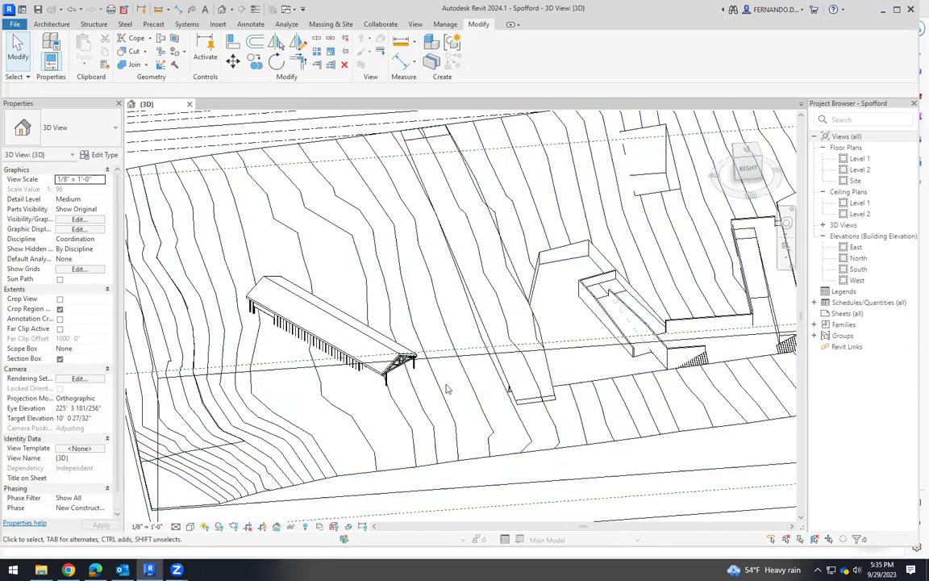
pyautogui.keyDown('shift'); pyautogui.moveTo(481, 334); pyautogui.dragTo(419, 367, button='middle'); pyautogui.keyUp('shift')
pyautogui.click(748, 150)
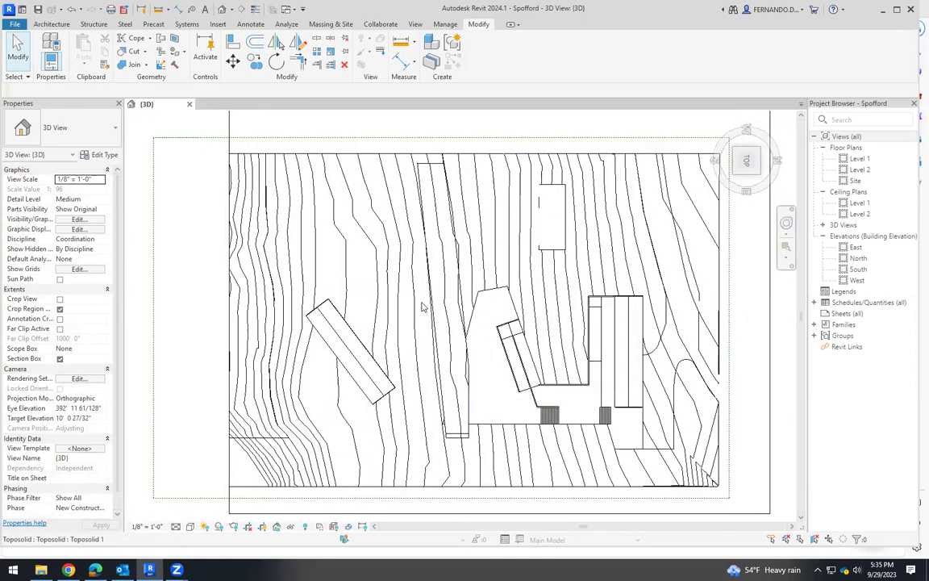
pyautogui.click(48, 24)
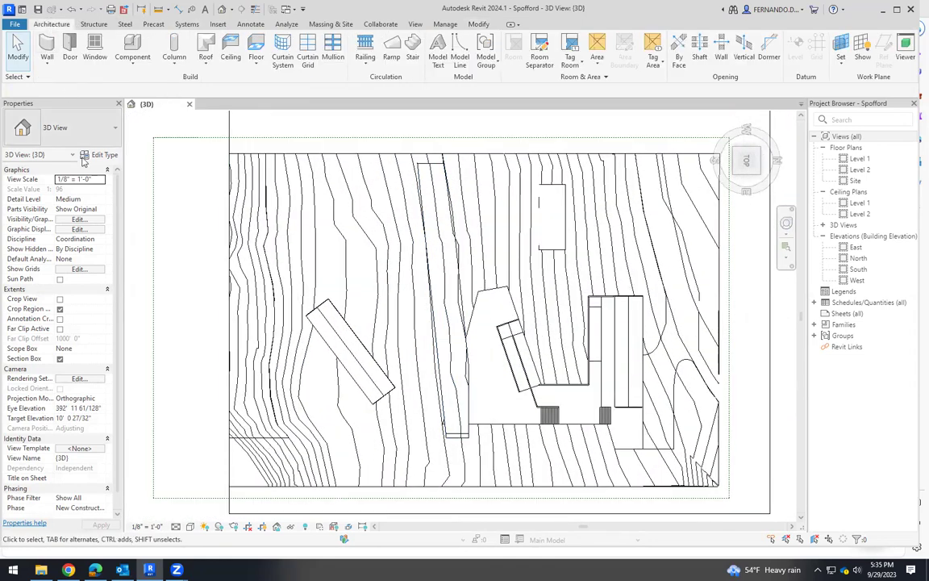
pyautogui.click(133, 64)
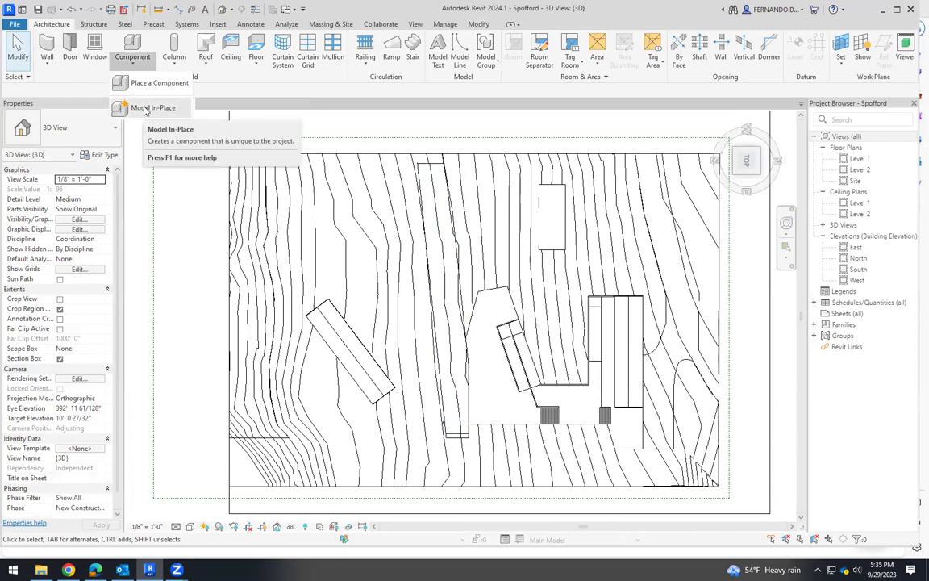
pyautogui.click(131, 102)
pyautogui.scroll(-15, 537, 238)
pyautogui.doubleClick(406, 262)
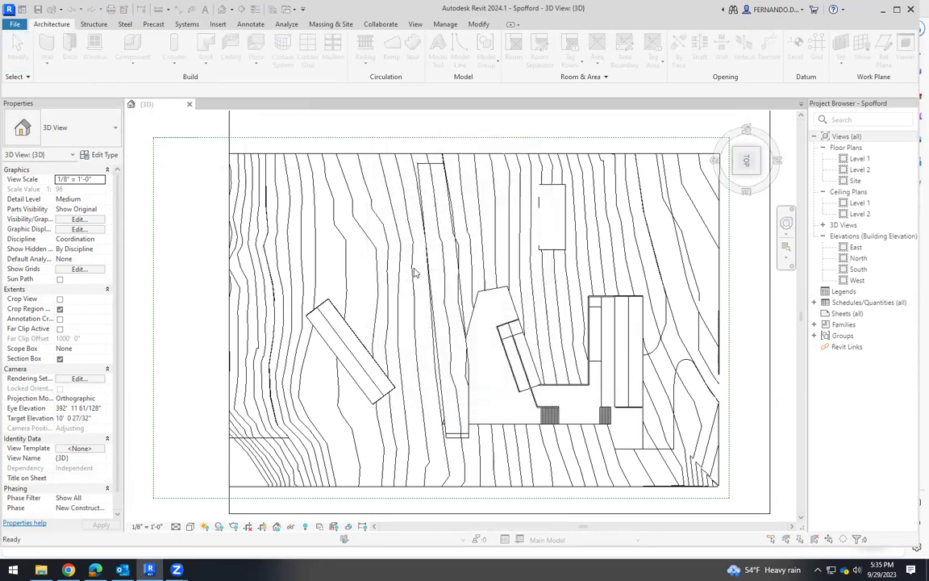
pyautogui.click(454, 301)
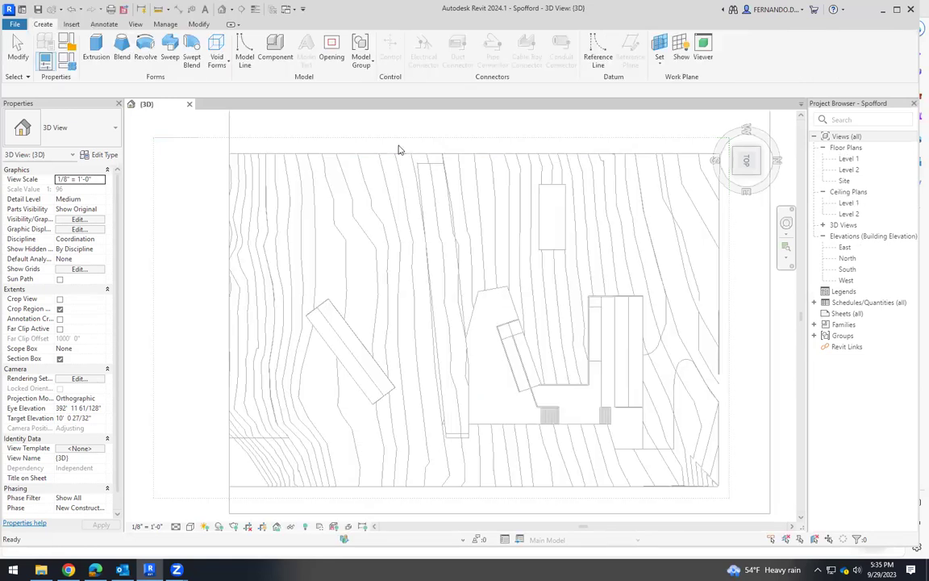
# Start a void extrusion and sketch connected boundary lines about 120', 48' and 37' long, from the rotated building's downhill side toward the terrace
pyautogui.click(216, 53)
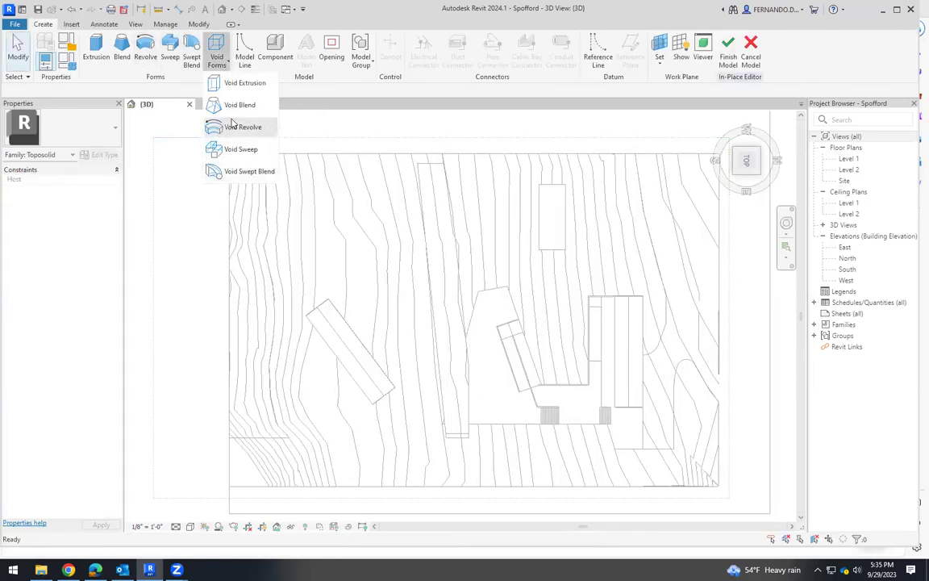
pyautogui.click(238, 83)
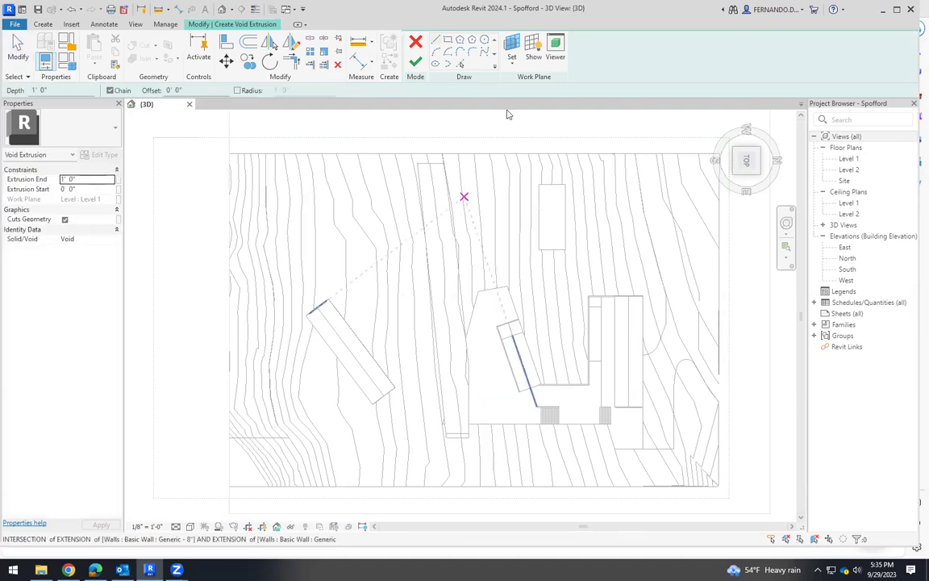
pyautogui.click(292, 314)
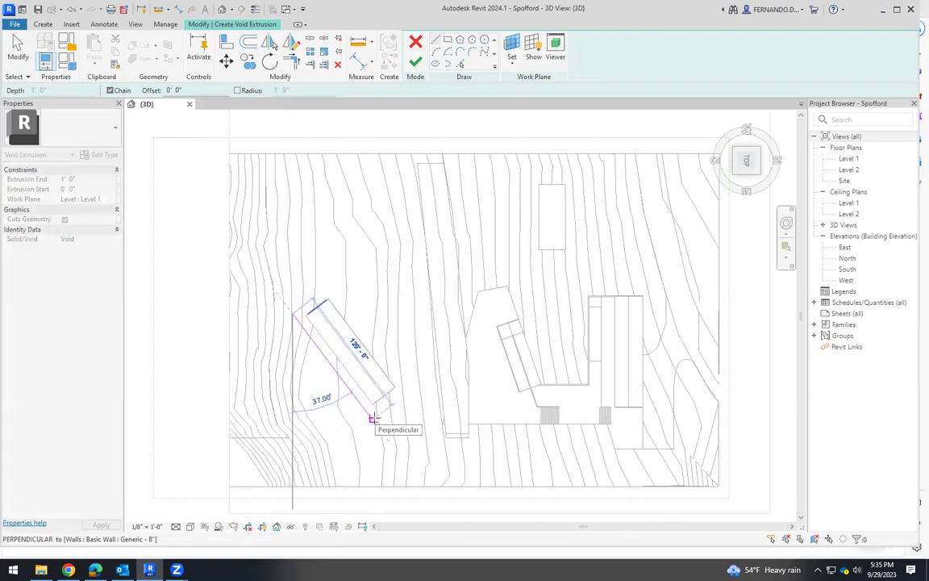
pyautogui.click(373, 418)
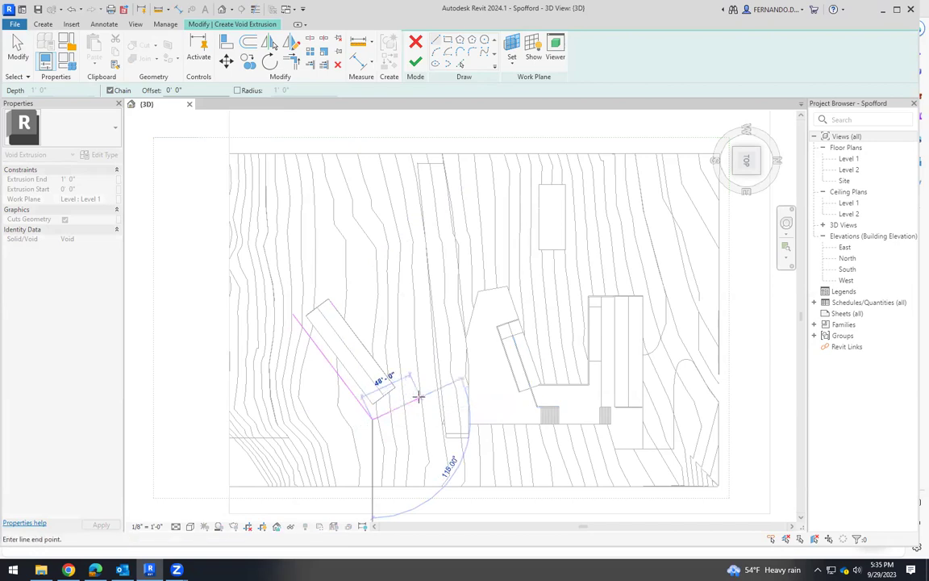
pyautogui.click(419, 396)
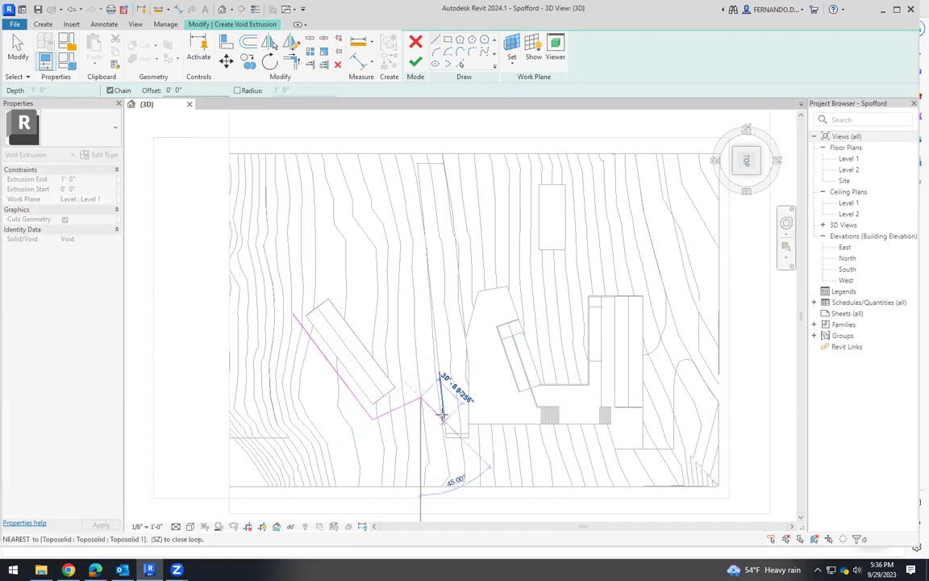
pyautogui.scroll(2, 443, 420)
pyautogui.scroll(1, 443, 421)
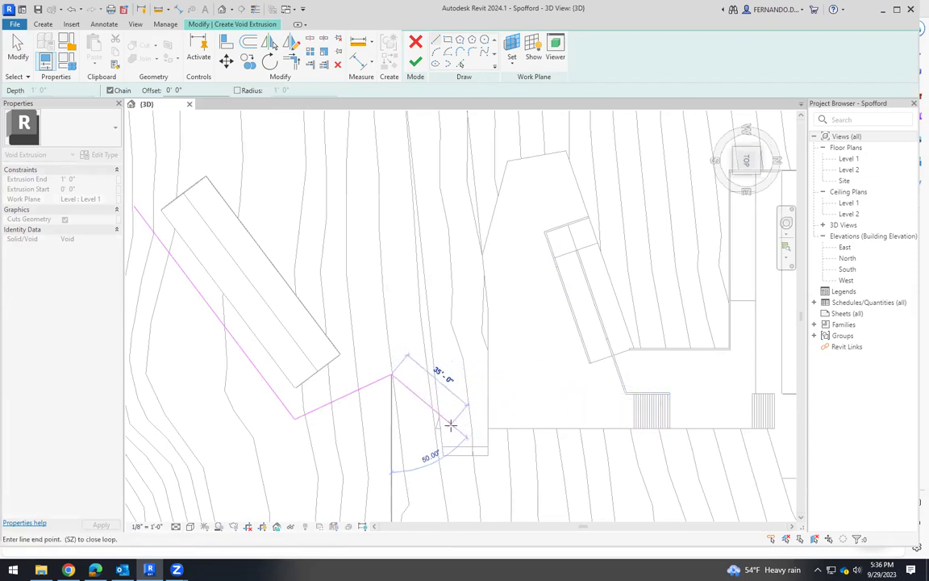
pyautogui.click(450, 430)
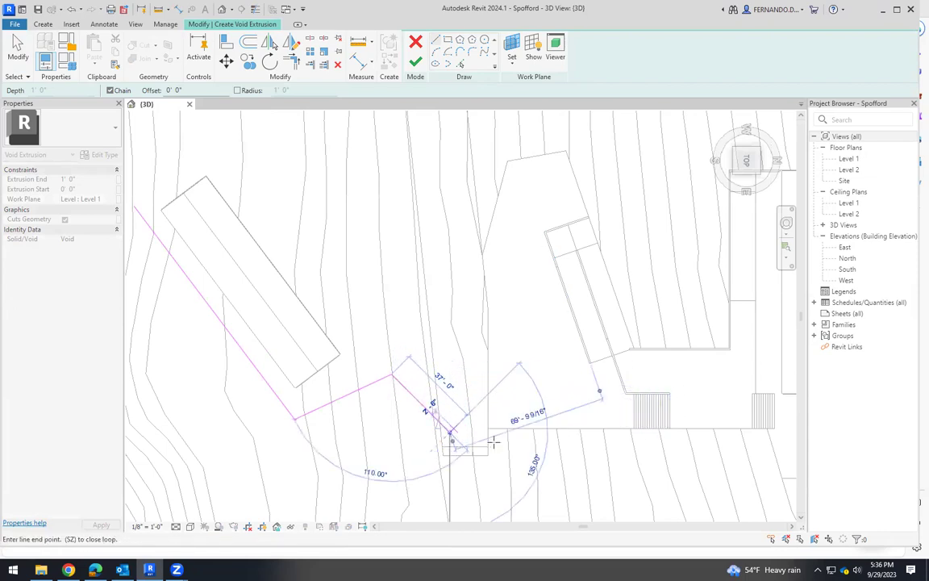
# Sketch a separate straight boundary line along the terrace's front edge, ending near the tip of the long narrow cut
pyautogui.click(592, 429)
pyautogui.click(467, 429)
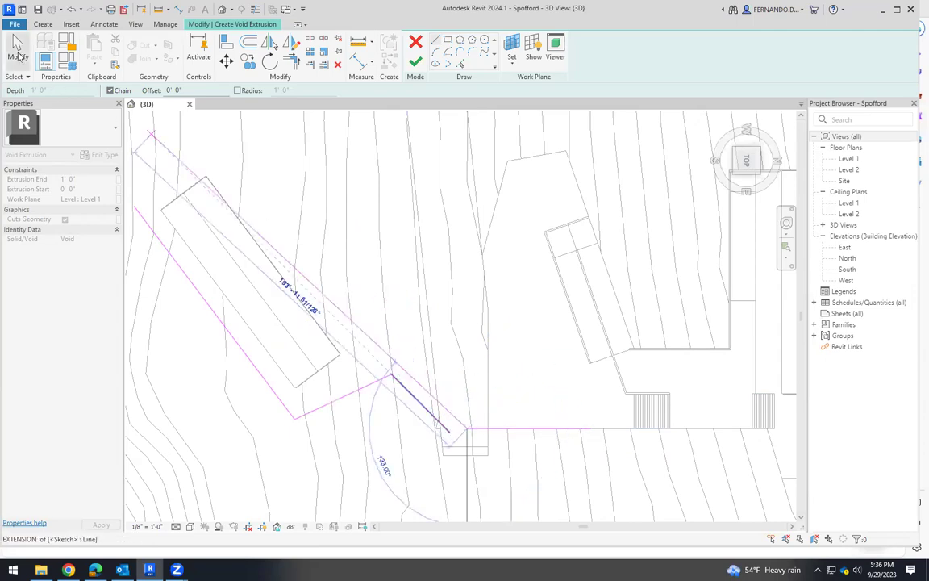
pyautogui.click(16, 42)
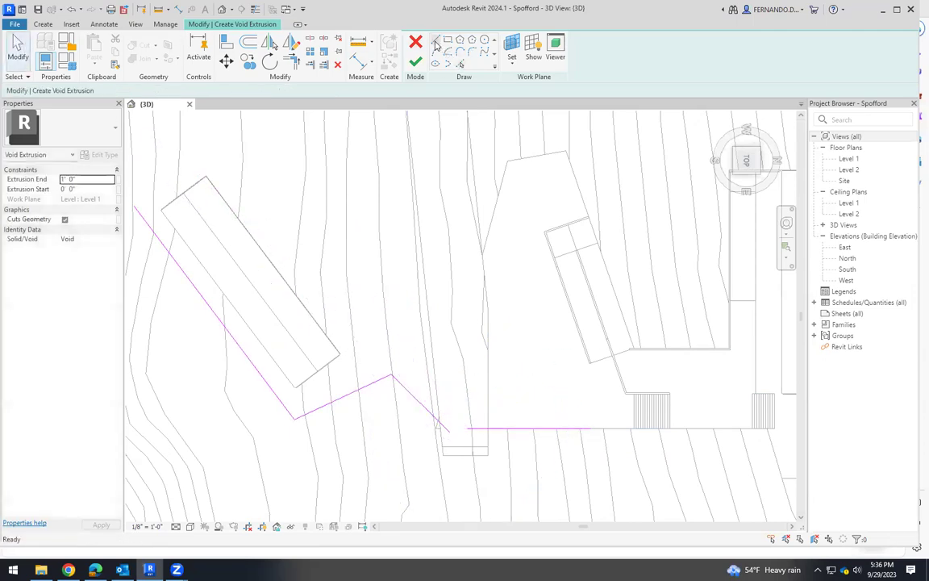
# Sketch connected boundary lines from the terrace's front line: a notch about 11' wide, a 6' bevel, and diagonals about 35' and 44' toward the building
pyautogui.click(529, 428)
pyautogui.click(528, 393)
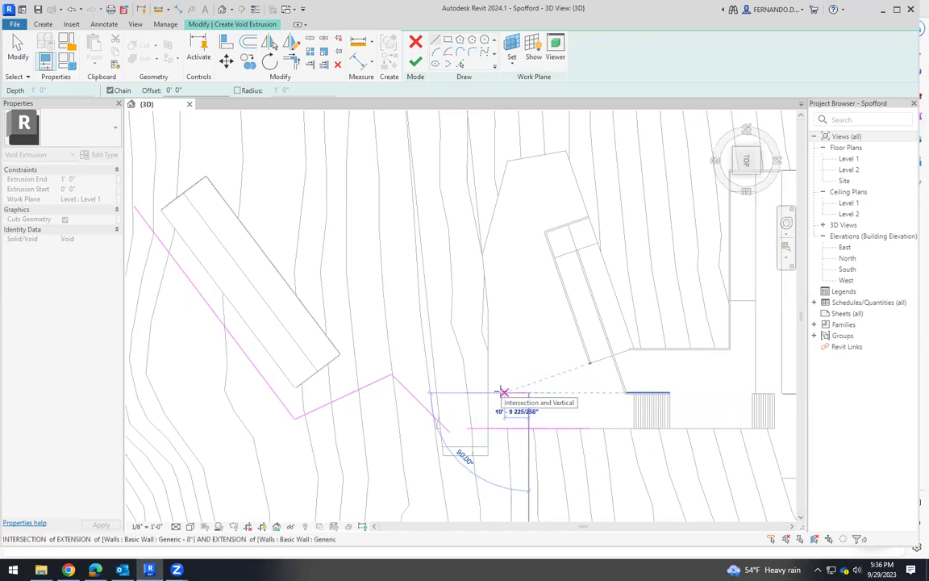
pyautogui.click(503, 393)
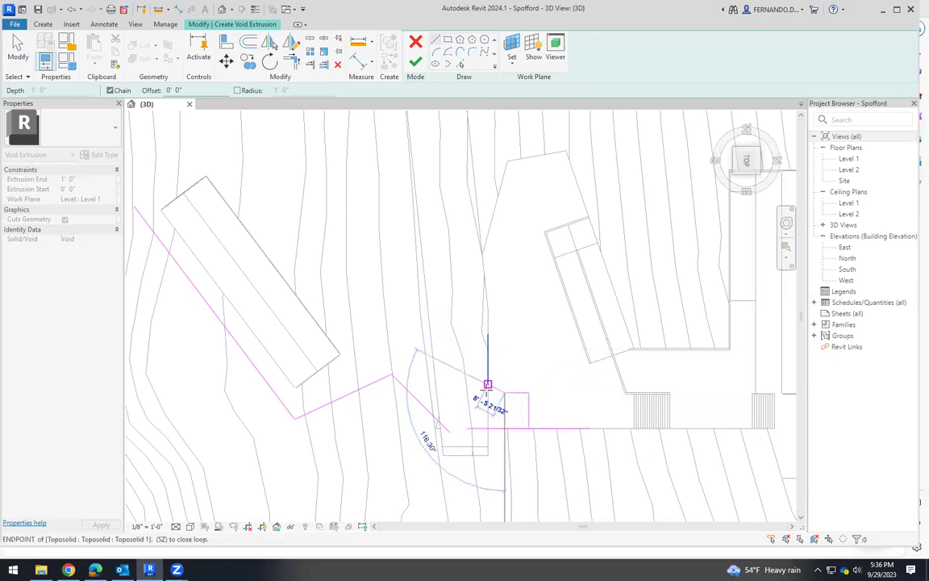
pyautogui.scroll(5, 491, 403)
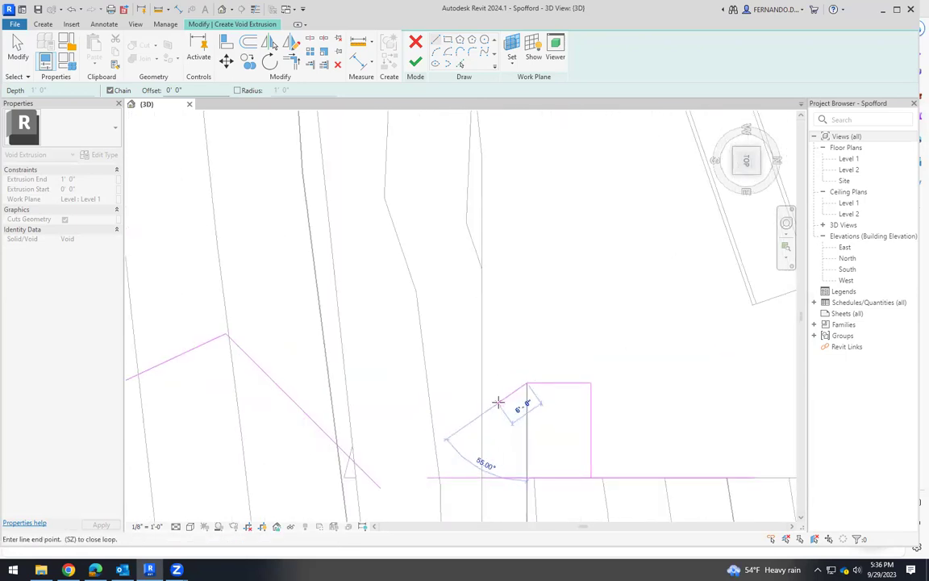
pyautogui.scroll(-2, 508, 430)
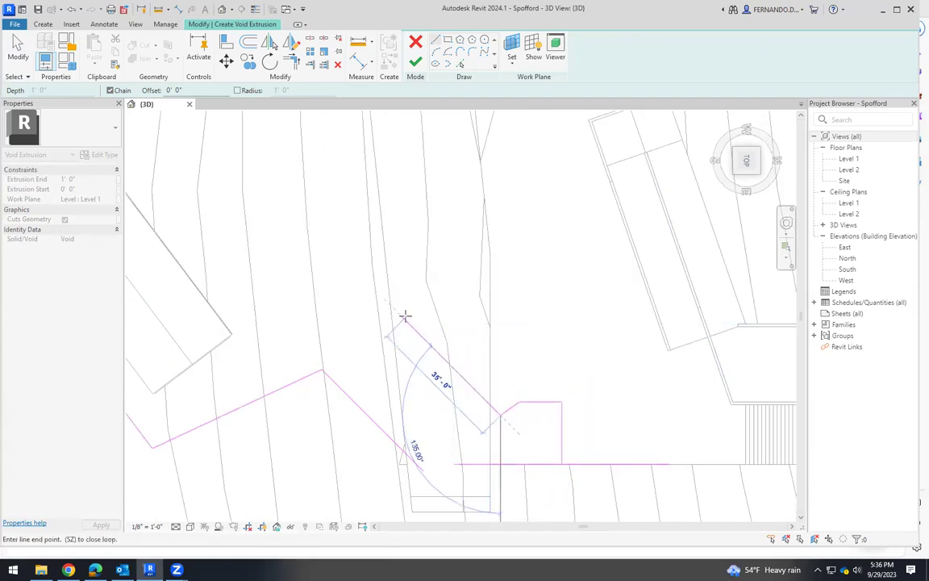
pyautogui.scroll(-3, 409, 307)
pyautogui.click(371, 318)
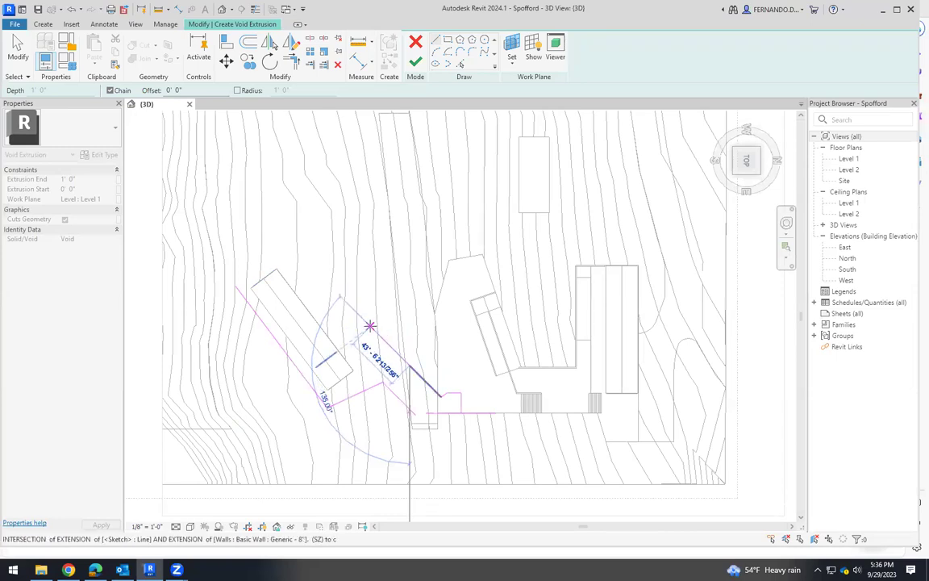
pyautogui.click(369, 326)
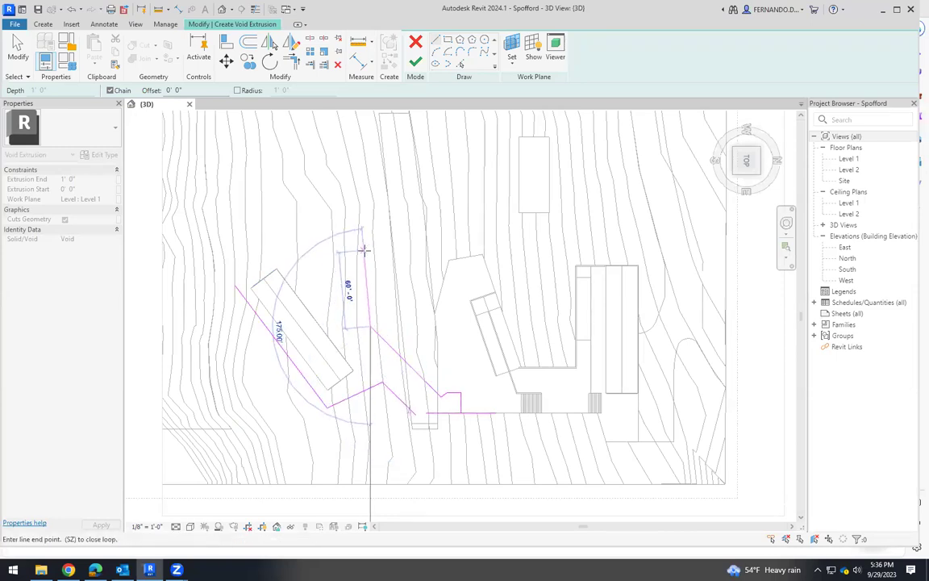
# Continue the boundary around the rotated building's uphill side with three lines, closing it at the first line's start point
pyautogui.click(352, 242)
pyautogui.click(295, 242)
pyautogui.click(236, 286)
pyautogui.click(17, 50)
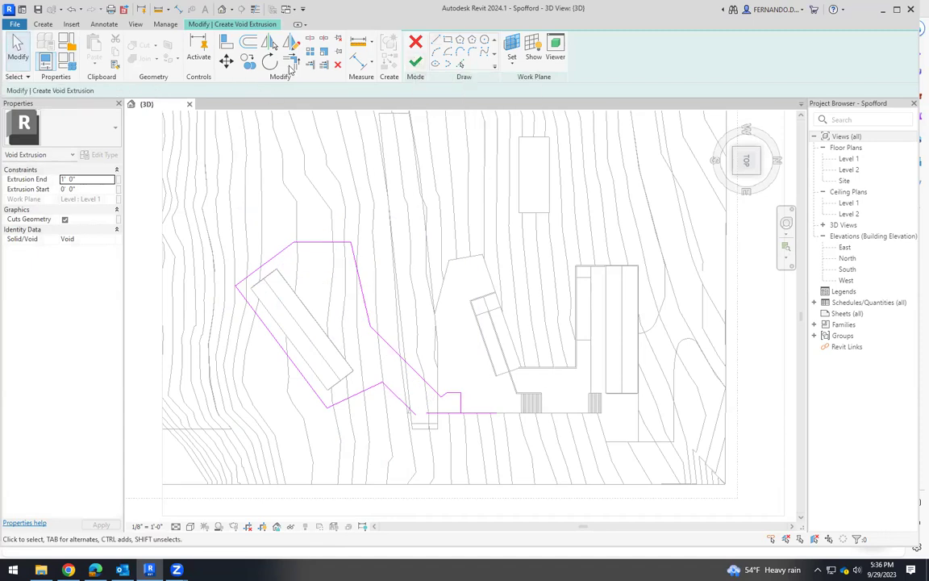
# Trim the terrace-edge line to meet the notch and the downhill diagonal, and finish the void extrusion sketch
pyautogui.scroll(3, 448, 440)
pyautogui.press('t')
pyautogui.press('r')
pyautogui.click(446, 399)
pyautogui.click(472, 380)
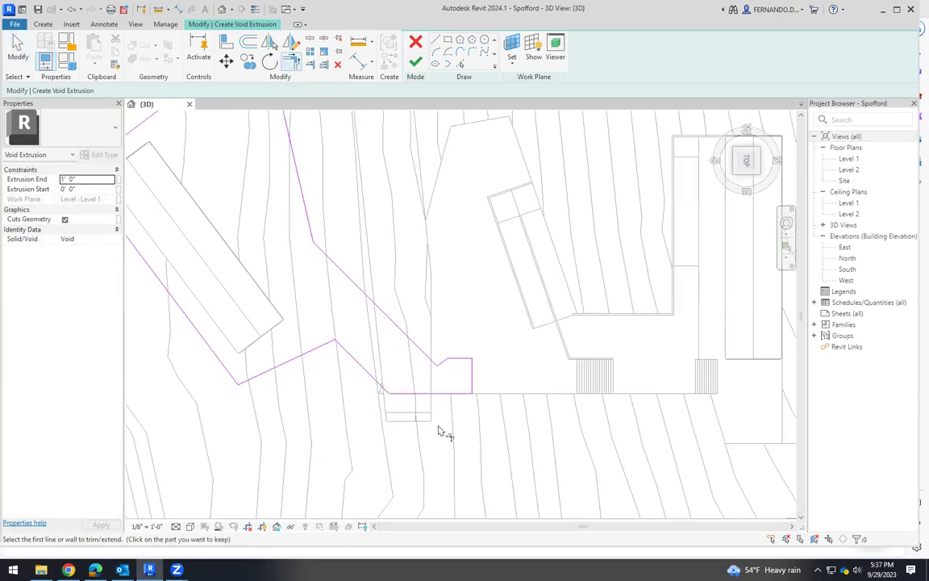
pyautogui.scroll(-2, 538, 453)
pyautogui.click(416, 64)
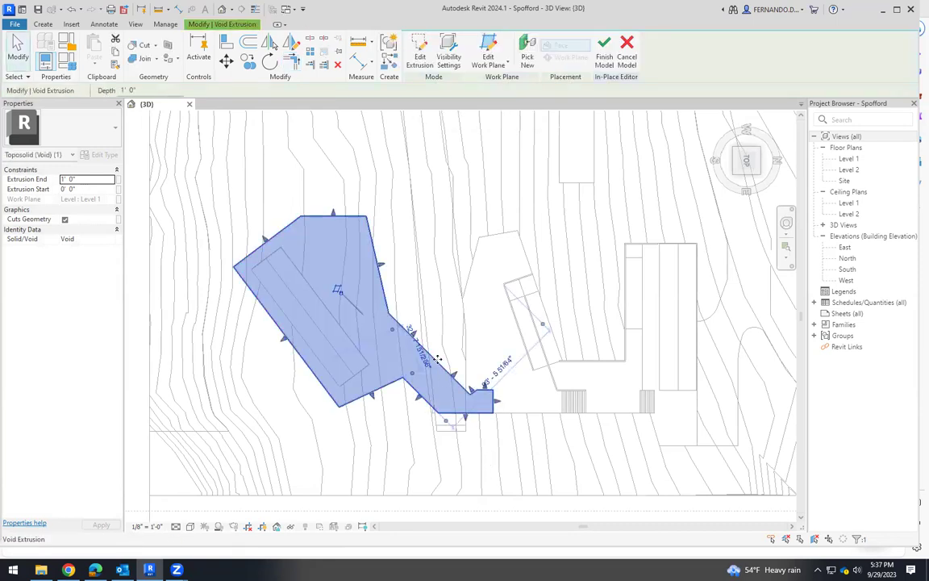
# In the right side view, lower the void's bottom face to an extrusion start of about -22', below the lower building's ground
pyautogui.scroll(-2, 436, 358)
pyautogui.keyDown('shift'); pyautogui.moveTo(436, 358); pyautogui.dragTo(581, 184, button='middle'); pyautogui.keyUp('shift')
pyautogui.scroll(2, 609, 416)
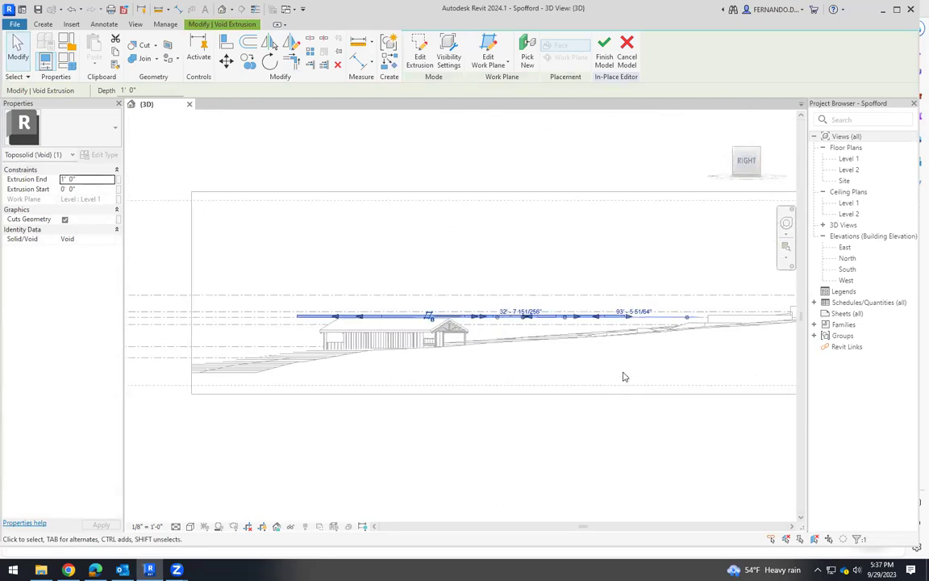
pyautogui.press('Escape')
pyautogui.click(474, 342)
pyautogui.scroll(1, 476, 339)
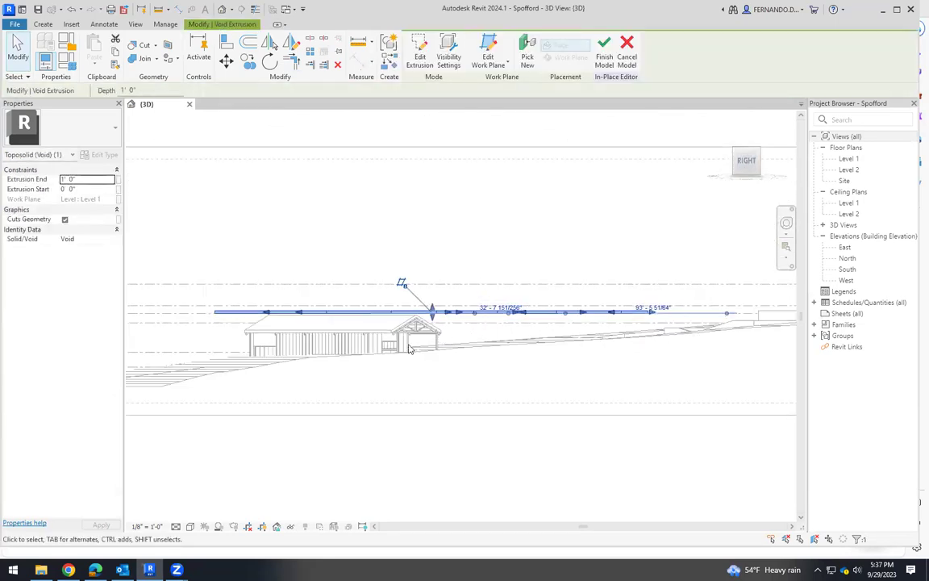
pyautogui.moveTo(432, 318); pyautogui.dragTo(427, 368)
pyautogui.scroll(-1, 462, 376)
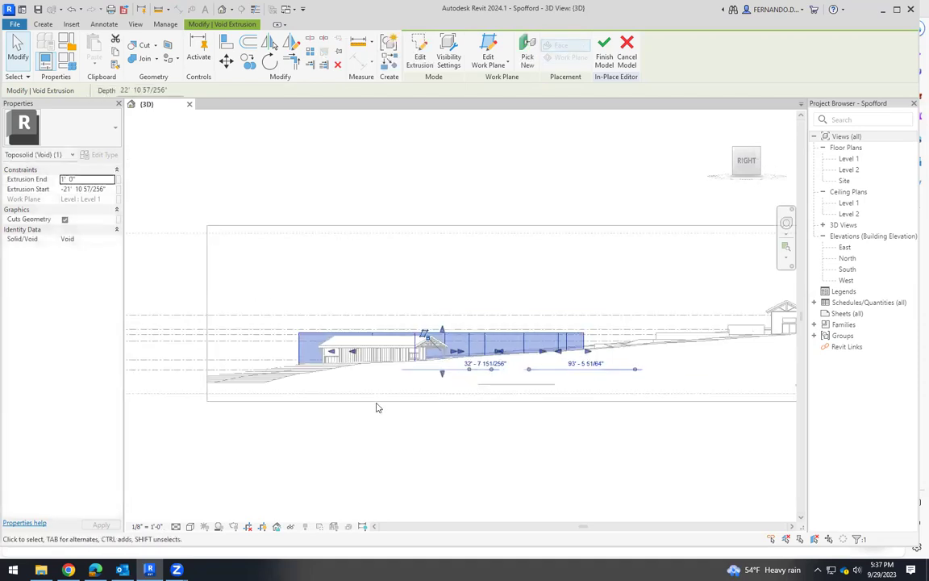
pyautogui.scroll(2, 243, 375)
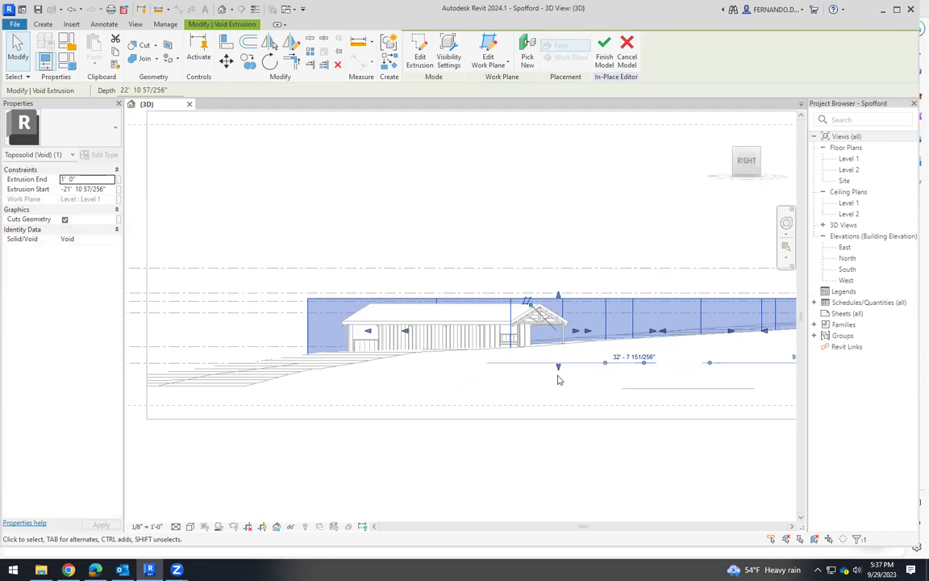
pyautogui.moveTo(558, 367); pyautogui.dragTo(533, 418)
# Raise the void extrusion's top face well above the lower building's roof
pyautogui.scroll(-1, 512, 339)
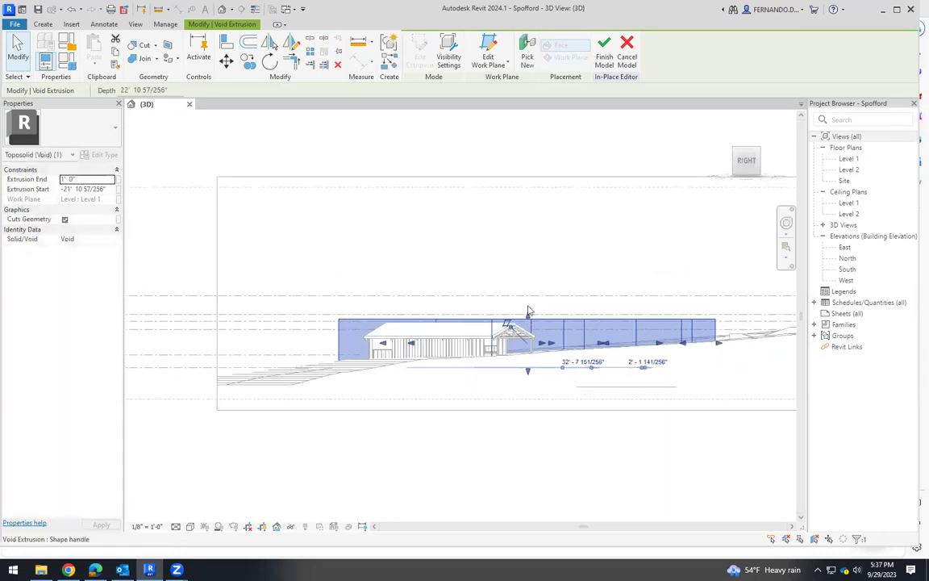
pyautogui.moveTo(528, 314); pyautogui.dragTo(526, 242)
pyautogui.click(402, 193)
# Cut the main toposolid with the void extrusion and finish the in-place model
pyautogui.click(134, 45)
pyautogui.click(275, 367)
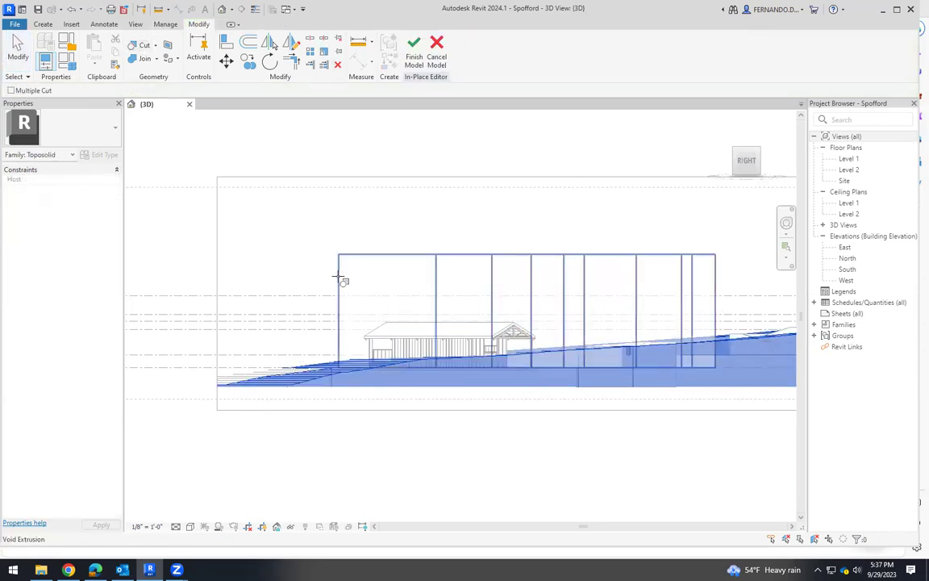
pyautogui.click(424, 254)
pyautogui.press('Escape')
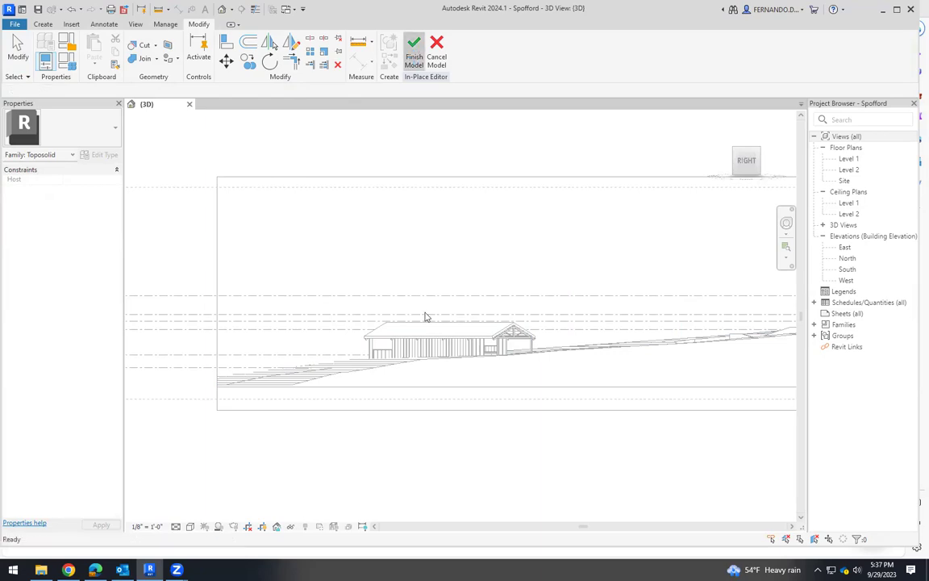
# Examine from several angles how the new cut meets the long narrow toposolid strip, selecting the strip and the in-place void
pyautogui.keyDown('shift'); pyautogui.moveTo(433, 409); pyautogui.dragTo(616, 450, button='middle'); pyautogui.keyUp('shift')
pyautogui.scroll(8, 616, 449)
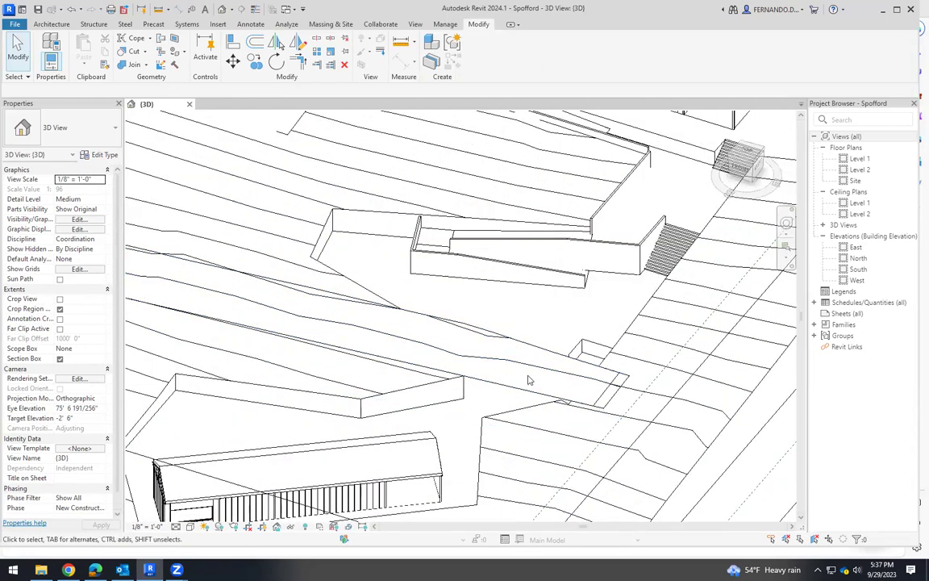
pyautogui.click(517, 393)
pyautogui.scroll(-6, 517, 393)
pyautogui.moveTo(517, 393)
pyautogui.keyDown('shift'); pyautogui.mouseDown(button='middle')
pyautogui.moveTo(528, 381)
pyautogui.moveTo(518, 392)
pyautogui.mouseUp(button='middle'); pyautogui.keyUp('shift')
pyautogui.scroll(3, 516, 390)
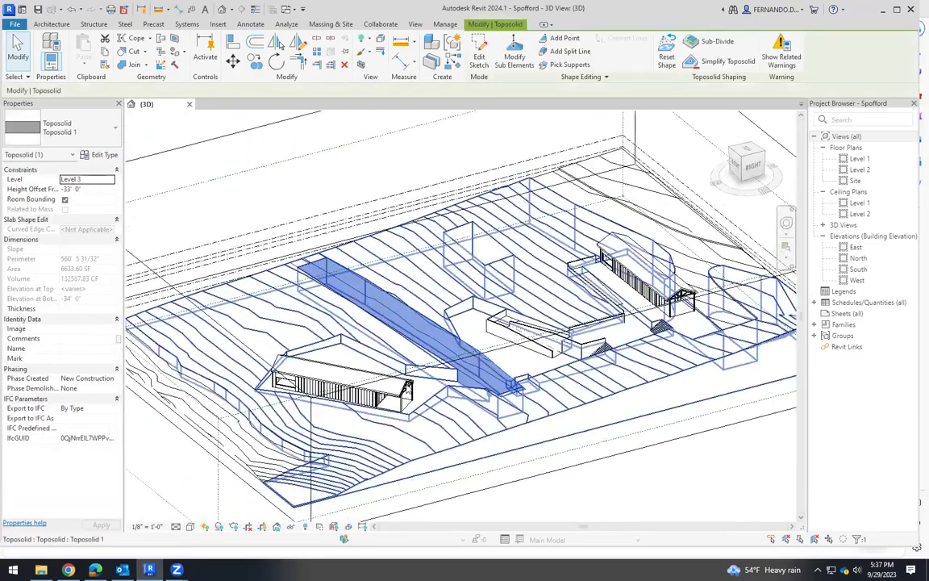
pyautogui.click(426, 383)
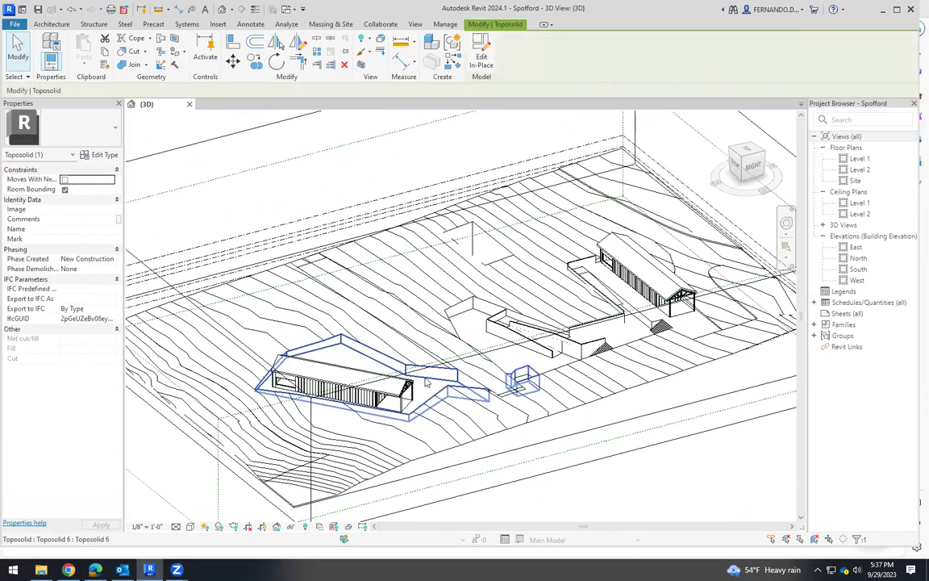
pyautogui.click(481, 58)
pyautogui.click(433, 384)
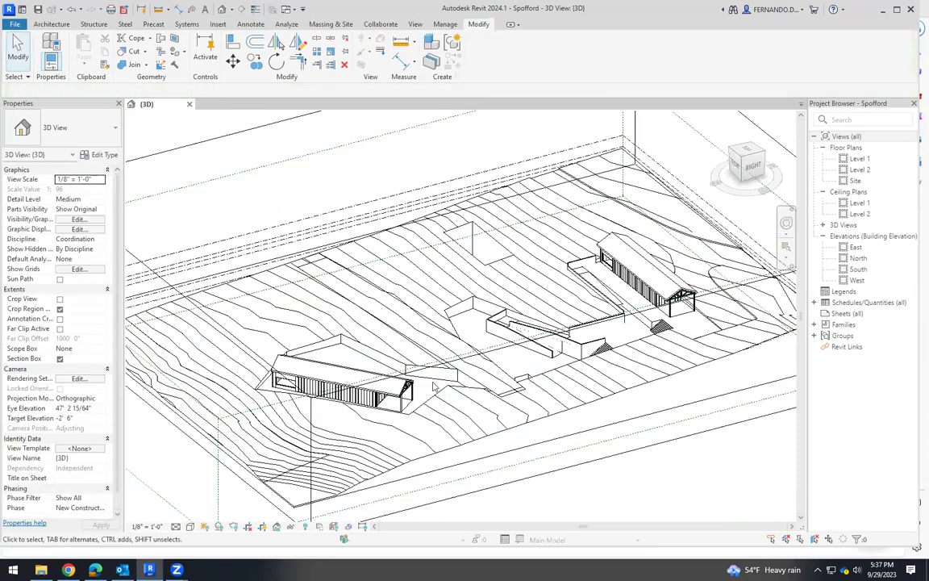
pyautogui.click(477, 386)
pyautogui.keyDown('shift'); pyautogui.moveTo(477, 386); pyautogui.dragTo(498, 387, button='middle'); pyautogui.keyUp('shift')
pyautogui.scroll(2, 498, 387)
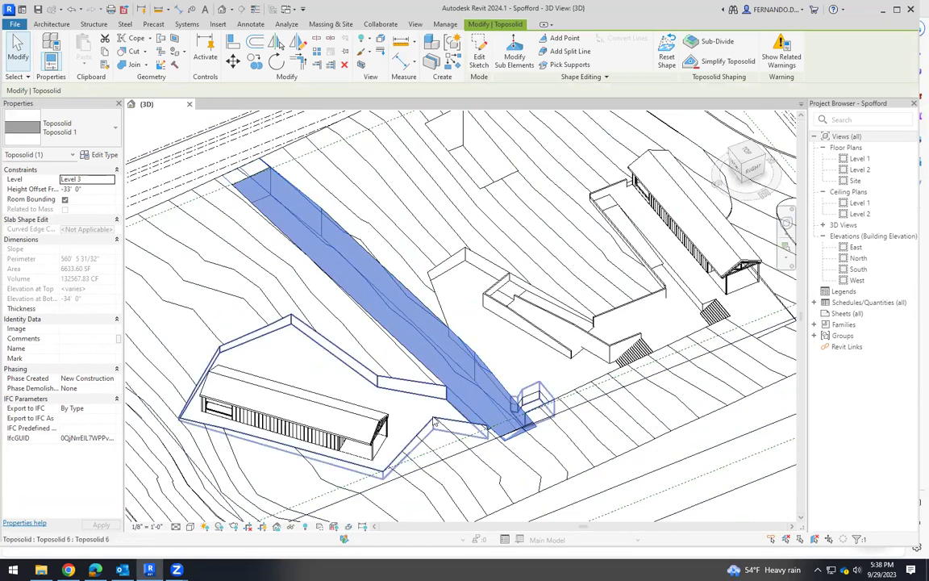
# Edit the main toposolid's boundary and move the long narrow opening's lower end line back up along the strip
pyautogui.click(441, 425)
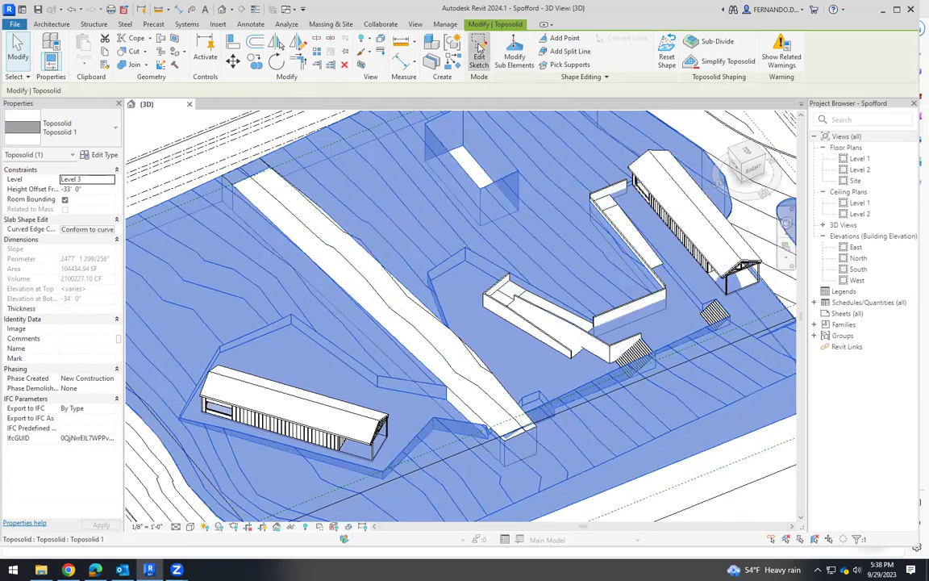
pyautogui.doubleClick(443, 360)
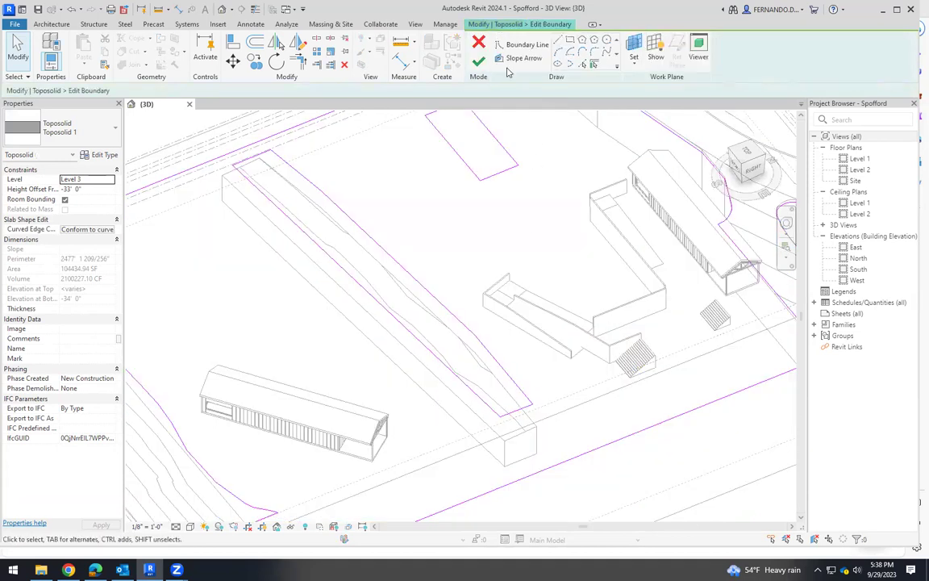
pyautogui.click(517, 410)
pyautogui.moveTo(496, 381); pyautogui.dragTo(415, 279)
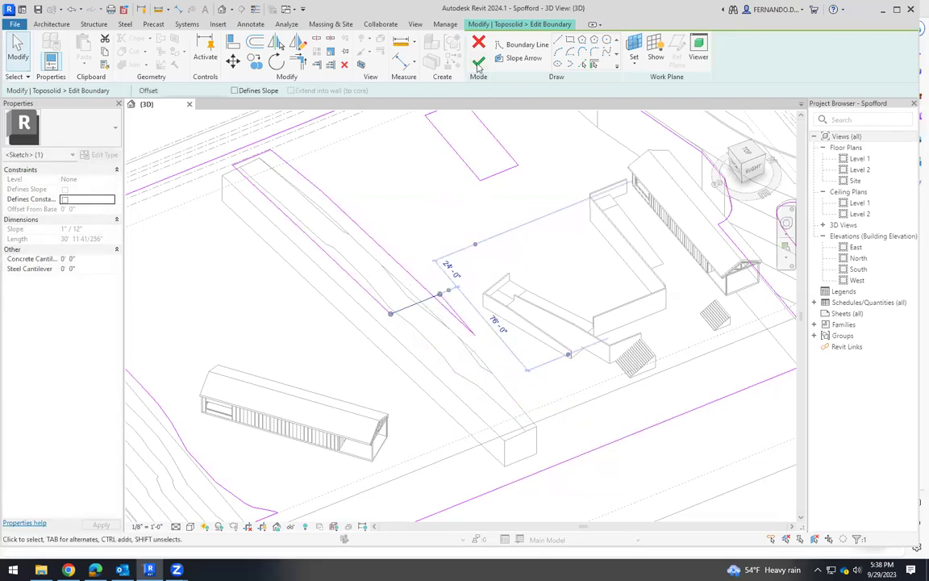
# Trim the shortened opening's corner, delete the leftover boundary segment, and finish the toposolid sketch
pyautogui.click(297, 58)
pyautogui.scroll(2, 409, 280)
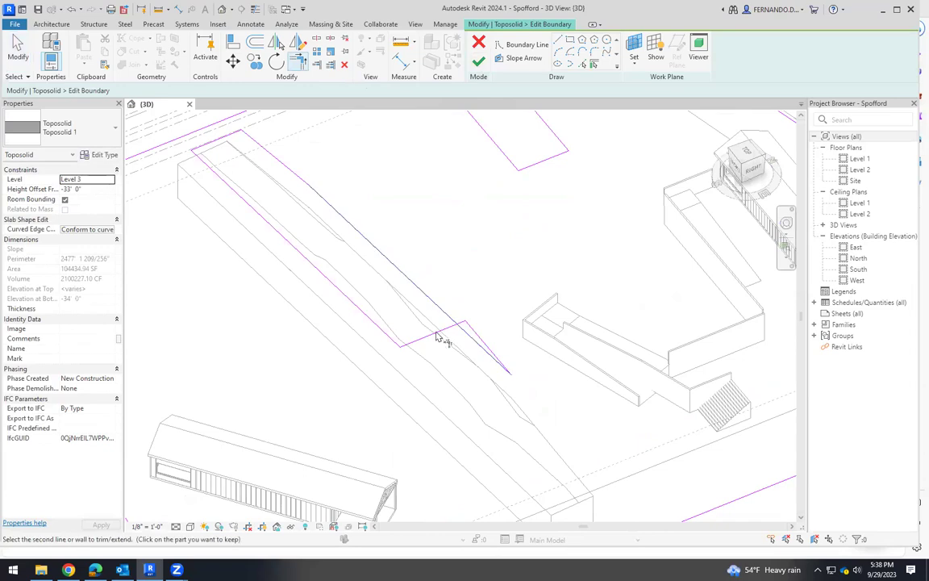
pyautogui.click(17, 48)
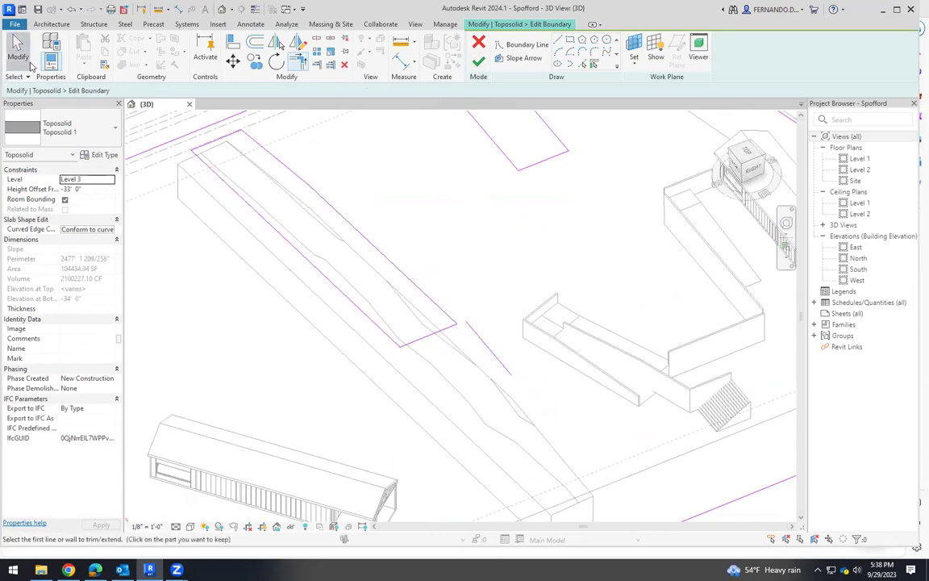
pyautogui.click(499, 356)
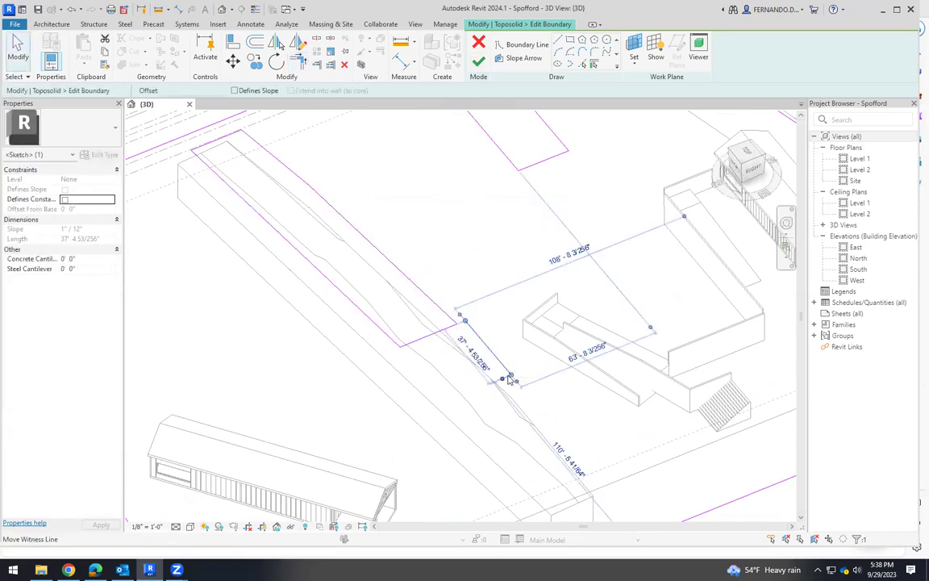
pyautogui.click(499, 195)
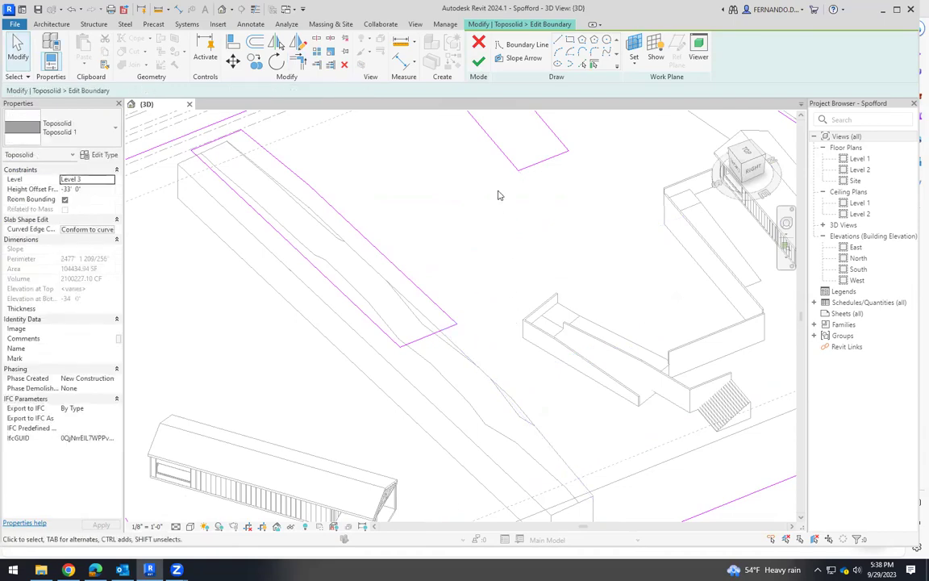
pyautogui.click(478, 63)
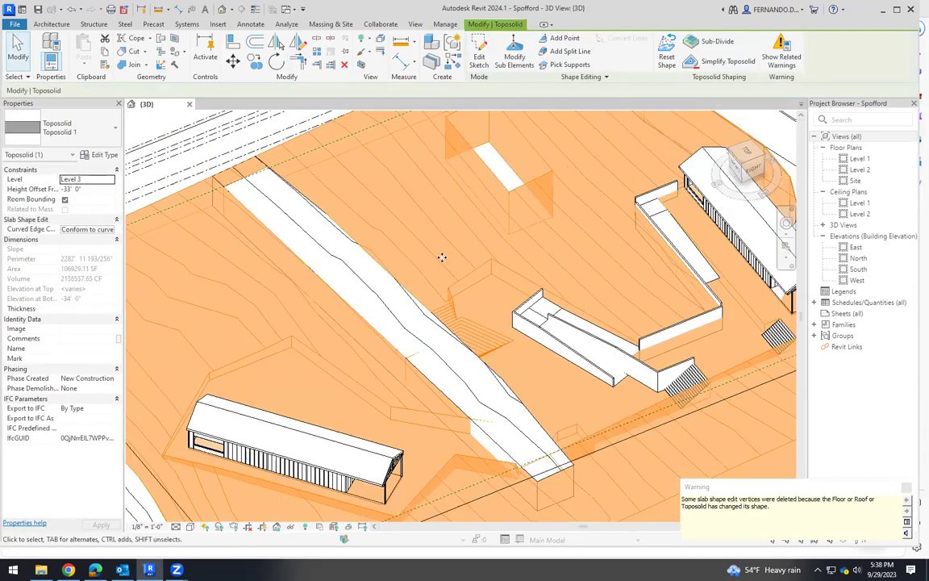
pyautogui.scroll(-5, 563, 479)
pyautogui.click(567, 476)
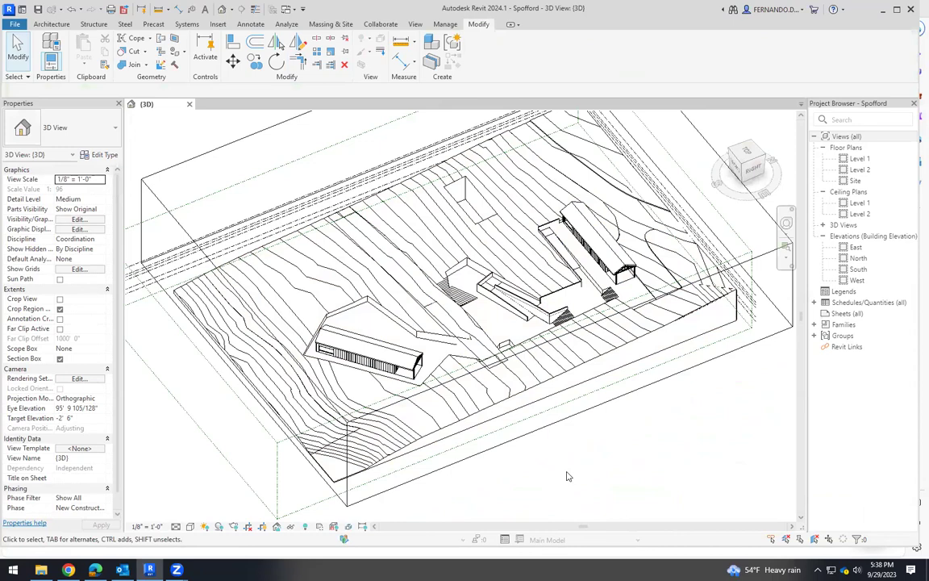
pyautogui.keyDown('shift'); pyautogui.moveTo(568, 476); pyautogui.dragTo(562, 490, button='middle'); pyautogui.keyUp('shift')
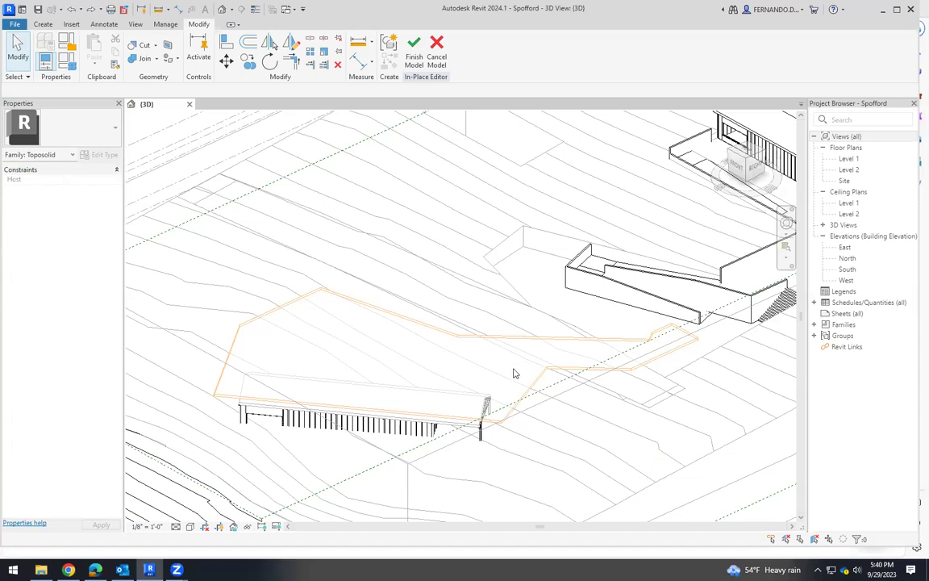
# Stretch the void extrusion's lower face down from the right side view, to an extrusion start of about -19' 6"
pyautogui.click(534, 385)
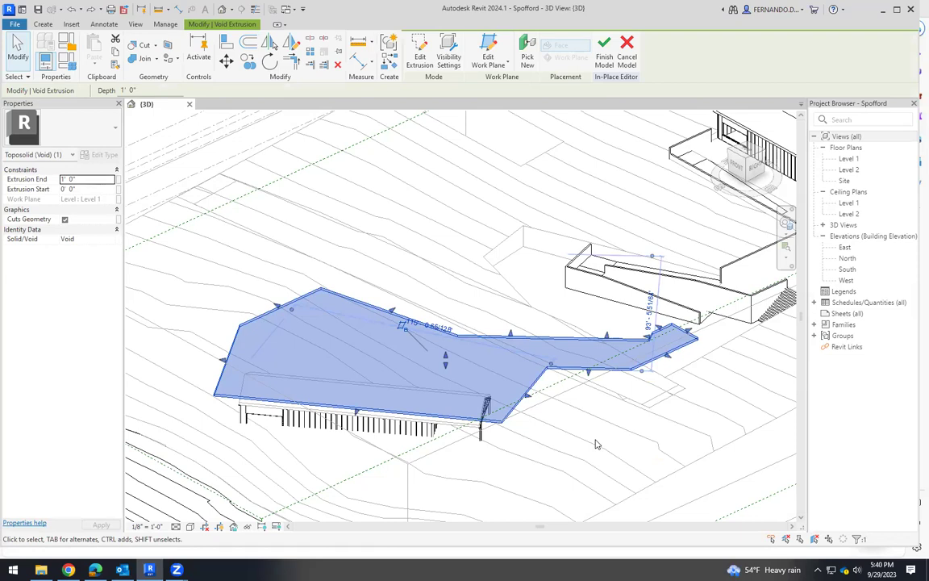
pyautogui.keyDown('shift'); pyautogui.moveTo(556, 427); pyautogui.dragTo(733, 200, button='middle'); pyautogui.keyUp('shift')
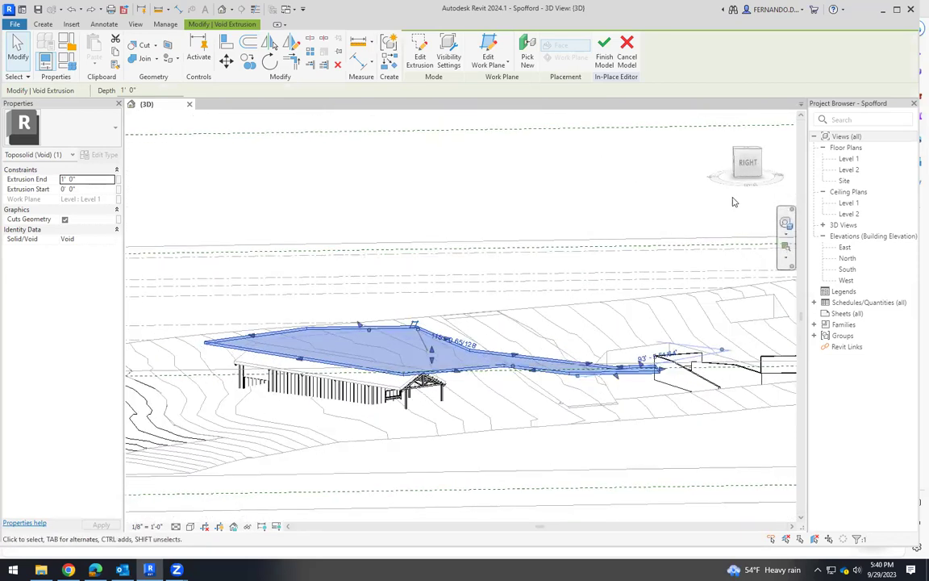
pyautogui.click(461, 328)
pyautogui.click(460, 374)
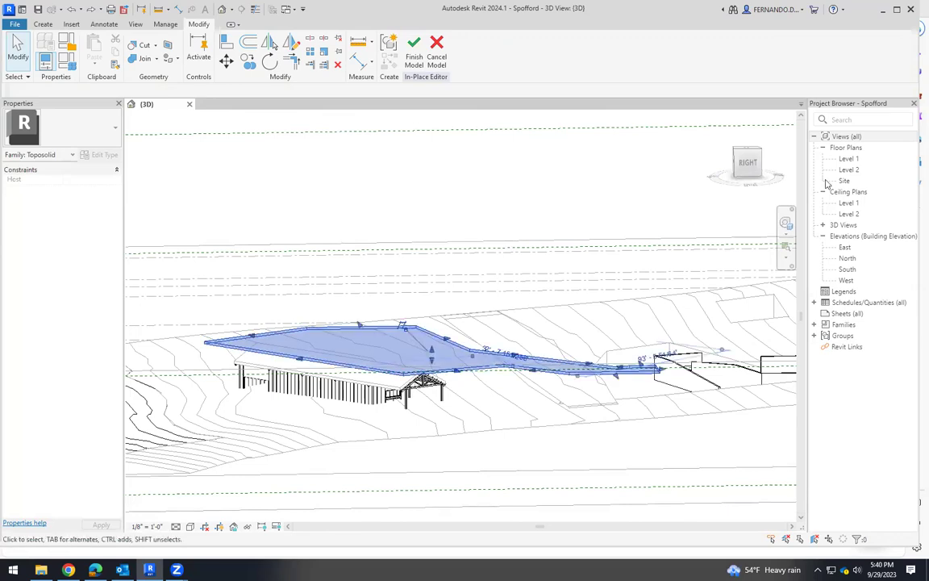
pyautogui.click(742, 172)
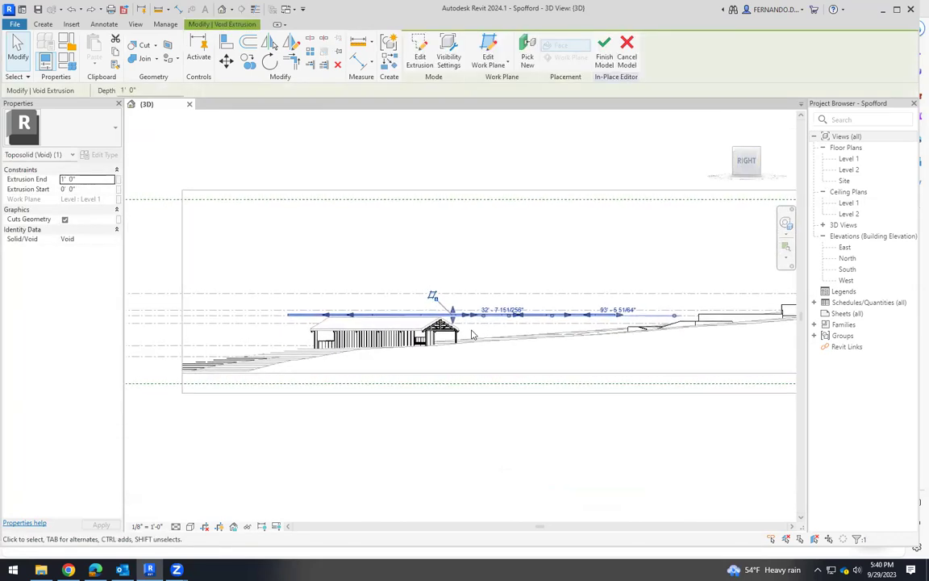
pyautogui.moveTo(434, 287); pyautogui.dragTo(442, 376)
pyautogui.moveTo(442, 375); pyautogui.dragTo(478, 373, button='middle')
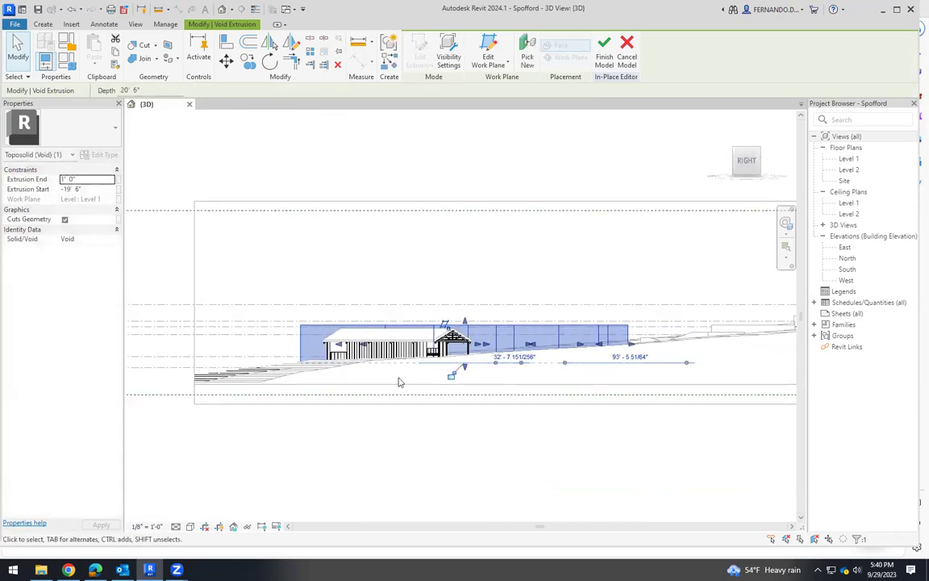
# Extend the void extrusion through the terrain, with its start at about -21' 10" and its end at about 28' 4"
pyautogui.scroll(1, 280, 388)
pyautogui.moveTo(533, 360); pyautogui.dragTo(533, 369)
pyautogui.moveTo(533, 291); pyautogui.dragTo(544, 207)
pyautogui.click(530, 182)
pyautogui.keyDown('shift'); pyautogui.moveTo(530, 182); pyautogui.dragTo(557, 338, button='middle'); pyautogui.keyUp('shift')
# Cut the main toposolid with the deepened void extrusion around the rotated building copy
pyautogui.click(142, 46)
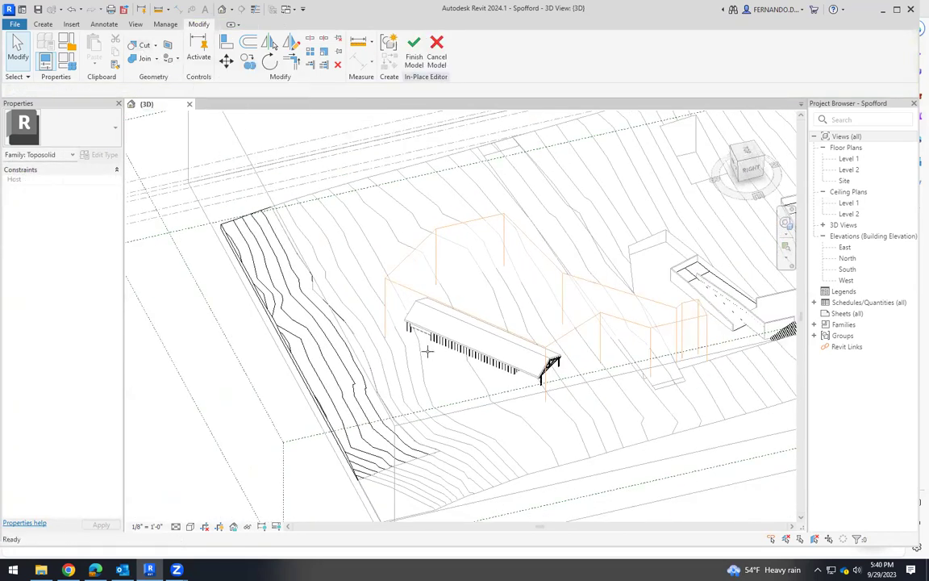
pyautogui.click(514, 479)
pyautogui.click(557, 344)
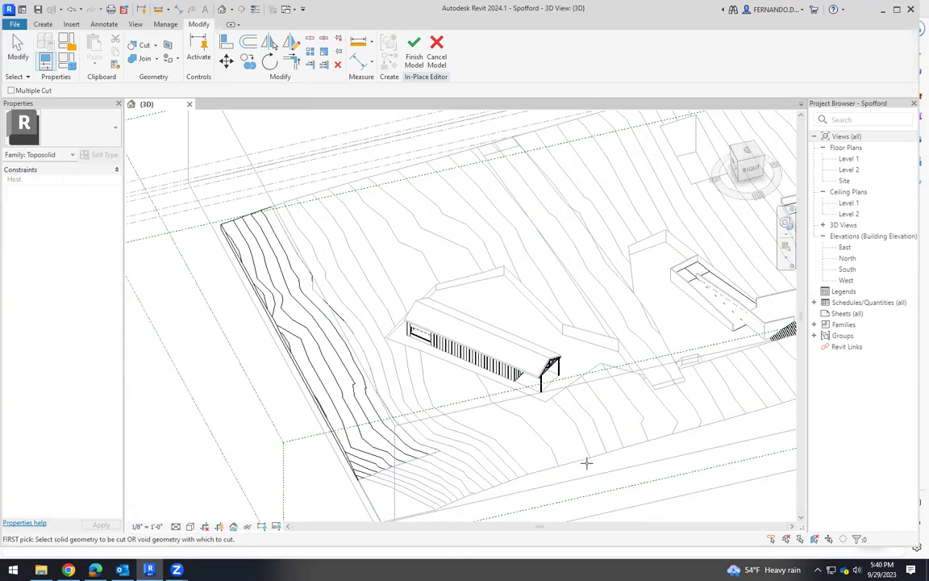
# Cut the long narrow toposolid strip with the same void extrusion and finish the in-place model
pyautogui.scroll(2, 624, 356)
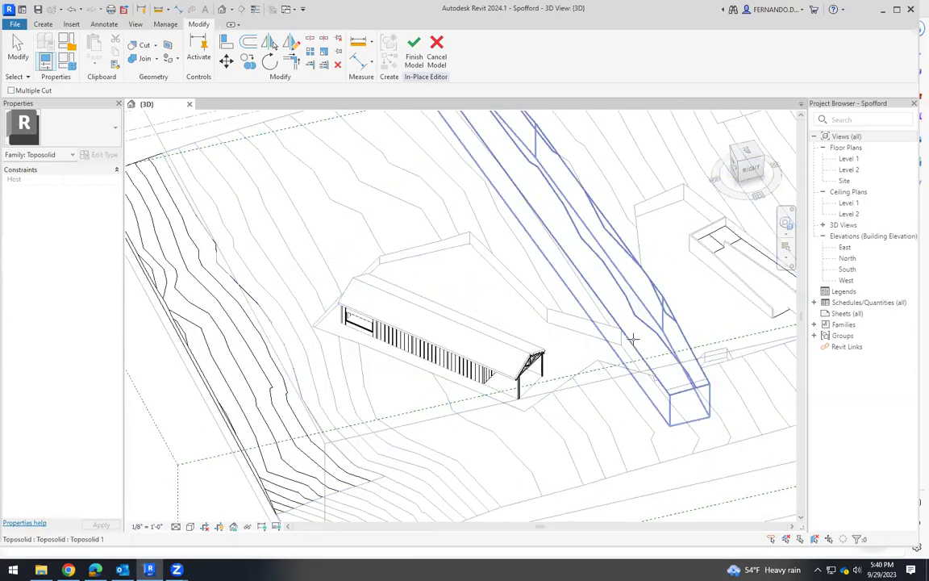
pyautogui.click(139, 45)
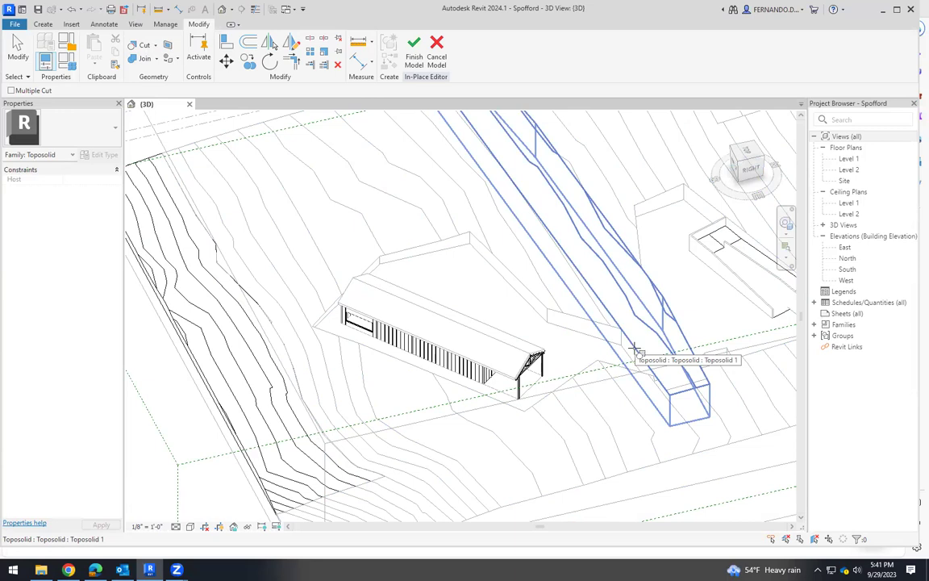
pyautogui.click(635, 350)
pyautogui.click(604, 348)
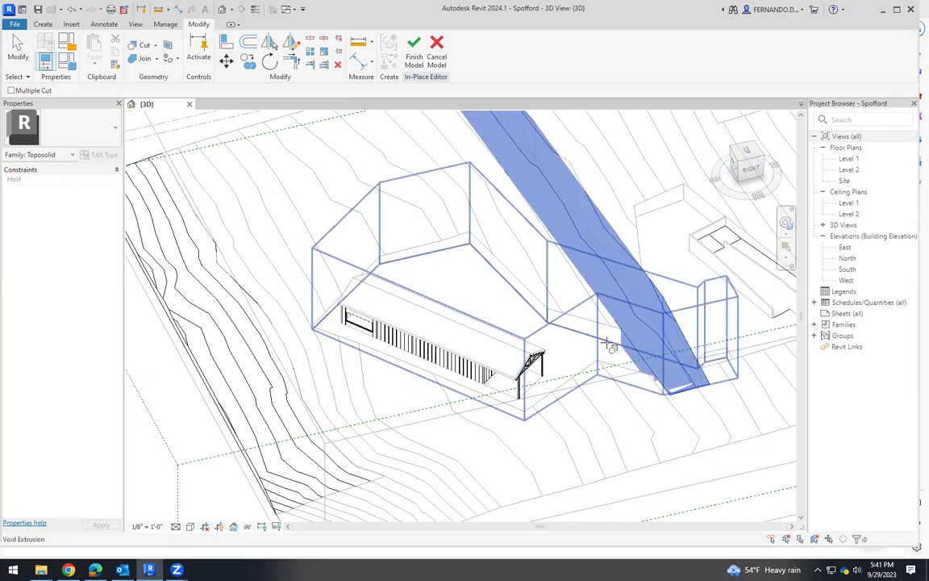
pyautogui.click(605, 342)
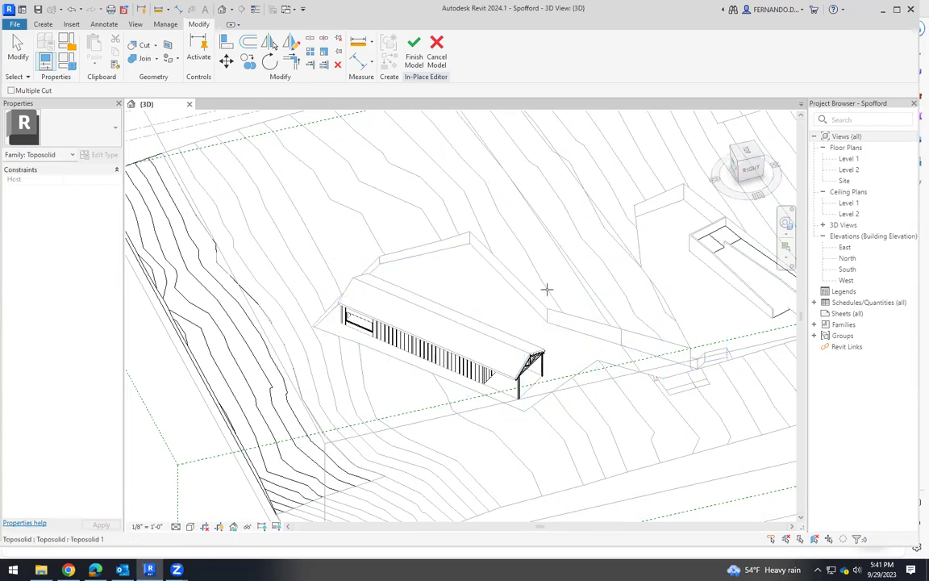
pyautogui.press('Escape')
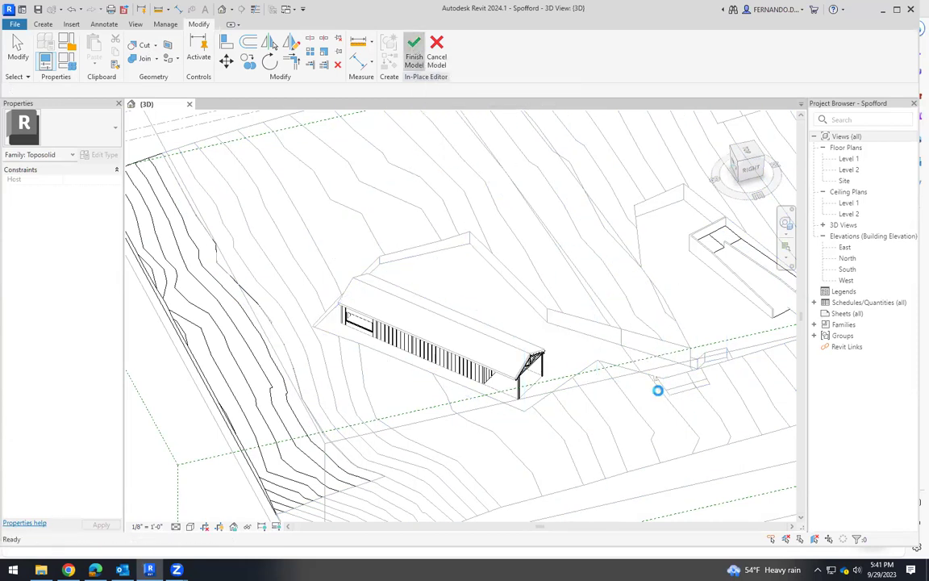
# Open the in-place void extrusion's sketch for editing in the top view
pyautogui.scroll(-5, 565, 387)
pyautogui.keyDown('shift'); pyautogui.moveTo(565, 387); pyautogui.dragTo(637, 386, button='middle'); pyautogui.keyUp('shift')
pyautogui.scroll(5, 636, 386)
pyautogui.click(746, 161)
pyautogui.scroll(8, 510, 303)
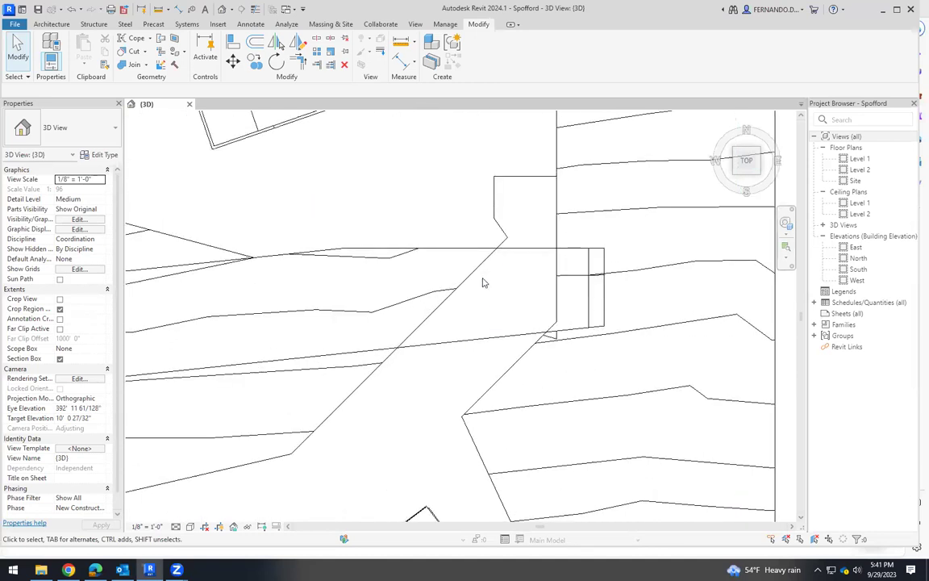
pyautogui.scroll(-2, 494, 303)
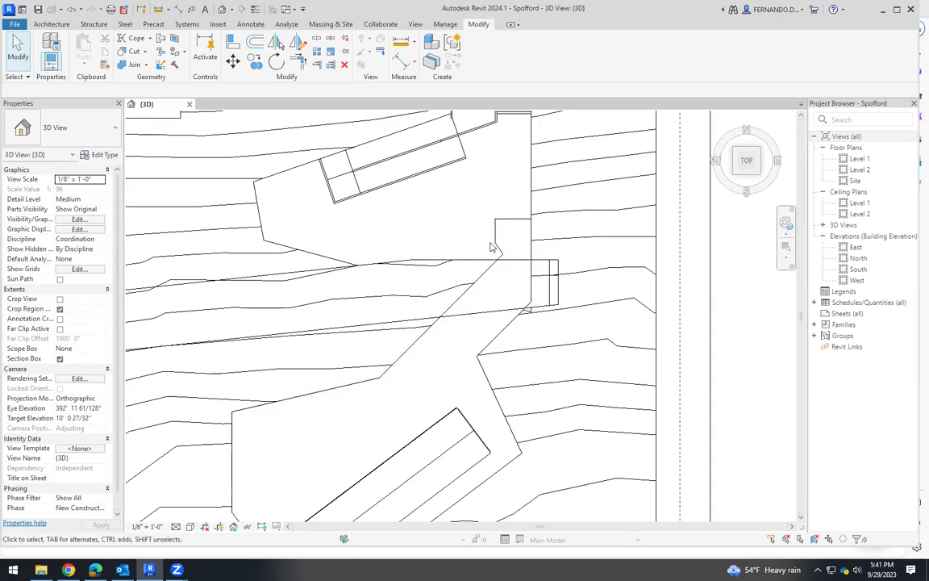
pyautogui.click(433, 290)
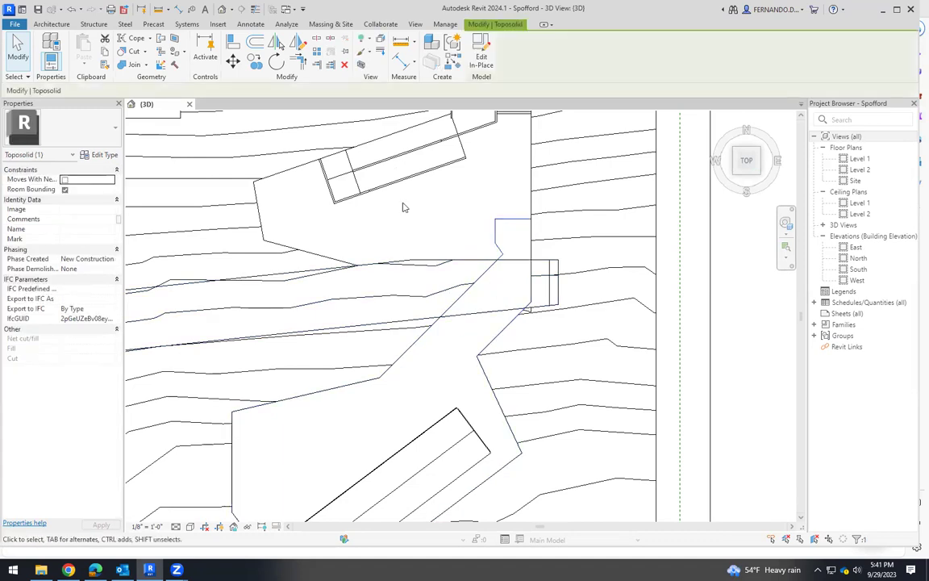
pyautogui.click(478, 58)
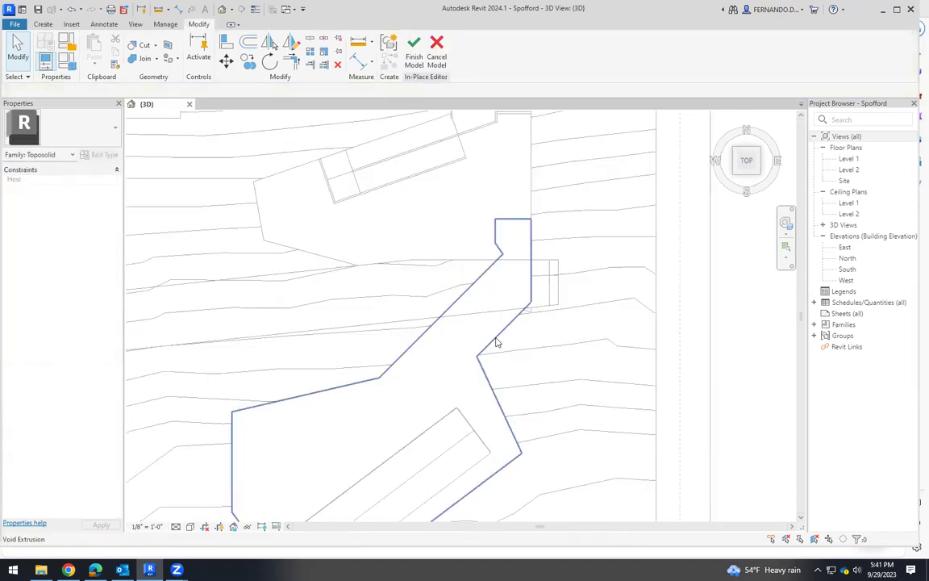
pyautogui.click(495, 341)
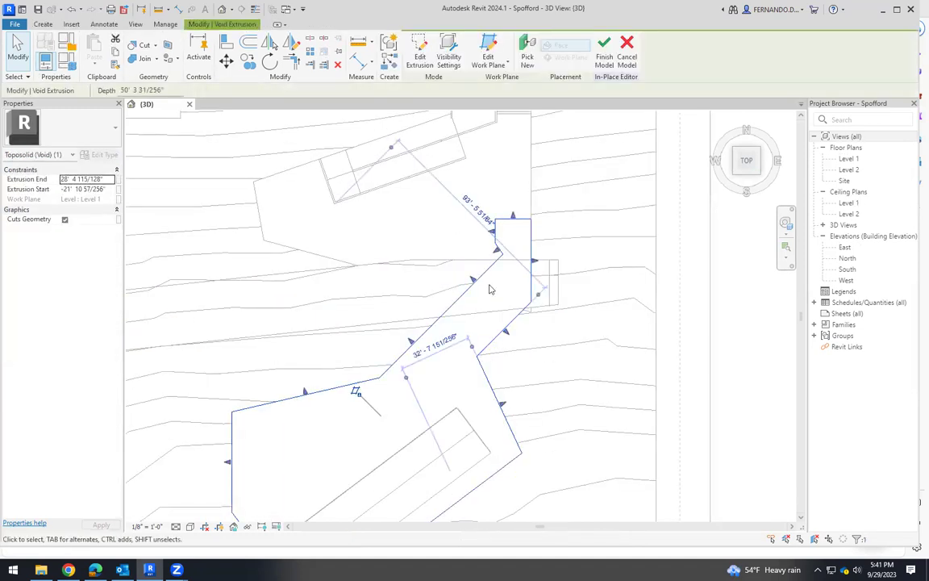
pyautogui.click(420, 56)
# Draw a new diagonal boundary line from the notch's lower-left corner, parallel to the old one, and trim it to the lower boundary line
pyautogui.scroll(1, 451, 286)
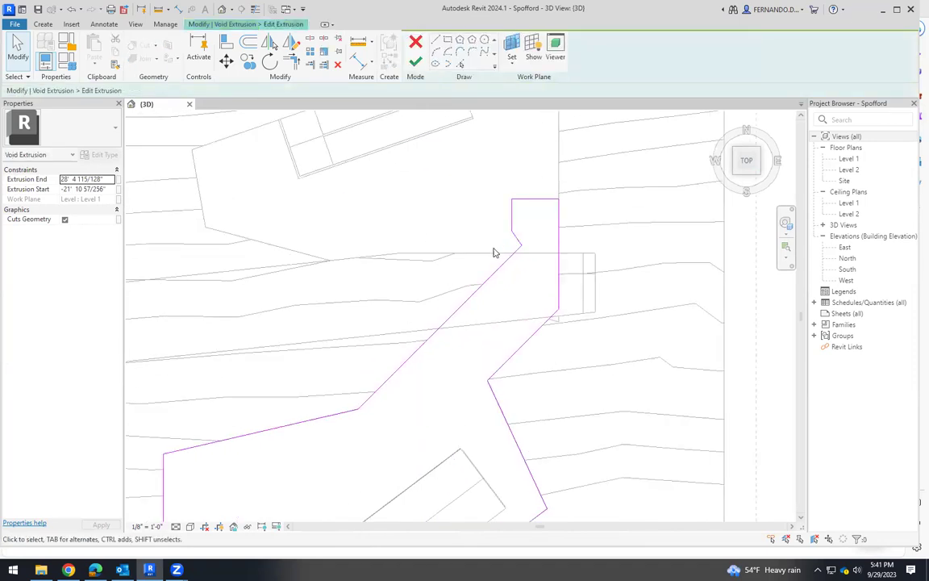
pyautogui.click(436, 40)
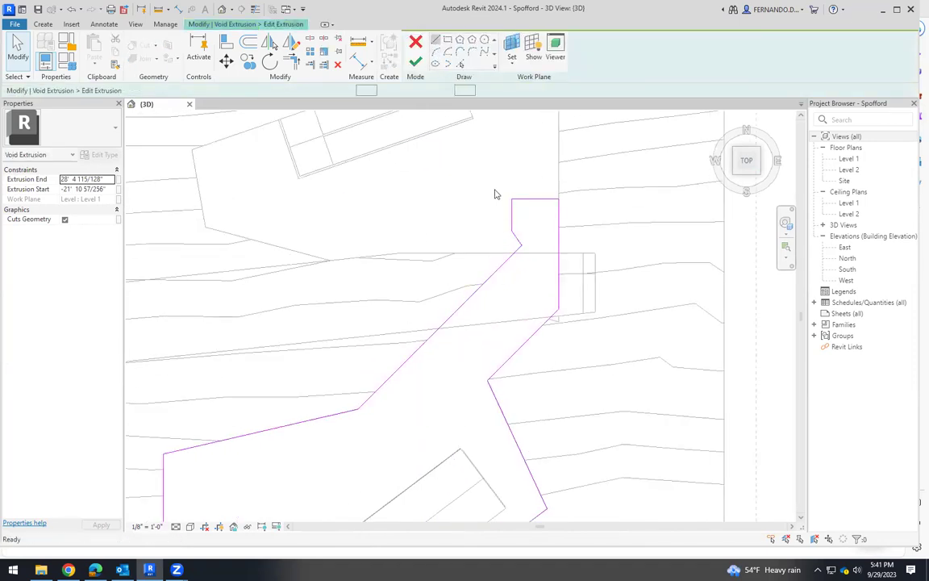
pyautogui.click(512, 231)
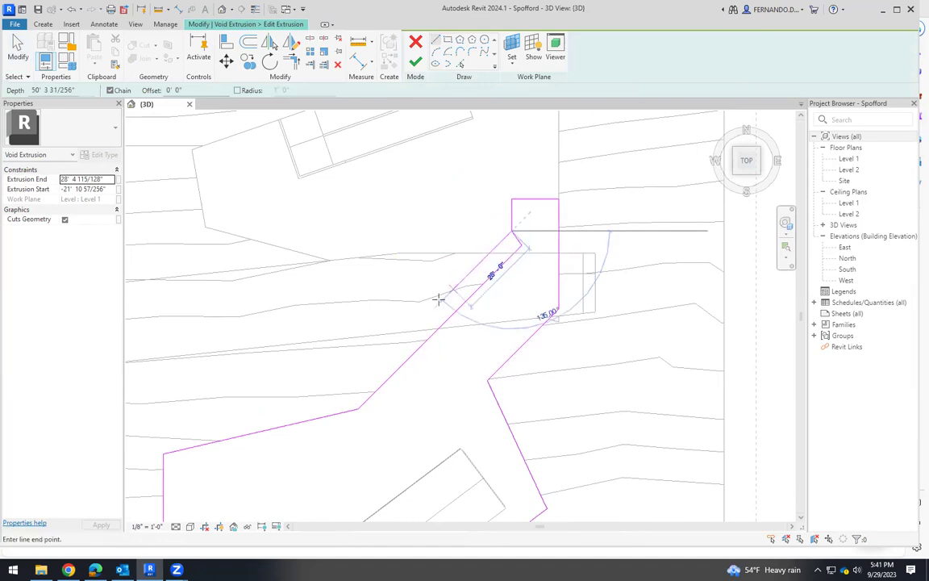
pyautogui.click(367, 375)
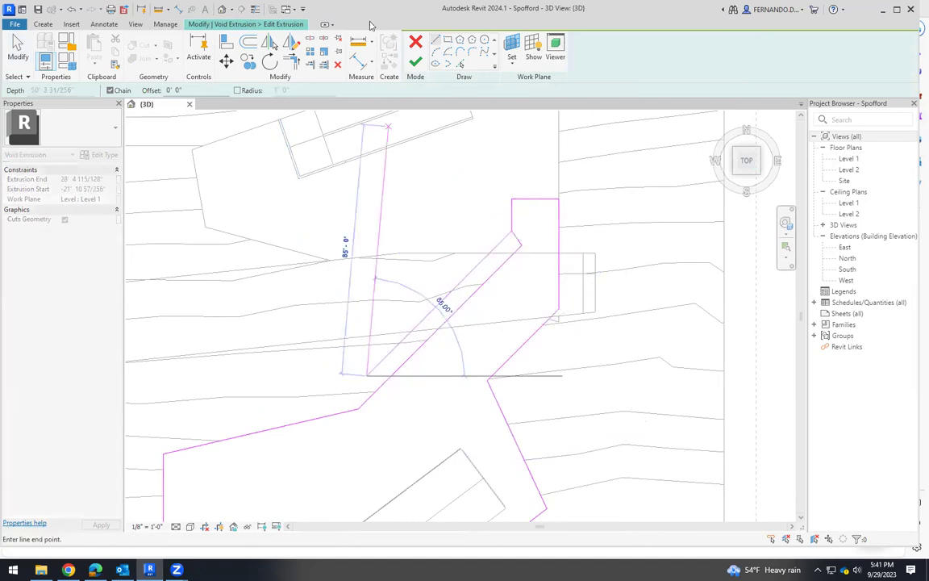
pyautogui.press('Escape')
pyautogui.press('Escape')
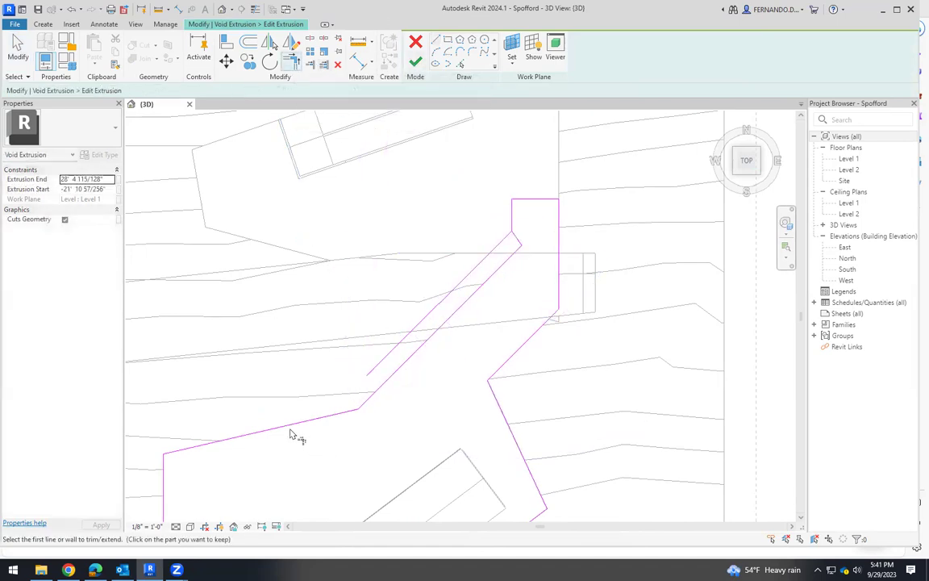
pyautogui.click(374, 376)
pyautogui.scroll(2, 518, 227)
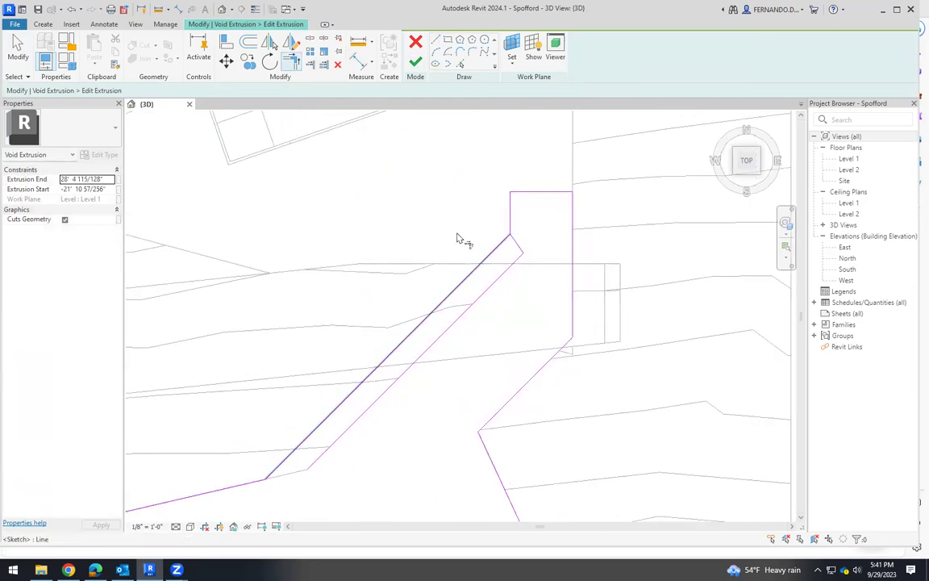
# Delete the short slanted segment below the notch and the upper part of the old diagonal line
pyautogui.click(18, 50)
pyautogui.click(517, 246)
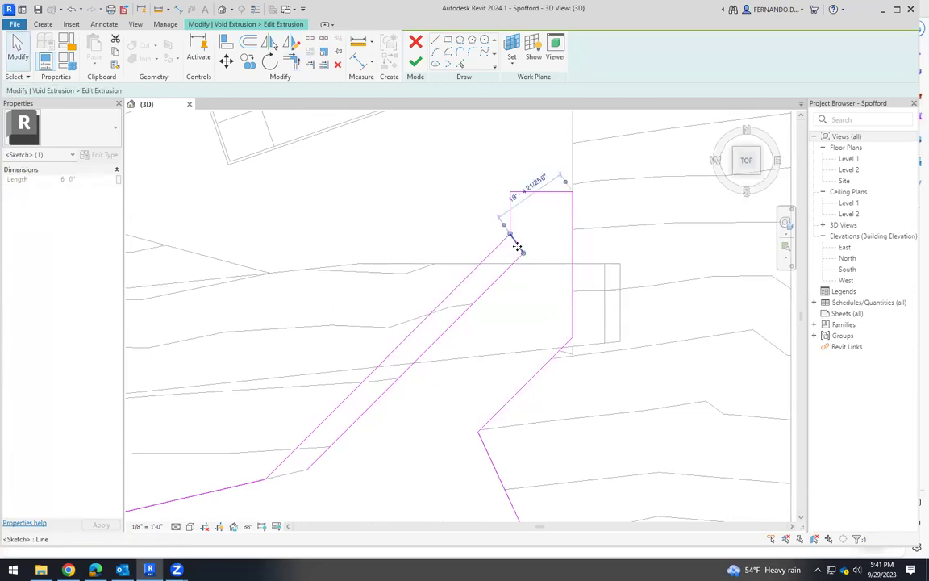
pyautogui.press('Delete')
pyautogui.click(502, 275)
pyautogui.press('Delete')
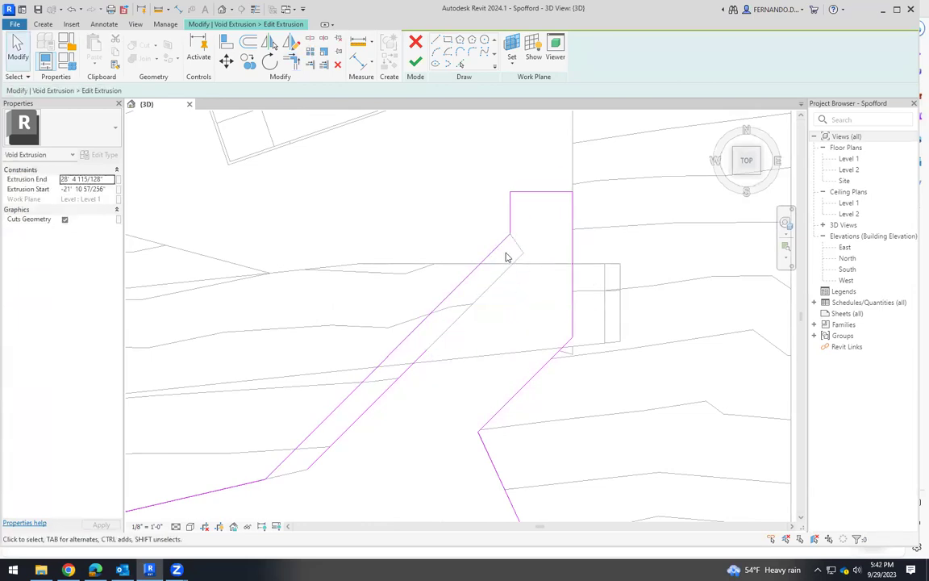
# Delete the remaining piece of the old diagonal line, and finish the void extrusion sketch and the in-place model
pyautogui.click(415, 62)
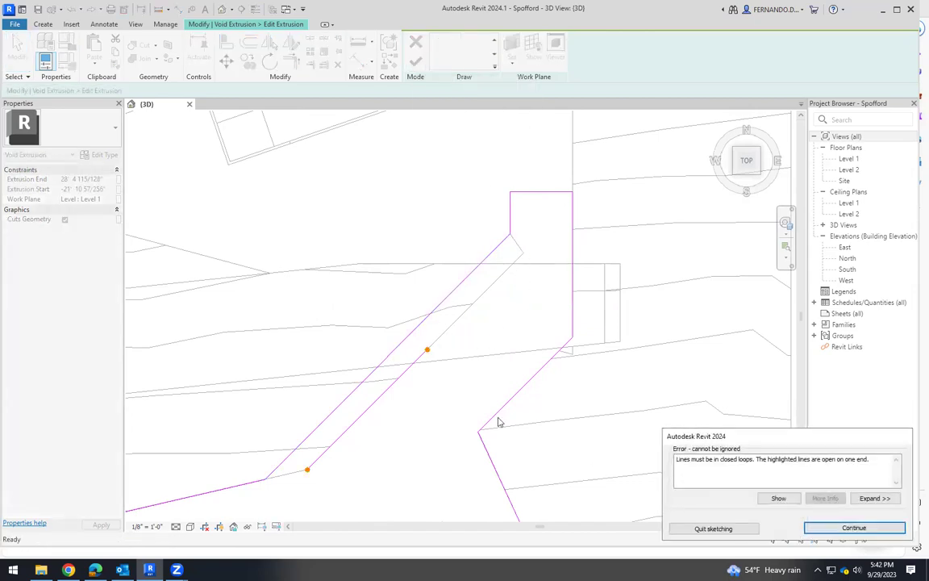
pyautogui.click(854, 527)
pyautogui.click(384, 394)
pyautogui.press('Delete')
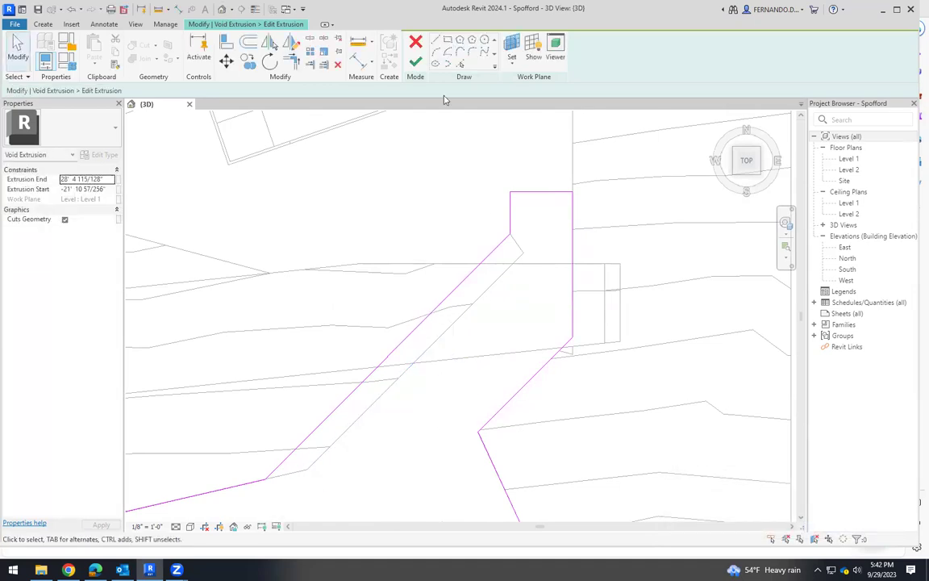
pyautogui.click(414, 62)
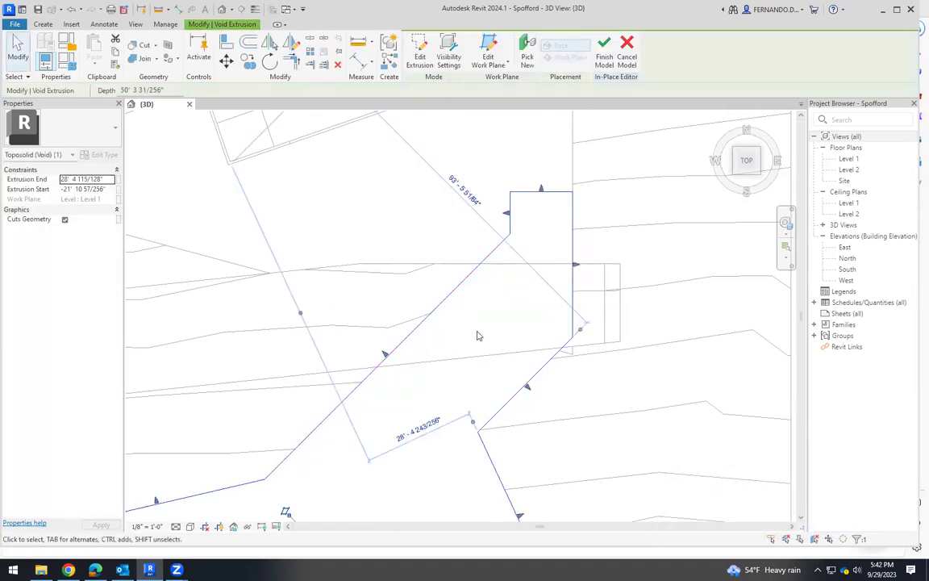
pyautogui.scroll(-5, 484, 339)
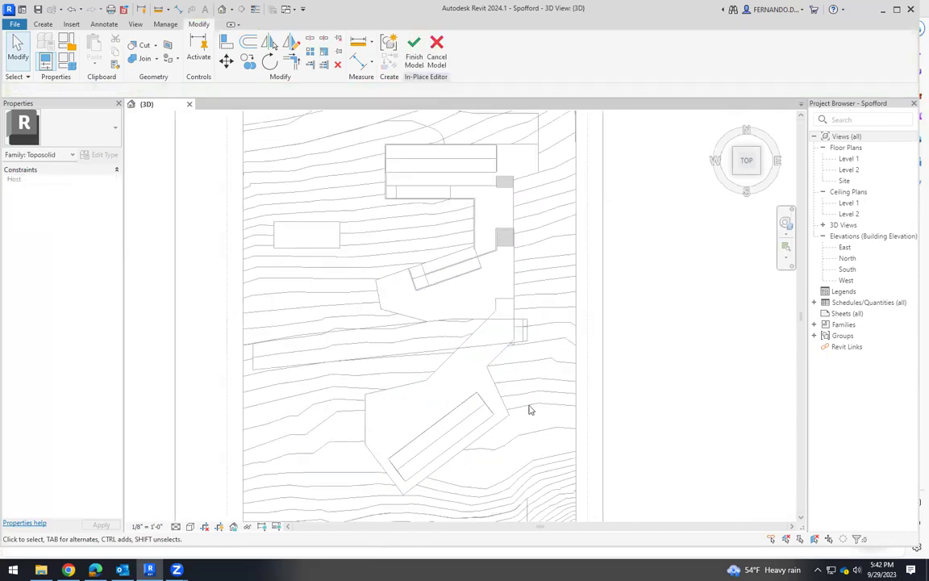
pyautogui.click(414, 55)
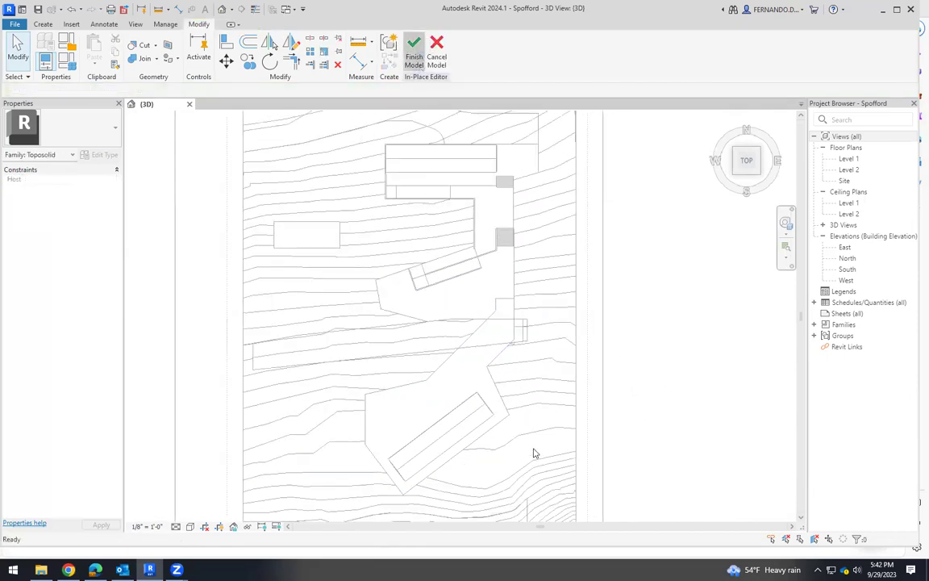
# Examine the reshaped cut between the terrace and the rotated building copy from several angles and distances
pyautogui.keyDown('shift'); pyautogui.moveTo(498, 390); pyautogui.dragTo(452, 419, button='middle'); pyautogui.keyUp('shift')
pyautogui.scroll(6, 453, 419)
pyautogui.scroll(-5, 456, 356)
pyautogui.keyDown('shift'); pyautogui.moveTo(456, 356); pyautogui.dragTo(543, 340, button='middle'); pyautogui.keyUp('shift')
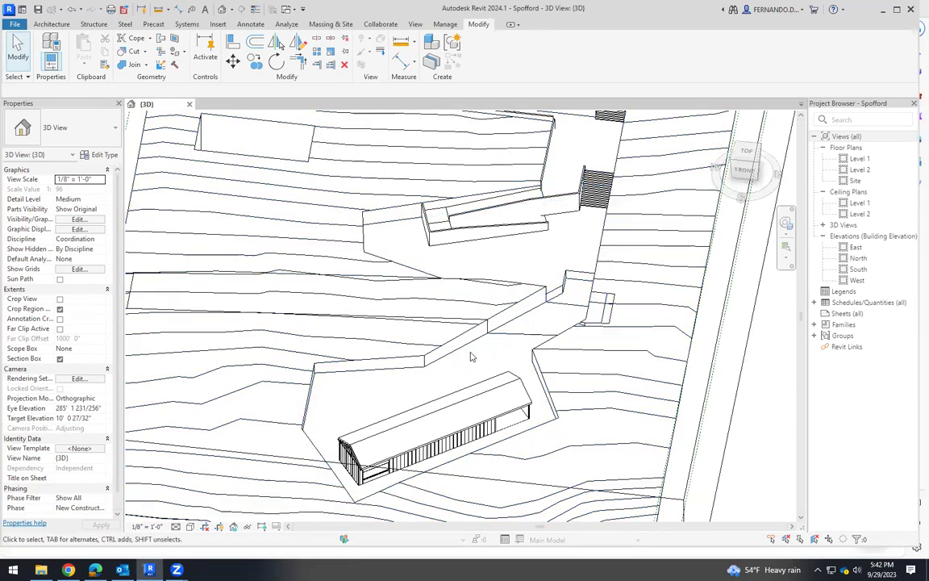
pyautogui.keyDown('shift'); pyautogui.moveTo(591, 405); pyautogui.dragTo(464, 315, button='middle'); pyautogui.keyUp('shift')
pyautogui.scroll(5, 457, 326)
pyautogui.scroll(-3, 457, 326)
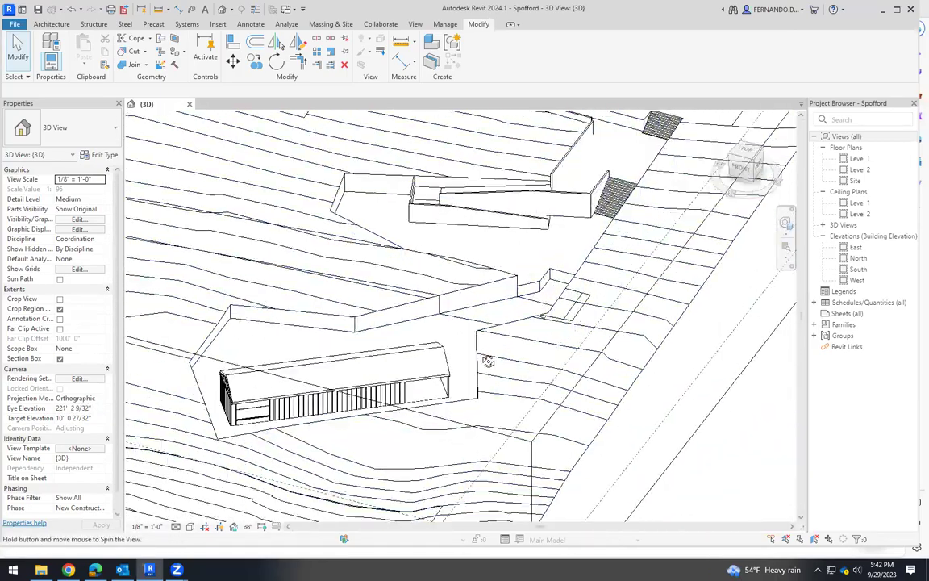
pyautogui.keyDown('shift'); pyautogui.moveTo(490, 363); pyautogui.dragTo(452, 341, button='middle'); pyautogui.keyUp('shift')
pyautogui.scroll(4, 555, 214)
pyautogui.scroll(3, 555, 214)
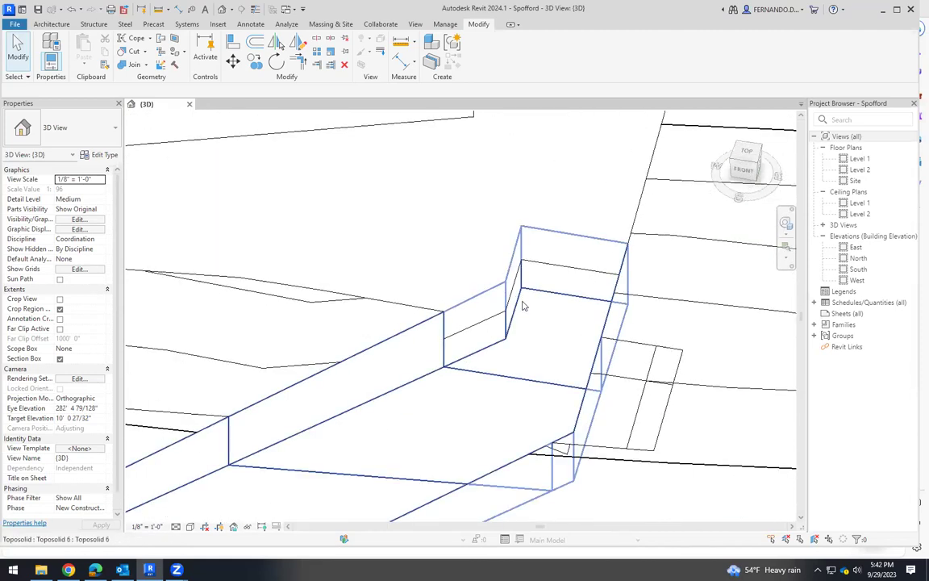
pyautogui.keyDown('shift'); pyautogui.moveTo(513, 305); pyautogui.dragTo(573, 288, button='middle'); pyautogui.keyUp('shift')
pyautogui.scroll(-3, 518, 301)
pyautogui.keyDown('shift'); pyautogui.moveTo(519, 300); pyautogui.dragTo(646, 286, button='middle'); pyautogui.keyUp('shift')
# Open the in-place stairs between the terraces for editing and enter the sketch of their stepped extrusion profile
pyautogui.scroll(5, 560, 234)
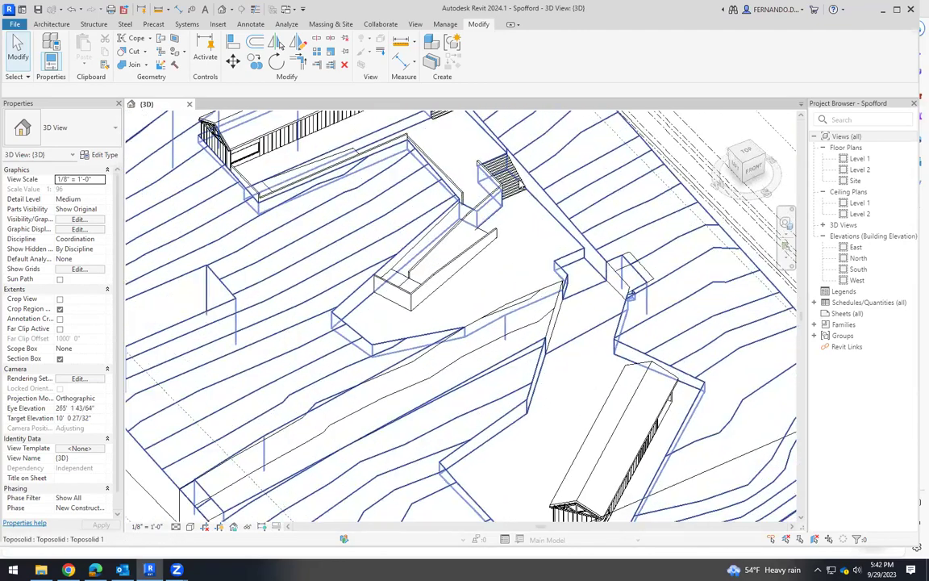
pyautogui.click(508, 224)
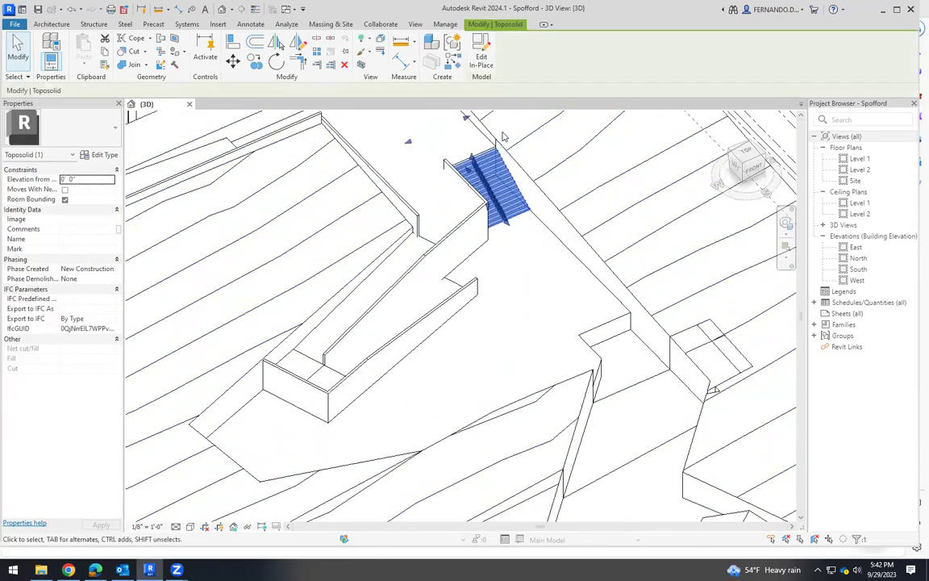
pyautogui.scroll(1, 502, 135)
pyautogui.click(484, 57)
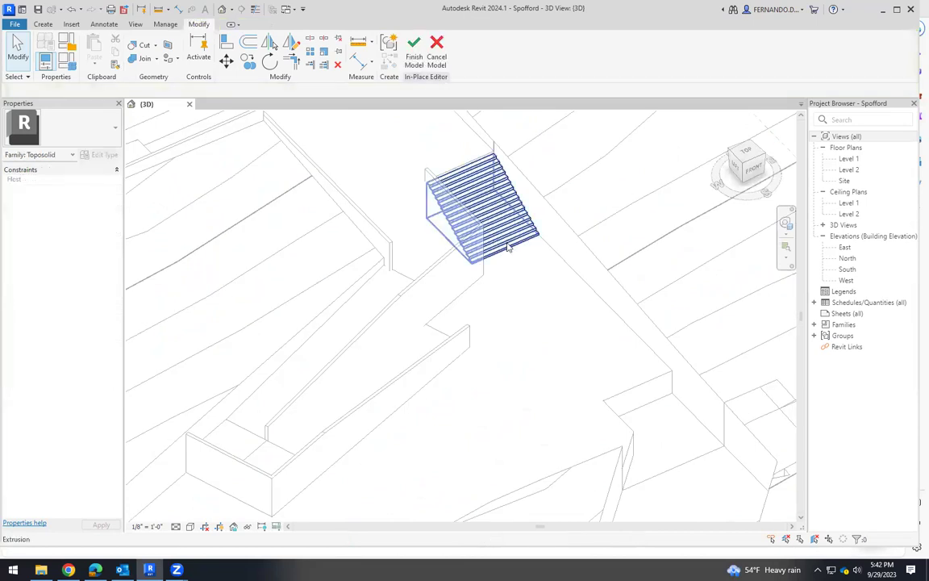
pyautogui.click(458, 224)
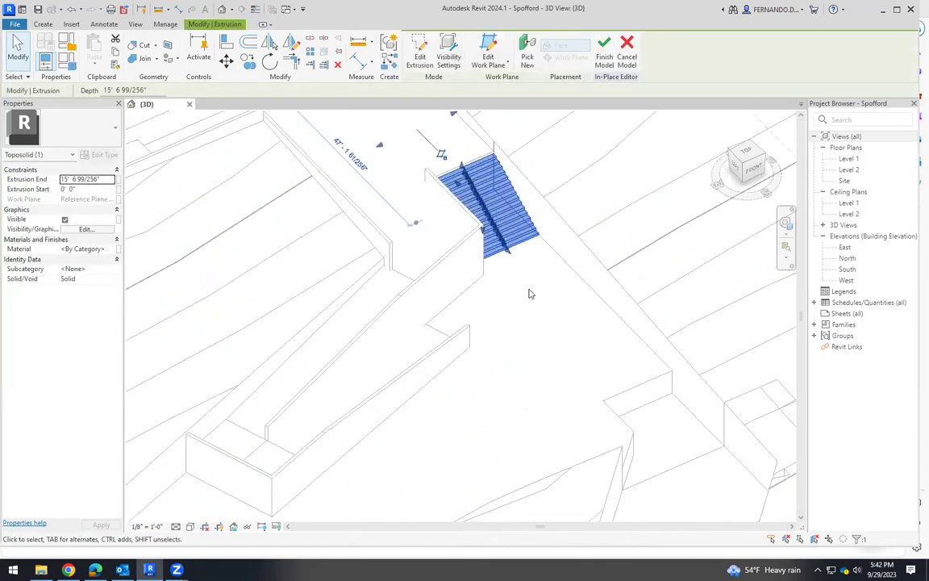
pyautogui.click(419, 58)
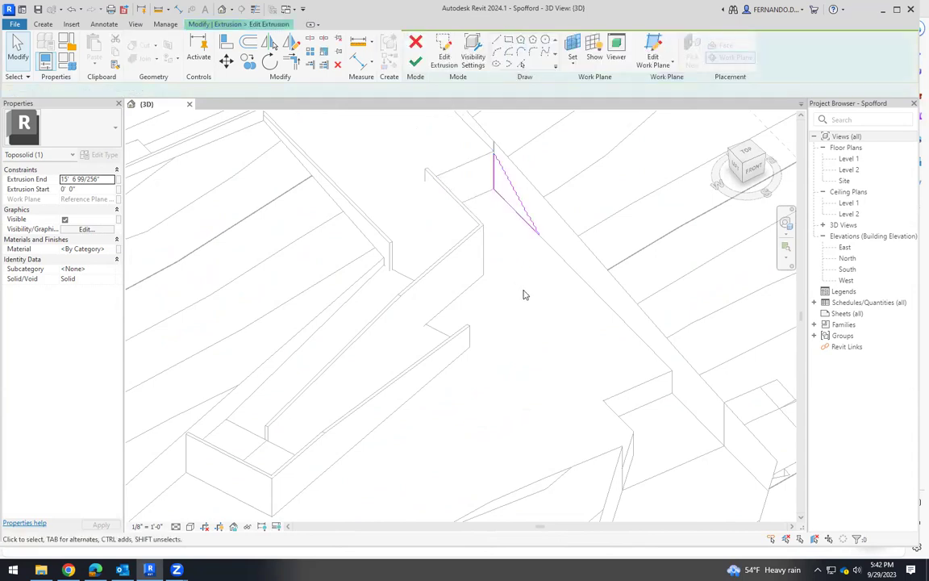
# Copy the whole stair profile from the upper terrace corner to the upper corner of the notch by the lower terrace
pyautogui.scroll(3, 500, 139)
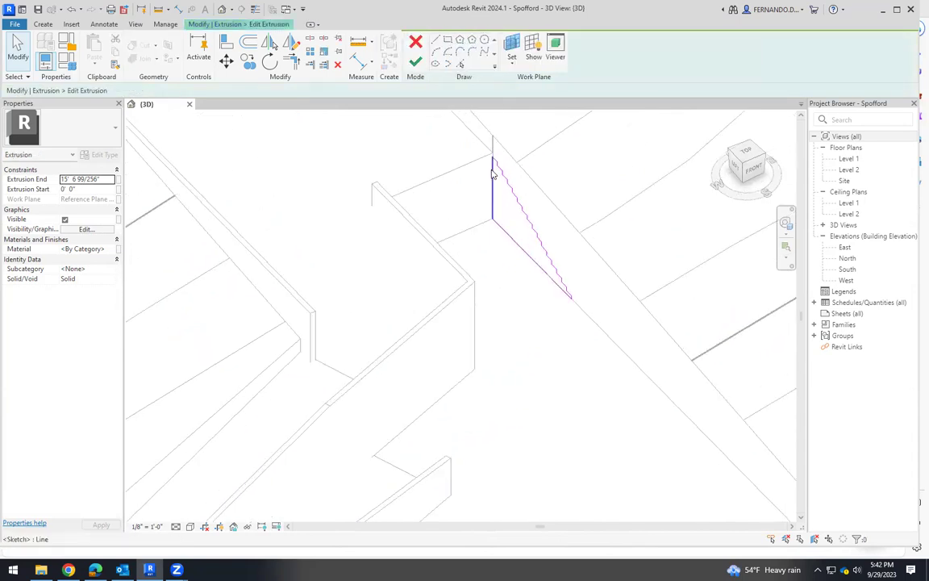
pyautogui.moveTo(505, 184)
pyautogui.mouseDown()
pyautogui.moveTo(591, 357)
pyautogui.moveTo(622, 364)
pyautogui.mouseUp()
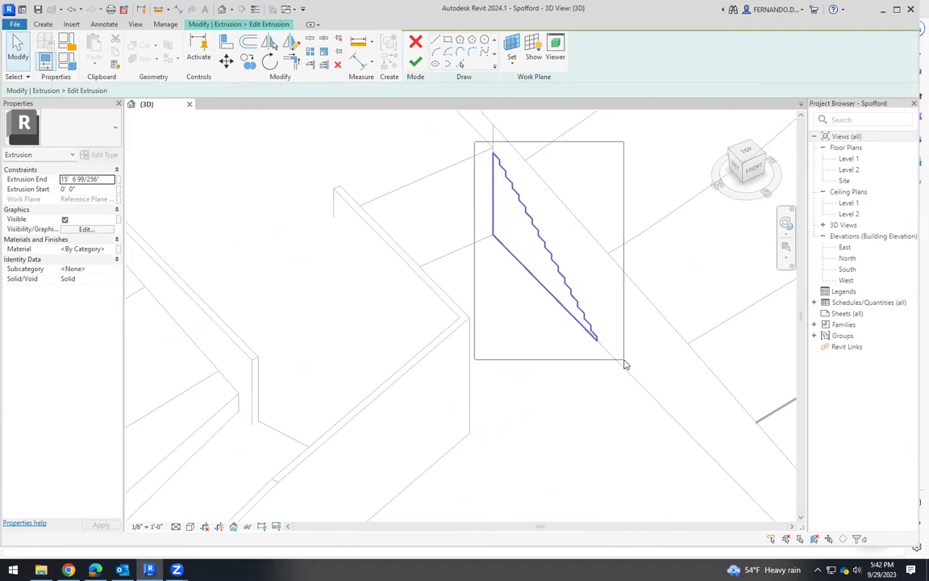
pyautogui.click(248, 63)
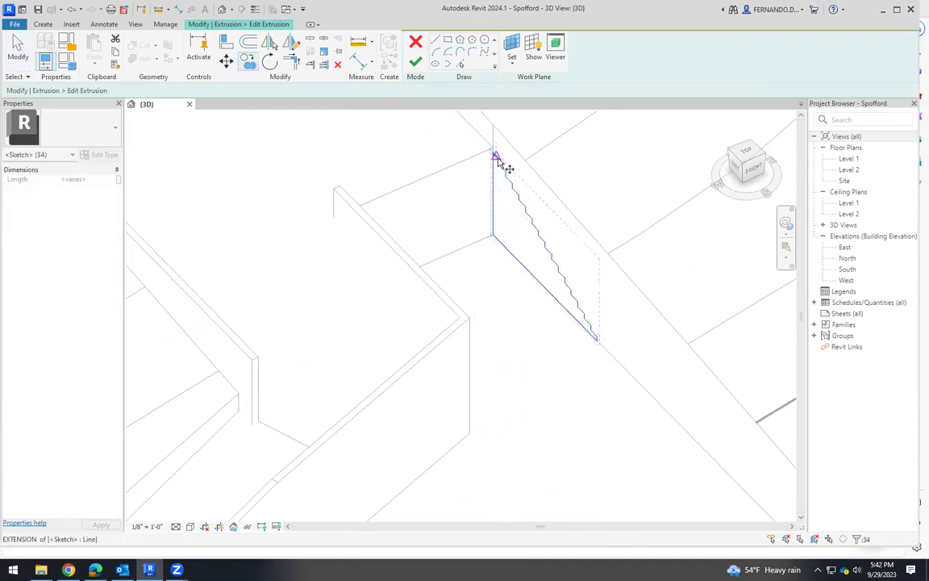
pyautogui.scroll(3, 498, 151)
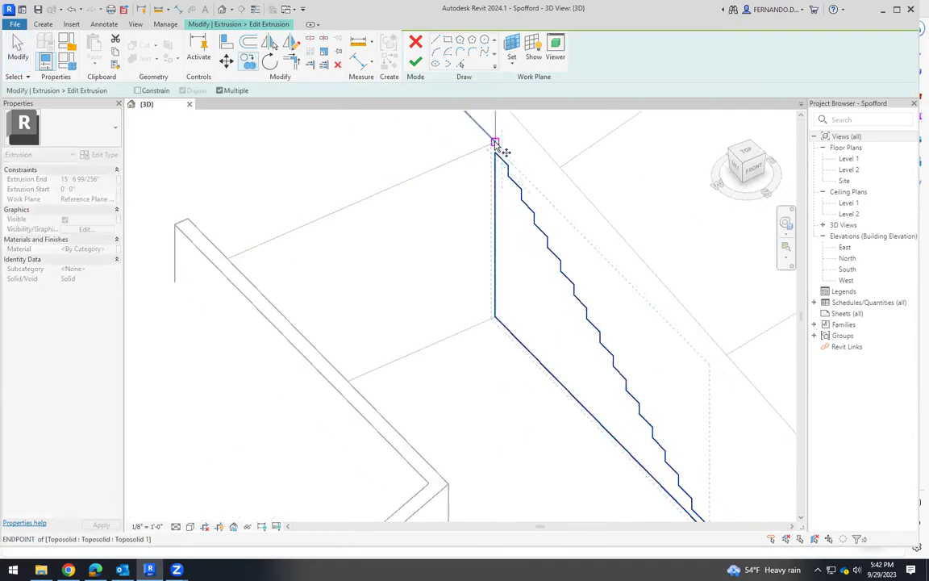
pyautogui.click(495, 143)
pyautogui.scroll(-5, 425, 224)
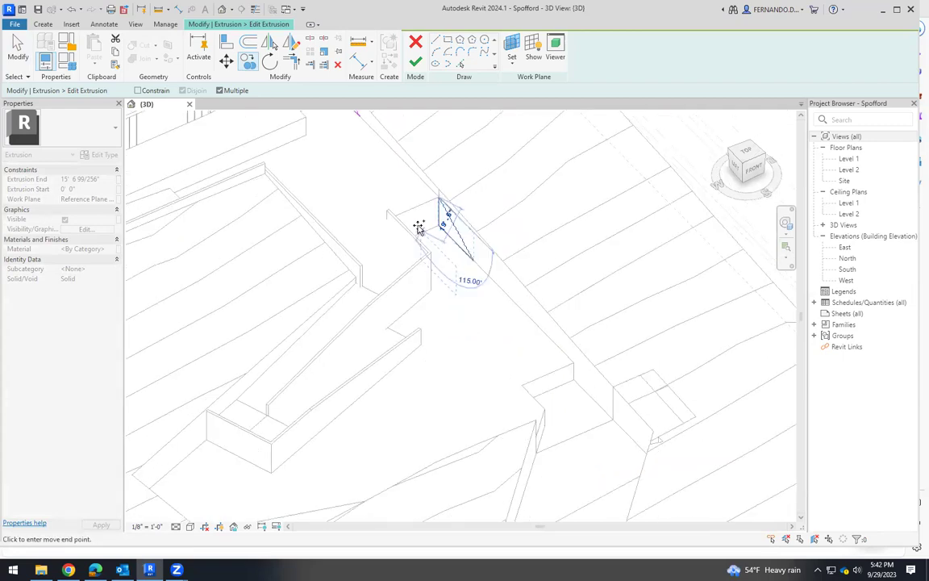
pyautogui.scroll(5, 525, 323)
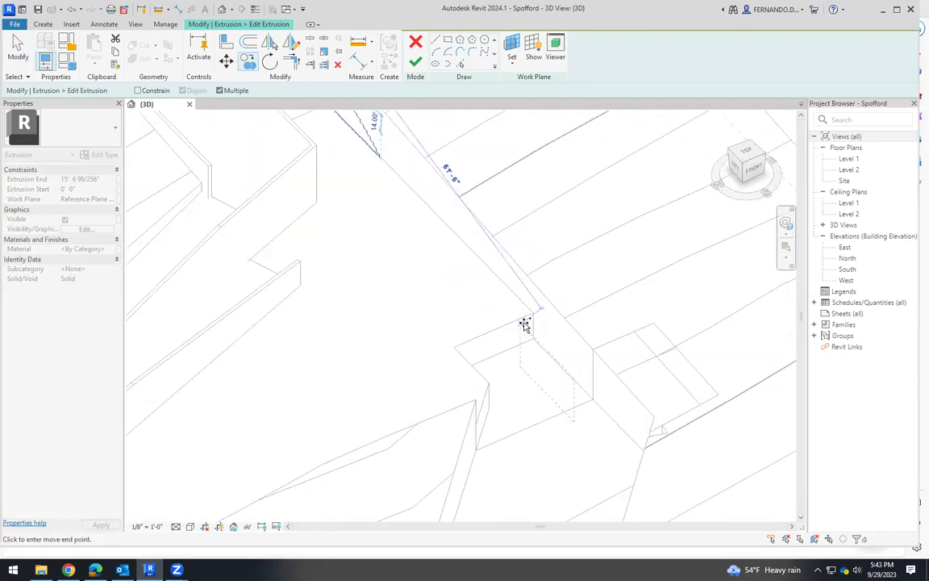
pyautogui.scroll(2, 534, 319)
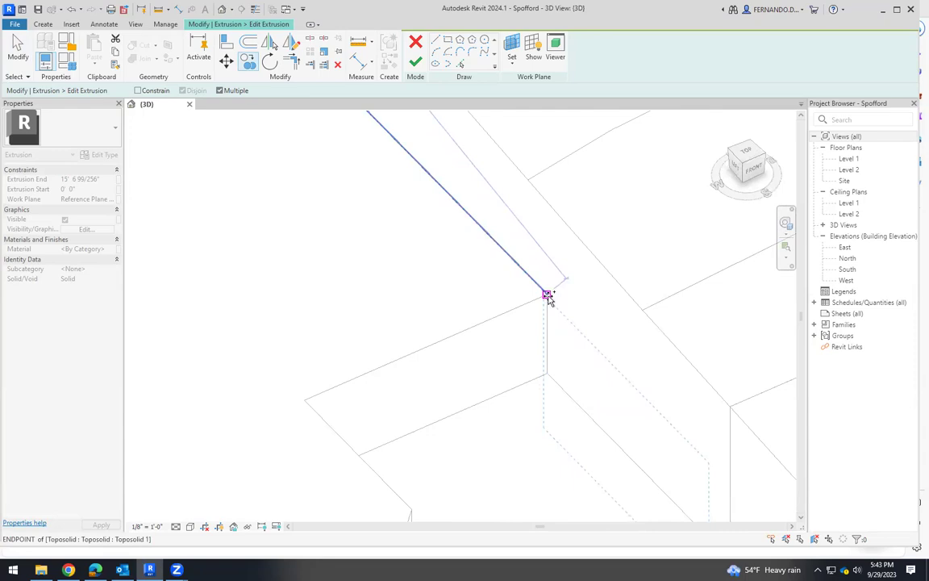
pyautogui.click(548, 299)
pyautogui.press('Escape')
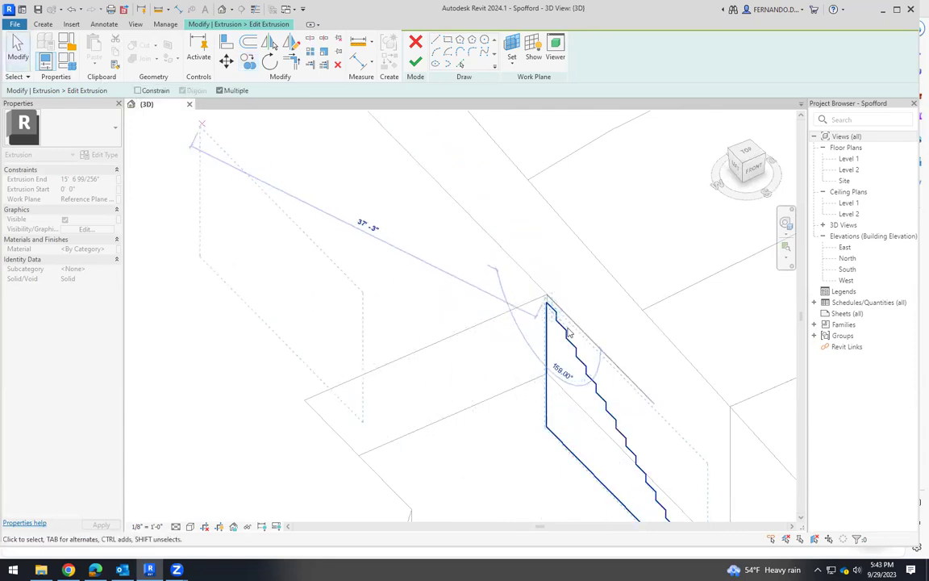
pyautogui.press('Escape')
# Delete the copied profile's base line and the surplus lower steps that extend below the floor of the cut
pyautogui.scroll(1, 631, 472)
pyautogui.scroll(-1, 632, 352)
pyautogui.moveTo(626, 476); pyautogui.dragTo(630, 440, button='middle')
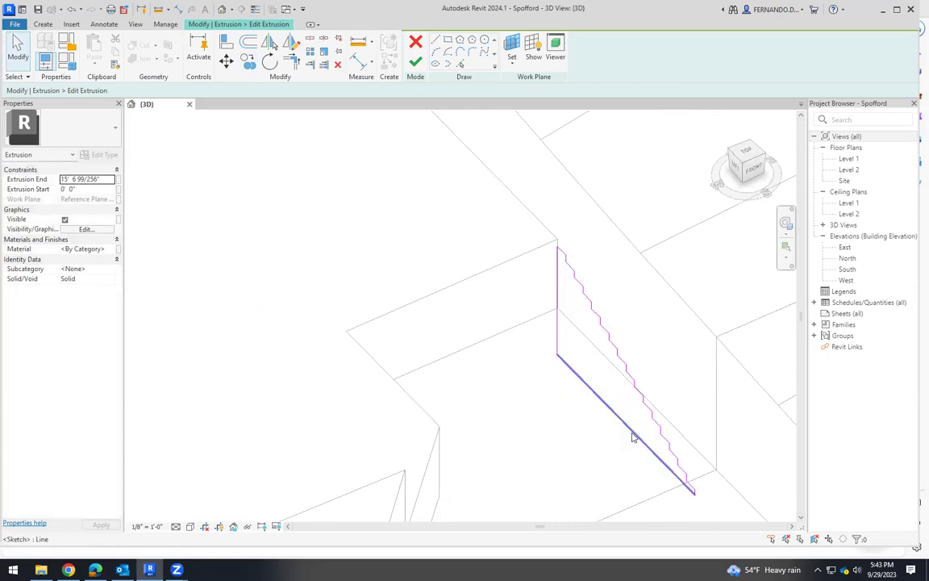
pyautogui.click(633, 439)
pyautogui.press('Delete')
pyautogui.scroll(1, 645, 455)
pyautogui.scroll(-2, 617, 421)
pyautogui.moveTo(608, 471)
pyautogui.mouseDown()
pyautogui.moveTo(718, 373)
pyautogui.moveTo(718, 381)
pyautogui.mouseUp()
pyautogui.press('Delete')
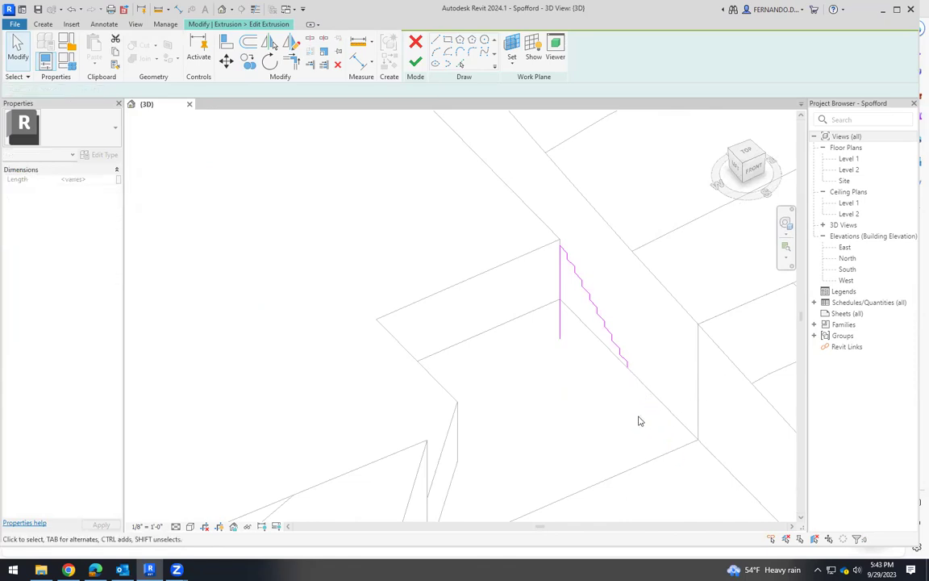
# Close the copied profile with a base line along the cut's floor edge, trimmed to the vertical line, and finish the extrusion sketch
pyautogui.scroll(4, 625, 376)
pyautogui.scroll(2, 635, 374)
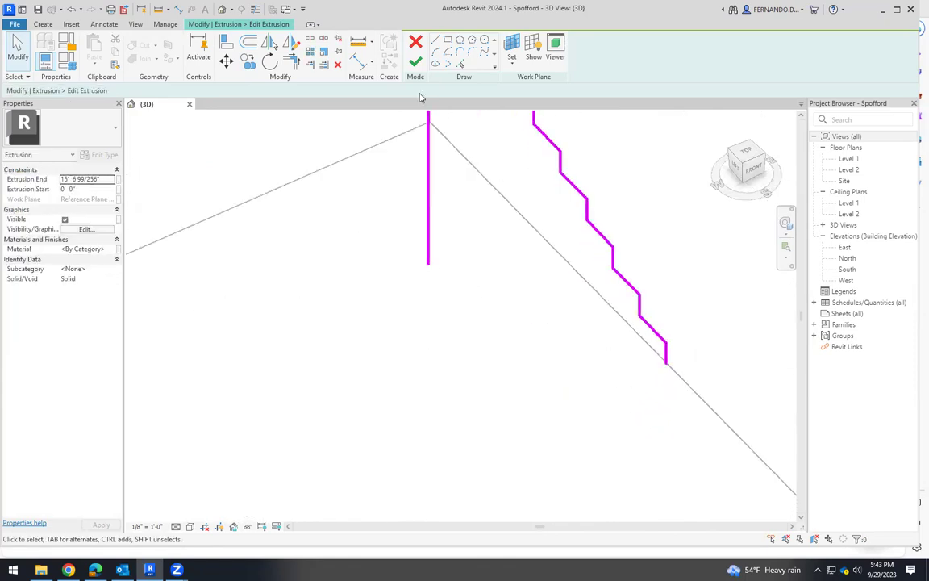
pyautogui.click(436, 40)
pyautogui.click(667, 363)
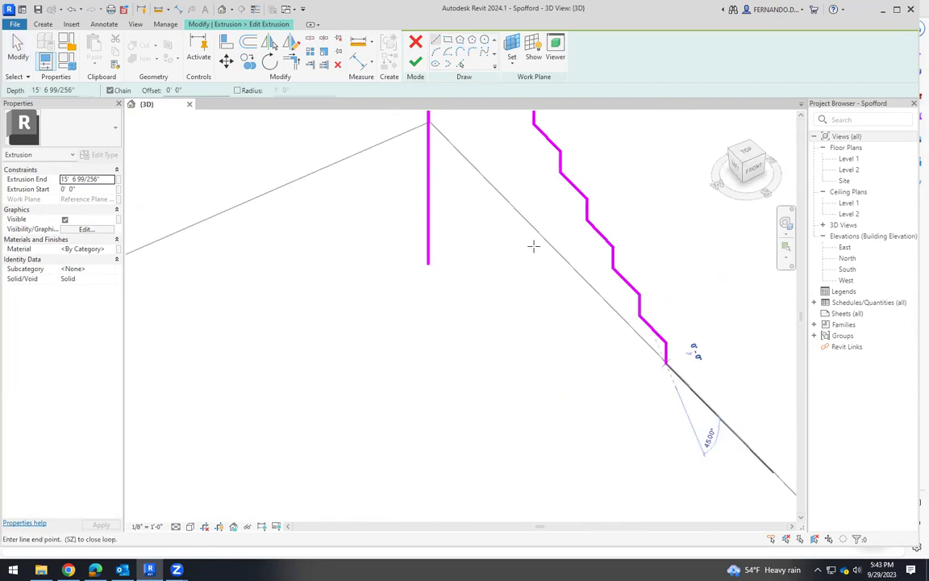
pyautogui.click(436, 142)
pyautogui.press('Escape')
pyautogui.press('Escape')
pyautogui.keyDown('shift'); pyautogui.moveTo(457, 356); pyautogui.dragTo(456, 197, button='middle'); pyautogui.keyUp('shift')
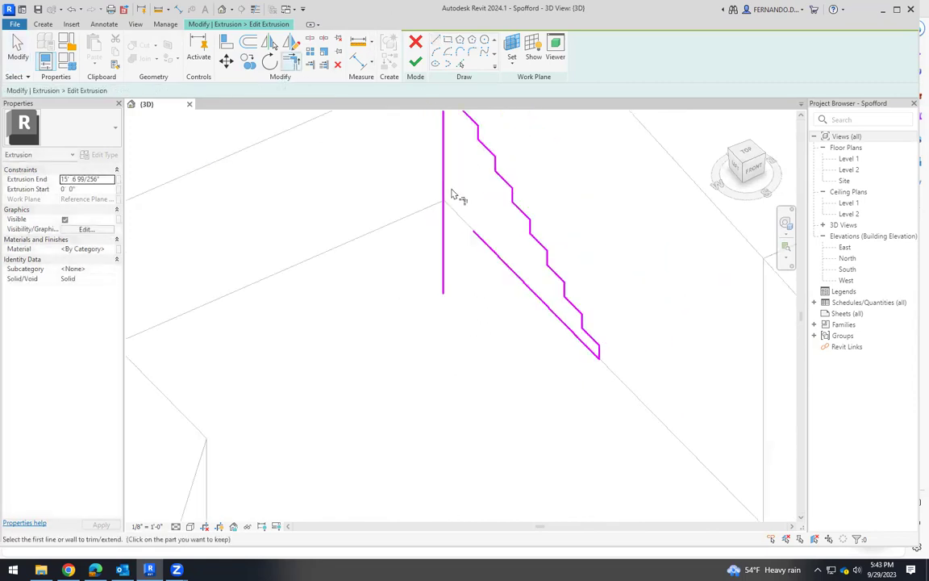
pyautogui.click(478, 243)
pyautogui.keyDown('shift'); pyautogui.moveTo(473, 321); pyautogui.dragTo(439, 129, button='middle'); pyautogui.keyUp('shift')
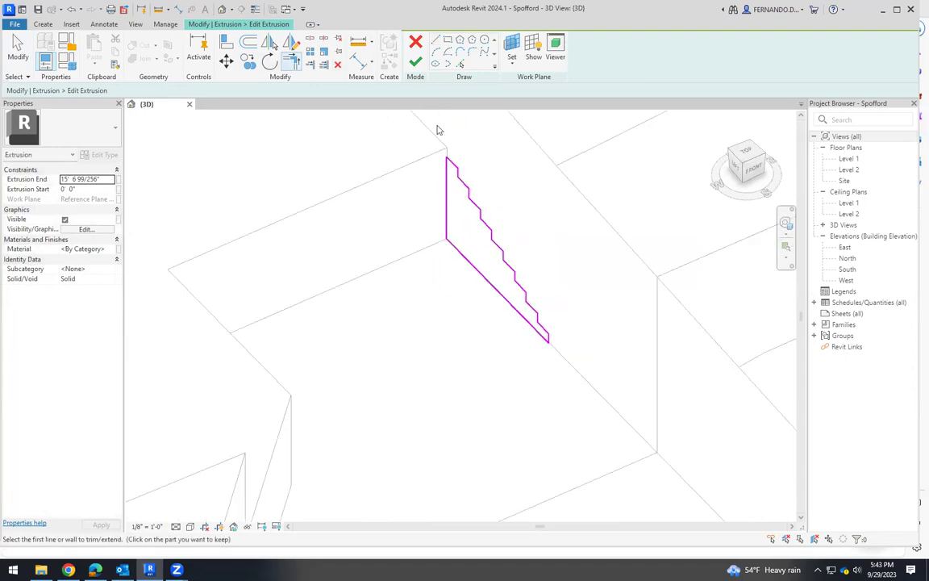
pyautogui.click(415, 62)
# Examine the stair flights from several angles and finish the in-place stair model
pyautogui.moveTo(454, 320)
pyautogui.keyDown('shift'); pyautogui.mouseDown(button='middle')
pyautogui.moveTo(509, 392)
pyautogui.moveTo(508, 363)
pyautogui.moveTo(521, 389)
pyautogui.moveTo(499, 333)
pyautogui.moveTo(461, 334)
pyautogui.moveTo(502, 372)
pyautogui.moveTo(486, 337)
pyautogui.mouseUp(button='middle'); pyautogui.keyUp('shift')
pyautogui.click(507, 392)
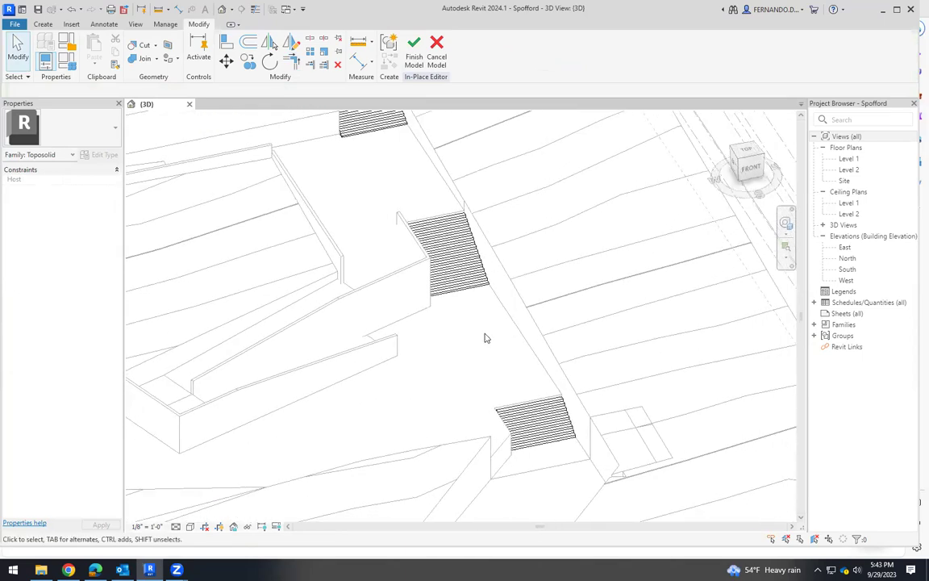
pyautogui.scroll(-2, 486, 336)
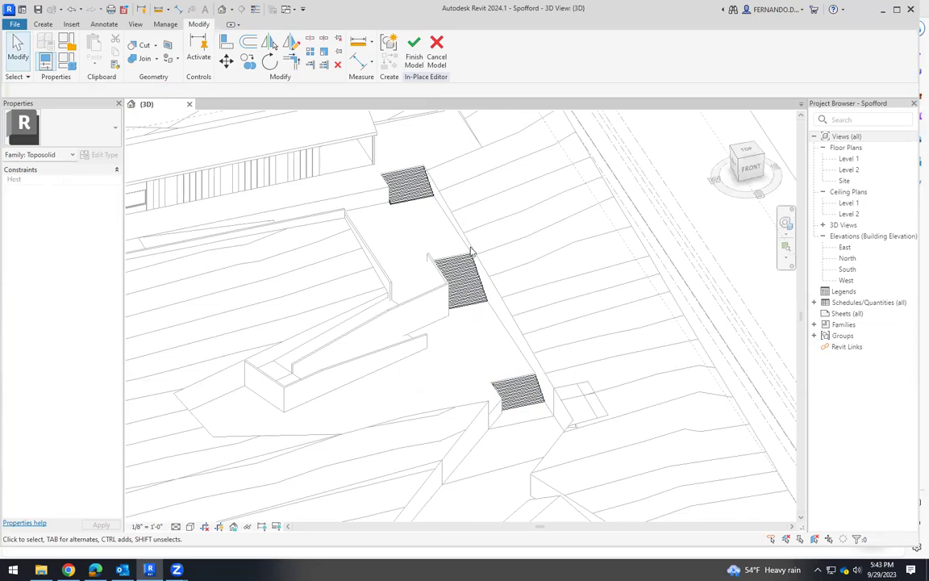
pyautogui.scroll(-2, 539, 346)
pyautogui.moveTo(528, 379)
pyautogui.keyDown('shift'); pyautogui.mouseDown(button='middle')
pyautogui.moveTo(436, 365)
pyautogui.moveTo(542, 463)
pyautogui.moveTo(613, 459)
pyautogui.mouseUp(button='middle'); pyautogui.keyUp('shift')
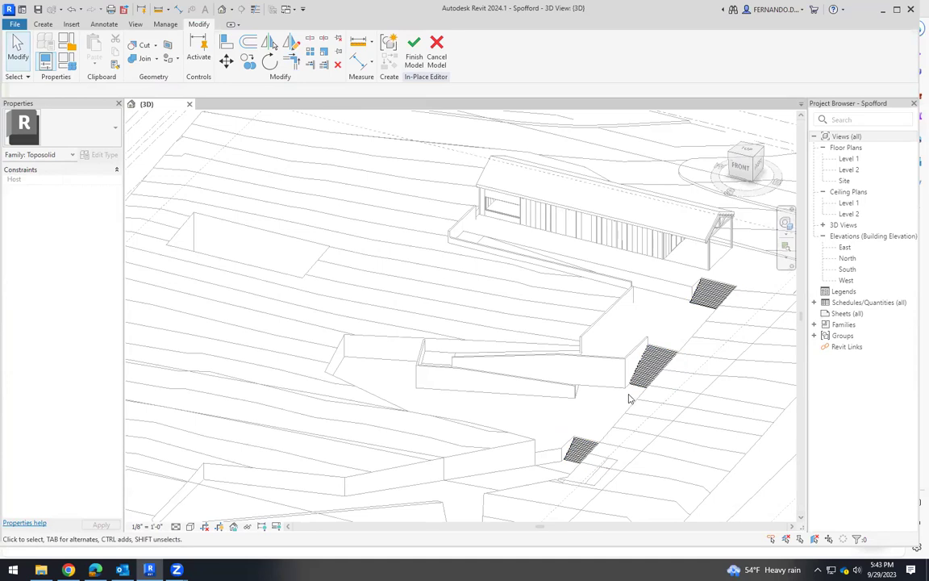
pyautogui.scroll(2, 630, 399)
pyautogui.scroll(-1, 549, 400)
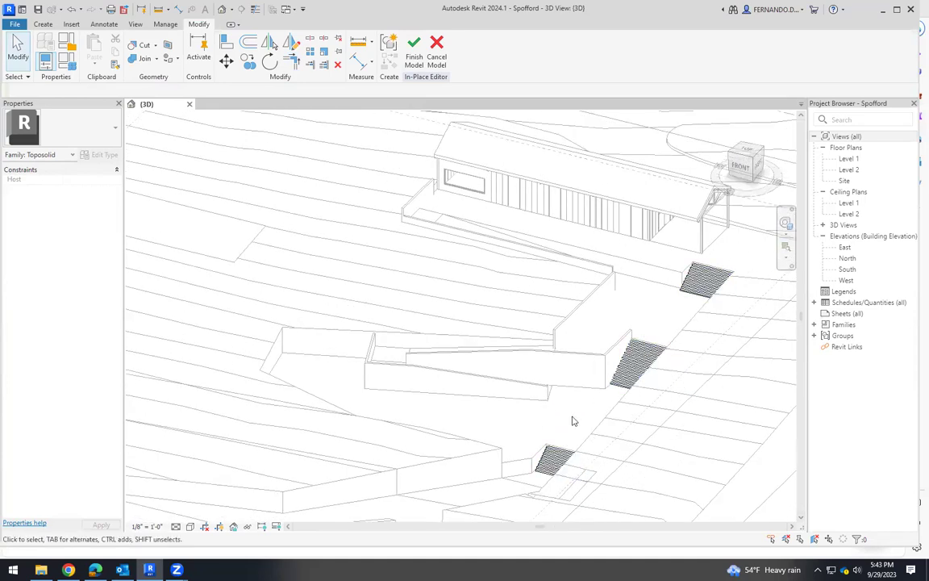
pyautogui.moveTo(560, 428)
pyautogui.keyDown('shift'); pyautogui.mouseDown(button='middle')
pyautogui.moveTo(655, 429)
pyautogui.moveTo(469, 288)
pyautogui.mouseUp(button='middle'); pyautogui.keyUp('shift')
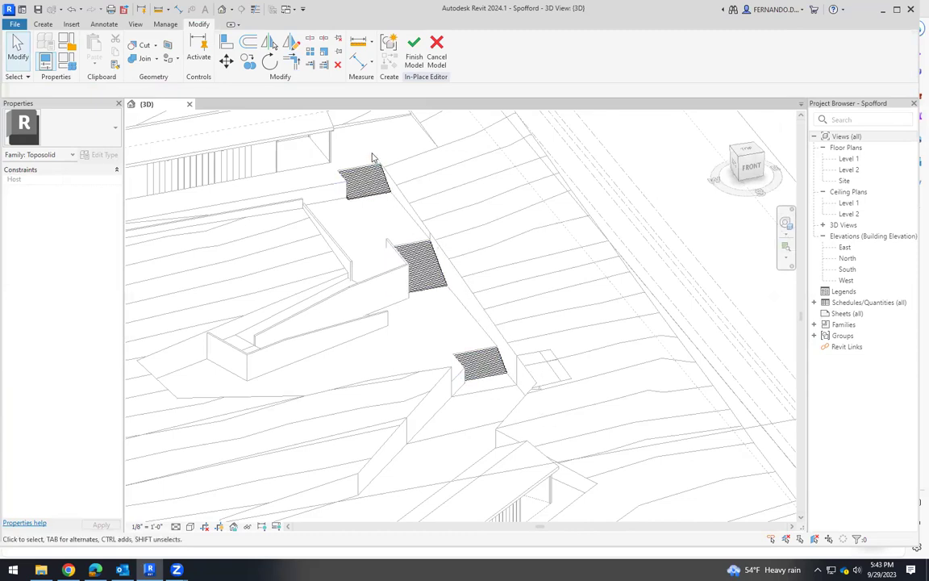
pyautogui.click(414, 51)
# Examine the new stairs, the ramp and the cut around the rotated building from several angles and from the top
pyautogui.keyDown('shift'); pyautogui.moveTo(522, 357); pyautogui.dragTo(442, 325, button='middle'); pyautogui.keyUp('shift')
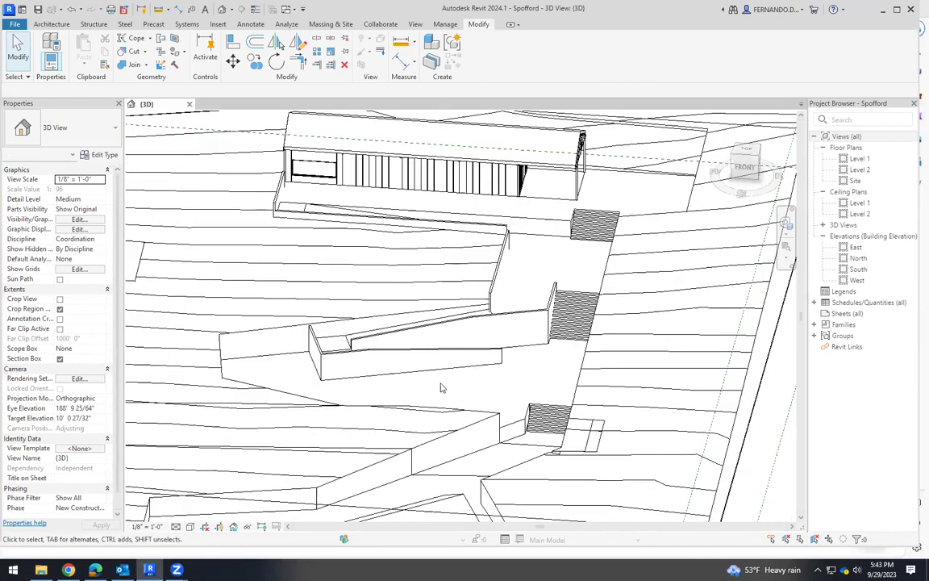
pyautogui.scroll(-2, 453, 333)
pyautogui.scroll(3, 453, 333)
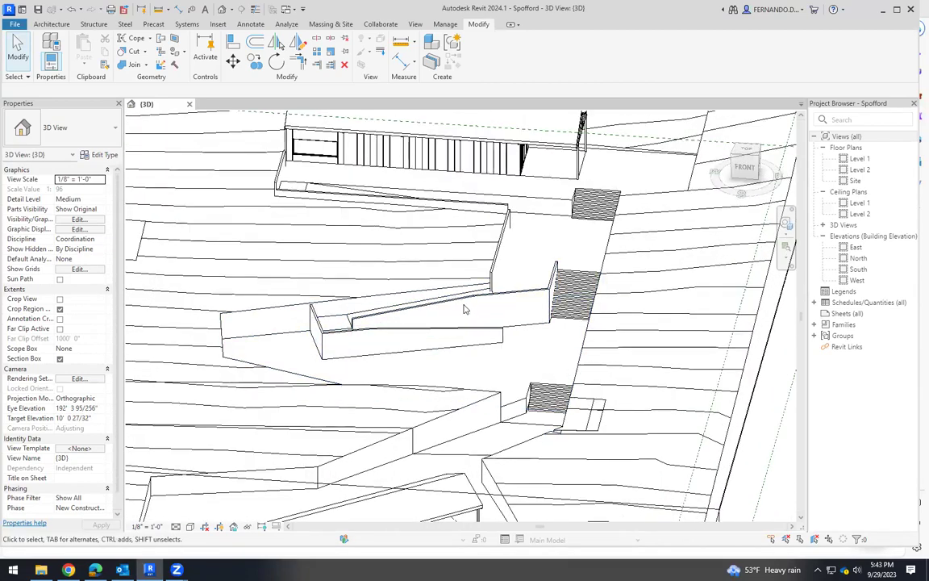
pyautogui.scroll(-4, 464, 309)
pyautogui.keyDown('shift'); pyautogui.moveTo(464, 309); pyautogui.dragTo(517, 466, button='middle'); pyautogui.keyUp('shift')
pyautogui.scroll(5, 444, 286)
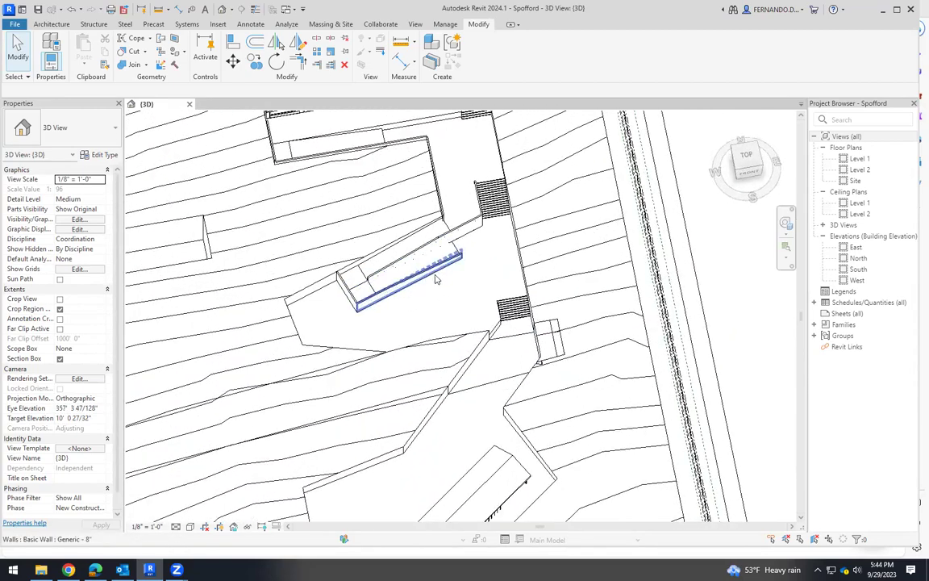
pyautogui.scroll(-3, 436, 279)
pyautogui.scroll(2, 454, 346)
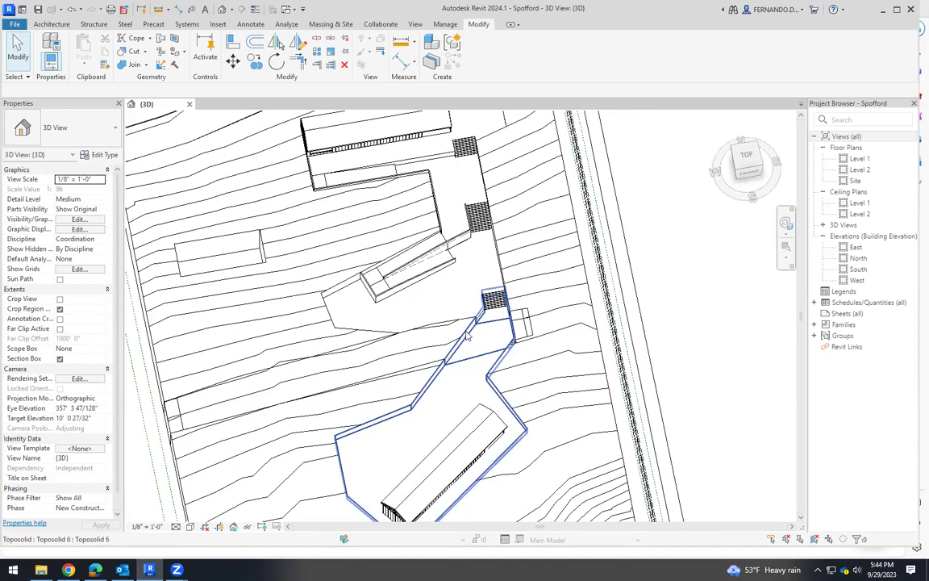
pyautogui.scroll(3, 478, 314)
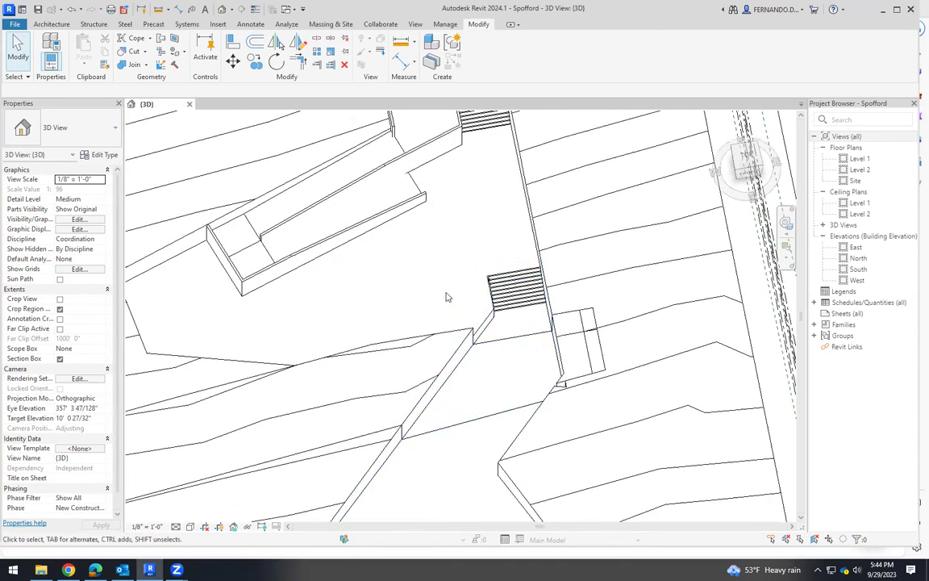
pyautogui.scroll(-2, 446, 295)
pyautogui.click(736, 155)
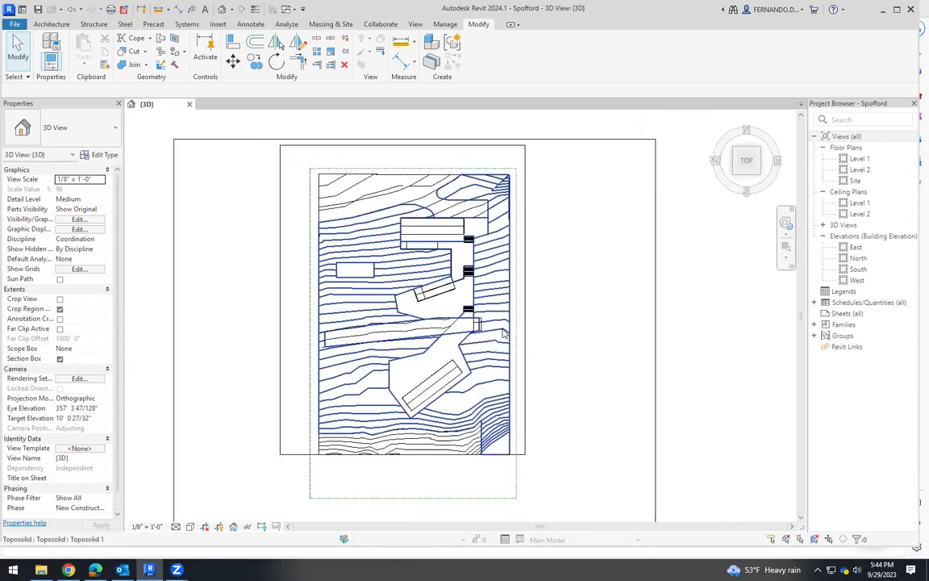
pyautogui.scroll(3, 517, 299)
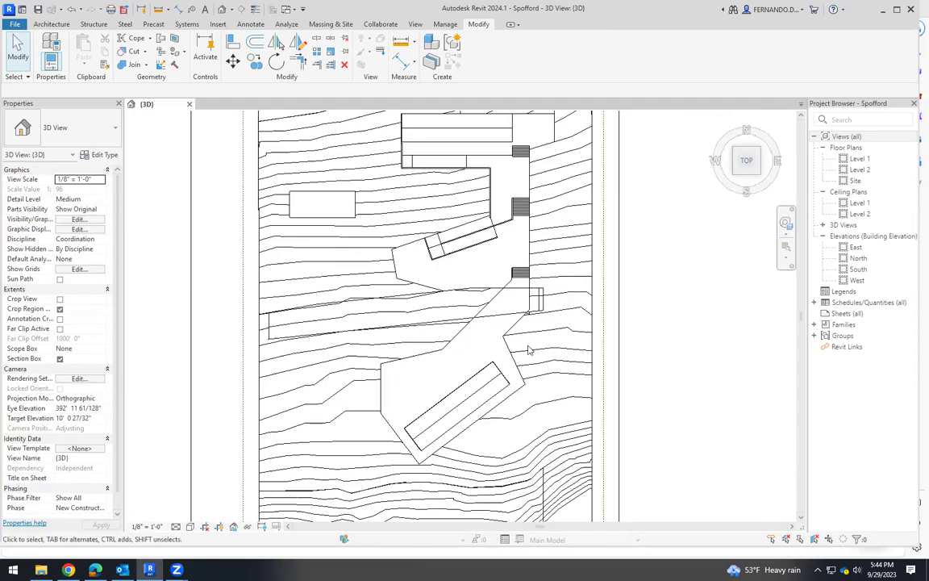
pyautogui.keyDown('shift'); pyautogui.moveTo(466, 311); pyautogui.dragTo(538, 361, button='middle'); pyautogui.keyUp('shift')
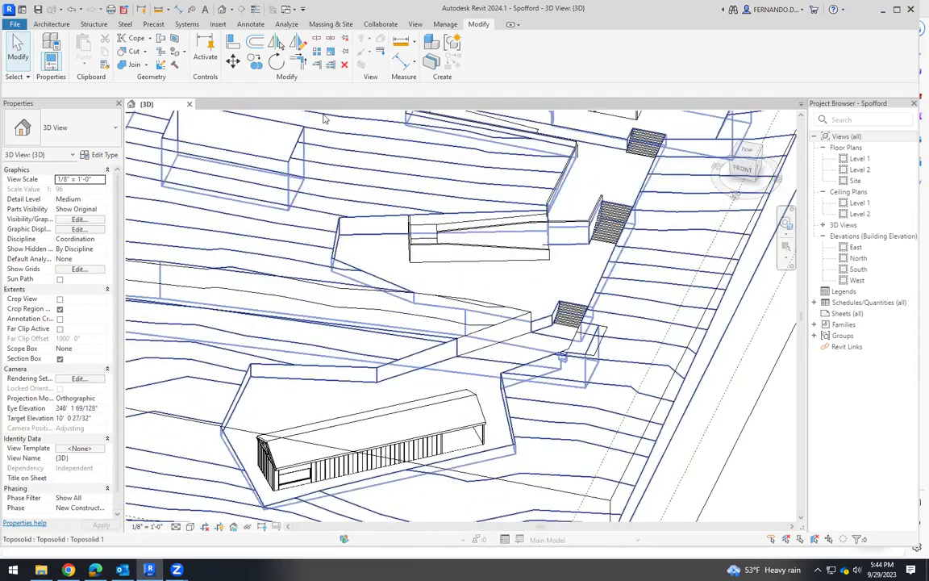
# Open the Site plan and examine the RAMP02 reference plane and the diagonal cut leading to the rotated building
pyautogui.doubleClick(855, 180)
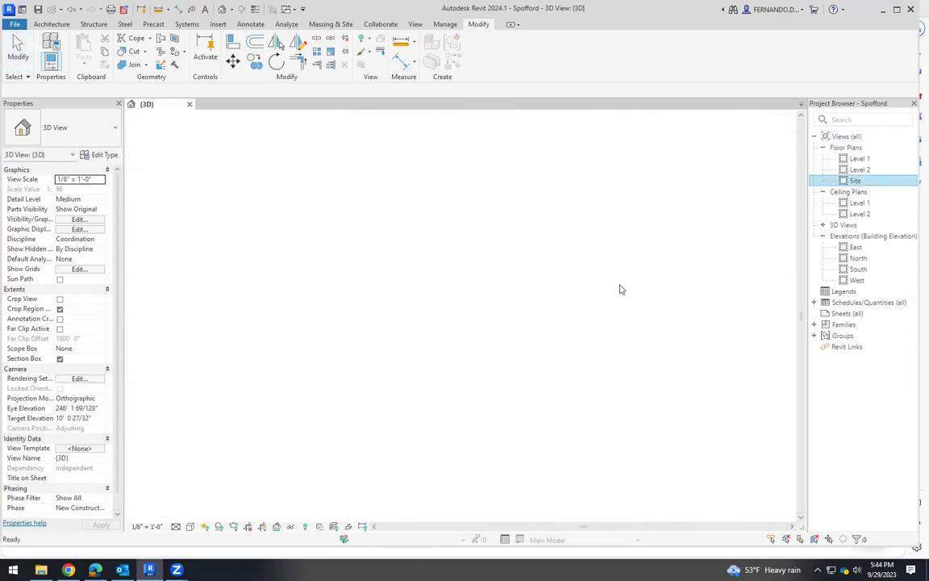
pyautogui.scroll(6, 322, 338)
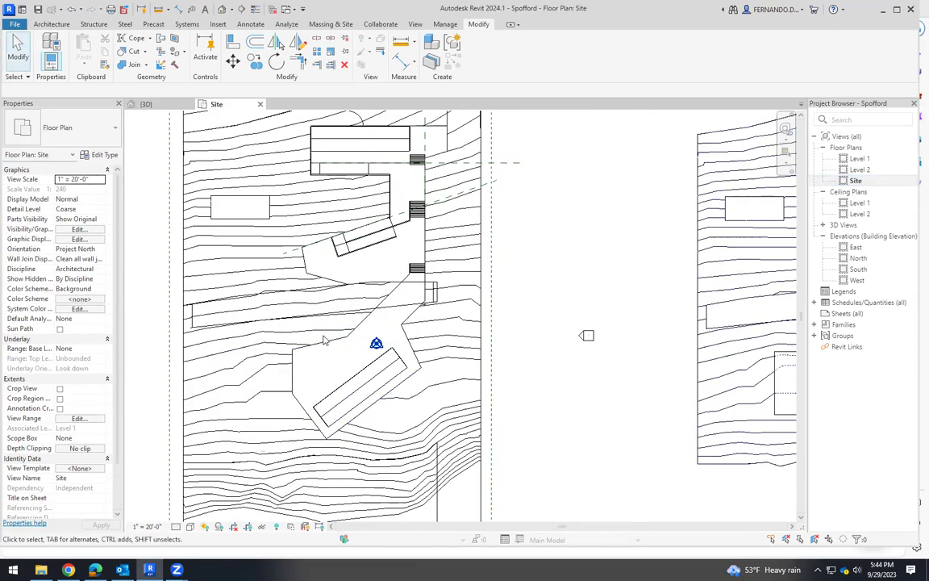
pyautogui.click(194, 207)
pyautogui.scroll(-1, 230, 287)
pyautogui.scroll(-1, 333, 288)
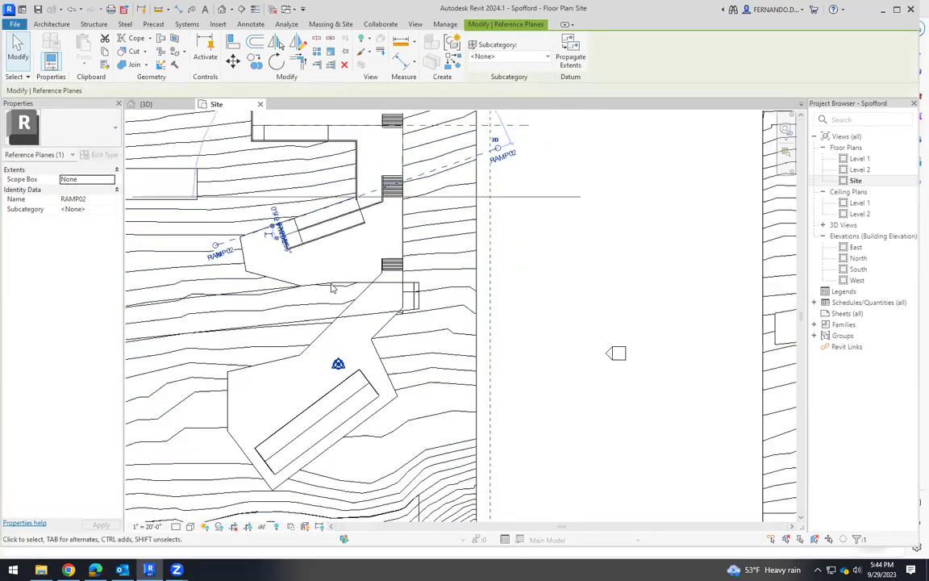
pyautogui.scroll(2, 373, 338)
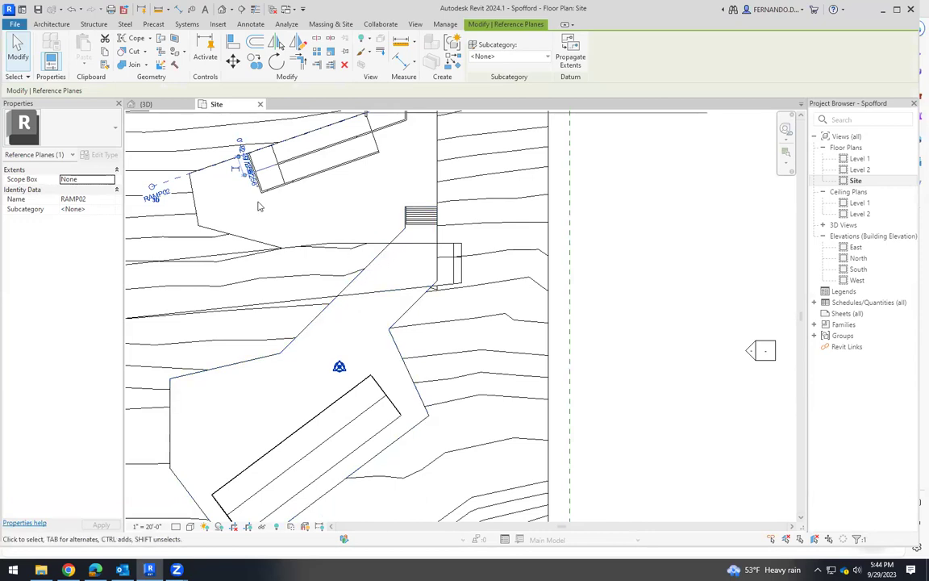
pyautogui.scroll(-2, 443, 323)
pyautogui.scroll(1, 402, 332)
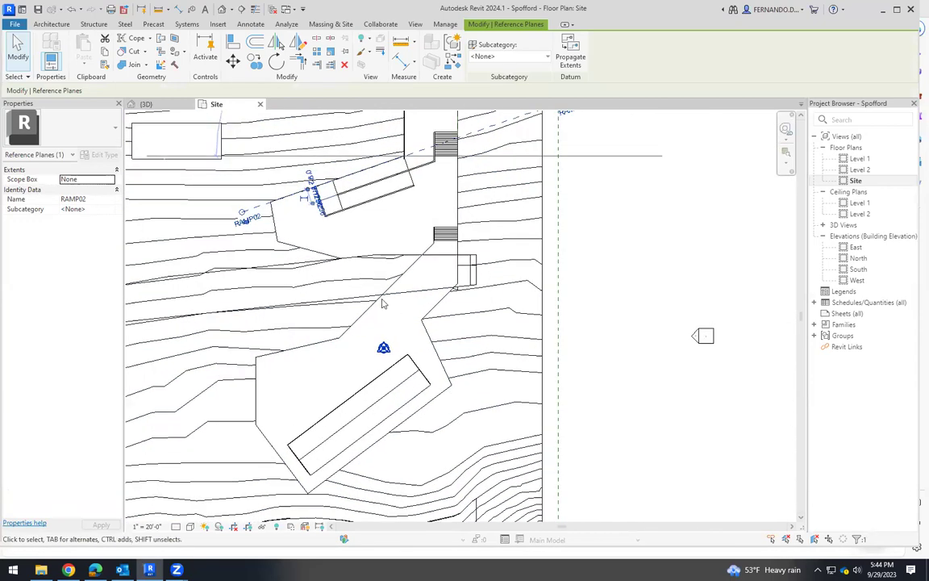
# Draw a reference plane along the cut's diagonal edge, from the corner nearest the rotated building past the lowest stairs, entering the name RAMP03
pyautogui.click(55, 24)
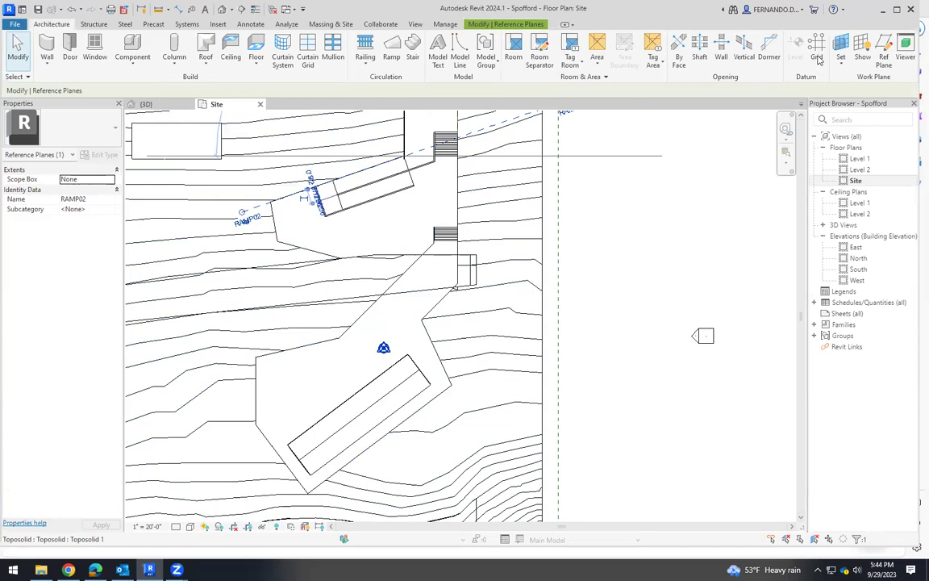
pyautogui.click(884, 50)
pyautogui.scroll(2, 335, 343)
pyautogui.click(316, 344)
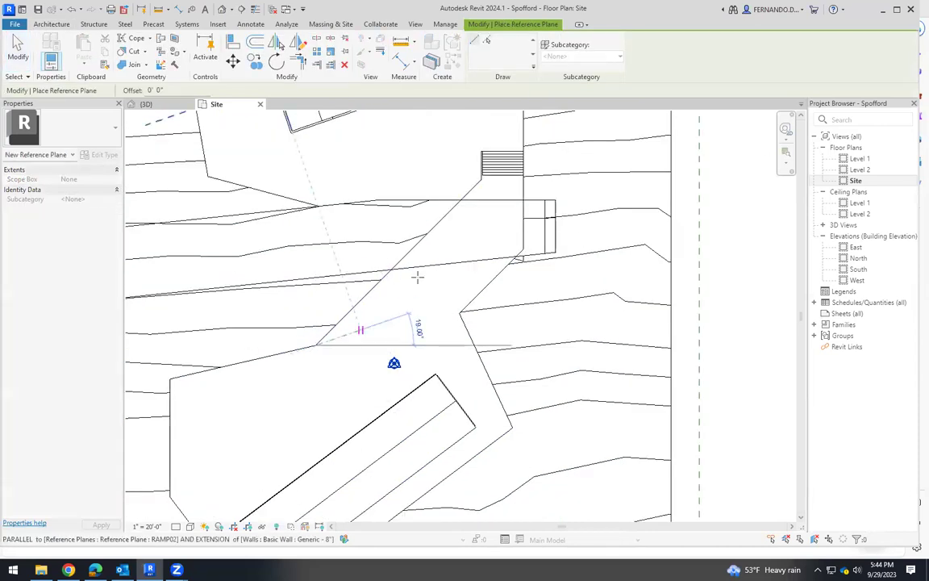
pyautogui.click(532, 129)
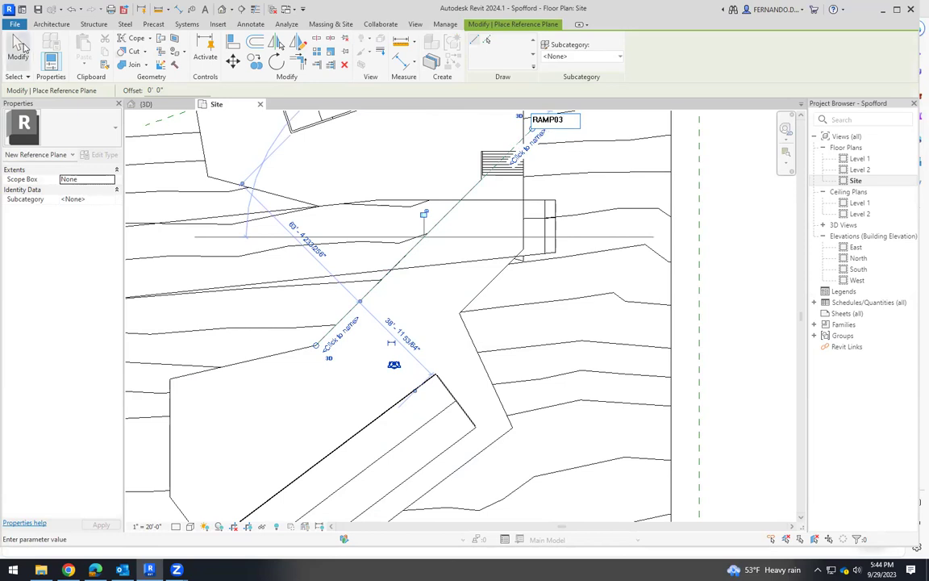
pyautogui.click(19, 48)
pyautogui.scroll(-4, 420, 321)
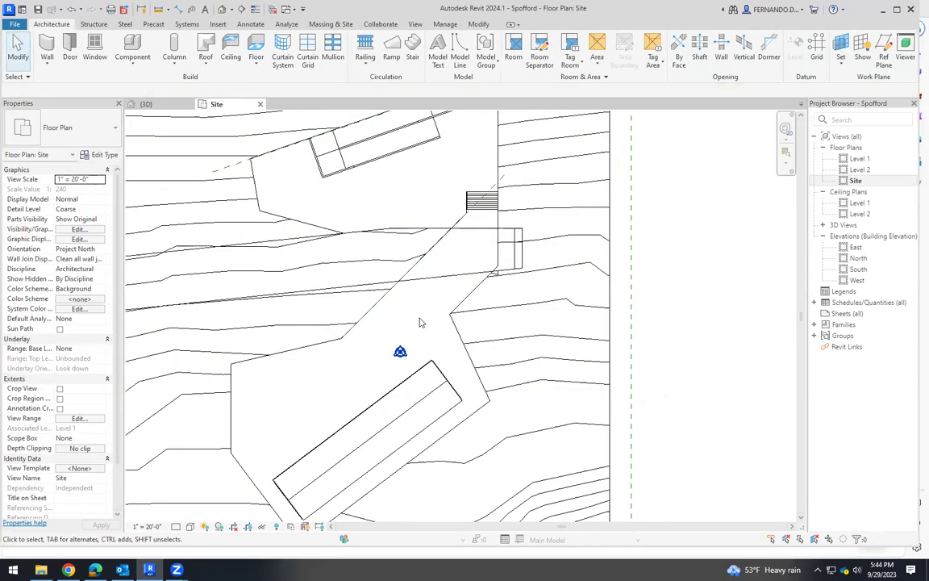
# Examine the diagonal cut wall and its corner beside the lowest stairs closely in the 3D view
pyautogui.click(146, 104)
pyautogui.keyDown('shift'); pyautogui.moveTo(500, 351); pyautogui.dragTo(446, 365, button='middle'); pyautogui.keyUp('shift')
pyautogui.scroll(3, 446, 363)
pyautogui.keyDown('shift'); pyautogui.moveTo(436, 297); pyautogui.dragTo(552, 312, button='middle'); pyautogui.keyUp('shift')
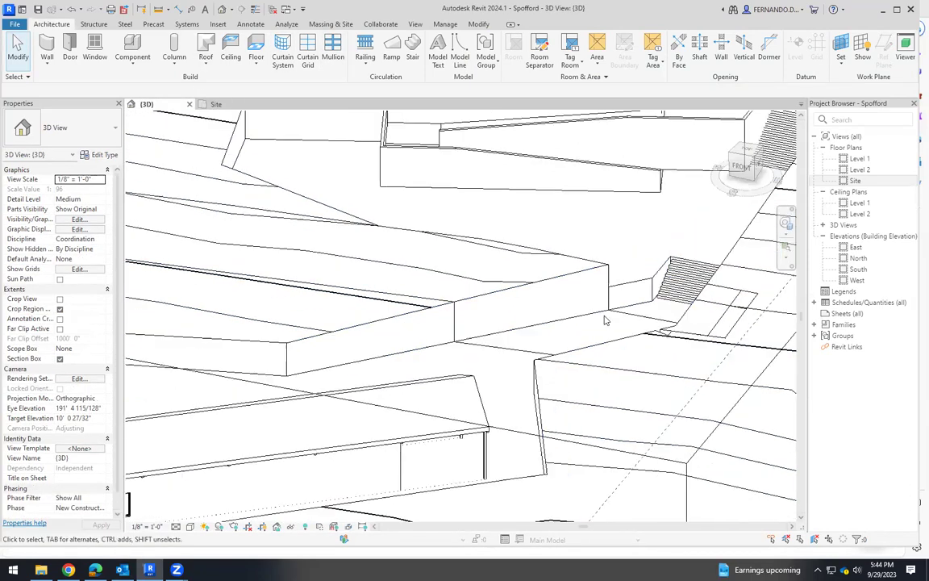
pyautogui.keyDown('shift'); pyautogui.moveTo(556, 274); pyautogui.dragTo(608, 292, button='middle'); pyautogui.keyUp('shift')
pyautogui.press('Tab')
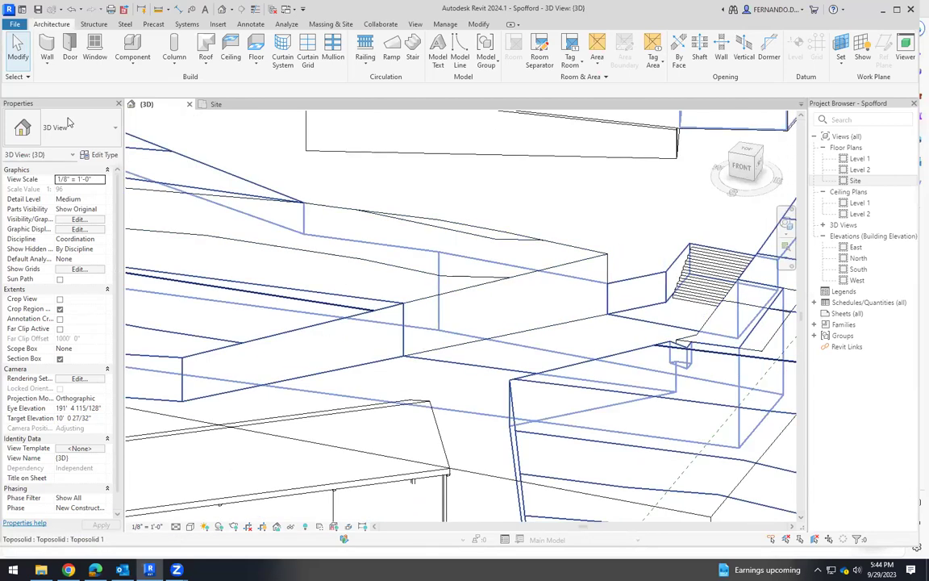
pyautogui.click(133, 59)
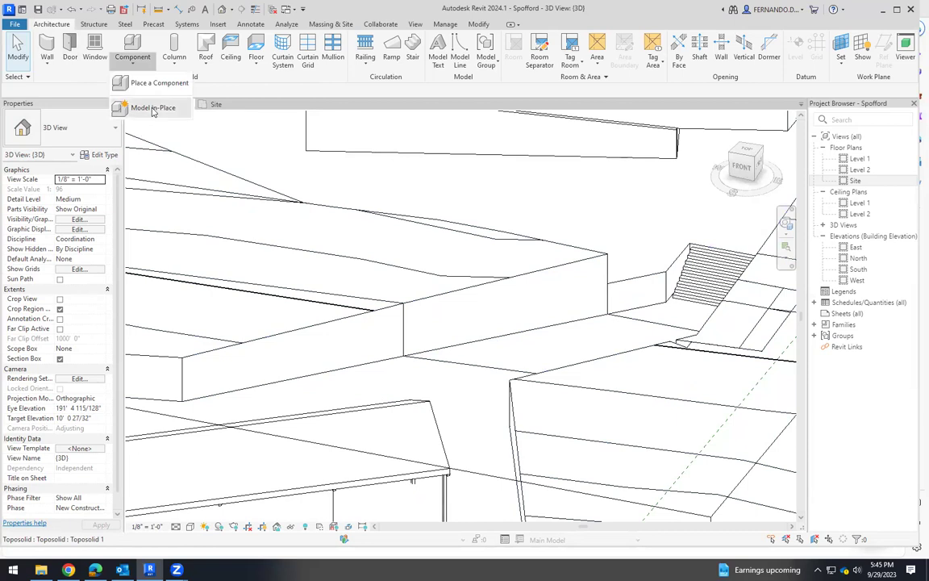
pyautogui.click(149, 108)
pyautogui.moveTo(538, 220); pyautogui.dragTo(538, 303)
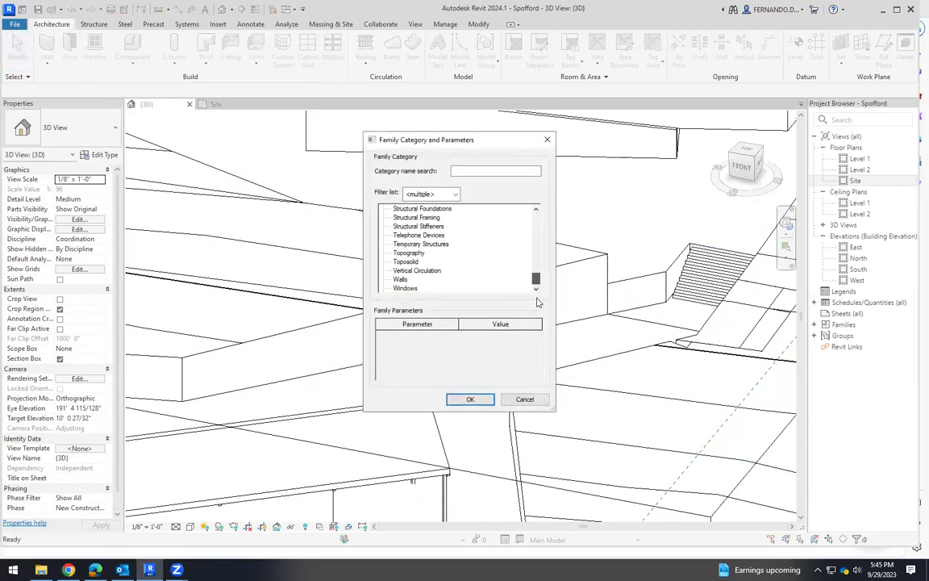
pyautogui.doubleClick(408, 263)
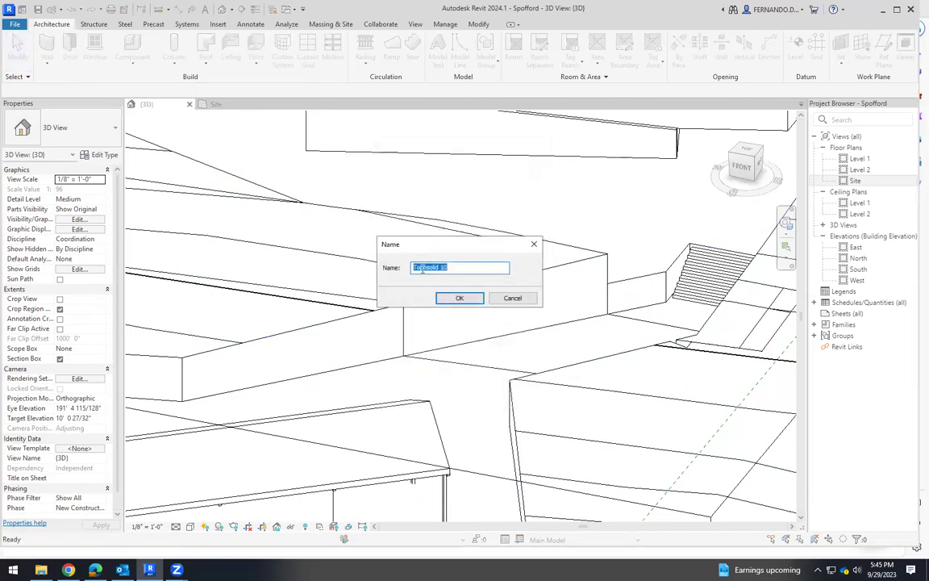
pyautogui.click(459, 298)
pyautogui.click(93, 50)
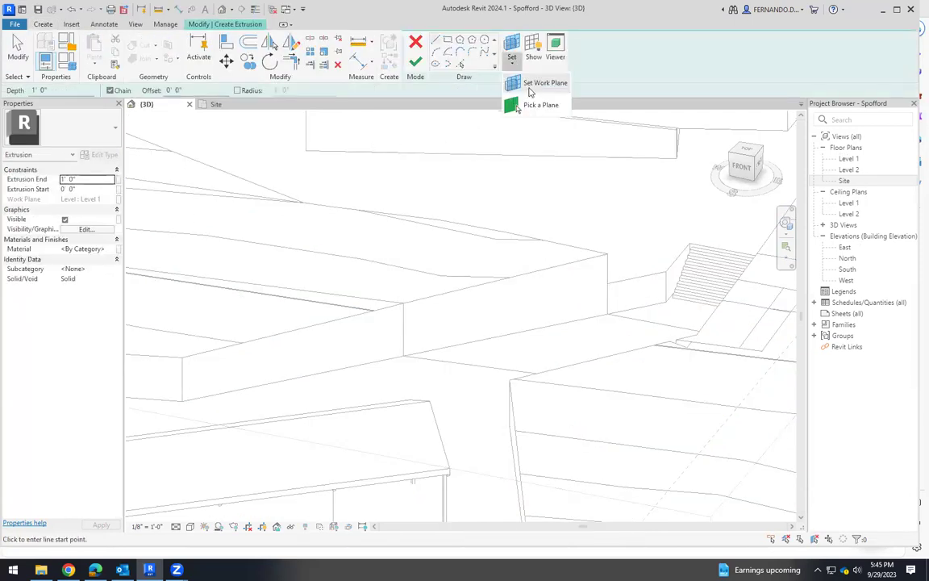
pyautogui.click(512, 61)
pyautogui.click(548, 279)
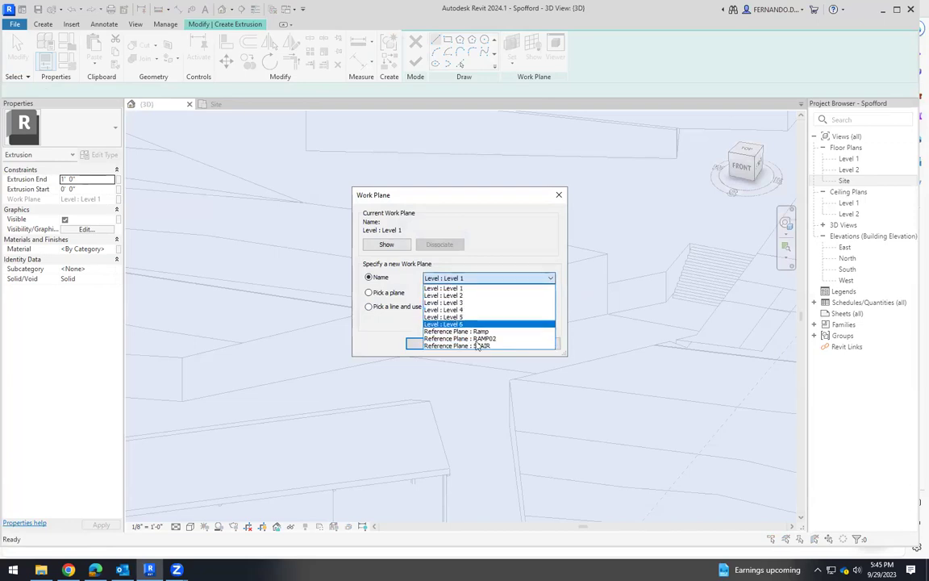
pyautogui.click(559, 198)
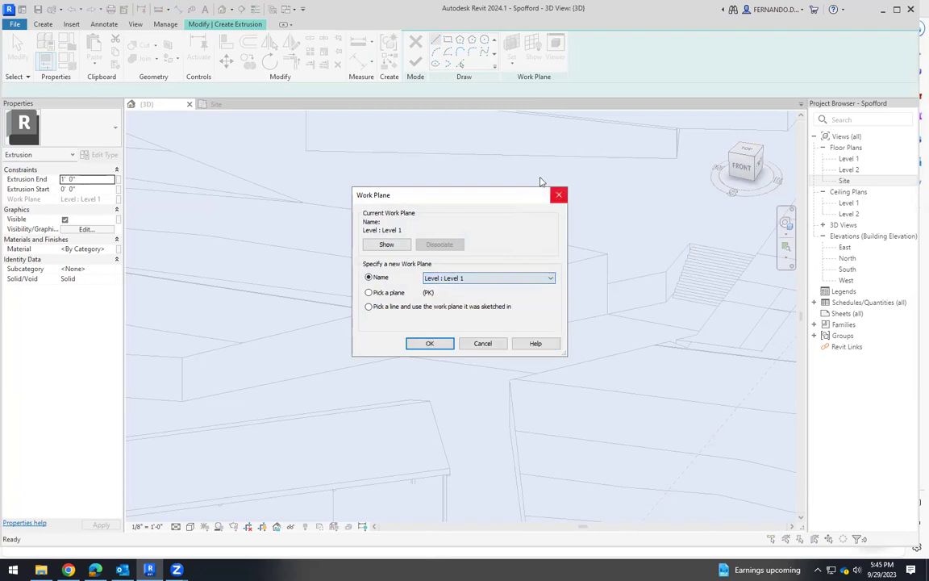
pyautogui.click(478, 346)
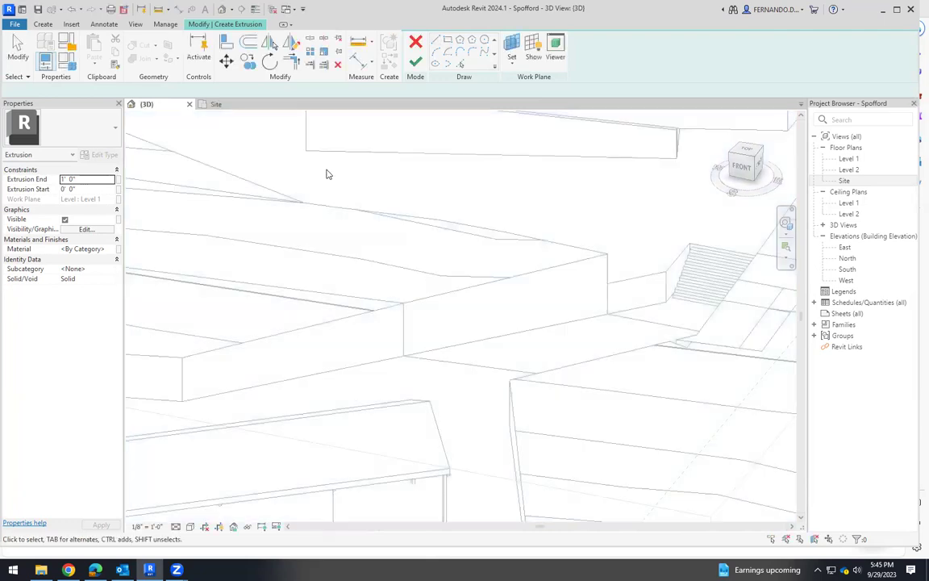
pyautogui.click(198, 106)
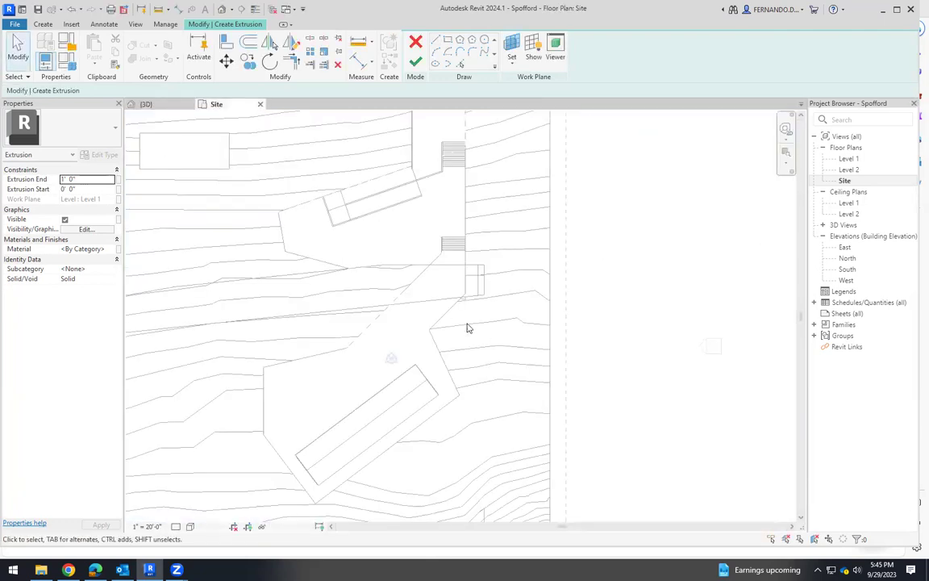
pyautogui.click(415, 43)
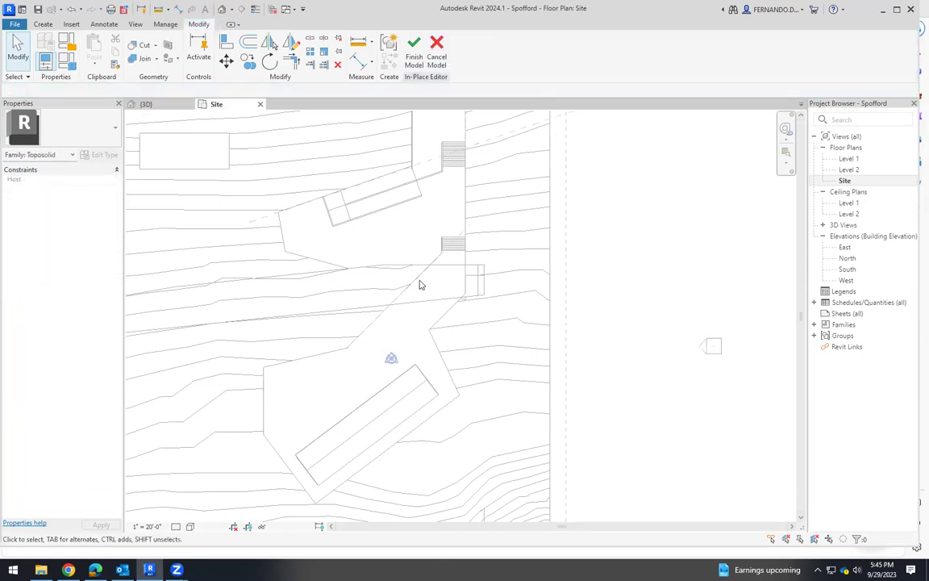
pyautogui.click(414, 48)
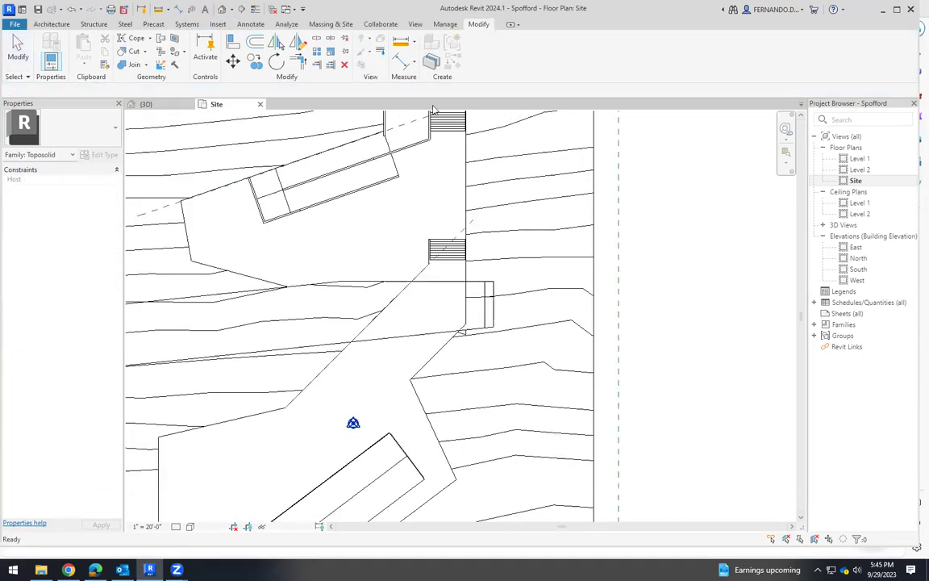
# Name the reference plane along the cut's diagonal edge RAMP03
pyautogui.click(462, 234)
pyautogui.scroll(1, 471, 236)
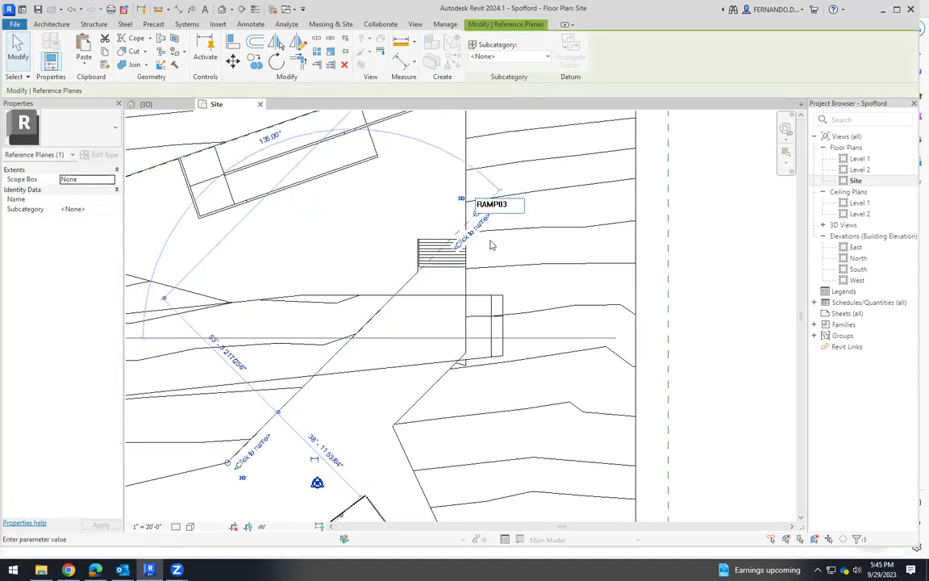
pyautogui.press('Return')
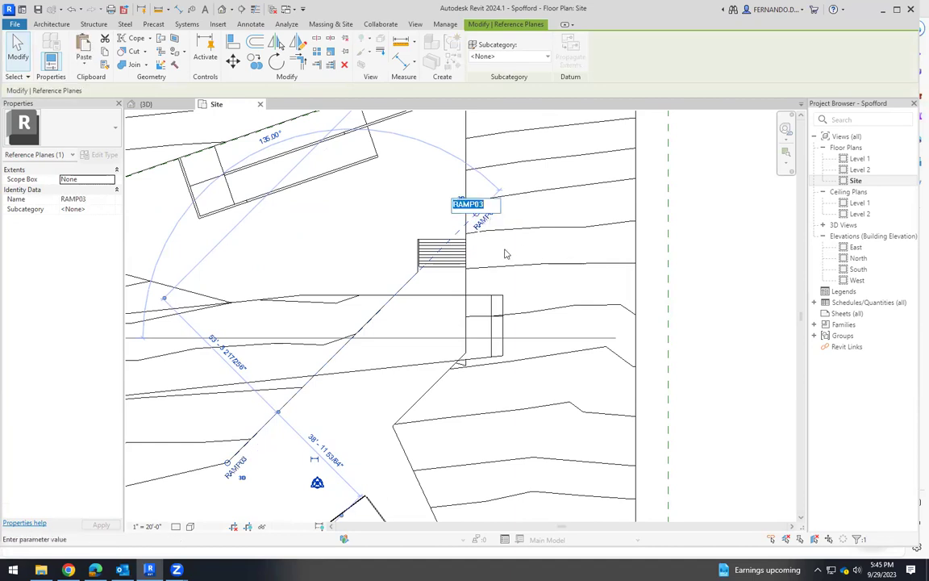
# In the 3D view, start an in-place Toposolid model named Toposolid 10 and begin a solid extrusion
pyautogui.hotkey('ctrl', 'Tab')
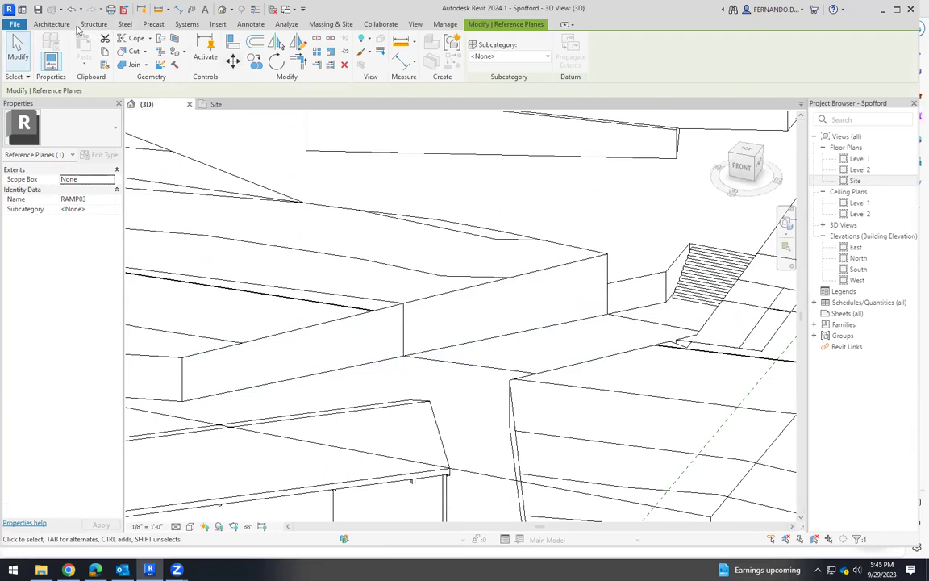
pyautogui.click(51, 23)
pyautogui.click(125, 56)
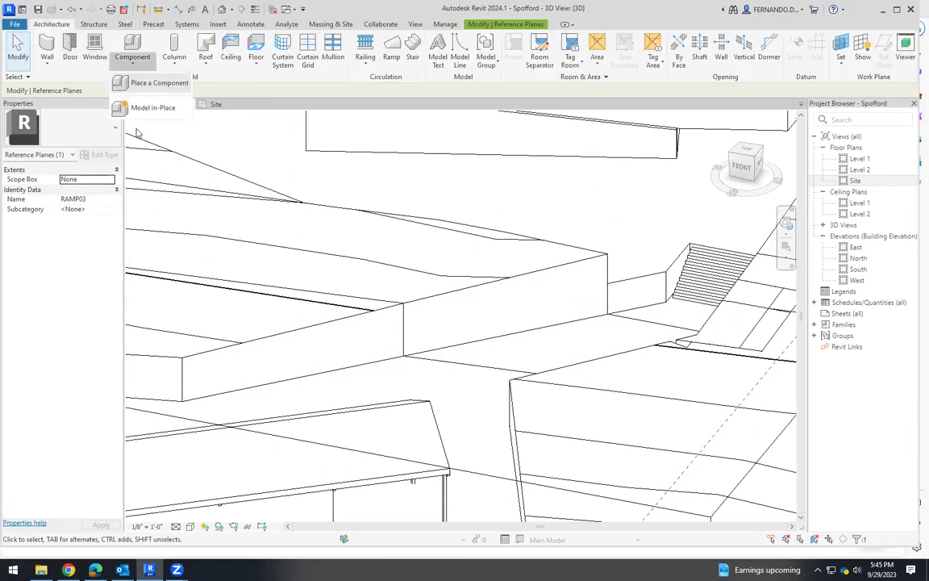
pyautogui.click(137, 106)
pyautogui.moveTo(537, 220); pyautogui.dragTo(537, 306)
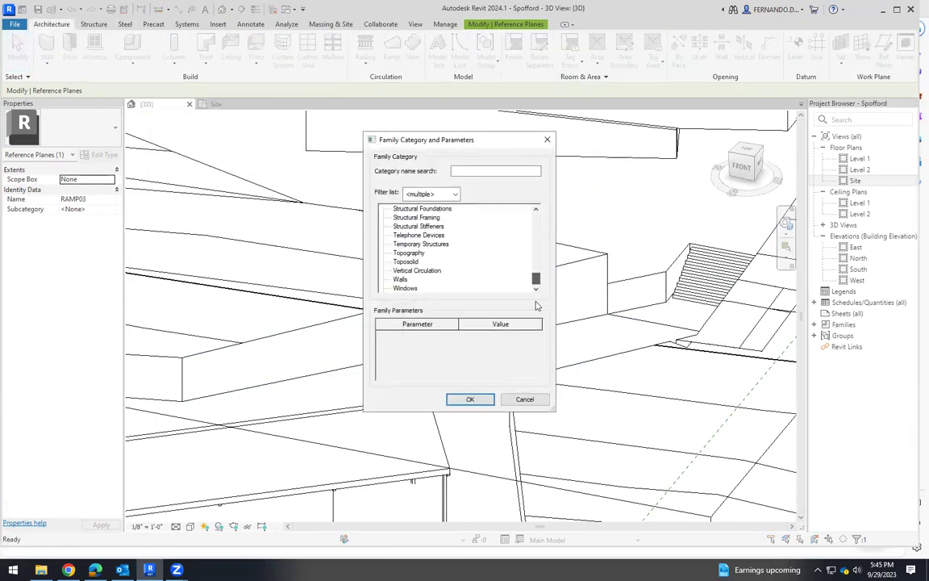
pyautogui.doubleClick(411, 263)
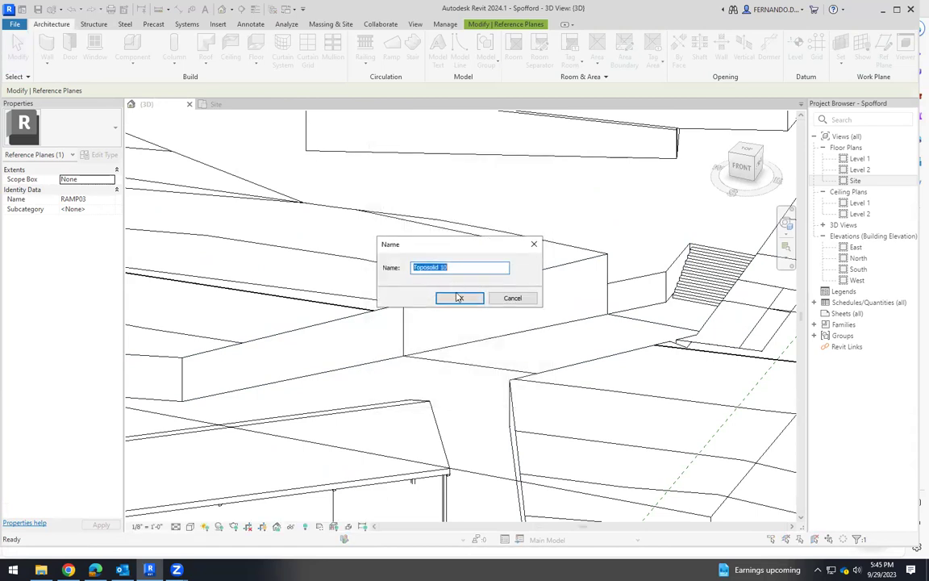
pyautogui.click(459, 298)
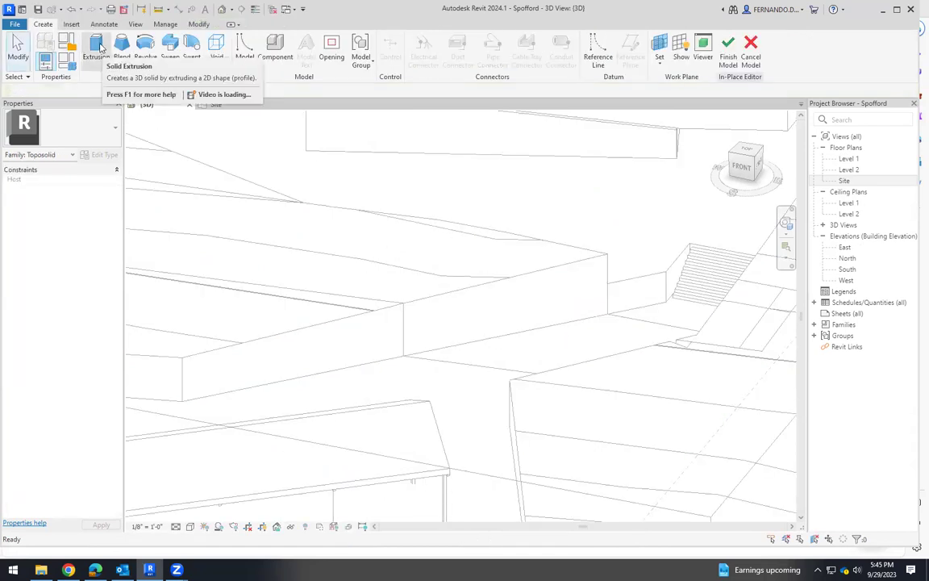
pyautogui.click(95, 46)
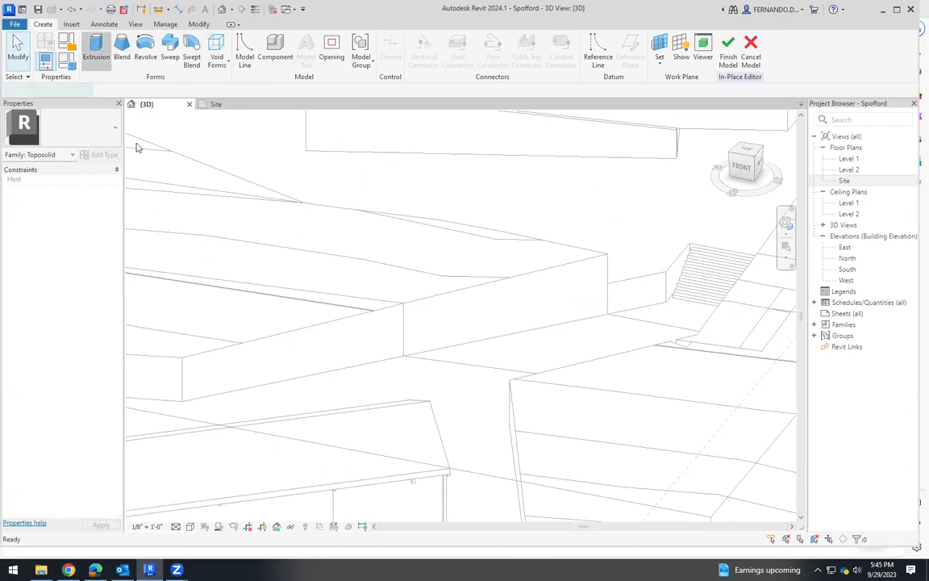
# Set the extrusion's work plane to the reference plane RAMP03
pyautogui.click(513, 60)
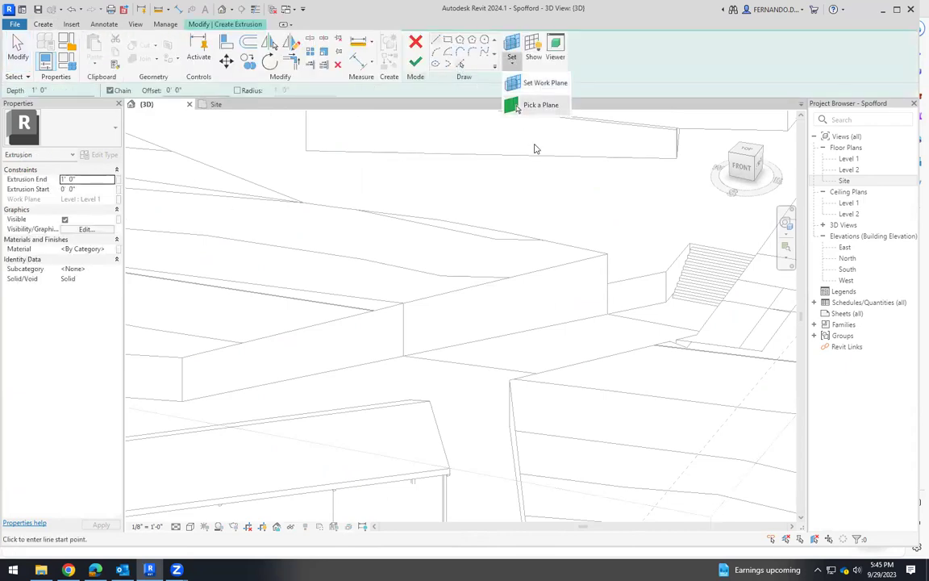
pyautogui.click(550, 82)
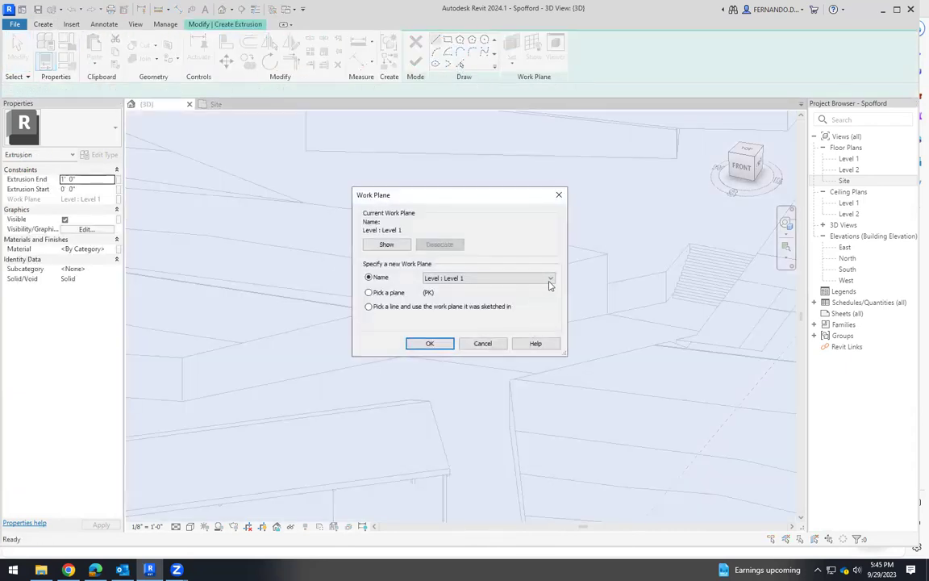
pyautogui.click(549, 279)
pyautogui.click(484, 345)
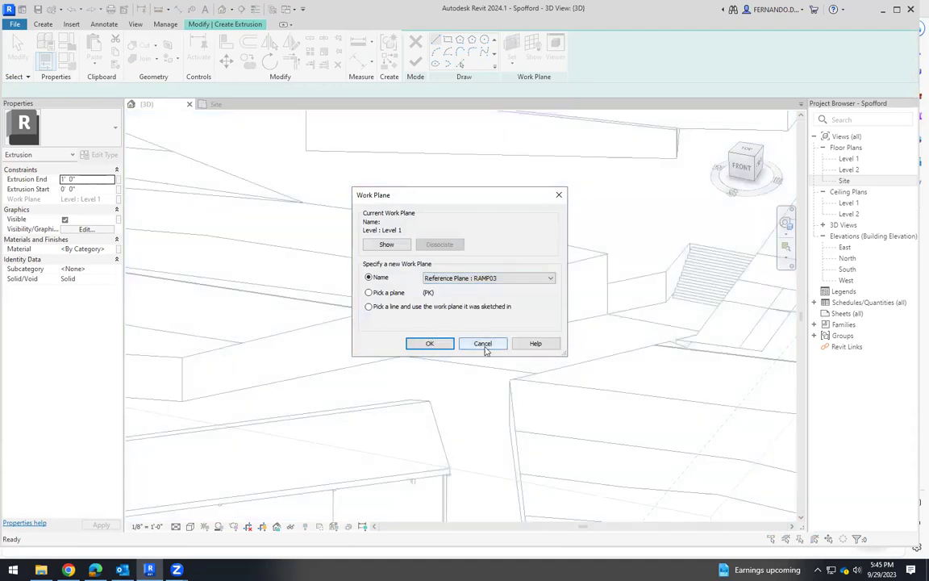
pyautogui.click(431, 344)
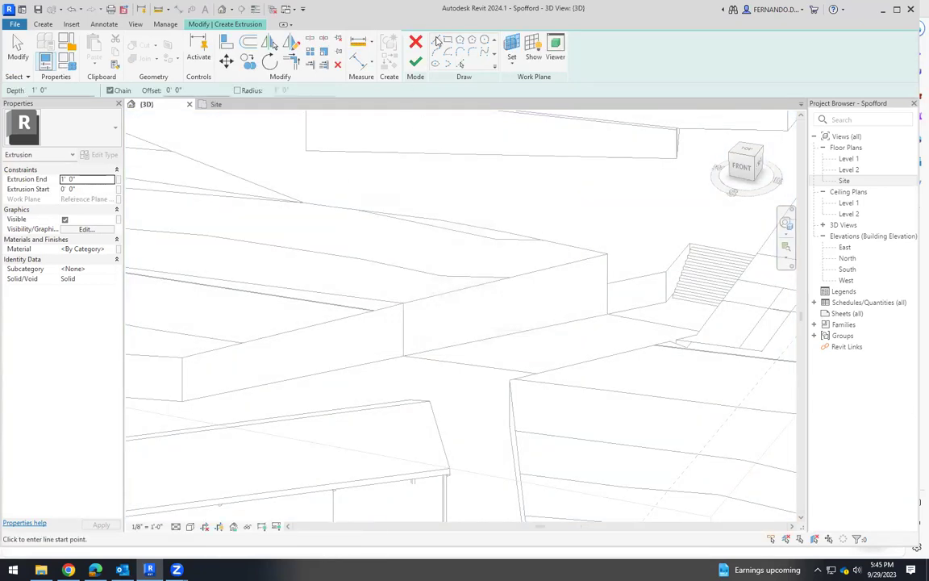
# Sketch a closed wedge on the diagonal wall from its corner: down to the edge's midpoint, 35' horizontally, and sloping back to the start
pyautogui.click(607, 284)
pyautogui.scroll(3, 607, 287)
pyautogui.scroll(-1, 607, 292)
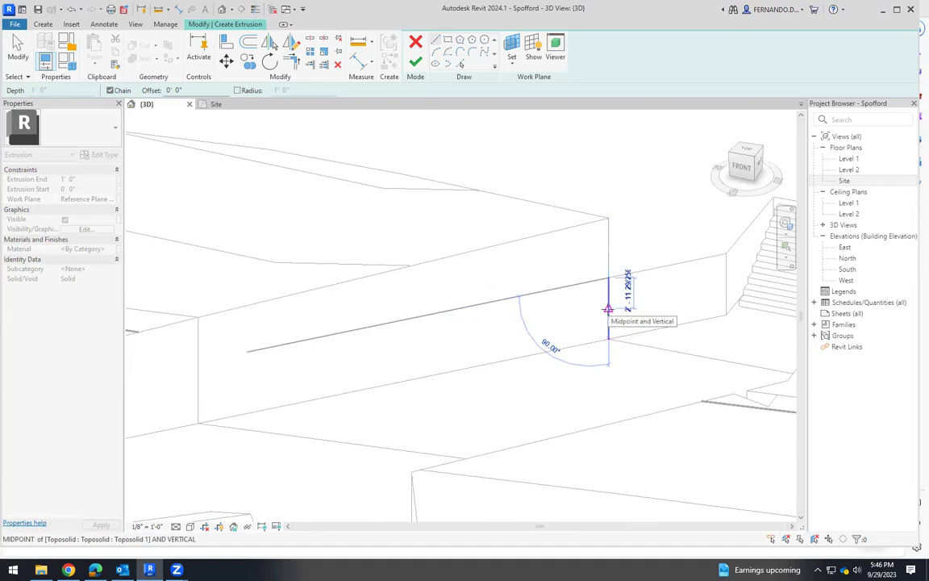
pyautogui.click(608, 309)
pyautogui.scroll(-2, 607, 312)
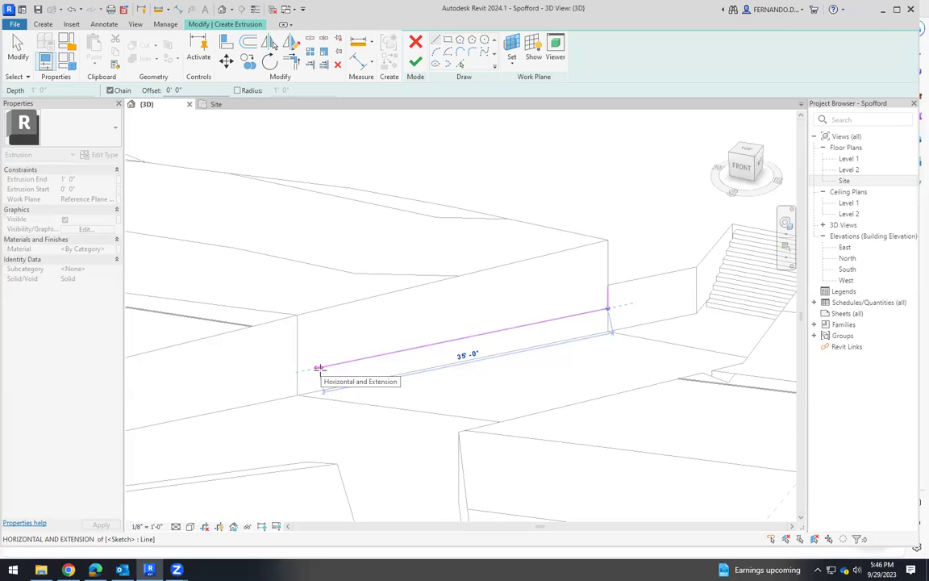
pyautogui.click(320, 368)
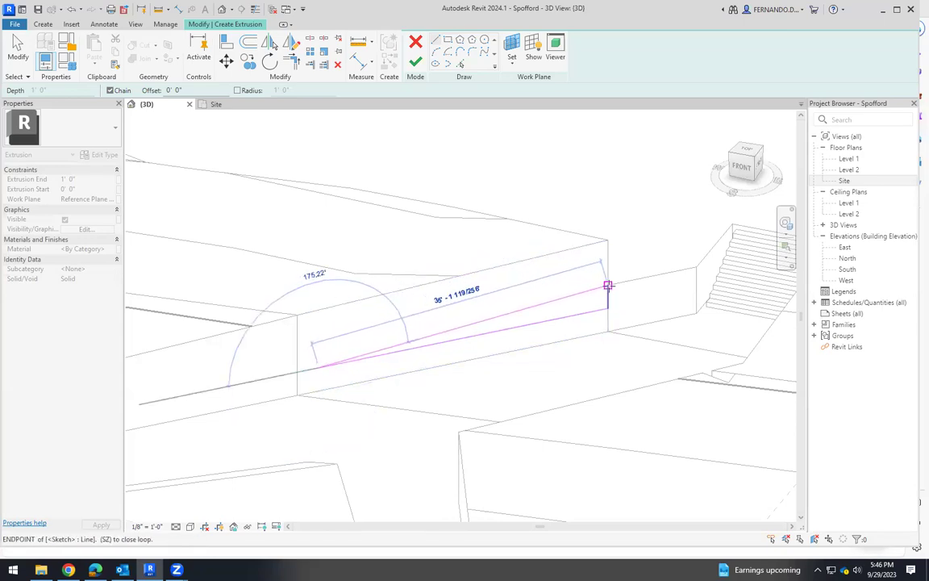
pyautogui.click(608, 286)
pyautogui.scroll(3, 284, 374)
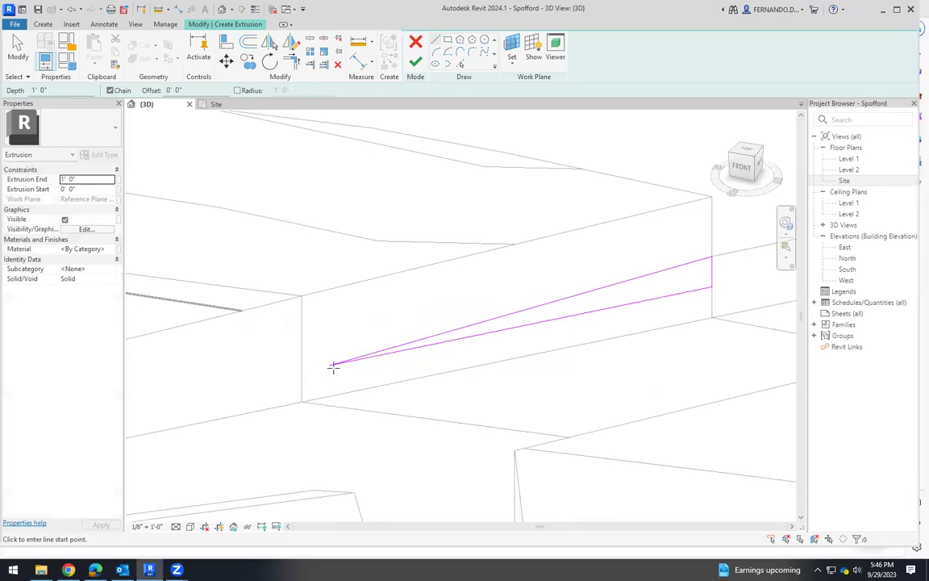
# Sketch a 6' horizontal landing line outward from the low tip of the wedge
pyautogui.click(330, 364)
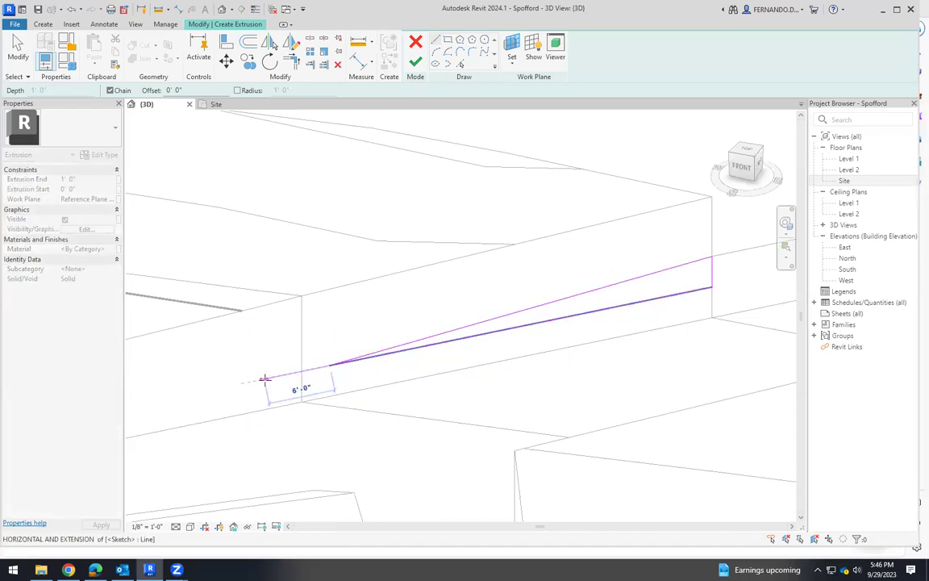
pyautogui.click(265, 380)
pyautogui.scroll(-1, 371, 359)
pyautogui.press('Escape')
pyautogui.press('Escape')
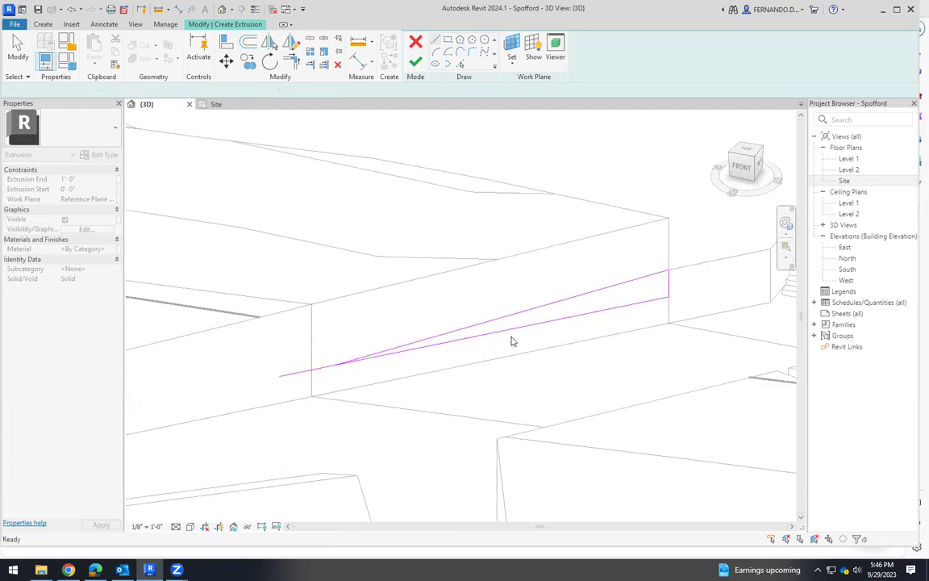
# Copy the wedge's sloped line so its upper end meets the far end of the landing line
pyautogui.click(520, 315)
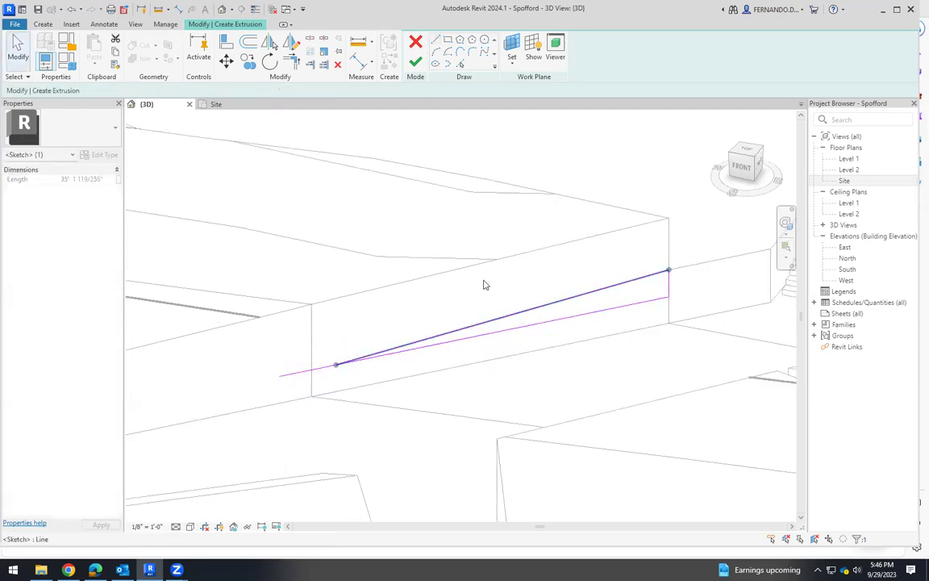
pyautogui.click(248, 63)
pyautogui.click(669, 269)
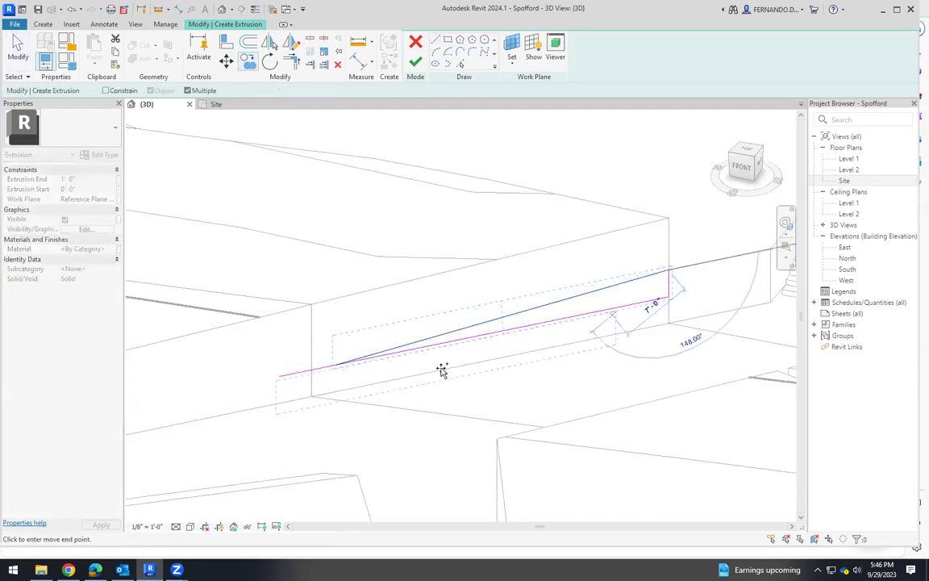
pyautogui.click(278, 378)
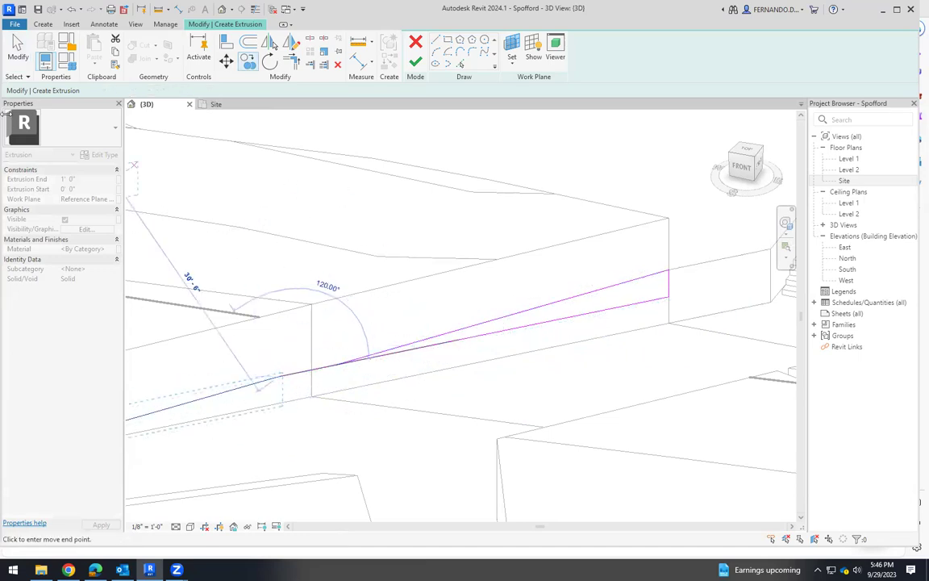
pyautogui.click(18, 58)
pyautogui.scroll(-3, 454, 365)
pyautogui.scroll(5, 357, 350)
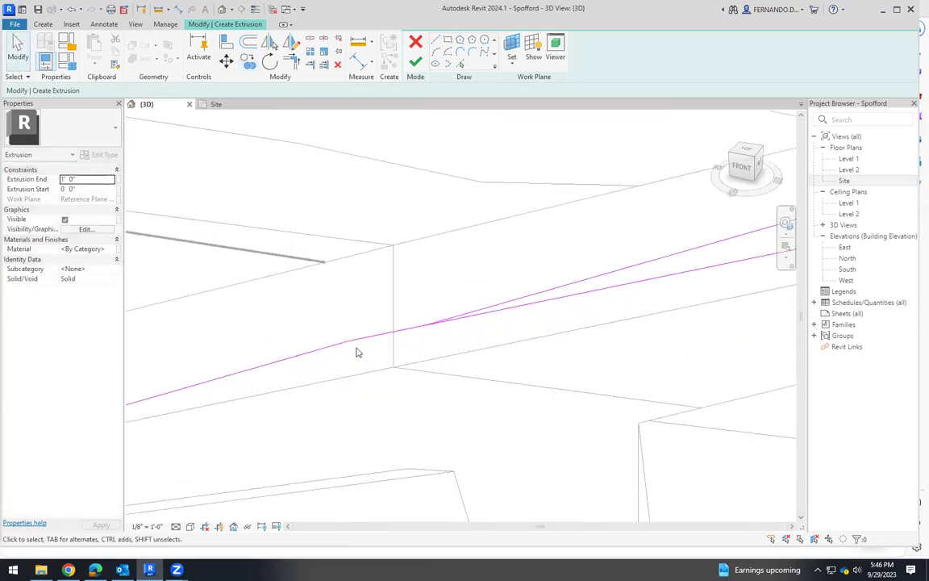
# Sketch a base line from the lower end of the copied slope along the wall's foot to the bottom of the corner edge
pyautogui.scroll(1, 369, 343)
pyautogui.click(291, 43)
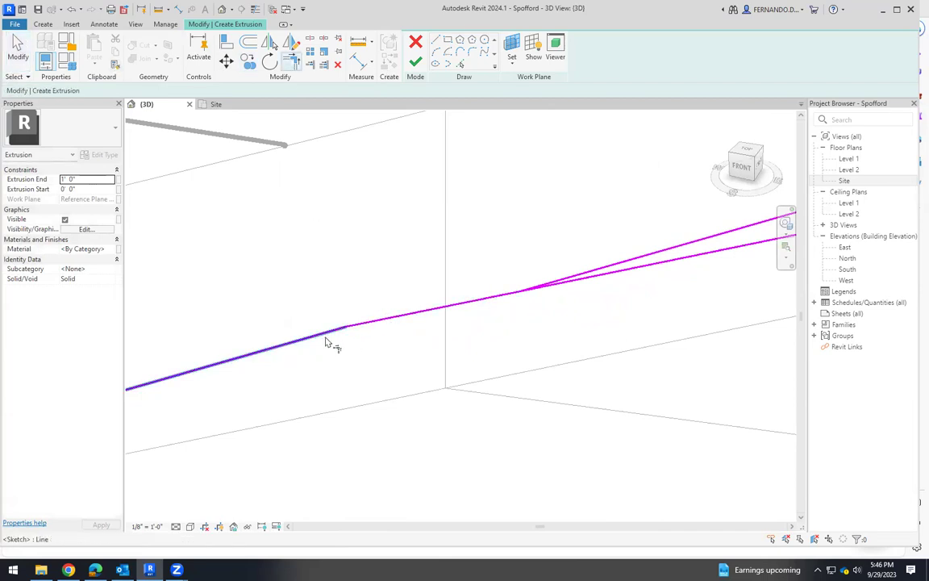
pyautogui.scroll(-3, 469, 337)
pyautogui.scroll(5, 291, 358)
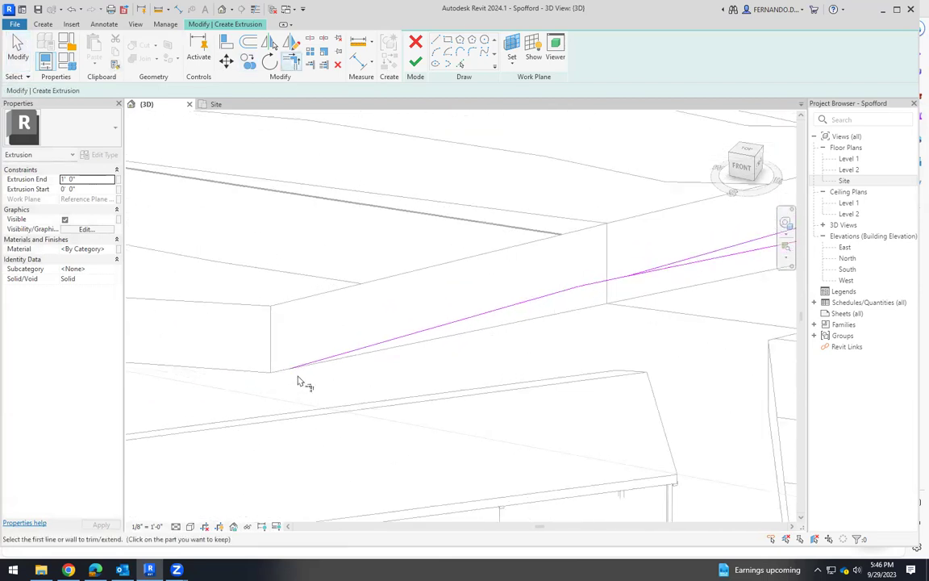
pyautogui.scroll(1, 302, 348)
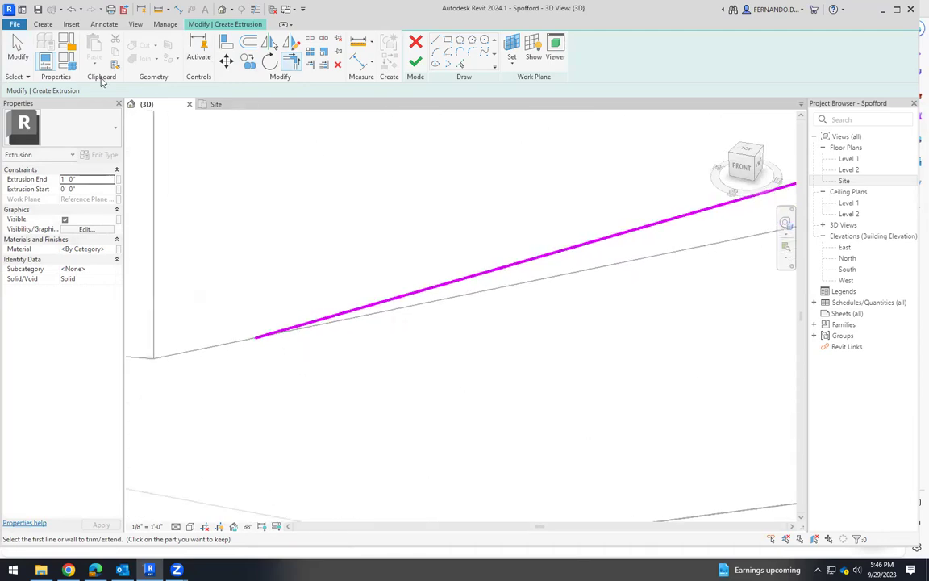
pyautogui.click(437, 41)
pyautogui.click(255, 337)
pyautogui.scroll(-5, 219, 380)
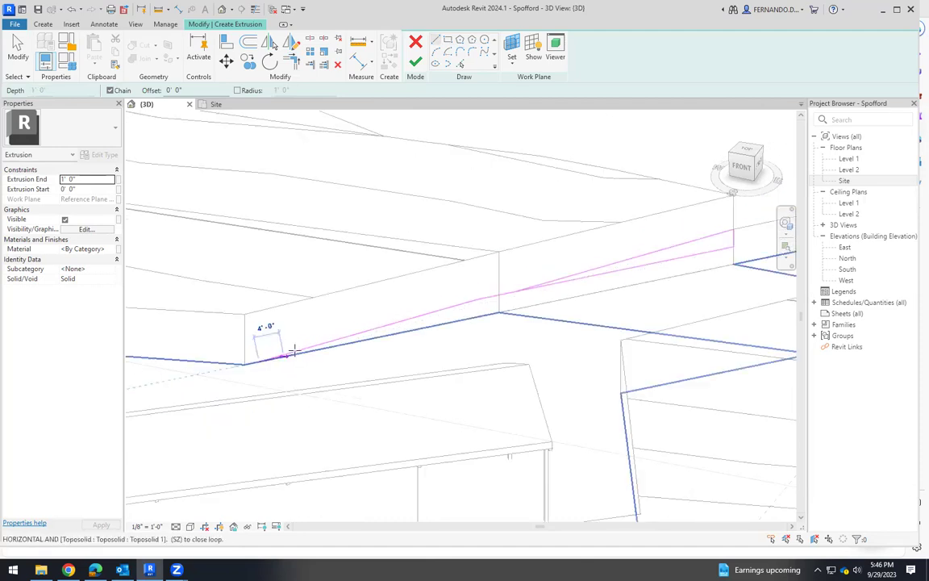
pyautogui.scroll(-3, 703, 270)
pyautogui.scroll(3, 535, 305)
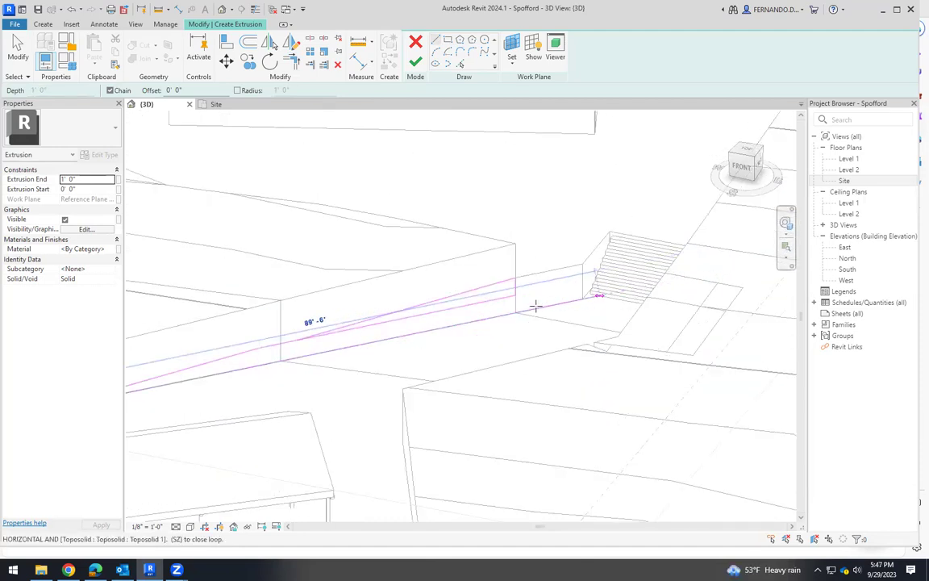
pyautogui.scroll(2, 500, 323)
pyautogui.click(494, 315)
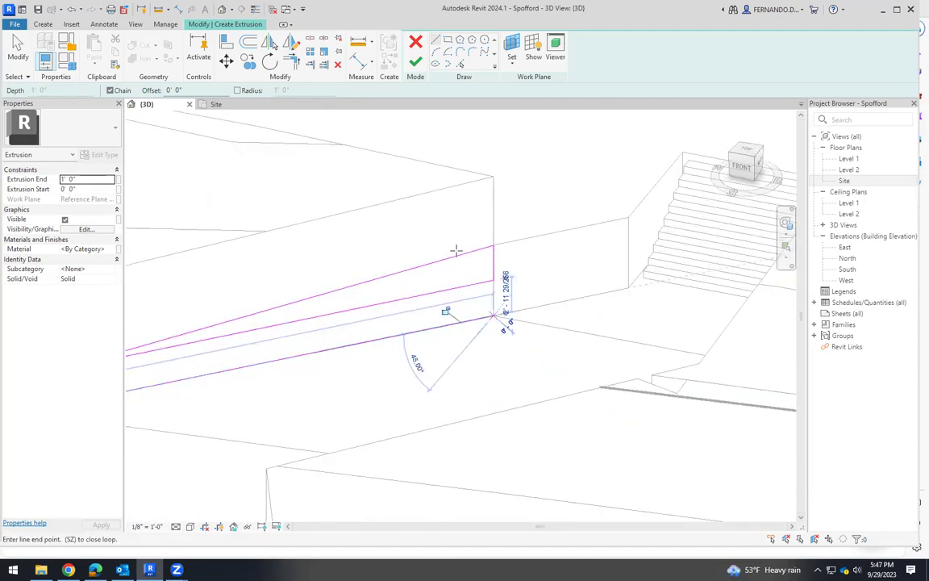
# Trim the short vertical line to the base line and delete the inner 35' horizontal line from the ramp profile
pyautogui.press('Escape')
pyautogui.press('Escape')
pyautogui.press('t')
pyautogui.press('r')
pyautogui.scroll(-1, 654, 289)
pyautogui.scroll(-2, 654, 290)
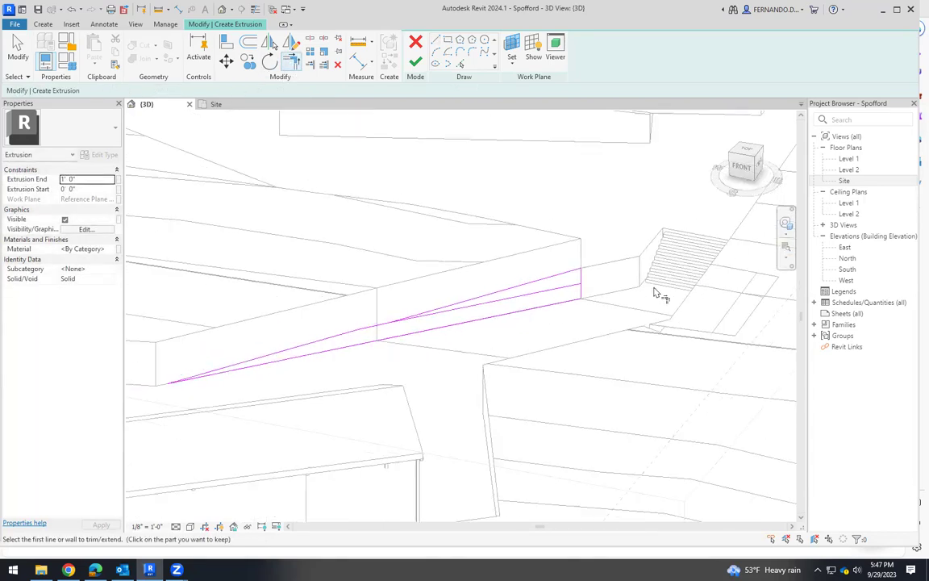
pyautogui.press('Escape')
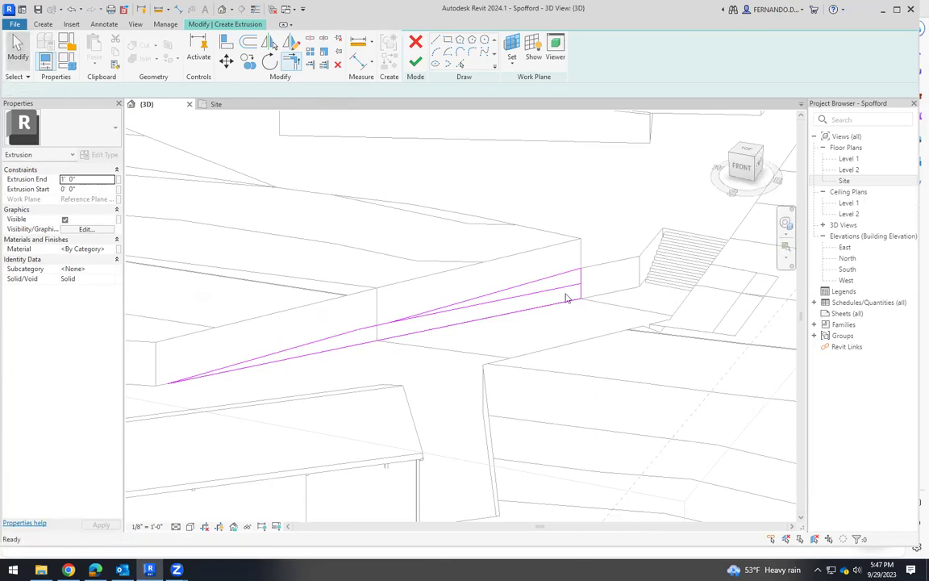
pyautogui.click(558, 290)
pyautogui.press('Escape')
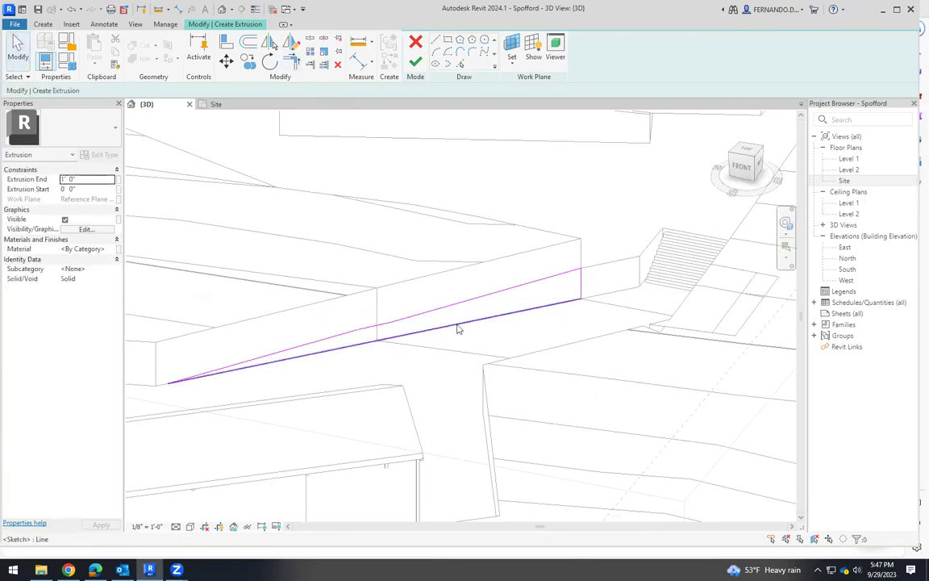
# Finish the extrusion sketch and stretch the ramp outward from the wall to a depth of about 7' 6"
pyautogui.scroll(-2, 439, 310)
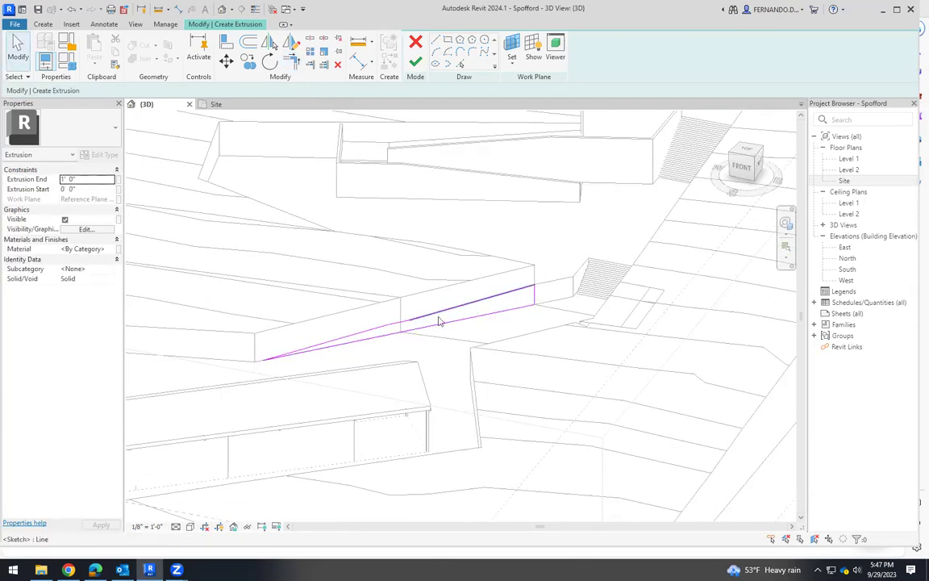
pyautogui.click(416, 63)
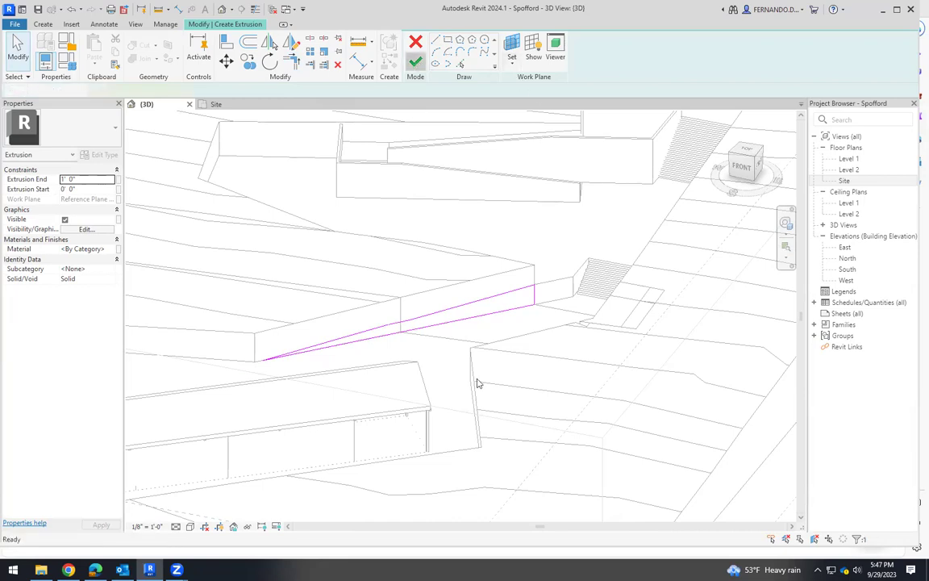
pyautogui.moveTo(403, 330); pyautogui.dragTo(442, 384)
pyautogui.keyDown('shift'); pyautogui.moveTo(442, 384); pyautogui.dragTo(597, 332, button='middle'); pyautogui.keyUp('shift')
pyautogui.scroll(2, 510, 271)
pyautogui.scroll(2, 509, 271)
# In the top view, narrow the ramp extrusion so it runs along the diagonal cut, and finish the in-place model
pyautogui.click(758, 159)
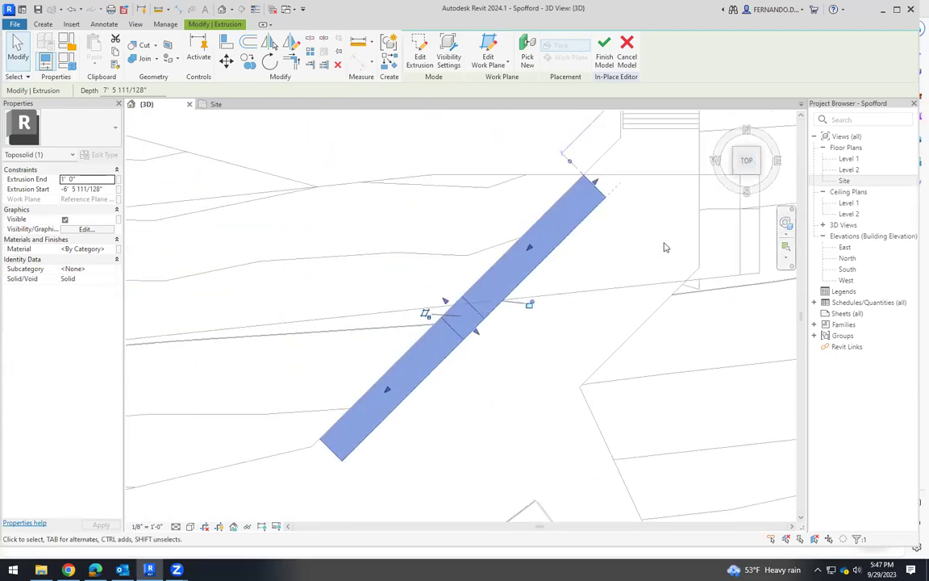
pyautogui.click(628, 278)
pyautogui.keyDown('shift'); pyautogui.moveTo(585, 213); pyautogui.dragTo(594, 271, button='middle'); pyautogui.keyUp('shift')
pyautogui.click(593, 268)
pyautogui.scroll(2, 439, 339)
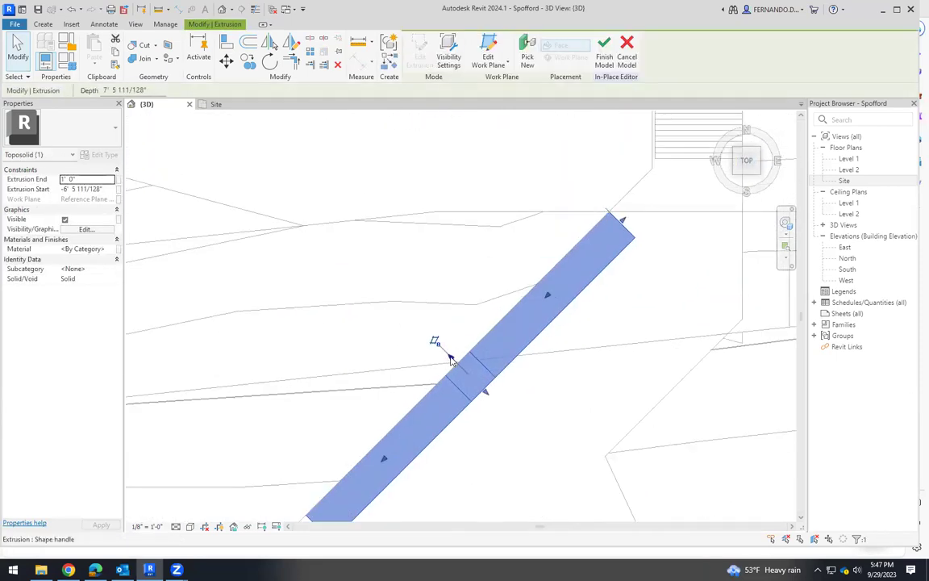
pyautogui.click(450, 355)
pyautogui.moveTo(449, 355); pyautogui.dragTo(475, 380)
pyautogui.click(577, 272)
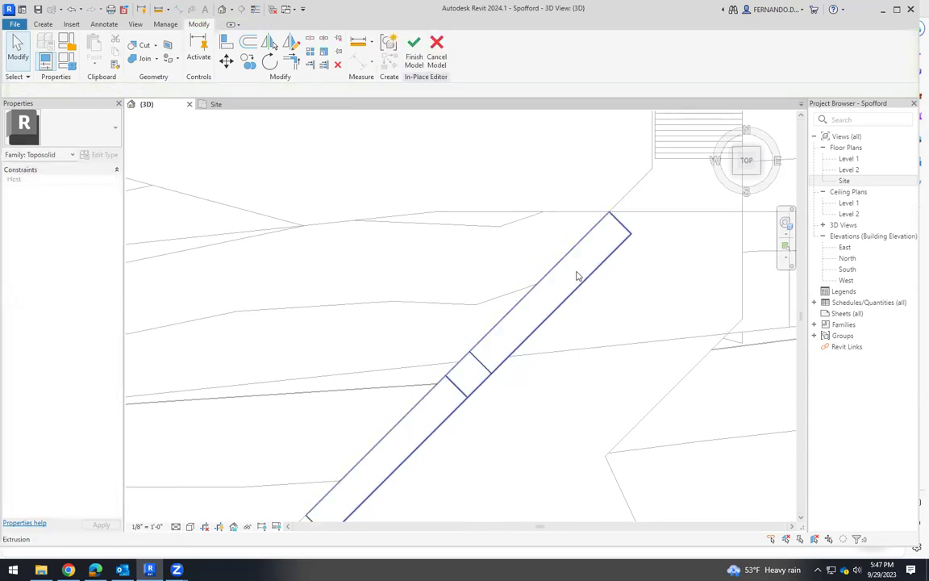
pyautogui.scroll(-1, 637, 212)
pyautogui.scroll(1, 625, 212)
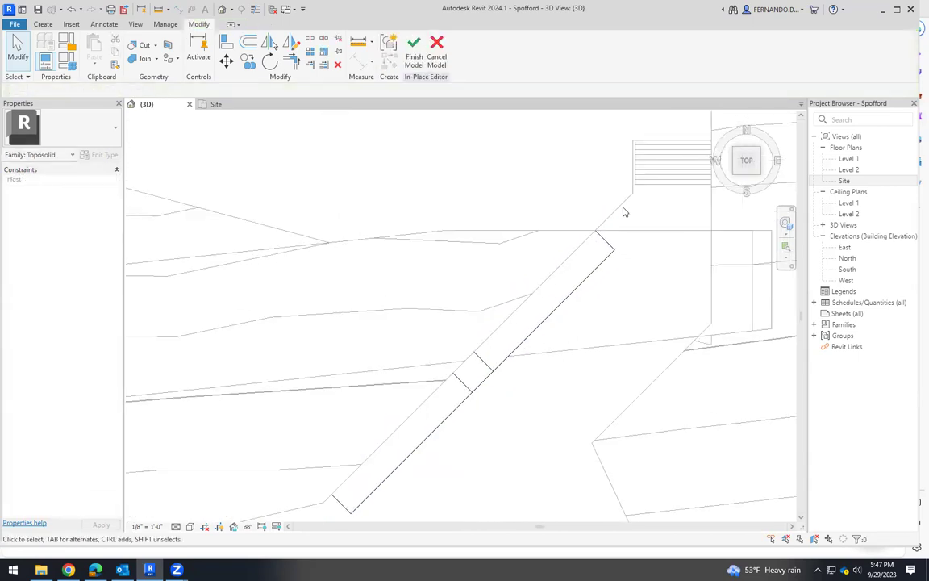
pyautogui.click(416, 50)
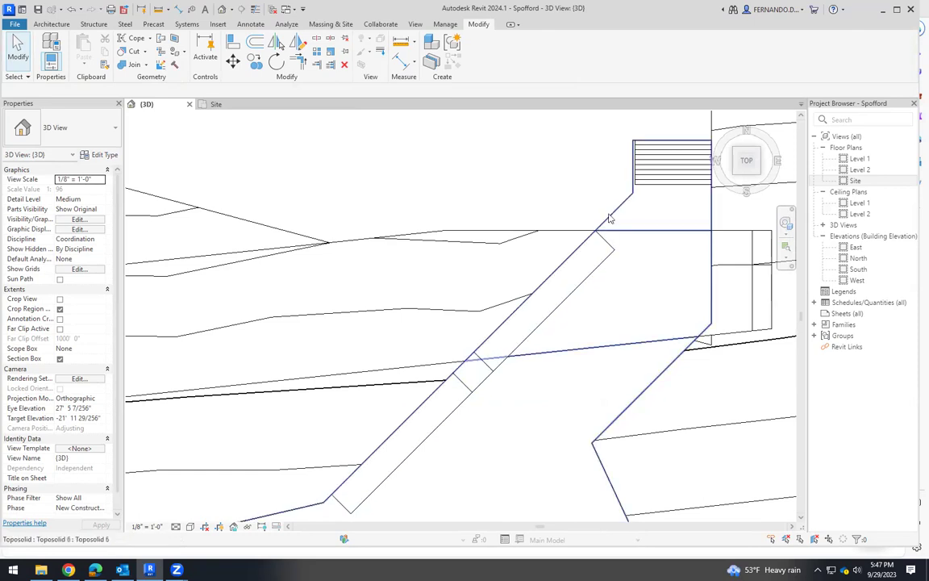
# Open the void extrusion's sketch in the cut toposolid and shorten its diagonal line to the ramp's upper inner corner
pyautogui.click(613, 217)
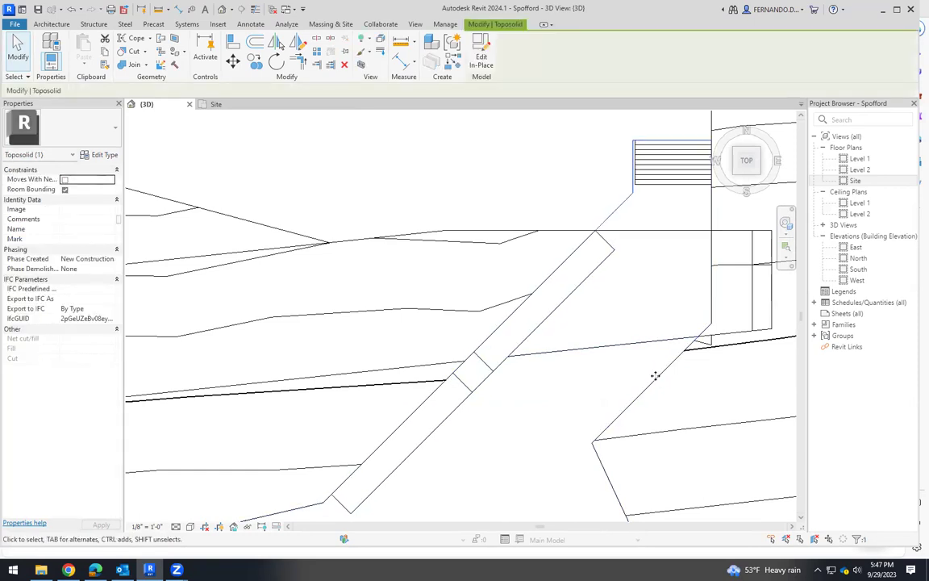
pyautogui.doubleClick(613, 258)
pyautogui.click(610, 219)
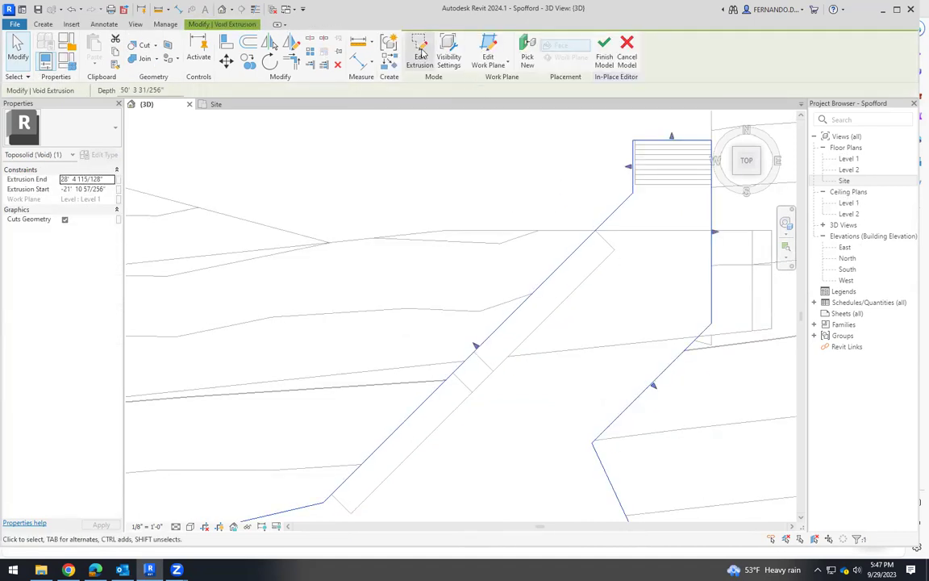
pyautogui.click(421, 53)
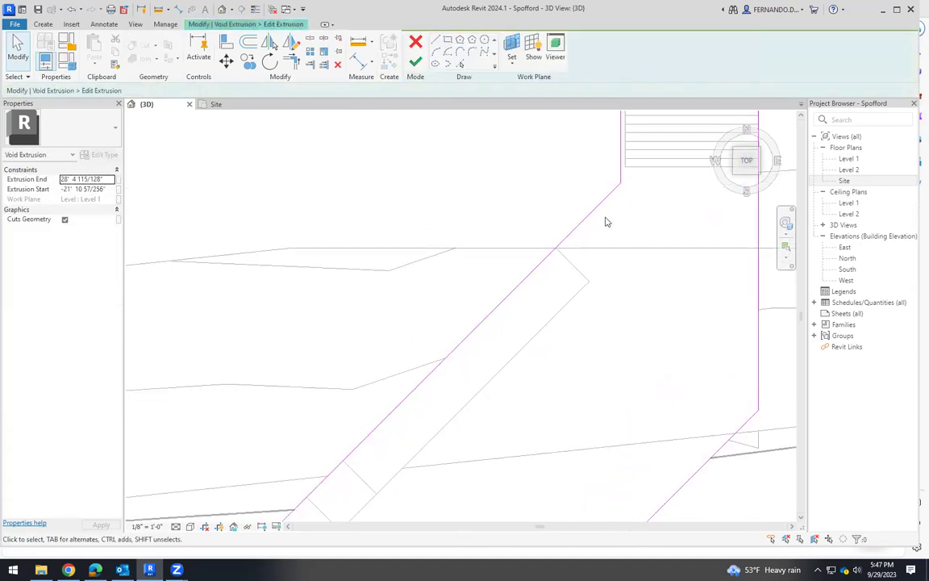
pyautogui.click(609, 196)
pyautogui.moveTo(610, 190); pyautogui.dragTo(555, 247)
# Sketch void boundary lines across the ramp's upper end and 4' 6" onward in line with the ramp's outer side
pyautogui.click(435, 39)
pyautogui.click(556, 248)
pyautogui.click(589, 281)
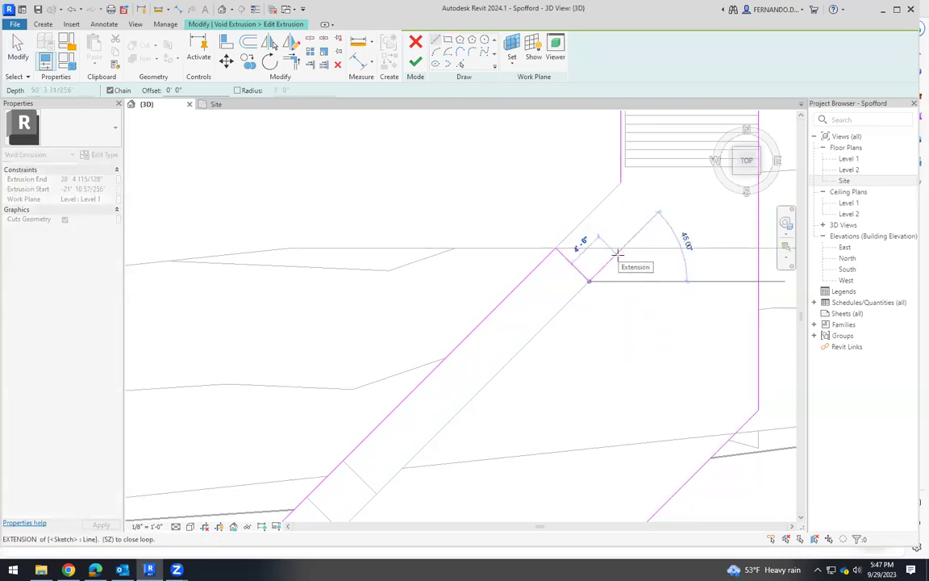
pyautogui.click(616, 255)
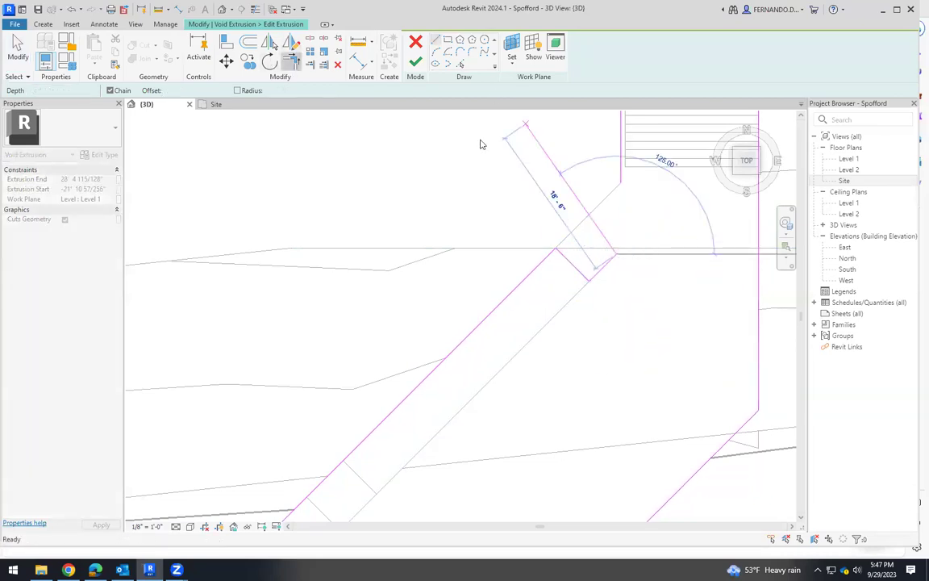
# Trim the new diagonal line and the void's vertical line beside the stairs into a corner, and finish the void and the in-place model
pyautogui.press('t')
pyautogui.press('r')
pyautogui.click(619, 173)
pyautogui.click(611, 266)
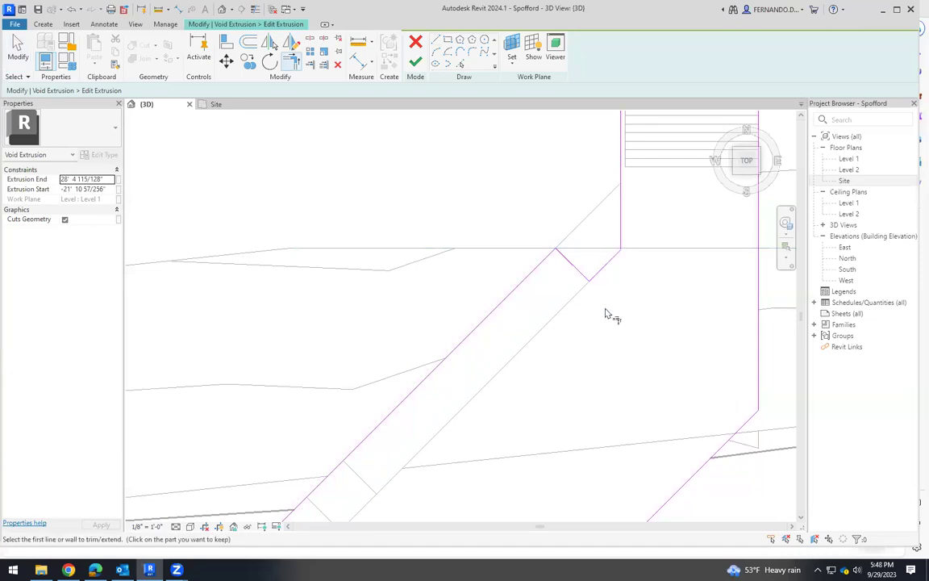
pyautogui.scroll(-1, 548, 242)
pyautogui.click(417, 64)
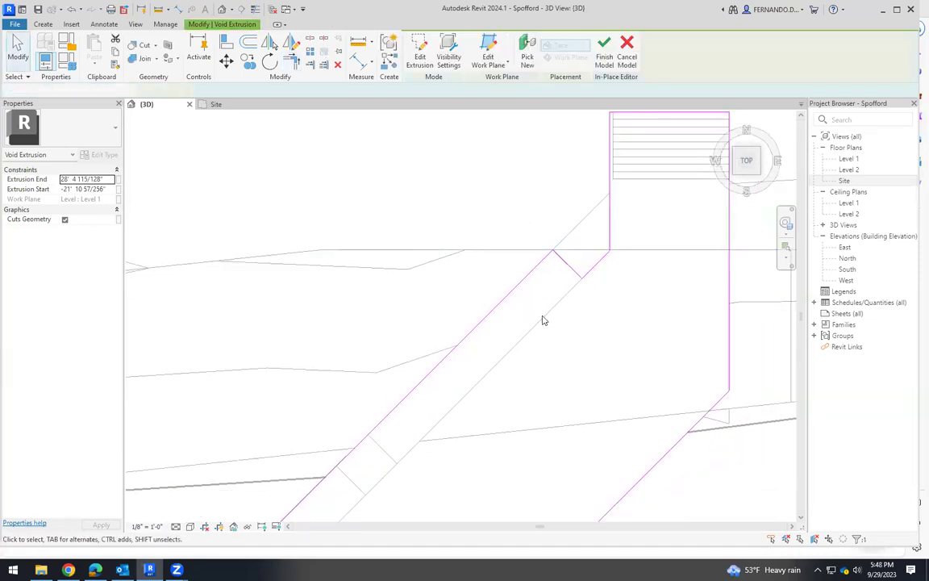
pyautogui.click(605, 52)
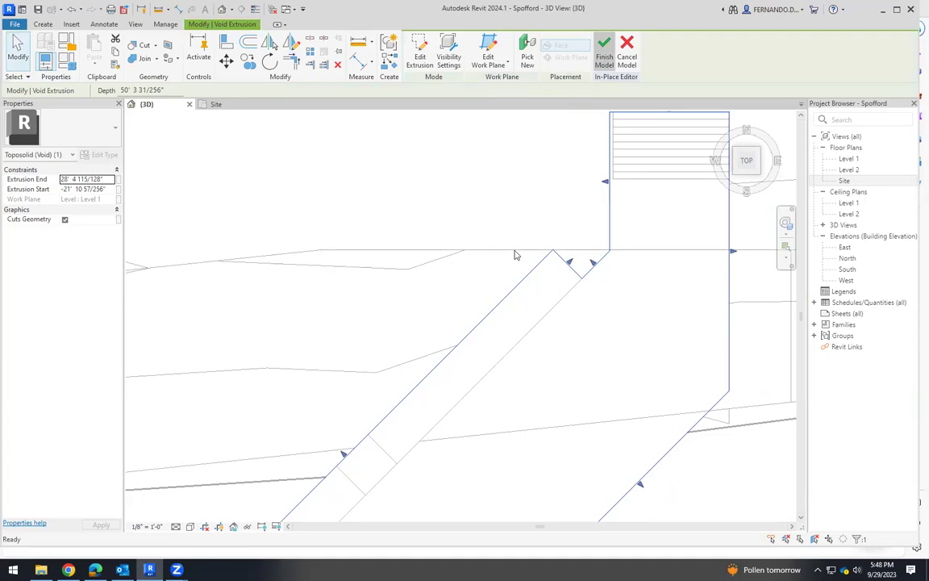
pyautogui.scroll(-5, 574, 274)
pyautogui.keyDown('shift'); pyautogui.moveTo(585, 336); pyautogui.dragTo(568, 286, button='middle'); pyautogui.keyUp('shift')
pyautogui.scroll(5, 568, 286)
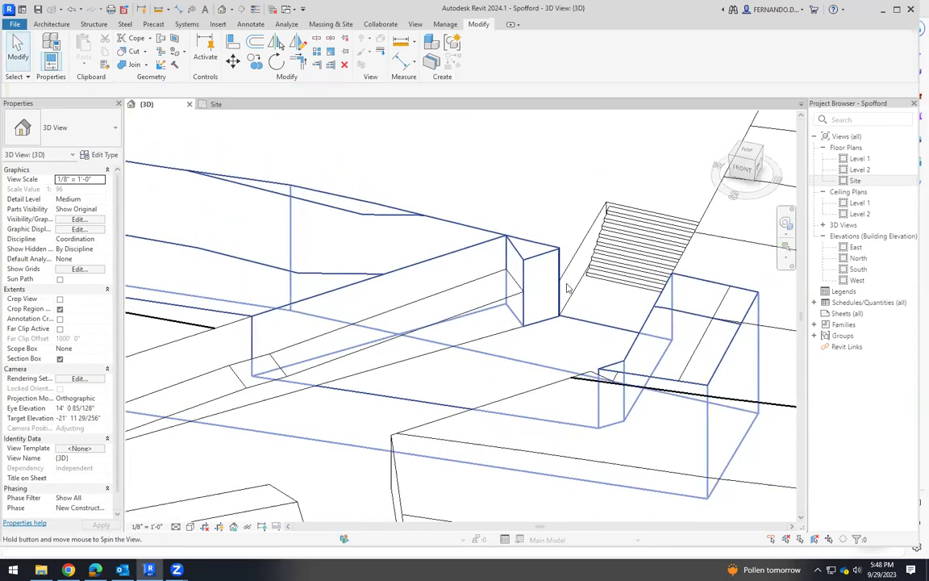
# Reopen the void extrusion's sketch, restore the straight diagonal boundary from the ramp's upper end to the stairs, and finish the in-place model
pyautogui.keyDown('shift'); pyautogui.moveTo(534, 270); pyautogui.dragTo(583, 283, button='middle'); pyautogui.keyUp('shift')
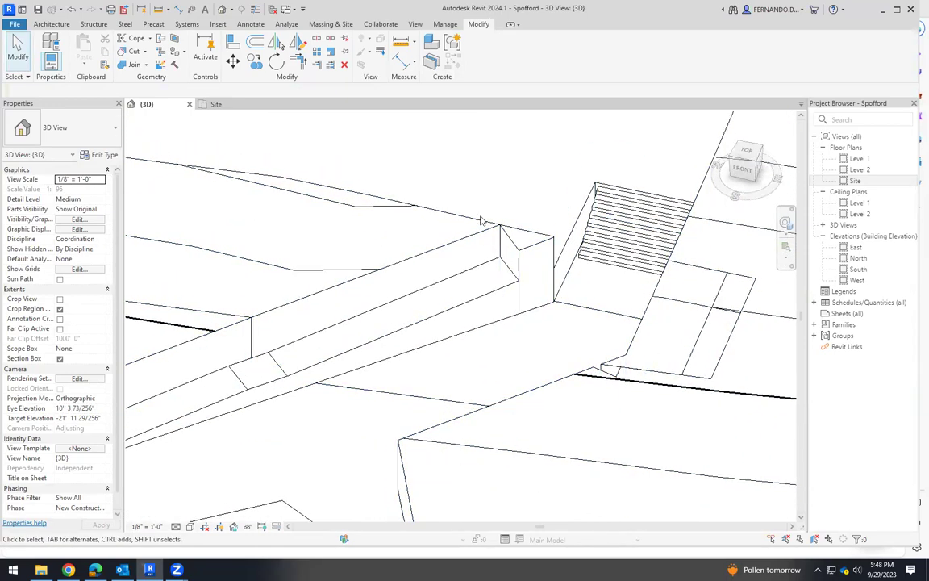
pyautogui.click(522, 253)
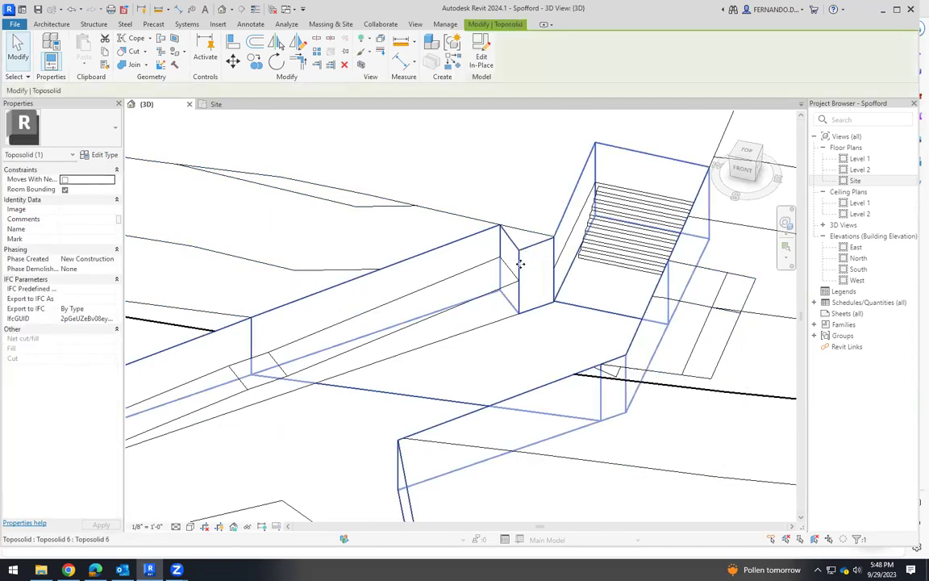
pyautogui.click(510, 339)
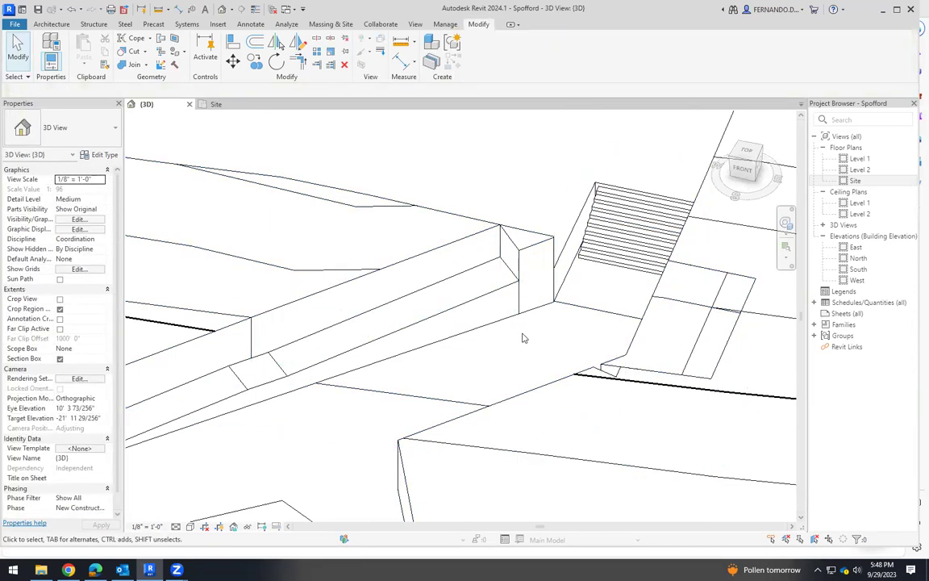
pyautogui.doubleClick(529, 333)
pyautogui.doubleClick(528, 333)
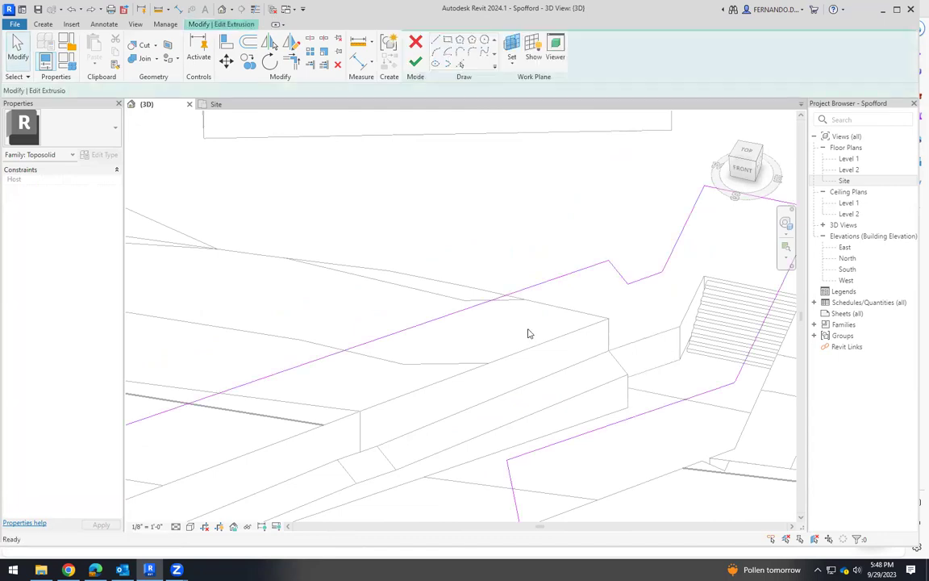
pyautogui.scroll(1, 528, 333)
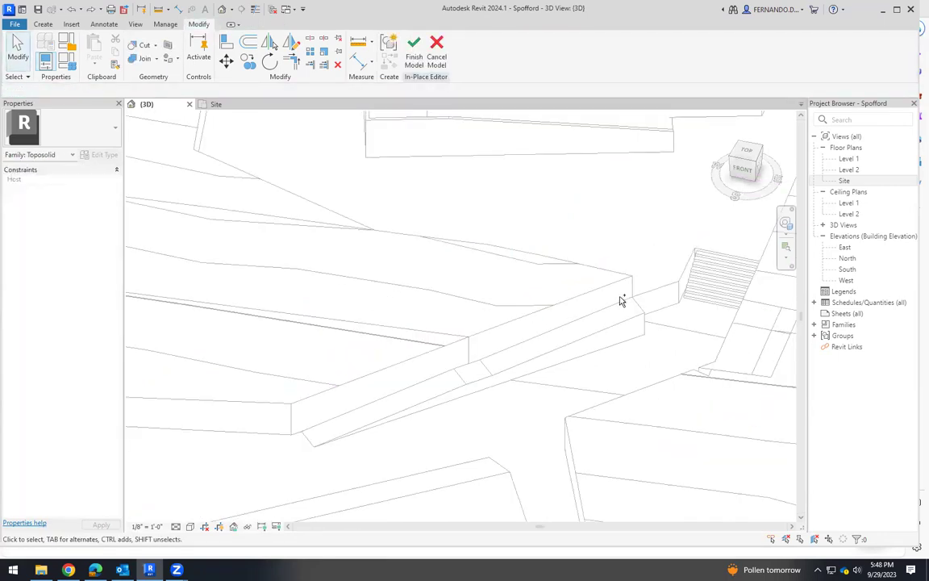
pyautogui.click(437, 53)
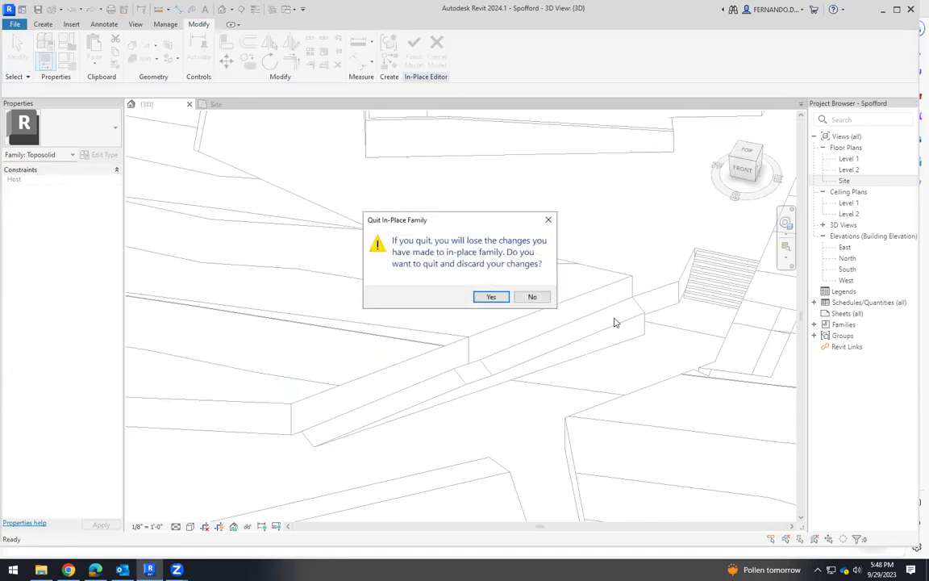
pyautogui.click(491, 297)
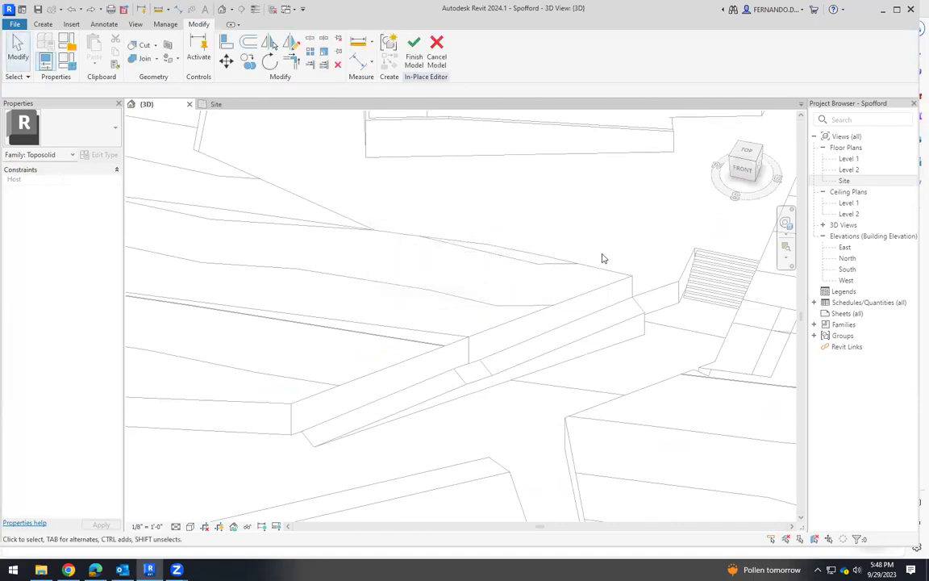
pyautogui.click(417, 50)
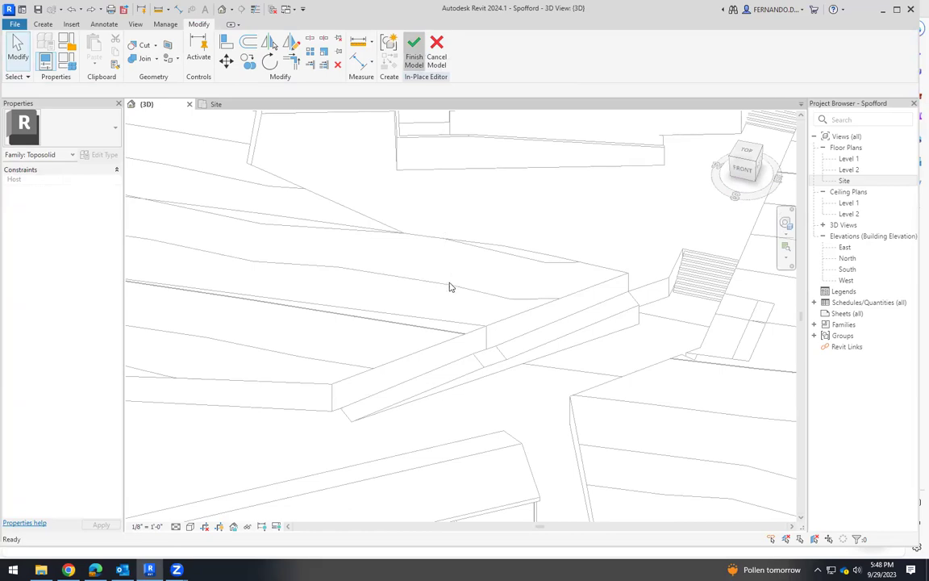
# Examine the ramp's upper end and the gap between it and the terrain wall beside the stairs
pyautogui.scroll(-5, 618, 350)
pyautogui.keyDown('shift'); pyautogui.moveTo(618, 351); pyautogui.dragTo(637, 309, button='middle'); pyautogui.keyUp('shift')
pyautogui.scroll(6, 638, 309)
pyautogui.scroll(2, 643, 307)
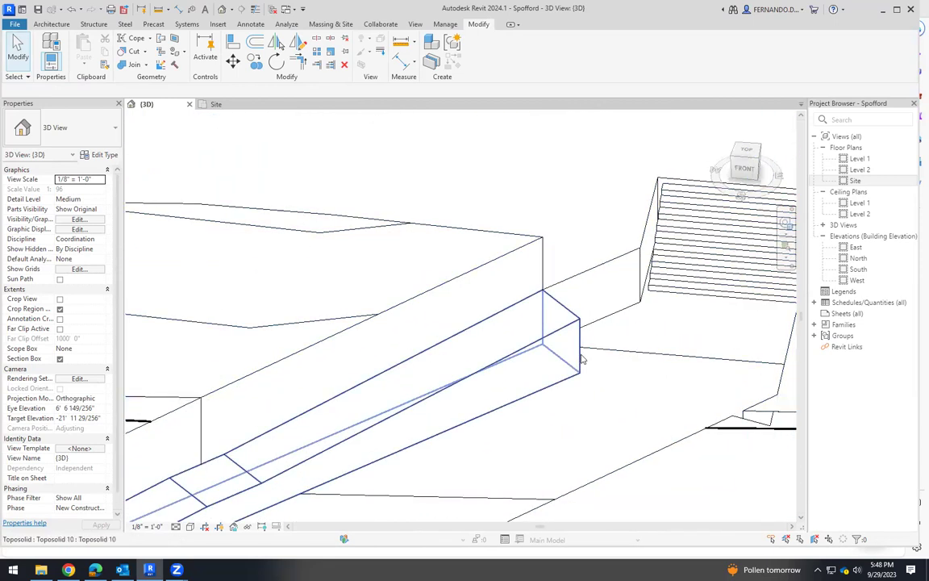
pyautogui.click(565, 333)
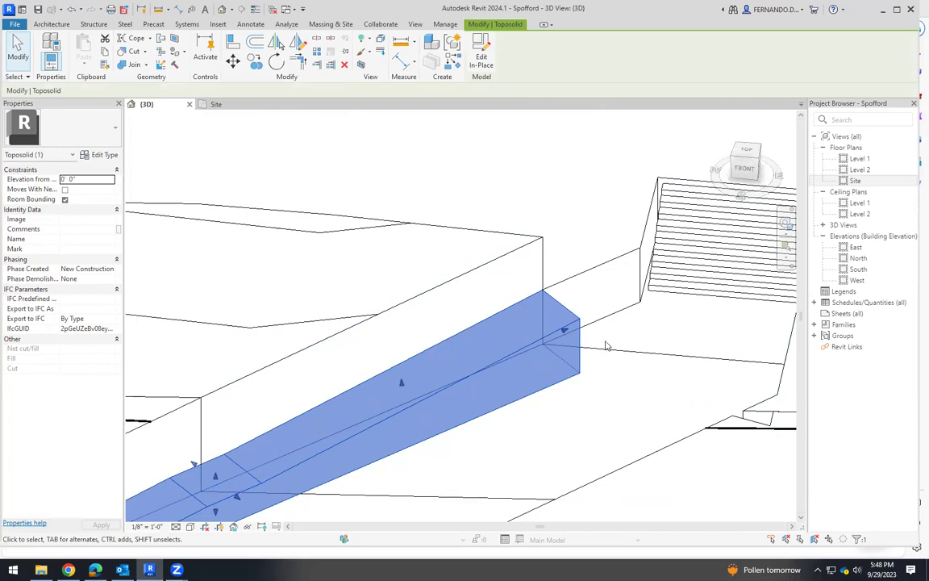
pyautogui.click(625, 325)
pyautogui.keyDown('shift'); pyautogui.moveTo(652, 320); pyautogui.dragTo(649, 353, button='middle'); pyautogui.keyUp('shift')
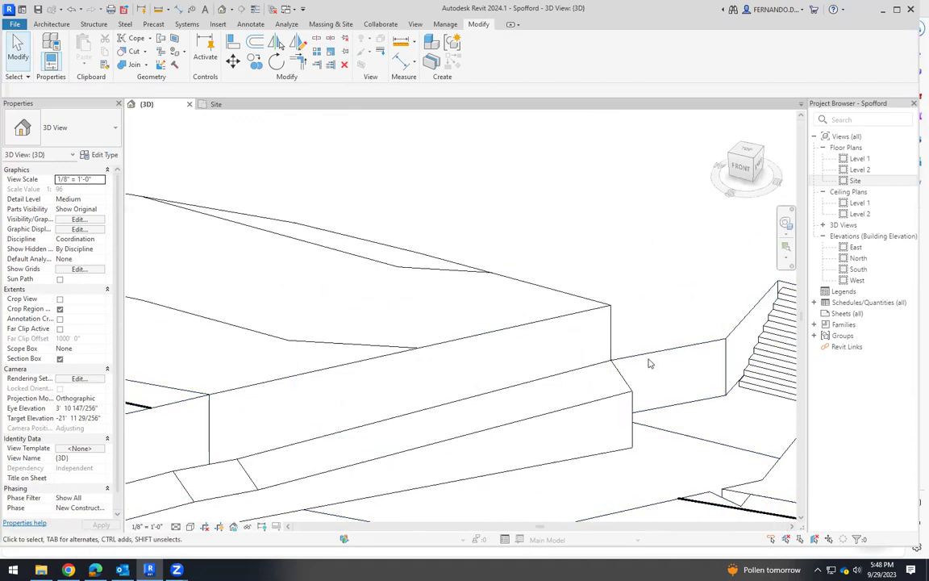
pyautogui.keyDown('shift'); pyautogui.moveTo(498, 380); pyautogui.dragTo(533, 303, button='middle'); pyautogui.keyUp('shift')
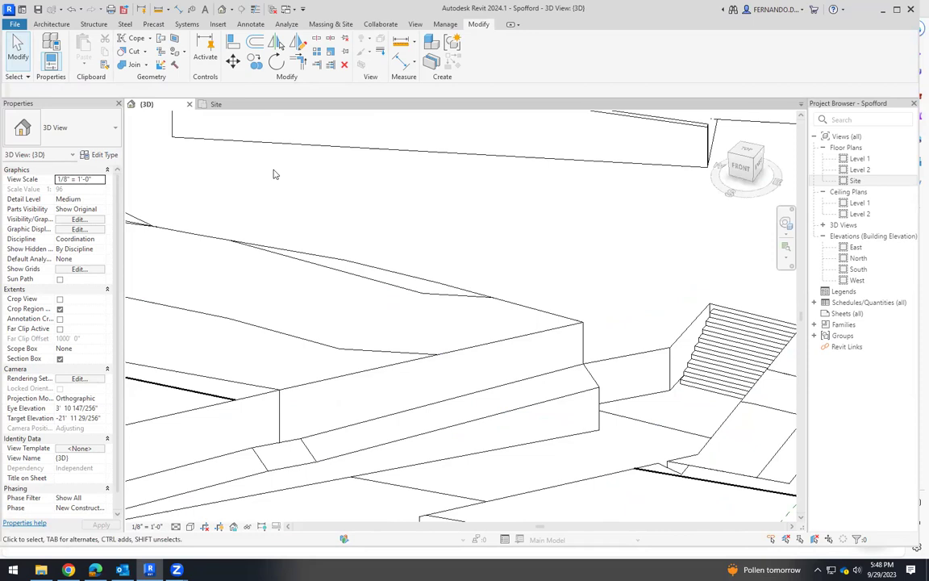
# Start a new in-place model in the Toposolid category, keeping the suggested name
pyautogui.click(58, 25)
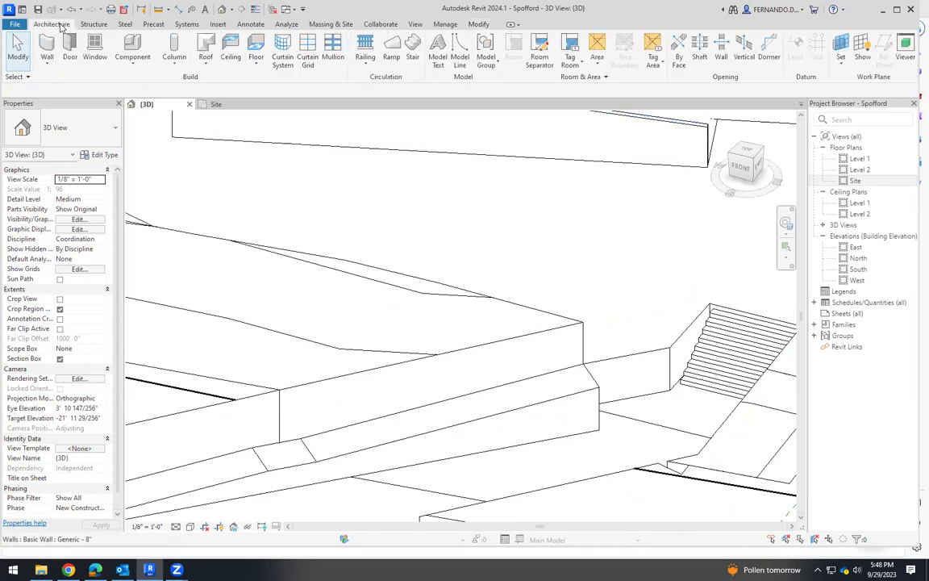
pyautogui.click(132, 58)
pyautogui.click(159, 108)
pyautogui.moveTo(536, 214); pyautogui.dragTo(525, 299)
pyautogui.click(412, 263)
pyautogui.click(471, 398)
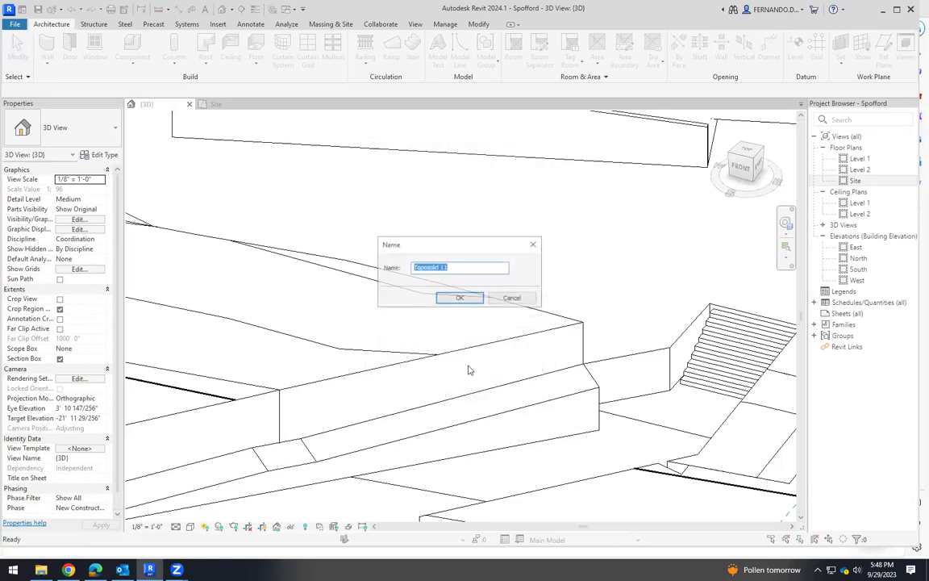
pyautogui.click(460, 297)
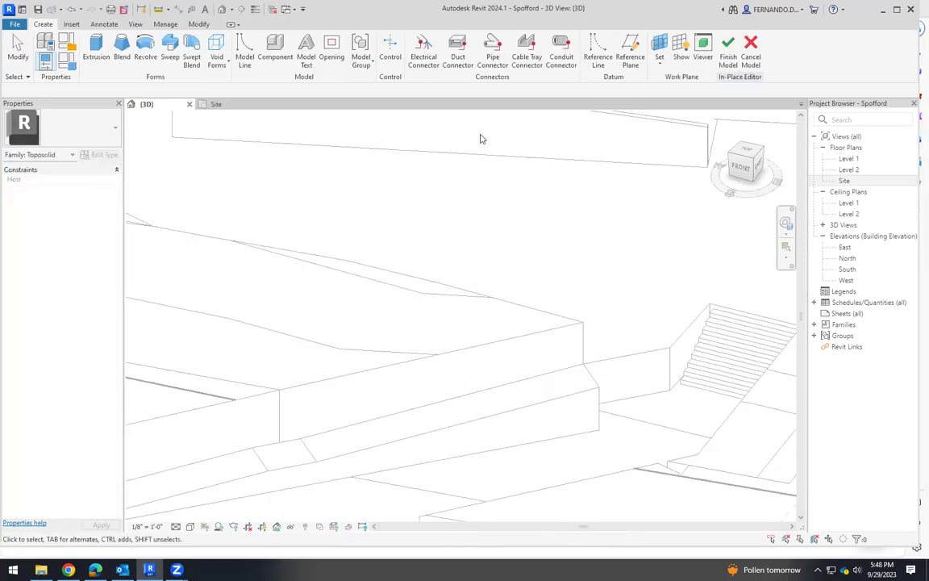
# Begin an extrusion on Level 5 and sketch lines along the diagonal wall, across the ramp's upper end, and about 5' 0" along its outer side
pyautogui.click(94, 45)
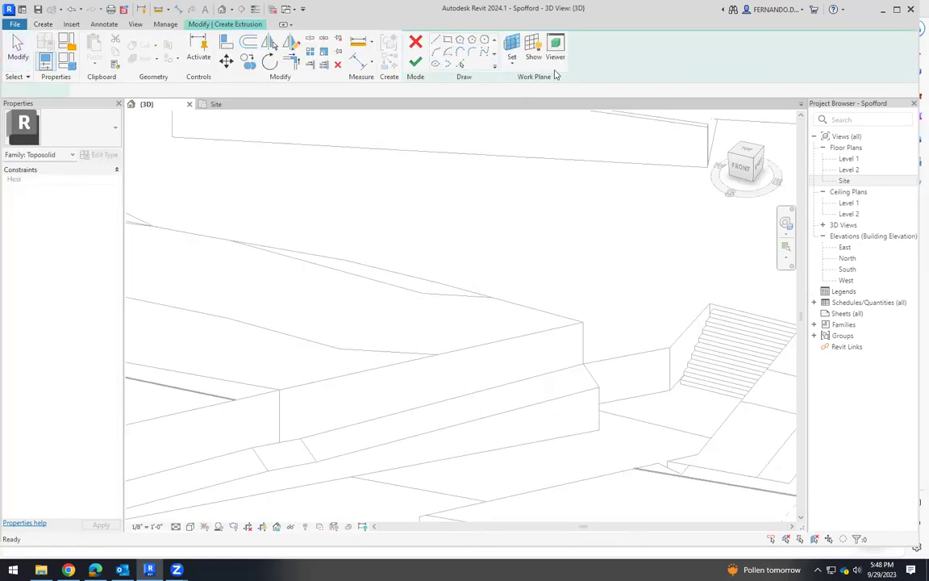
pyautogui.click(511, 58)
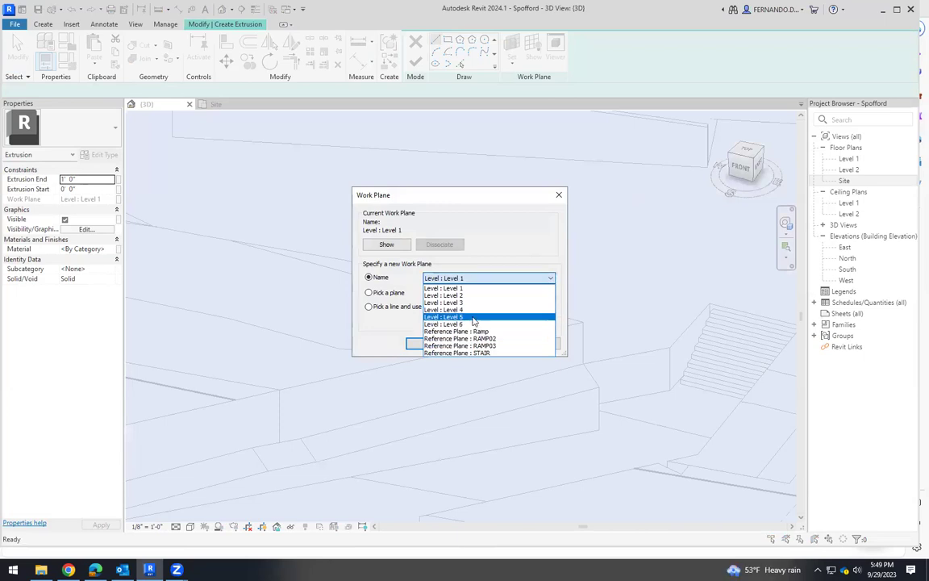
pyautogui.click(469, 317)
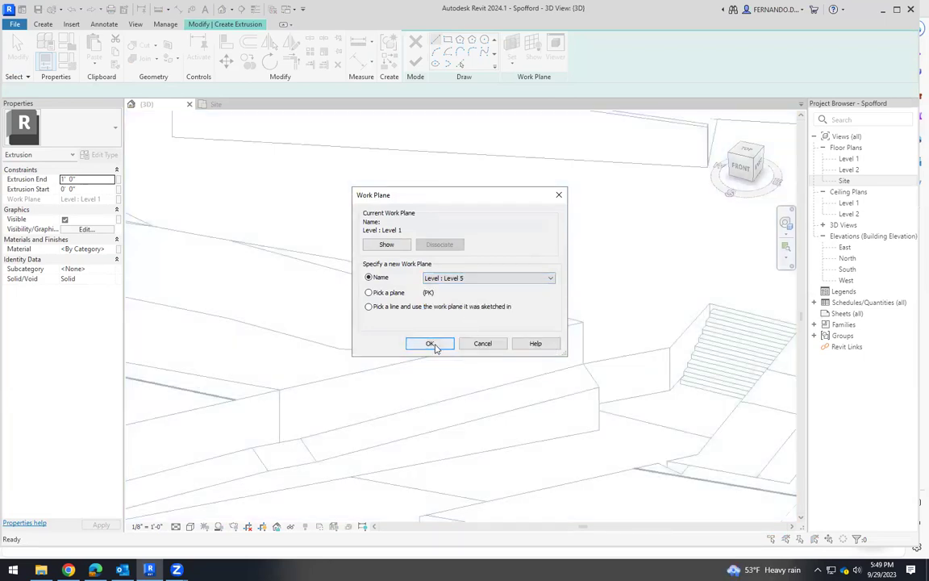
pyautogui.click(434, 346)
pyautogui.click(669, 348)
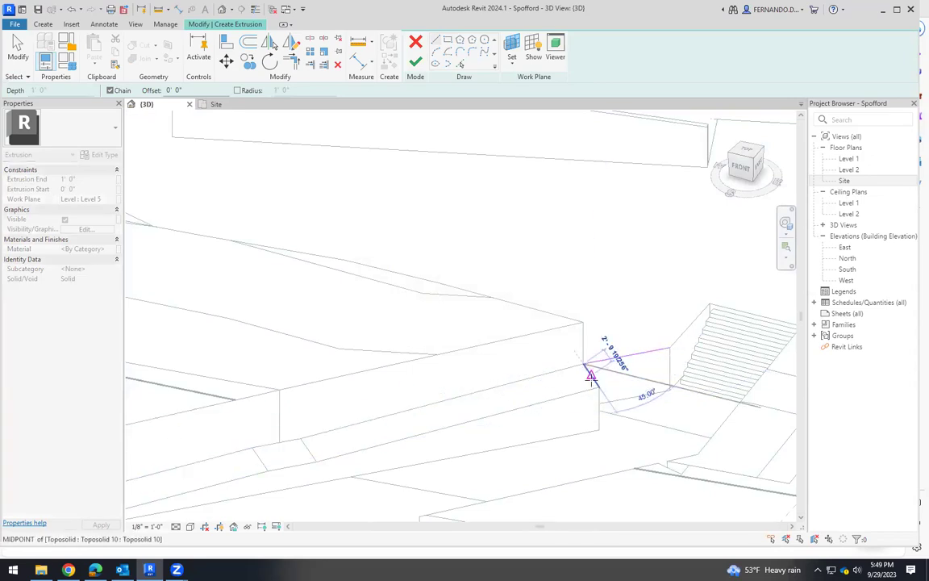
pyautogui.click(598, 386)
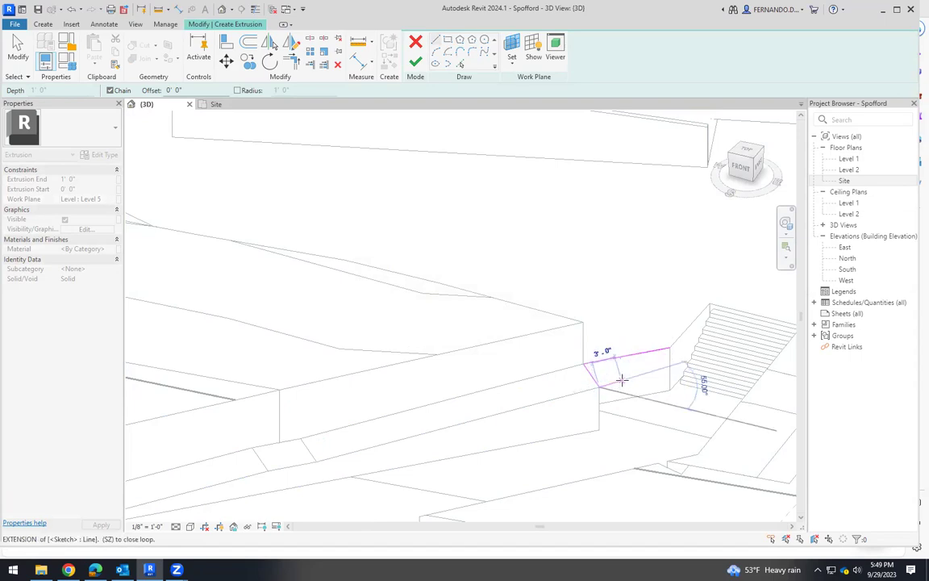
pyautogui.click(639, 379)
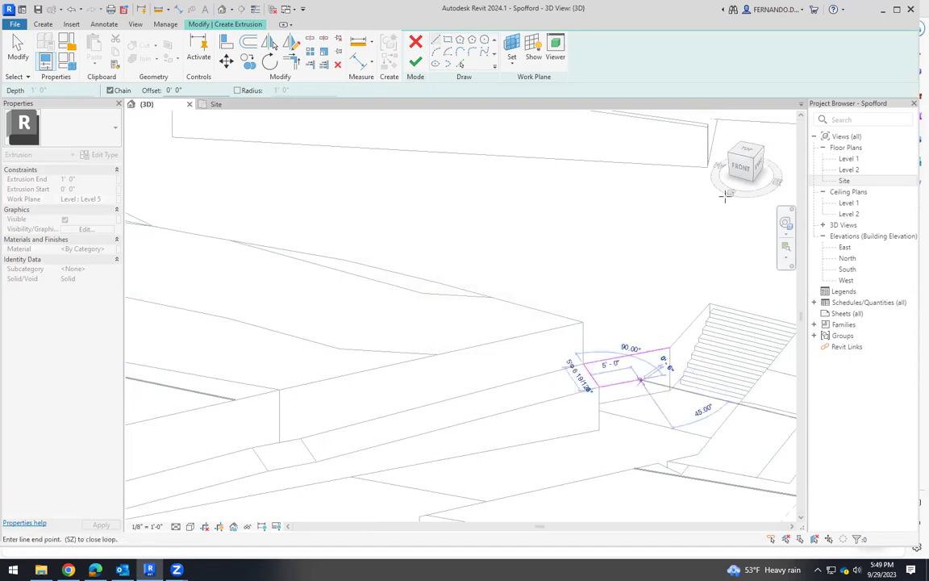
# In the top view, sketch a line in line with the stairs' inner side, trim it to the outer line to close the landing, and finish the sketch
pyautogui.click(749, 153)
pyautogui.scroll(4, 532, 323)
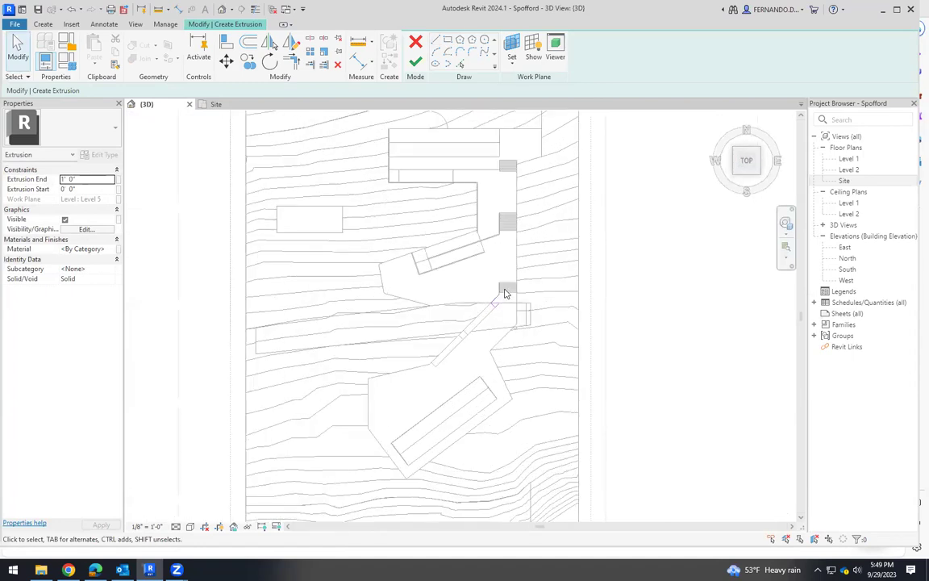
pyautogui.scroll(2, 505, 293)
pyautogui.scroll(5, 523, 299)
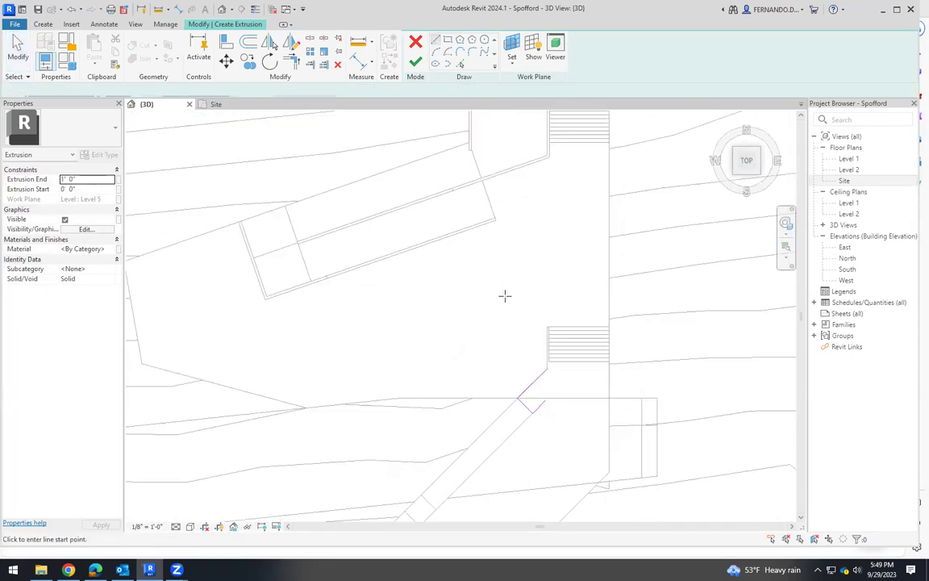
pyautogui.click(557, 372)
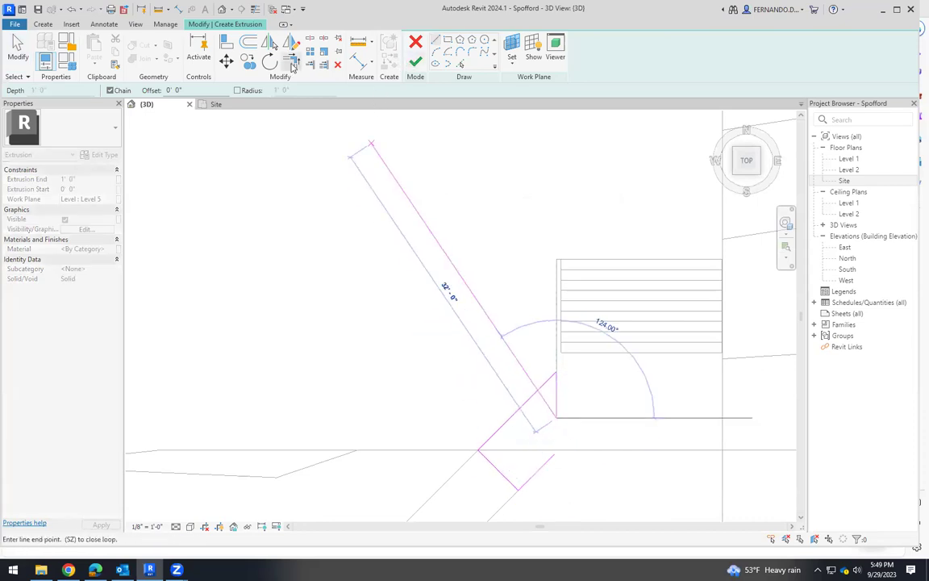
pyautogui.press('t')
pyautogui.press('r')
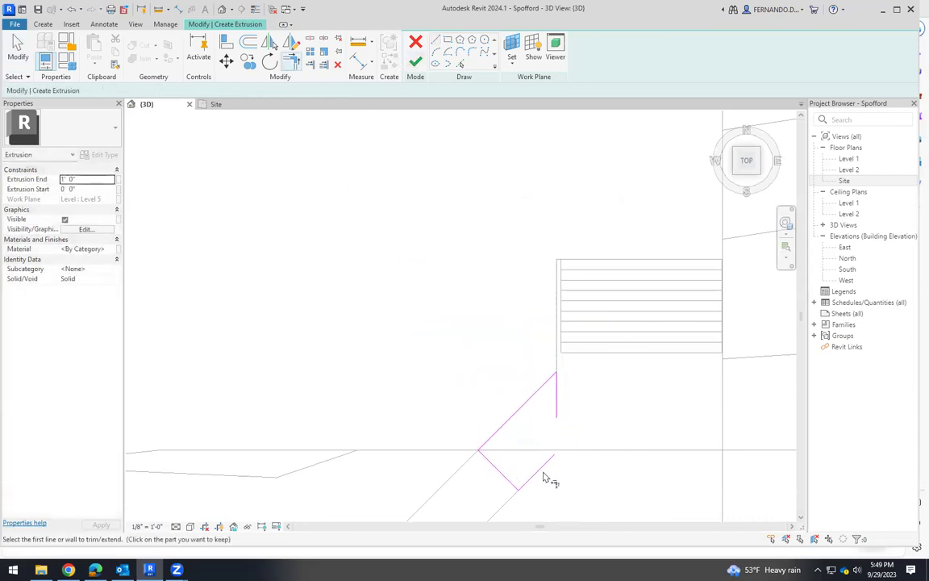
pyautogui.click(557, 419)
pyautogui.scroll(-2, 520, 291)
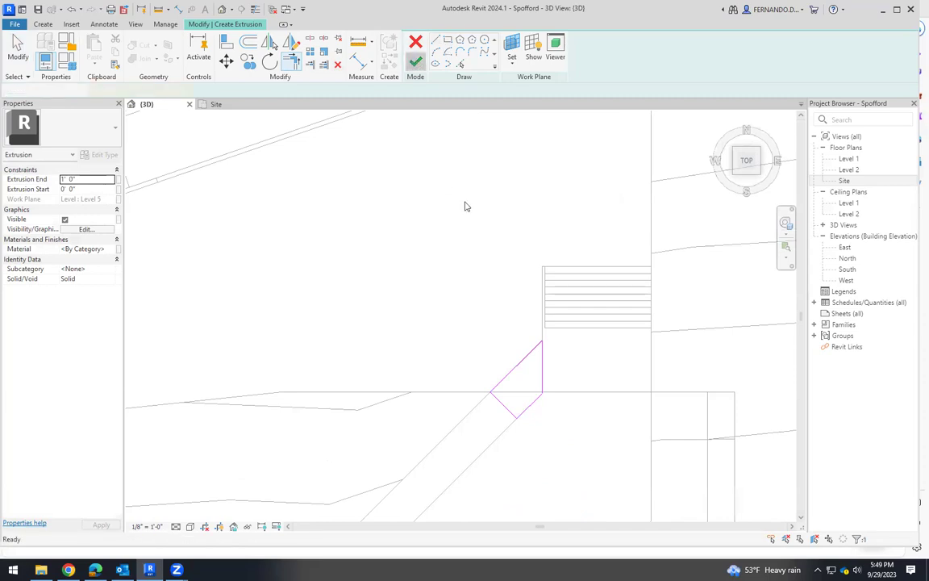
pyautogui.press('Return')
# Stretch the landing extrusion down to the lower terrain, fit its top flush with the ramp's upper edge, and finish the in-place model
pyautogui.moveTo(570, 365)
pyautogui.keyDown('shift'); pyautogui.mouseDown(button='middle')
pyautogui.moveTo(494, 286)
pyautogui.moveTo(538, 353)
pyautogui.moveTo(530, 260)
pyautogui.mouseUp(button='middle'); pyautogui.keyUp('shift')
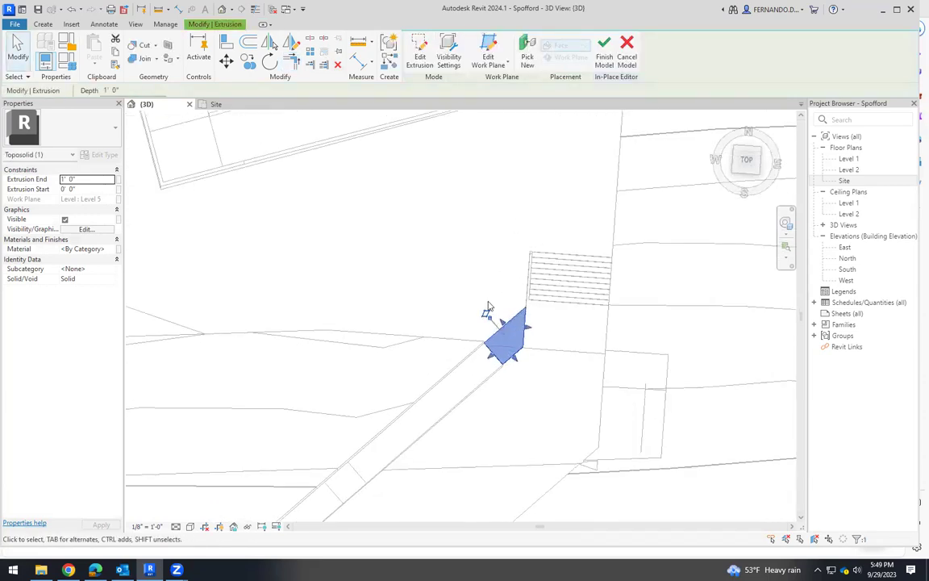
pyautogui.keyDown('shift'); pyautogui.moveTo(517, 379); pyautogui.dragTo(498, 326, button='middle'); pyautogui.keyUp('shift')
pyautogui.click(514, 384)
pyautogui.keyDown('shift'); pyautogui.moveTo(514, 385); pyautogui.dragTo(504, 311, button='middle'); pyautogui.keyUp('shift')
pyautogui.click(504, 316)
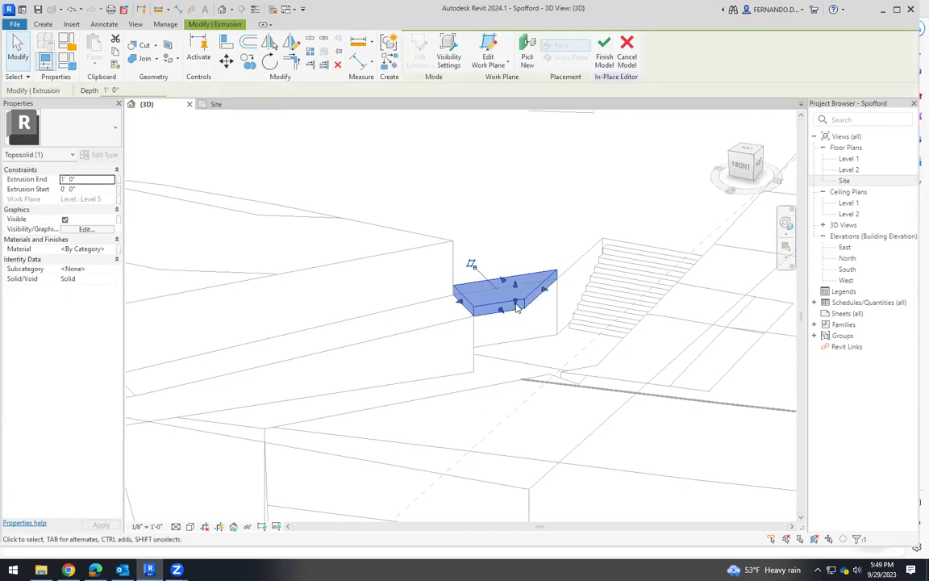
pyautogui.moveTo(514, 328); pyautogui.dragTo(511, 358)
pyautogui.scroll(2, 505, 311)
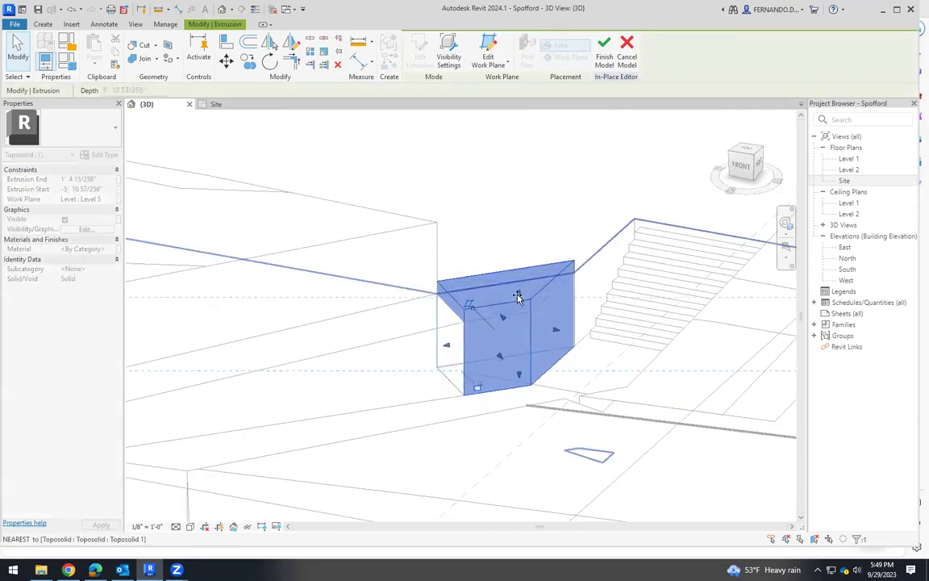
pyautogui.press('Escape')
pyautogui.keyDown('shift'); pyautogui.moveTo(504, 323); pyautogui.dragTo(488, 253, button='middle'); pyautogui.keyUp('shift')
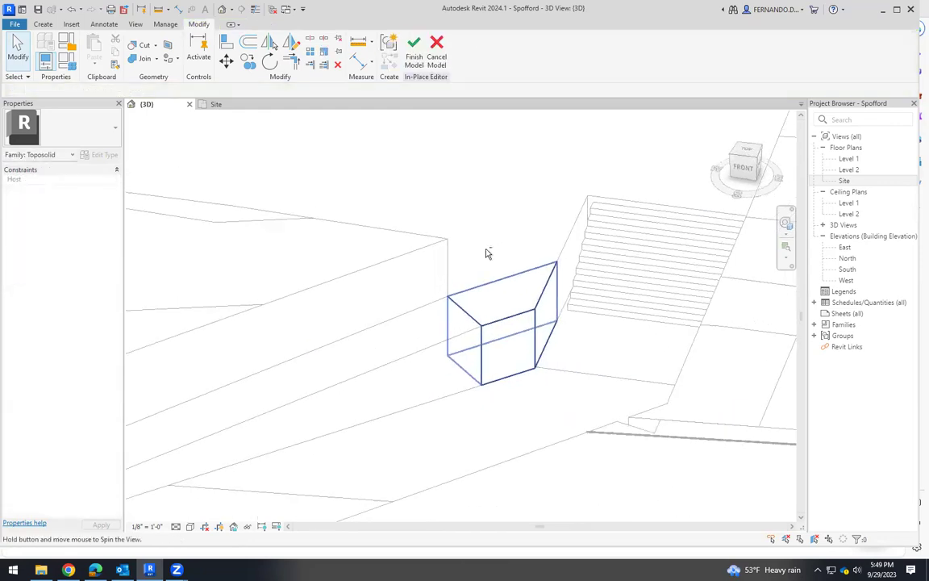
pyautogui.click(413, 53)
# Examine the ramp, its upper landing and the surrounding terrain cut down to the rotated building from several angles
pyautogui.scroll(-8, 576, 355)
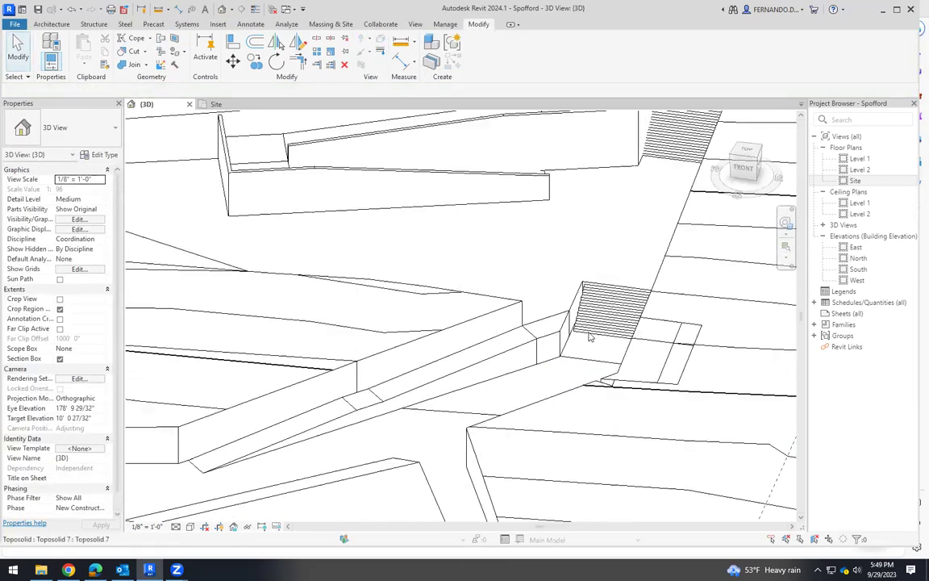
pyautogui.keyDown('shift'); pyautogui.moveTo(665, 384); pyautogui.dragTo(586, 309, button='middle'); pyautogui.keyUp('shift')
pyautogui.keyDown('shift'); pyautogui.moveTo(504, 304); pyautogui.dragTo(546, 345, button='middle'); pyautogui.keyUp('shift')
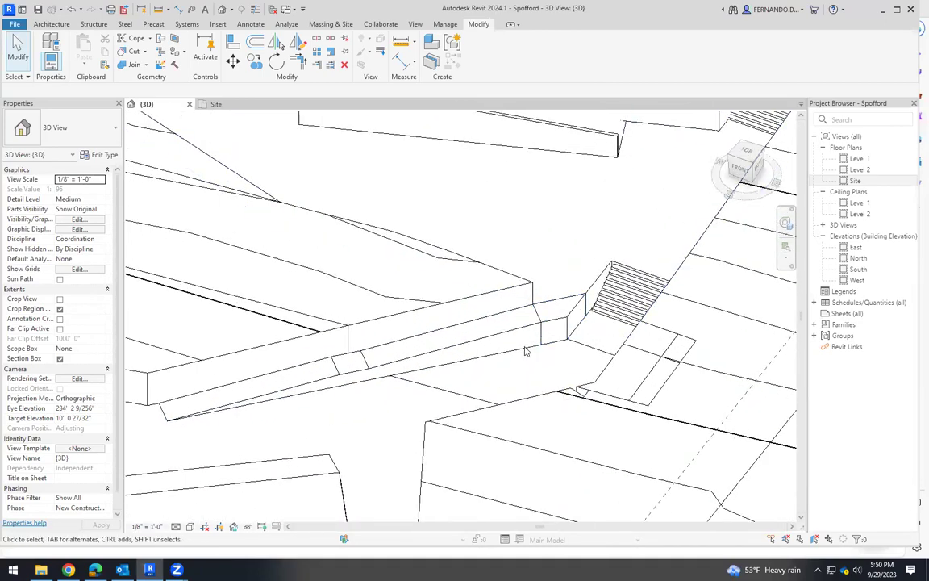
pyautogui.keyDown('shift'); pyautogui.moveTo(571, 337); pyautogui.dragTo(565, 288, button='middle'); pyautogui.keyUp('shift')
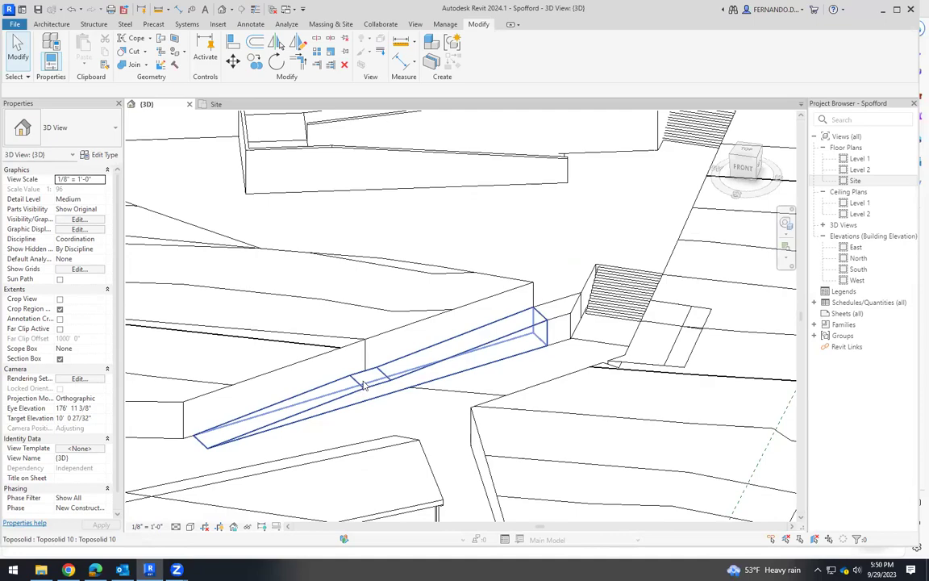
pyautogui.keyDown('shift'); pyautogui.moveTo(400, 368); pyautogui.dragTo(387, 392, button='middle'); pyautogui.keyUp('shift')
pyautogui.scroll(-2, 388, 392)
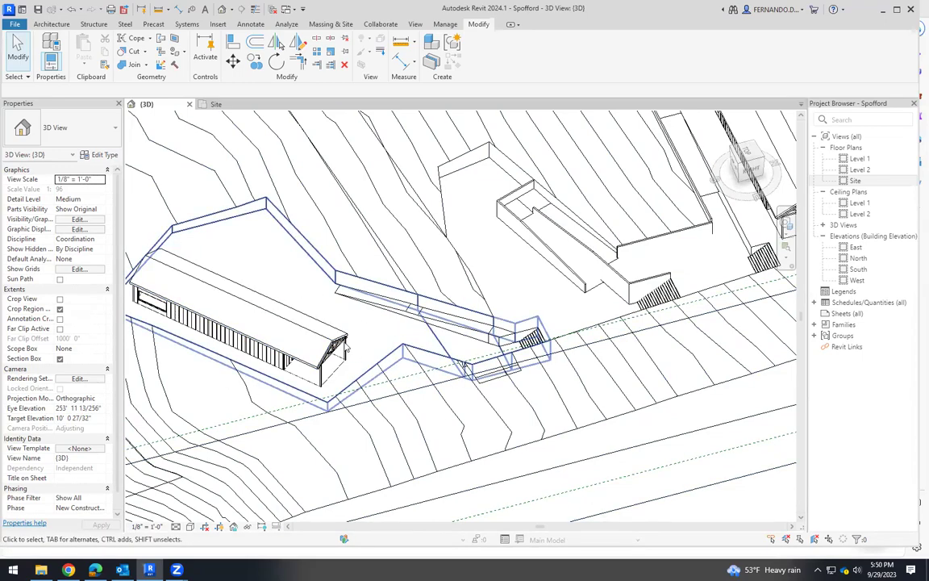
pyautogui.keyDown('shift'); pyautogui.moveTo(349, 337); pyautogui.dragTo(337, 395, button='middle'); pyautogui.keyUp('shift')
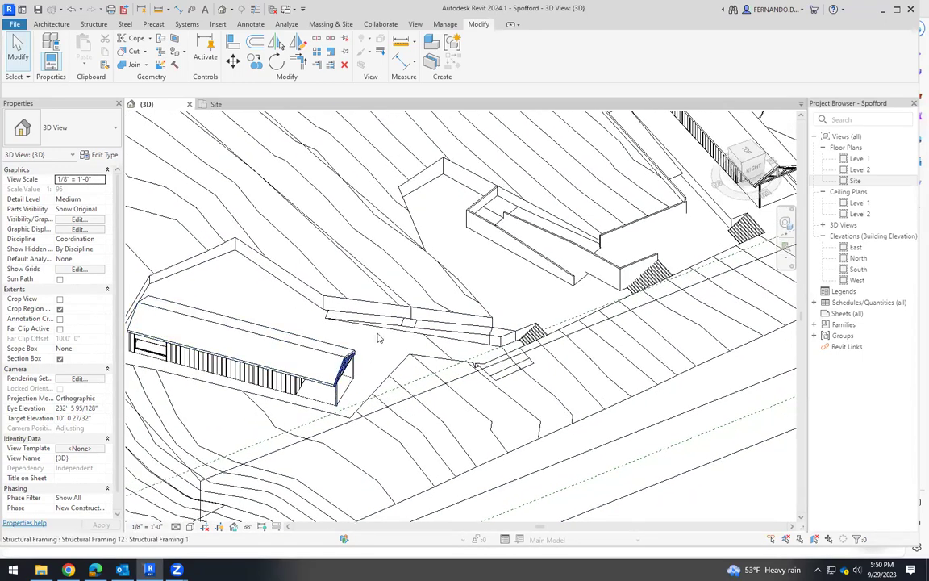
# Examine the buildings, ramps, stairs and terrain cuts across the whole site, including the diagonal ramp's landings
pyautogui.scroll(-5, 378, 338)
pyautogui.keyDown('shift'); pyautogui.moveTo(378, 338); pyautogui.dragTo(457, 345, button='middle'); pyautogui.keyUp('shift')
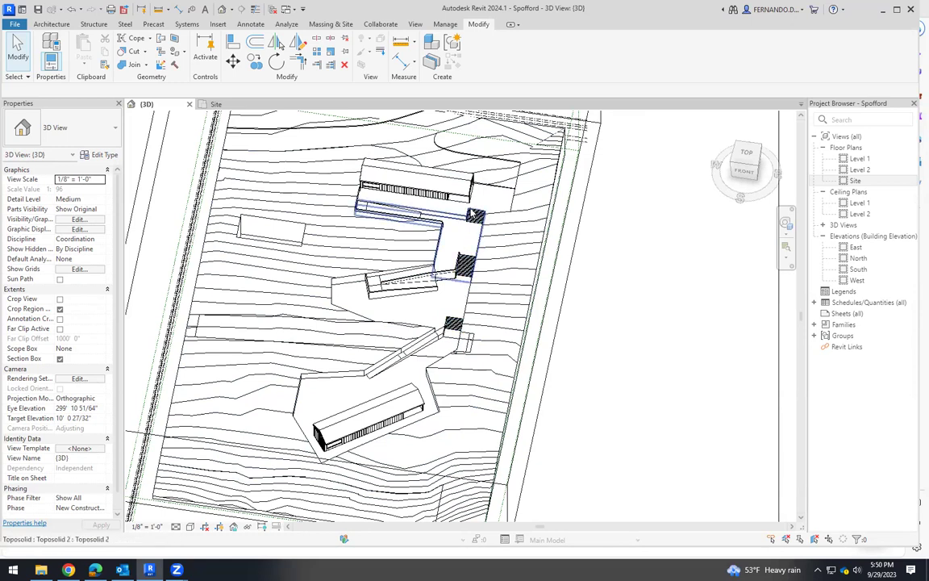
pyautogui.keyDown('shift'); pyautogui.moveTo(414, 314); pyautogui.dragTo(374, 408, button='middle'); pyautogui.keyUp('shift')
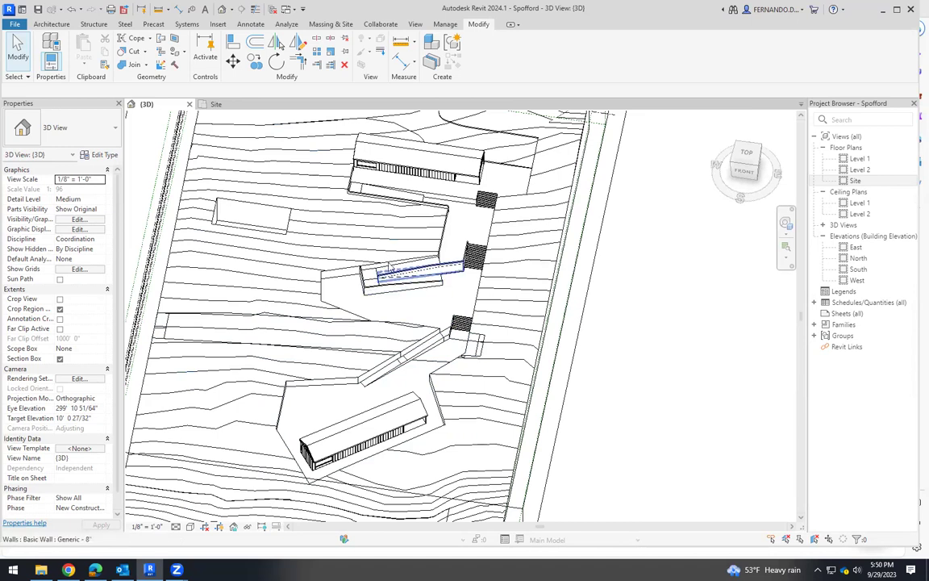
pyautogui.scroll(4, 468, 269)
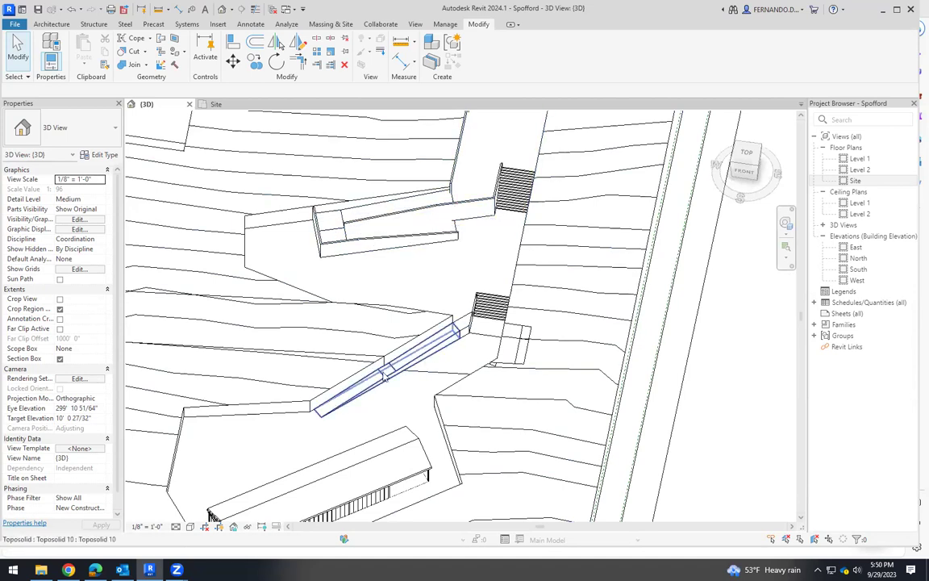
pyautogui.scroll(-2, 343, 421)
pyautogui.scroll(2, 406, 206)
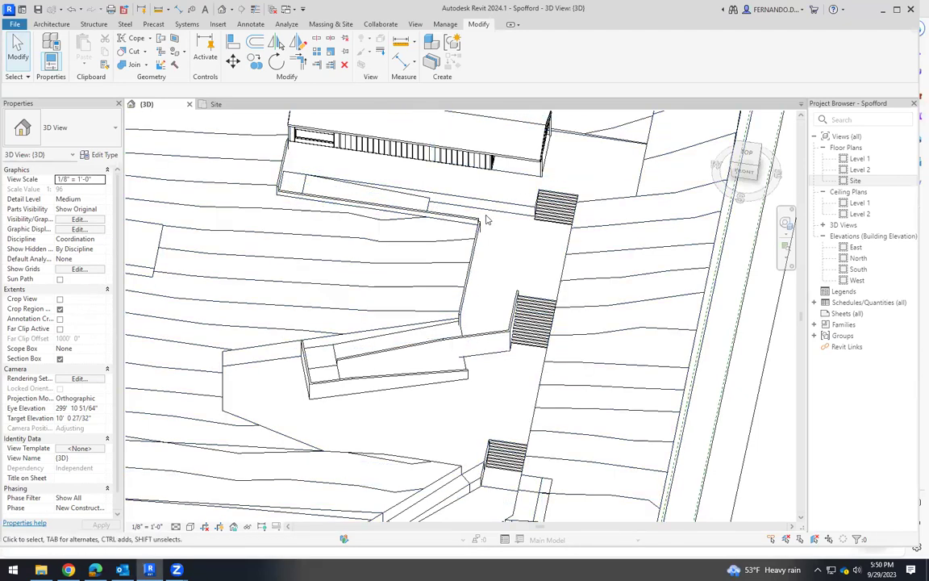
pyautogui.scroll(-5, 431, 208)
pyautogui.keyDown('shift'); pyautogui.moveTo(501, 391); pyautogui.dragTo(408, 249, button='middle'); pyautogui.keyUp('shift')
pyautogui.scroll(3, 408, 248)
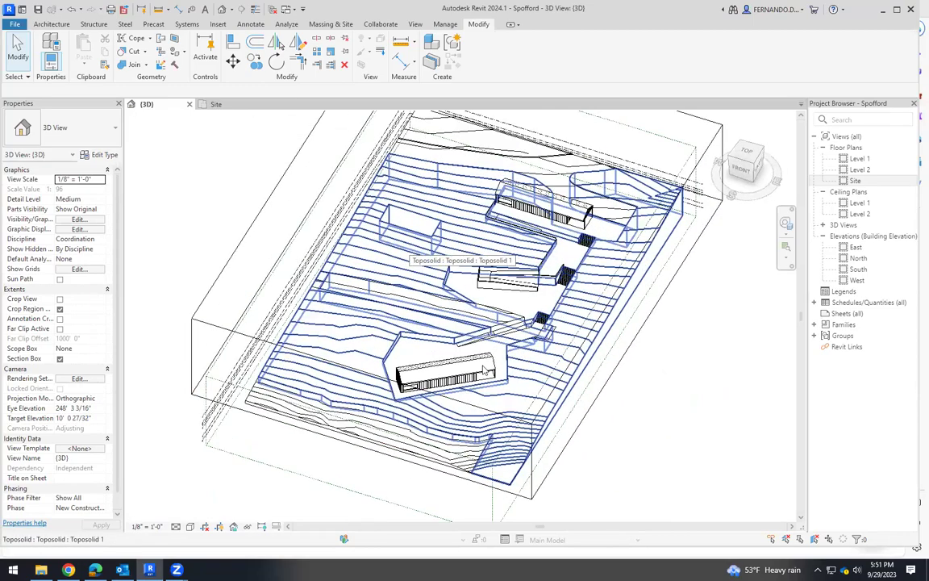
pyautogui.scroll(6, 512, 339)
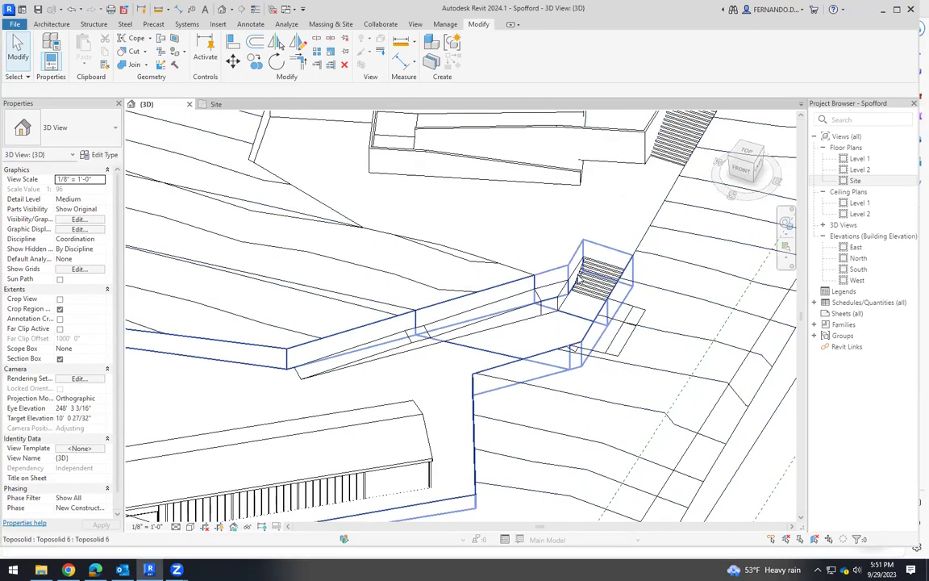
pyautogui.scroll(4, 564, 335)
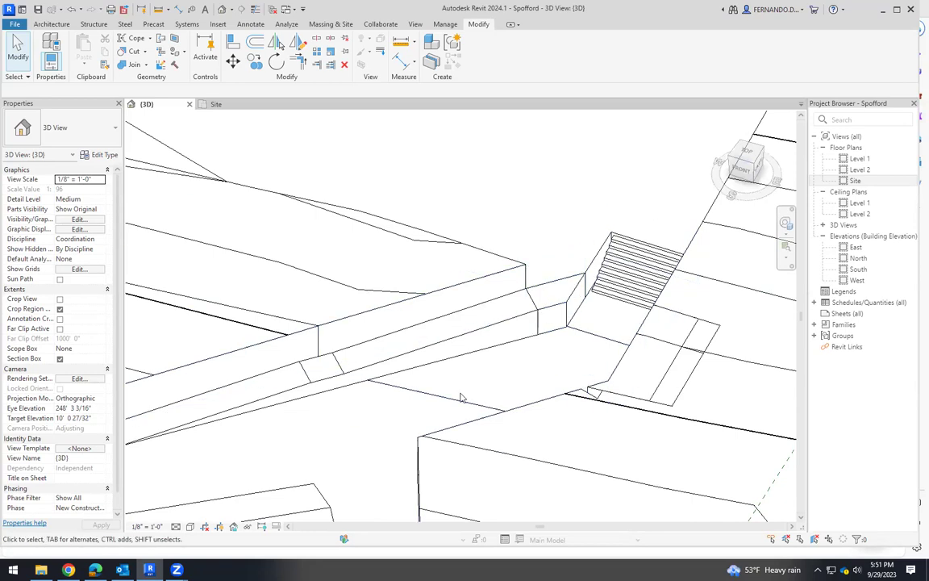
pyautogui.scroll(-5, 435, 242)
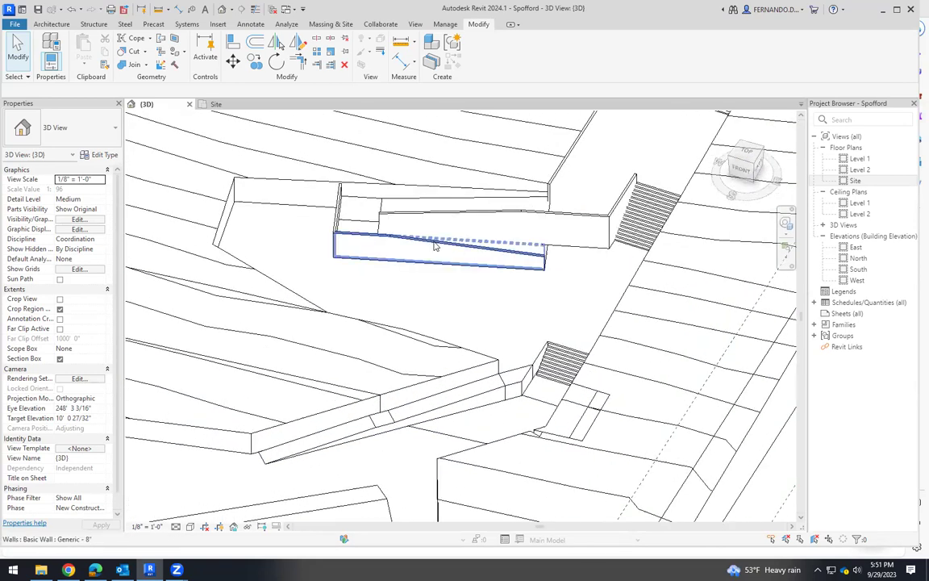
pyautogui.scroll(3, 538, 371)
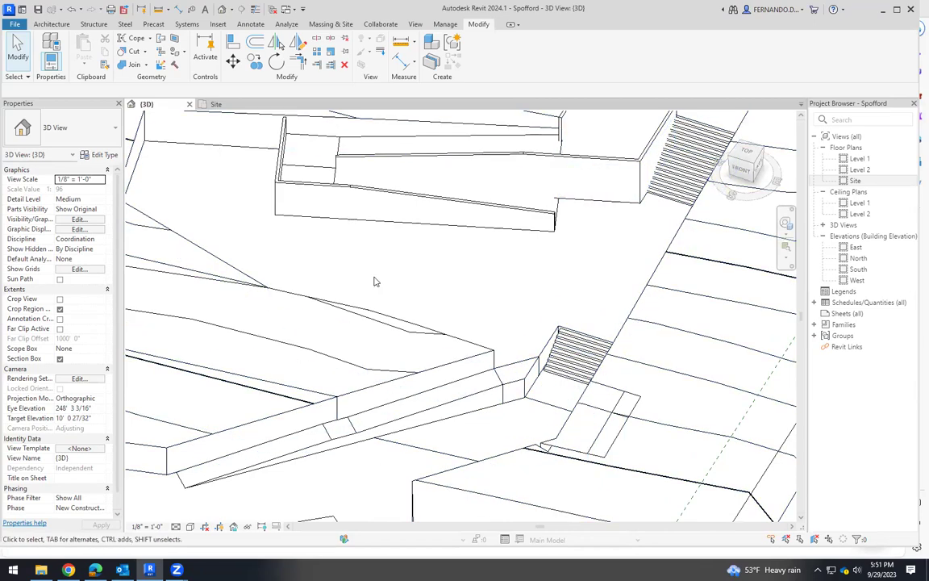
pyautogui.scroll(-5, 465, 276)
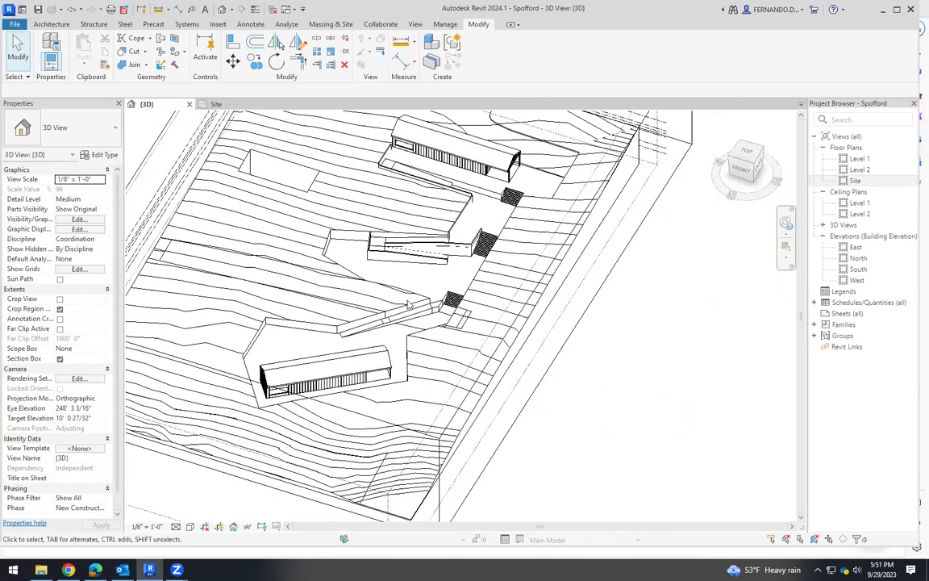
# Check the names and elevations of the levels in the model's right-side view
pyautogui.click(757, 170)
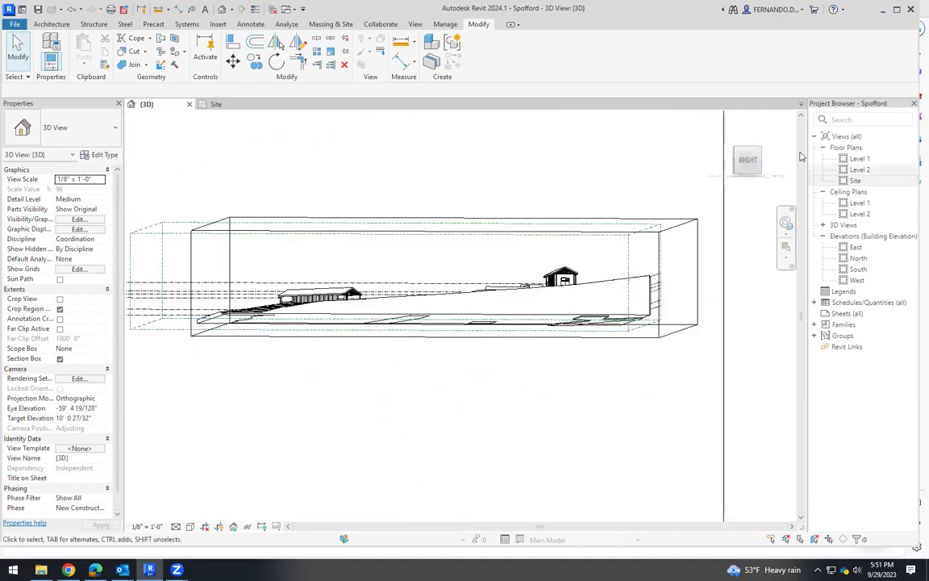
pyautogui.scroll(3, 273, 345)
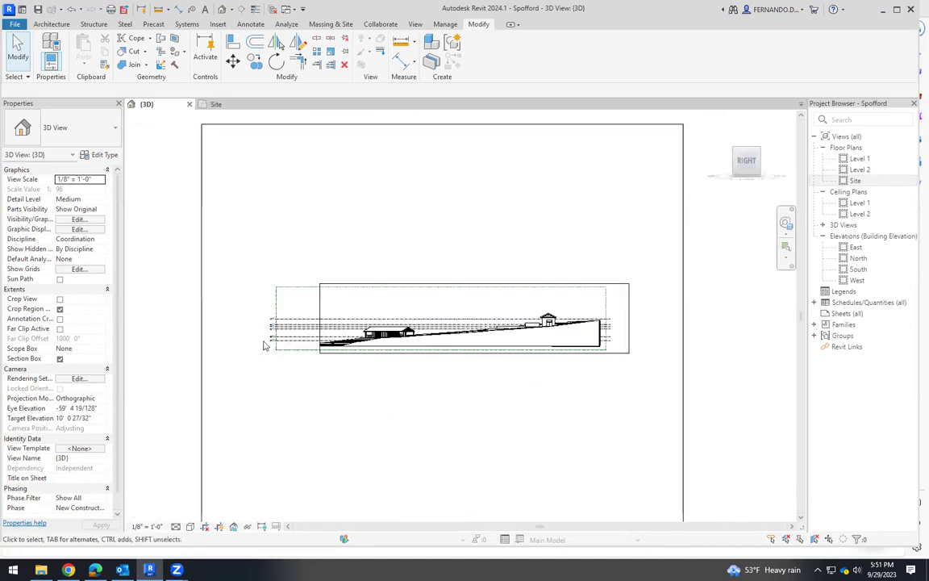
pyautogui.scroll(5, 274, 345)
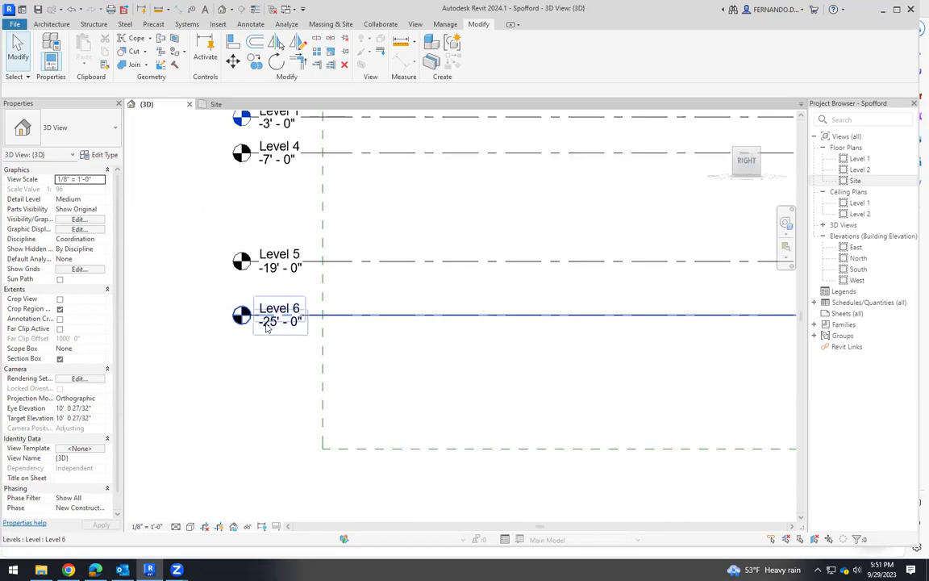
pyautogui.keyDown('shift'); pyautogui.moveTo(249, 341); pyautogui.dragTo(738, 165, button='middle'); pyautogui.keyUp('shift')
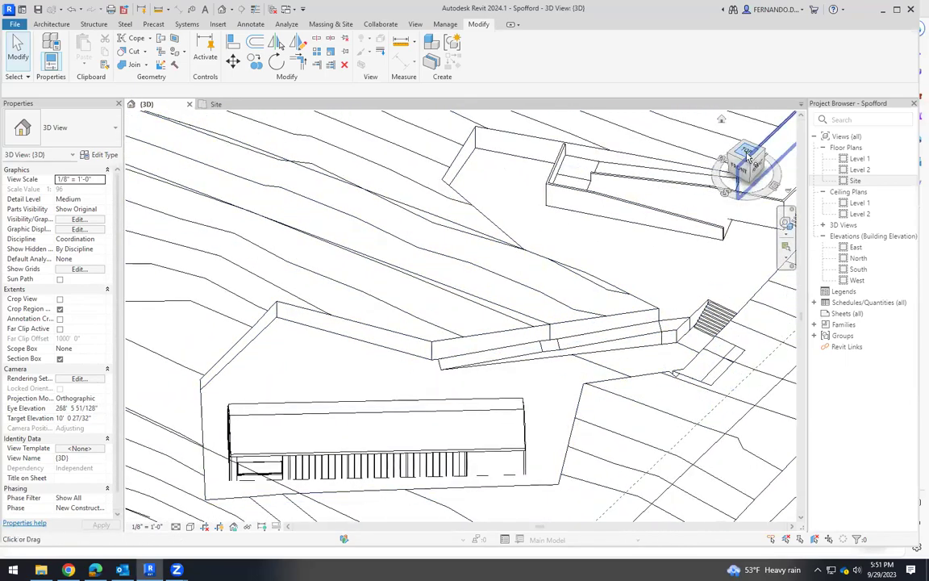
# In the top view, draw a Generic - 8" wall about 18' 7" long from the lowest stairs' upper inner corner to the landing corner
pyautogui.click(744, 163)
pyautogui.scroll(6, 565, 299)
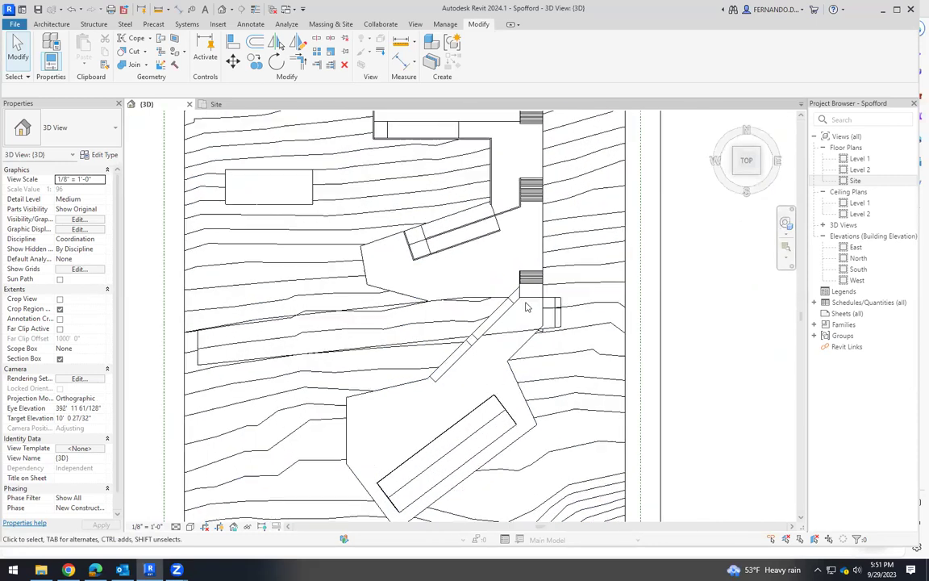
pyautogui.scroll(1, 530, 292)
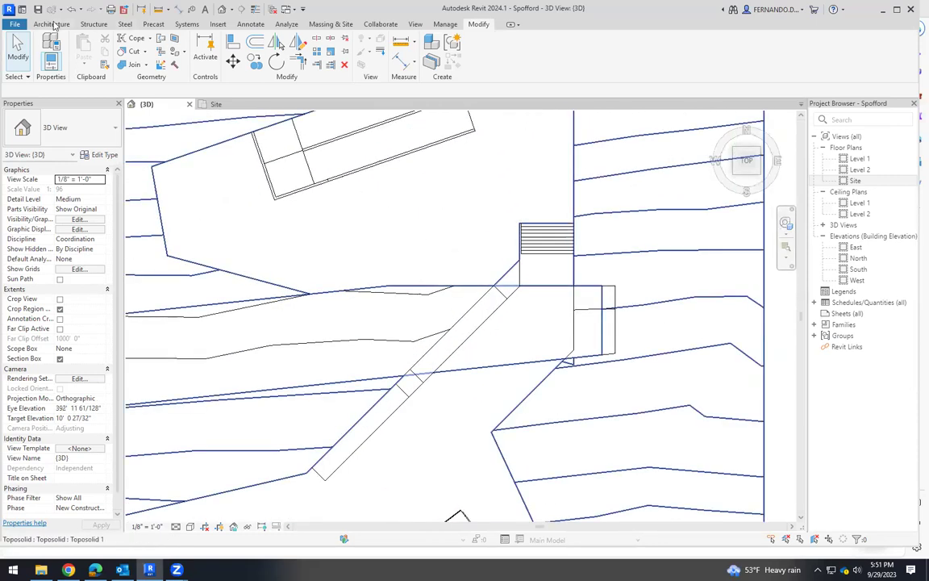
pyautogui.click(52, 25)
pyautogui.press('w')
pyautogui.press('a')
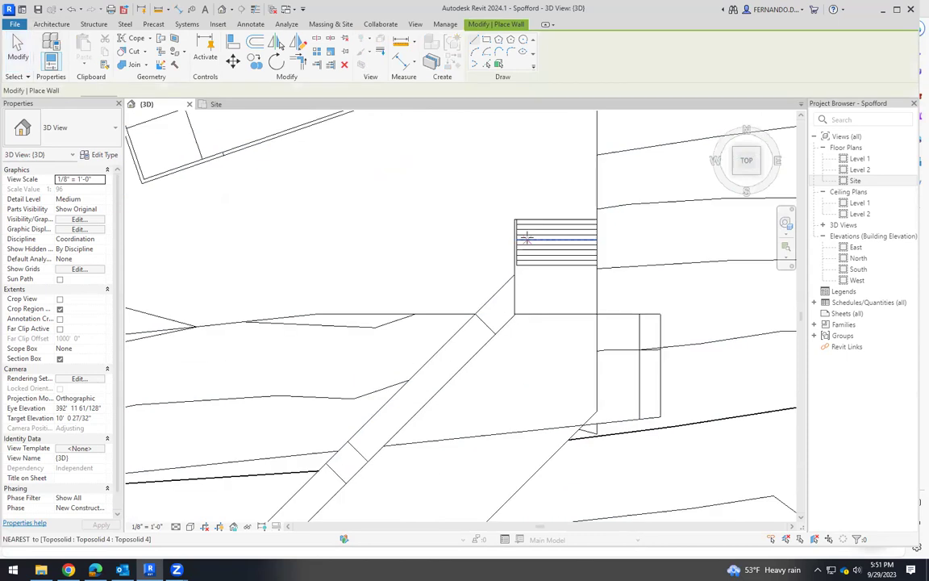
pyautogui.scroll(4, 528, 218)
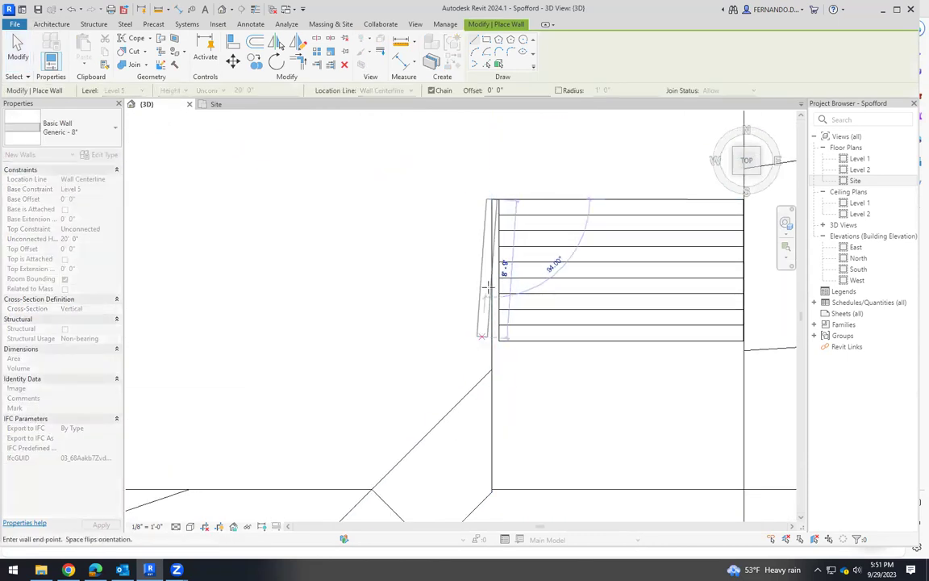
pyautogui.scroll(-4, 490, 424)
pyautogui.scroll(1, 499, 384)
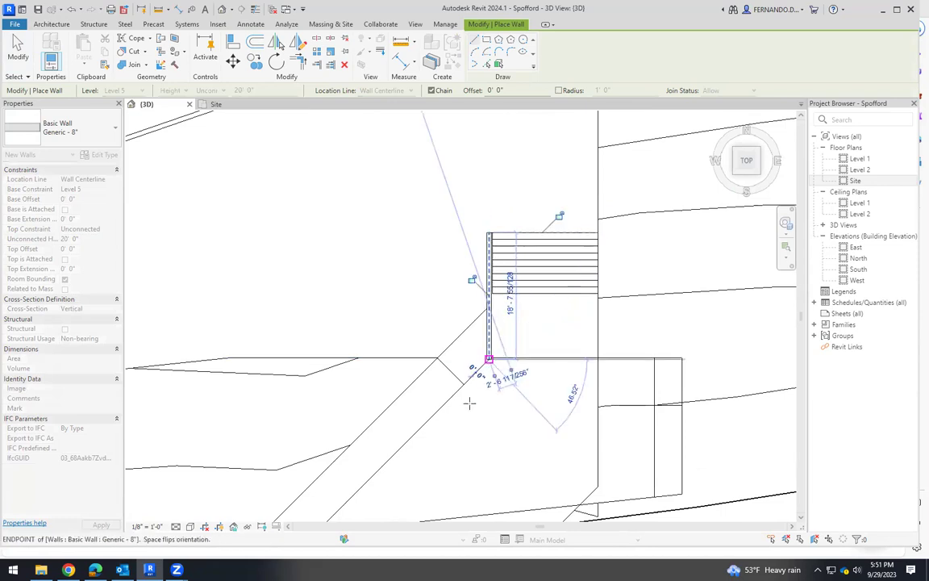
# Continue the Generic - 8" wall about 81' 2" along the diagonal ramp's outer edge to its lower end
pyautogui.scroll(-3, 470, 404)
pyautogui.click(473, 312)
pyautogui.scroll(2, 436, 306)
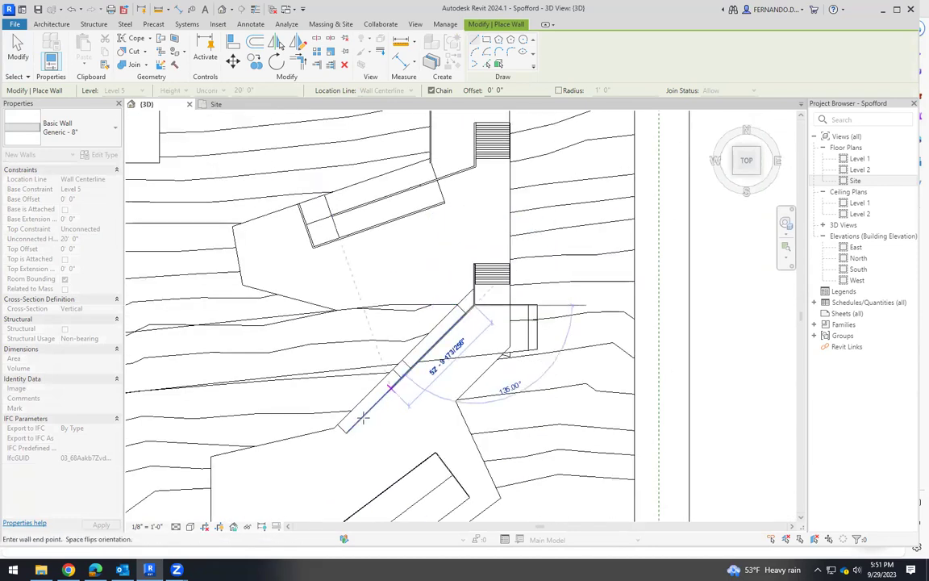
pyautogui.scroll(2, 362, 417)
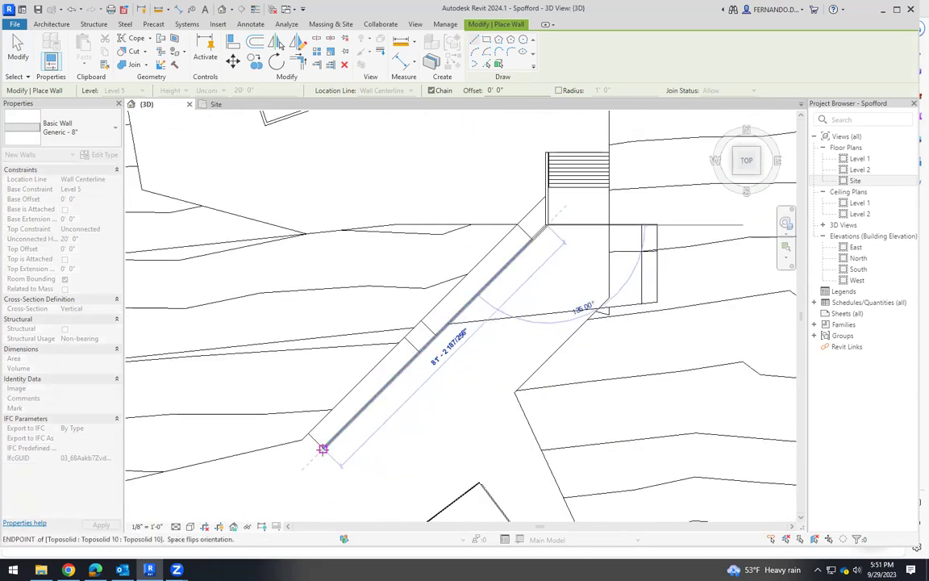
pyautogui.click(322, 448)
pyautogui.press('Escape')
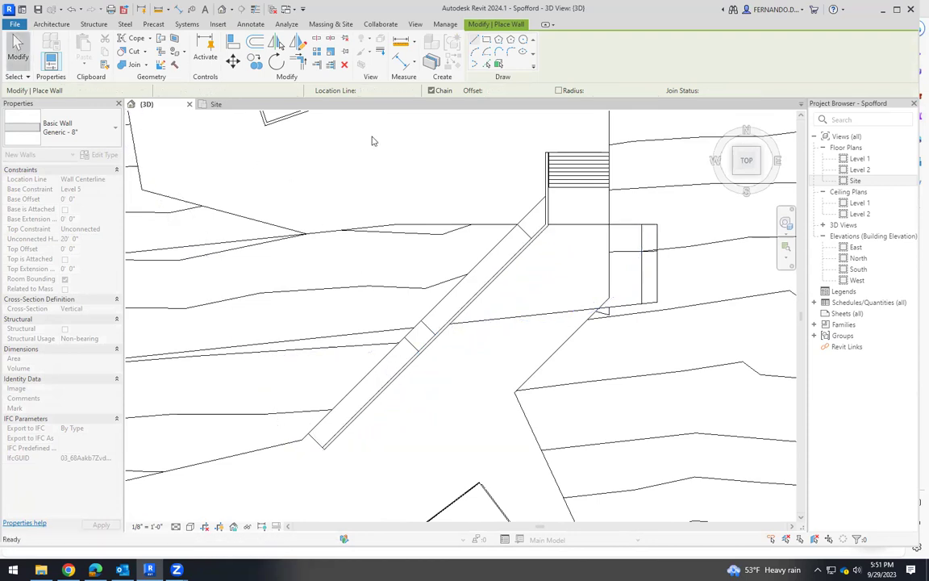
pyautogui.press('Escape')
pyautogui.scroll(2, 553, 153)
pyautogui.scroll(4, 552, 154)
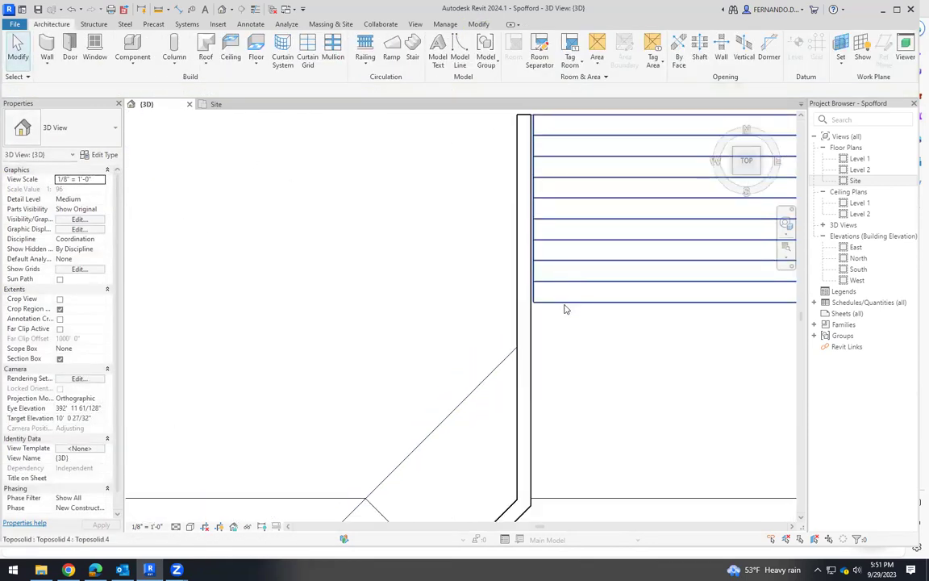
pyautogui.click(522, 288)
pyautogui.scroll(-5, 521, 288)
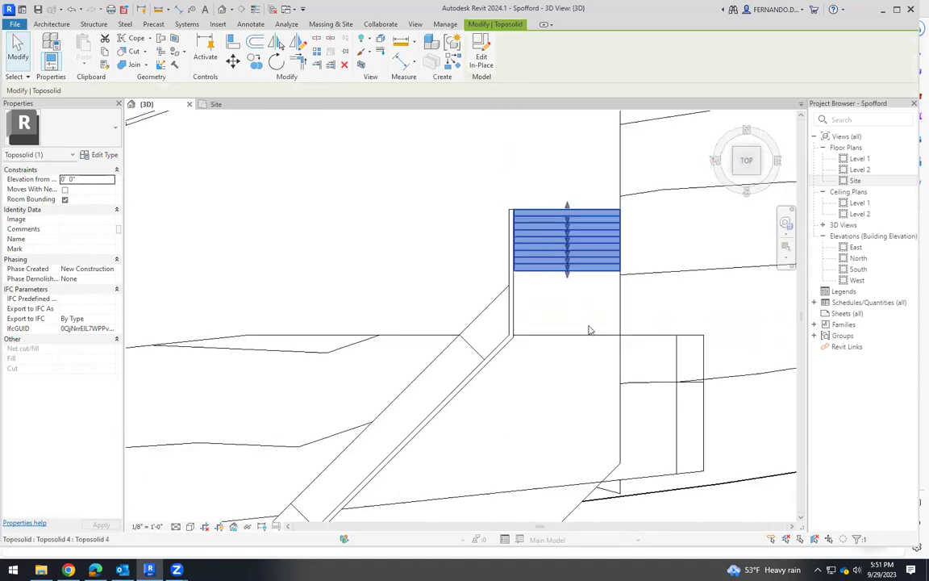
pyautogui.press('Escape')
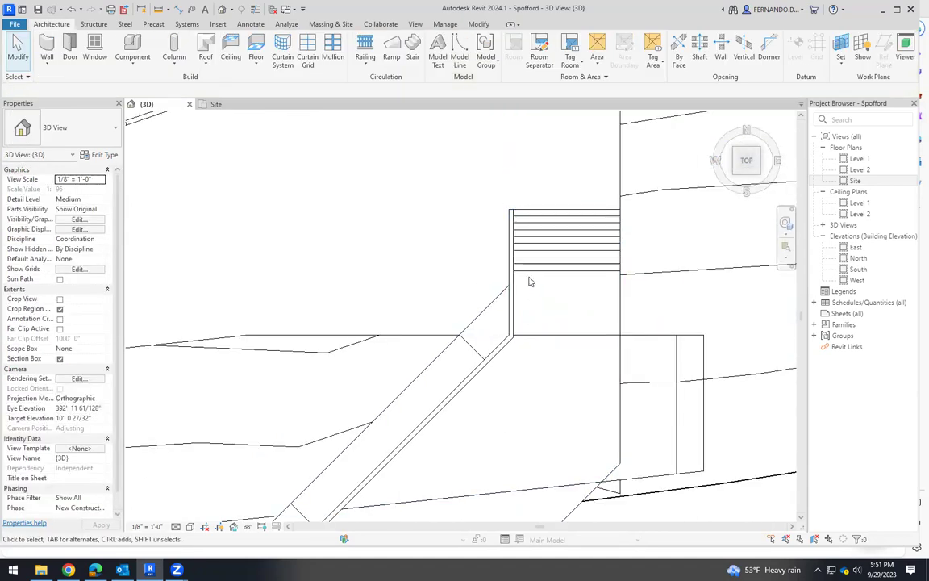
# Align the stair-side face of the short wall with the side edge of the stairs
pyautogui.scroll(4, 523, 264)
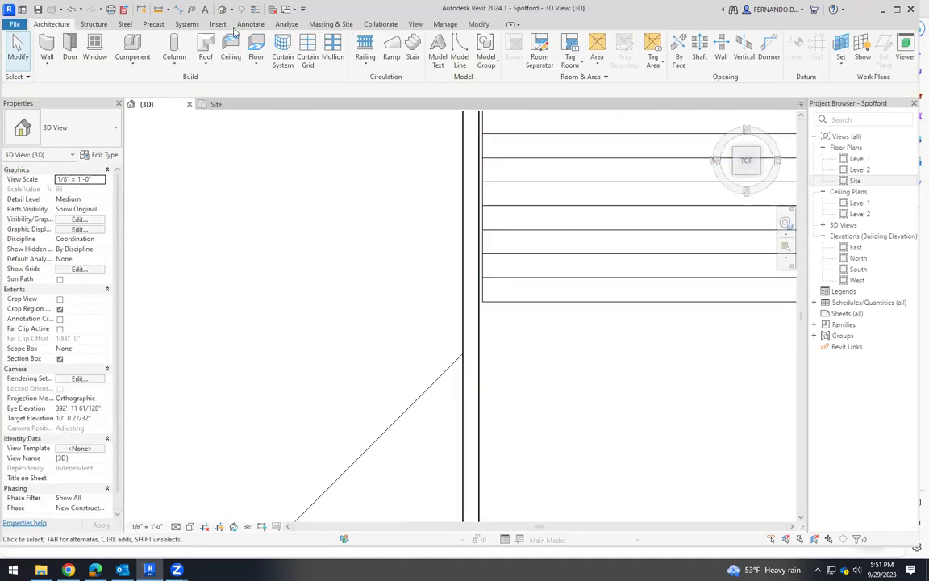
pyautogui.click(471, 259)
pyautogui.click(234, 42)
pyautogui.scroll(4, 476, 271)
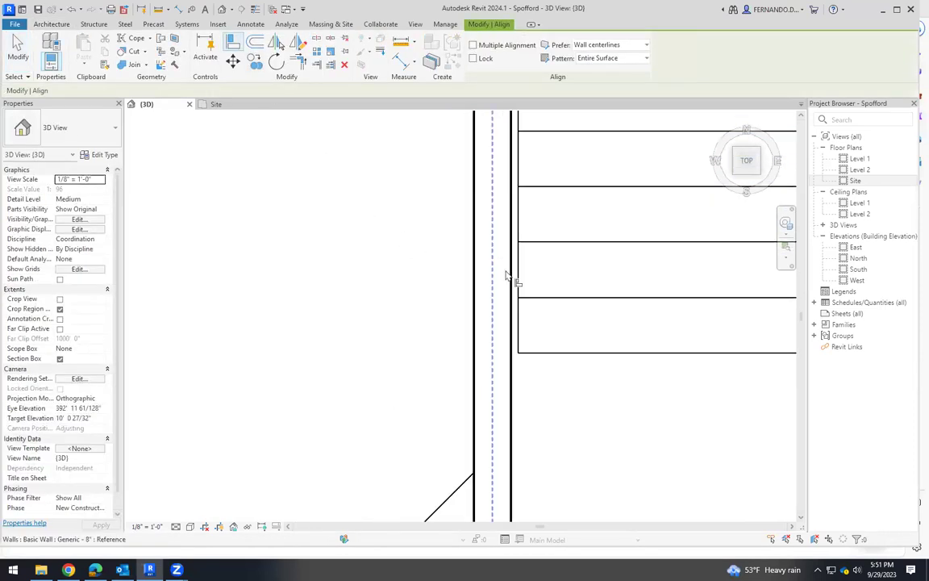
pyautogui.click(500, 297)
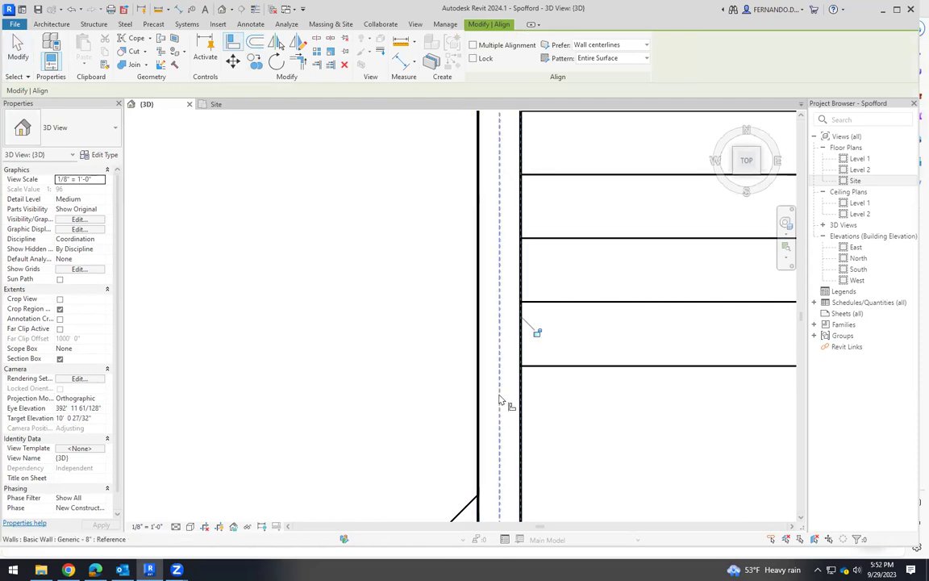
pyautogui.scroll(-2, 496, 277)
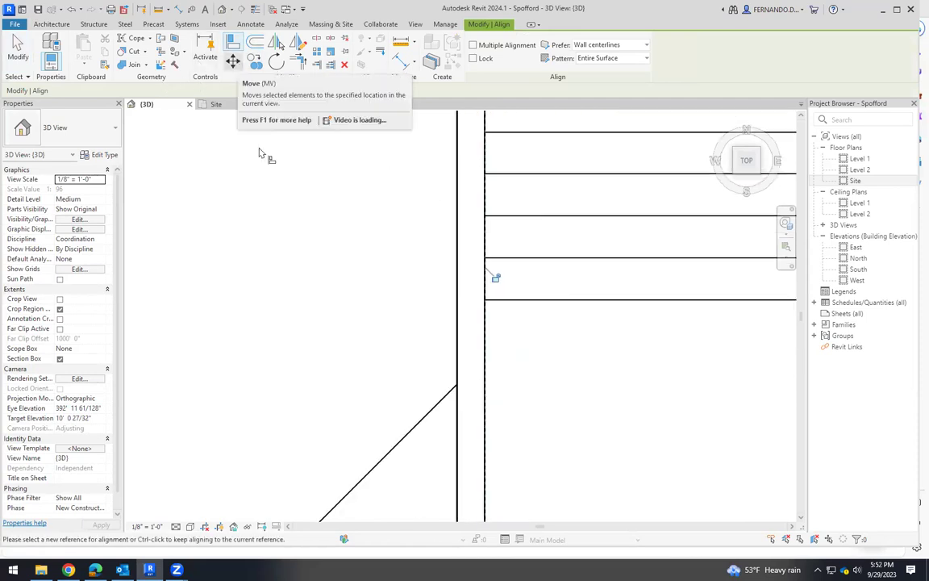
pyautogui.press('Escape')
# Set the base constraint of the short wall beside the lowest stairs to Level 6
pyautogui.scroll(-2, 617, 367)
pyautogui.keyDown('shift'); pyautogui.moveTo(616, 367); pyautogui.dragTo(615, 330, button='middle'); pyautogui.keyUp('shift')
pyautogui.scroll(-6, 585, 303)
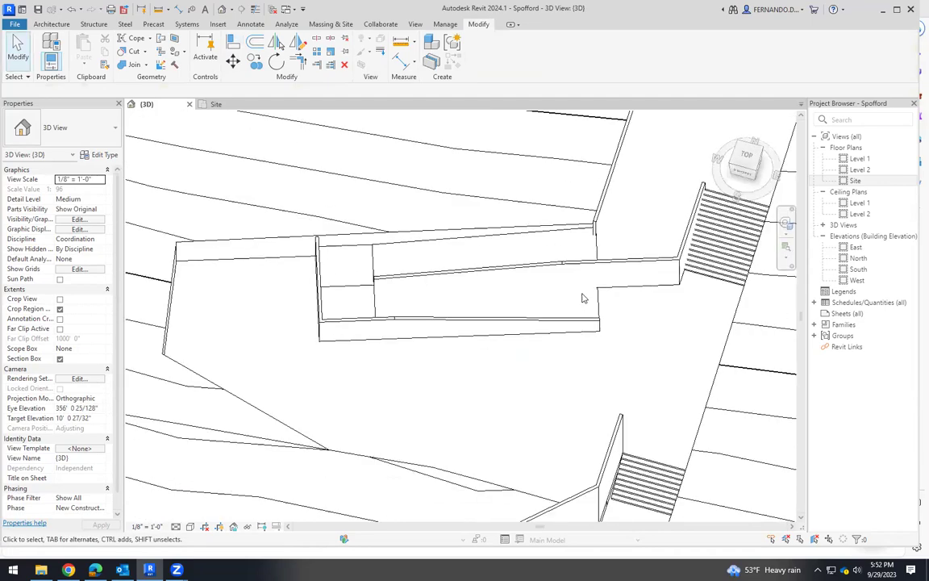
pyautogui.keyDown('shift'); pyautogui.moveTo(585, 298); pyautogui.dragTo(617, 375, button='middle'); pyautogui.keyUp('shift')
pyautogui.scroll(4, 621, 434)
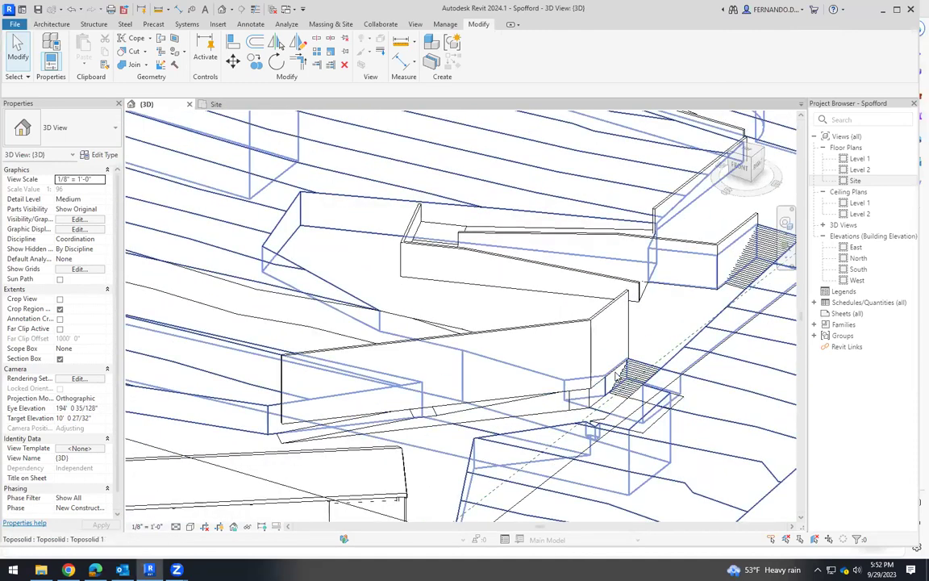
pyautogui.click(611, 373)
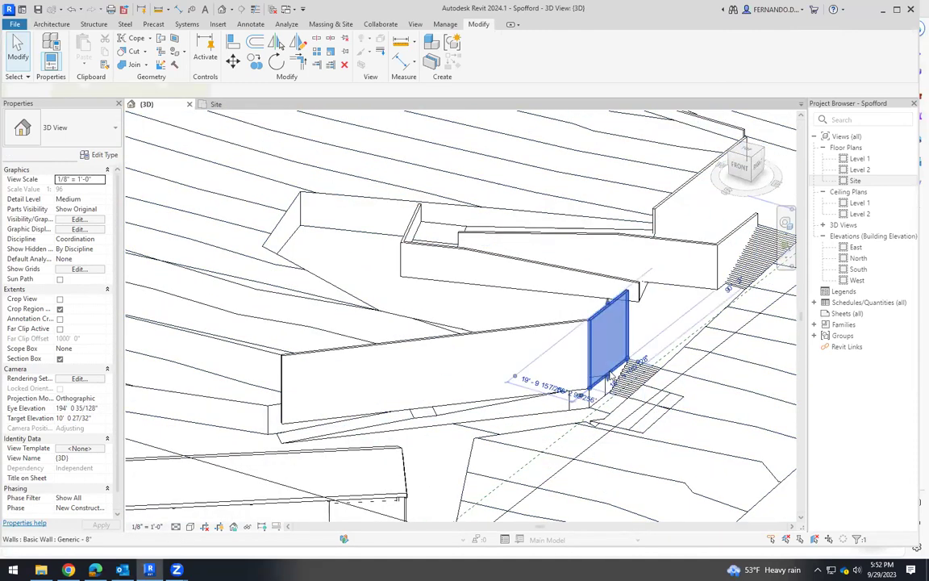
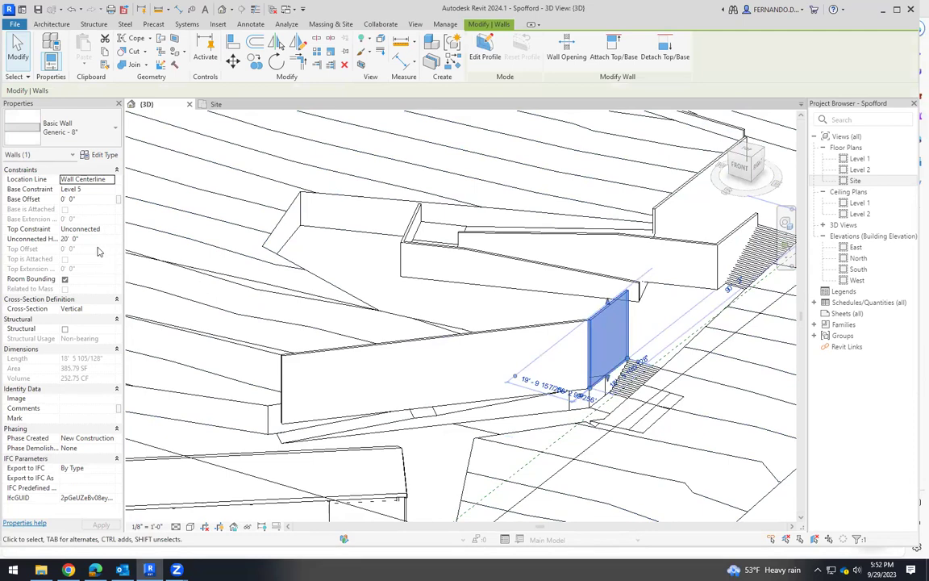
pyautogui.click(110, 188)
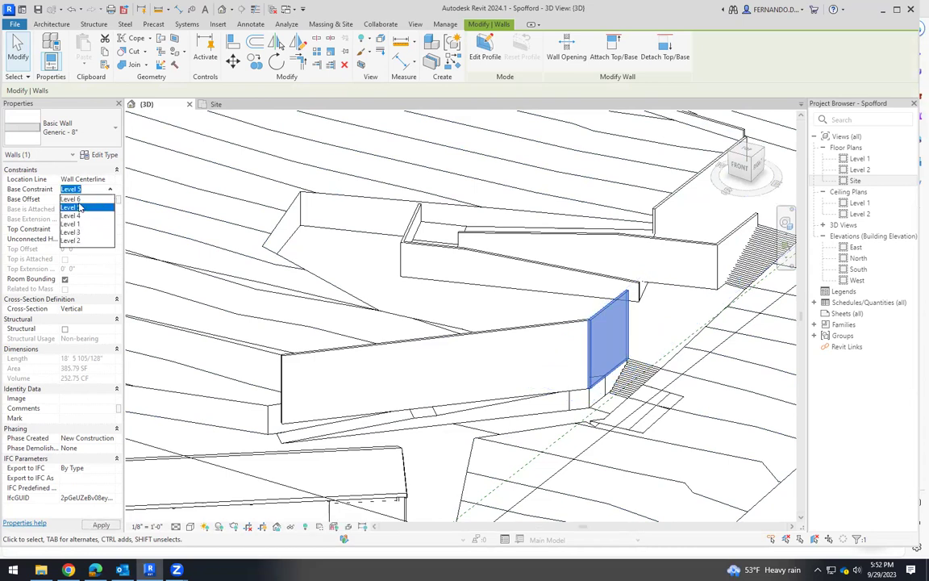
pyautogui.click(74, 198)
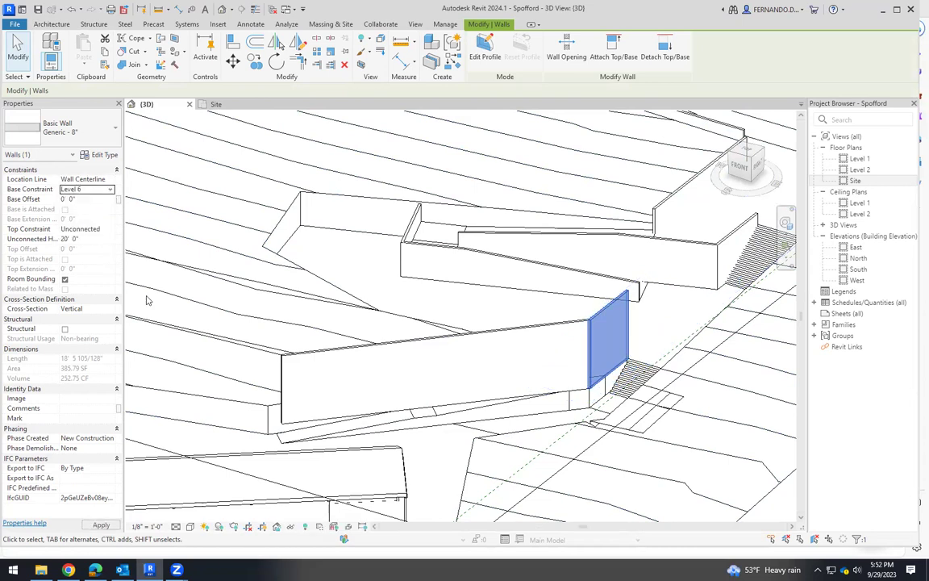
# Set the base constraint of the long wall along the diagonal ramp's outer edge to Level 6
pyautogui.click(416, 399)
pyautogui.click(112, 191)
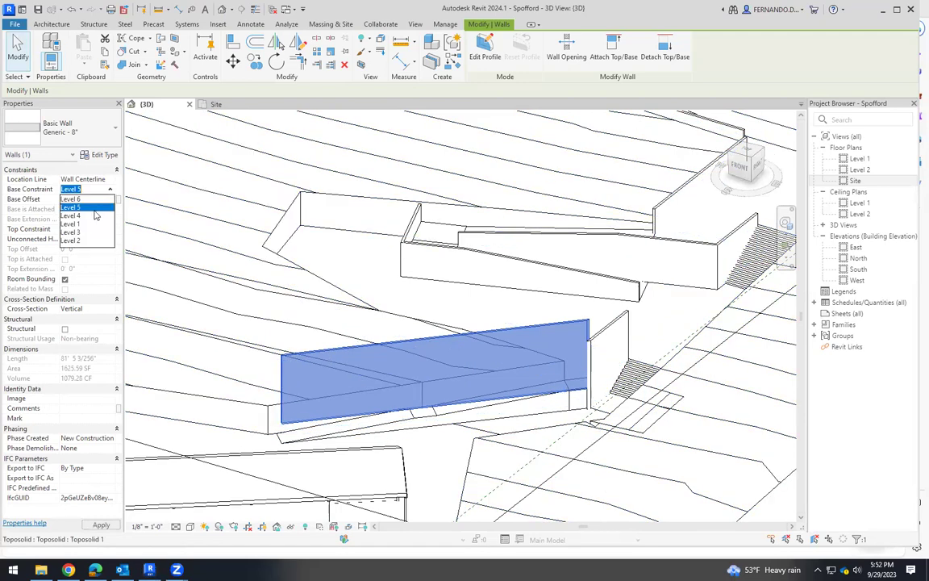
pyautogui.click(86, 199)
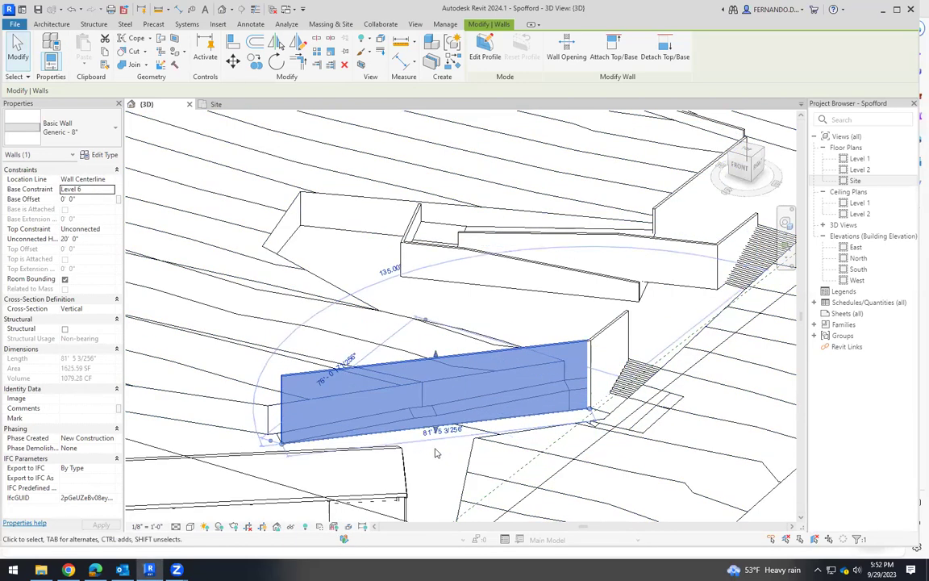
pyautogui.press('Escape')
# Set the unconnected height of the short wall beside the lowest stairs to 15' 0"
pyautogui.keyDown('shift'); pyautogui.moveTo(488, 450); pyautogui.dragTo(535, 406, button='middle'); pyautogui.keyUp('shift')
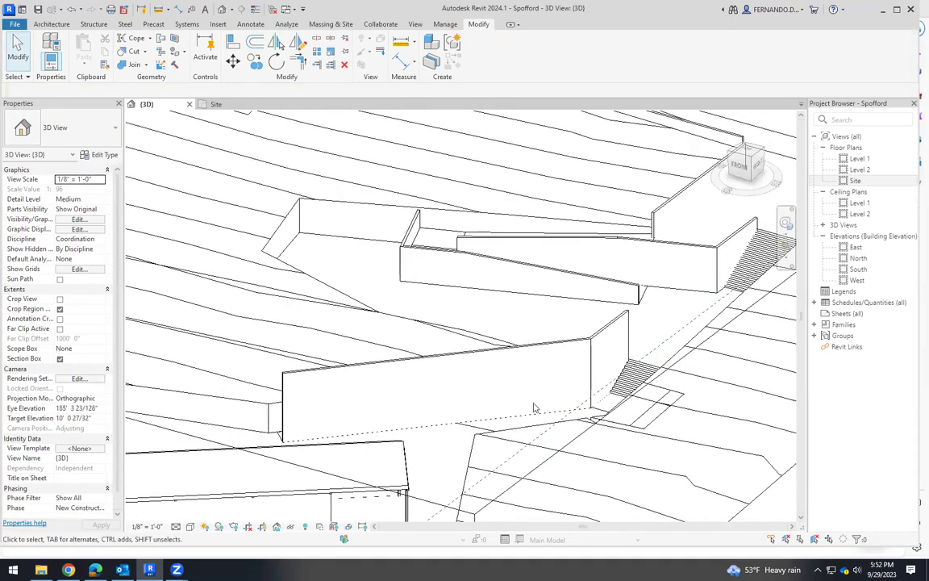
pyautogui.keyDown('shift'); pyautogui.moveTo(564, 365); pyautogui.dragTo(597, 330, button='middle'); pyautogui.keyUp('shift')
pyautogui.click(607, 347)
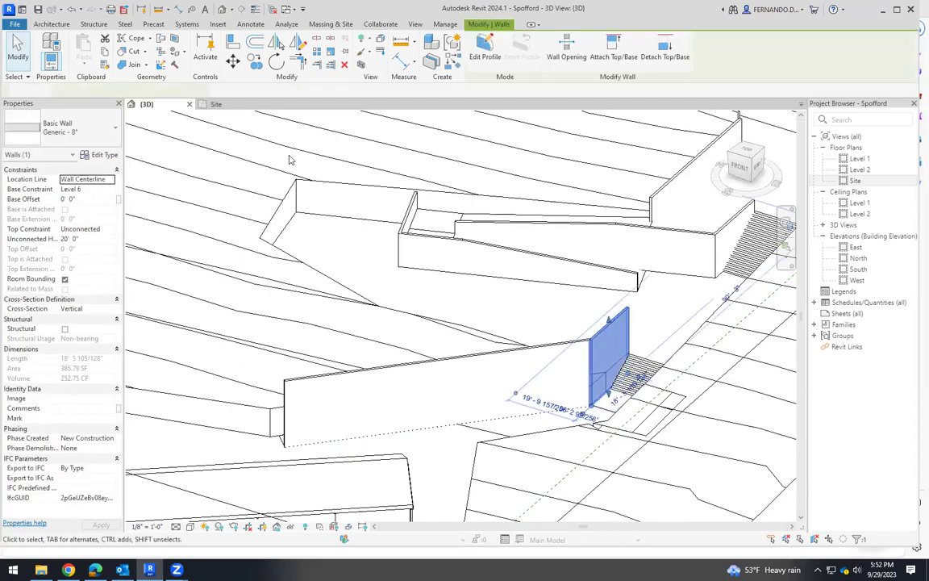
pyautogui.click(86, 239)
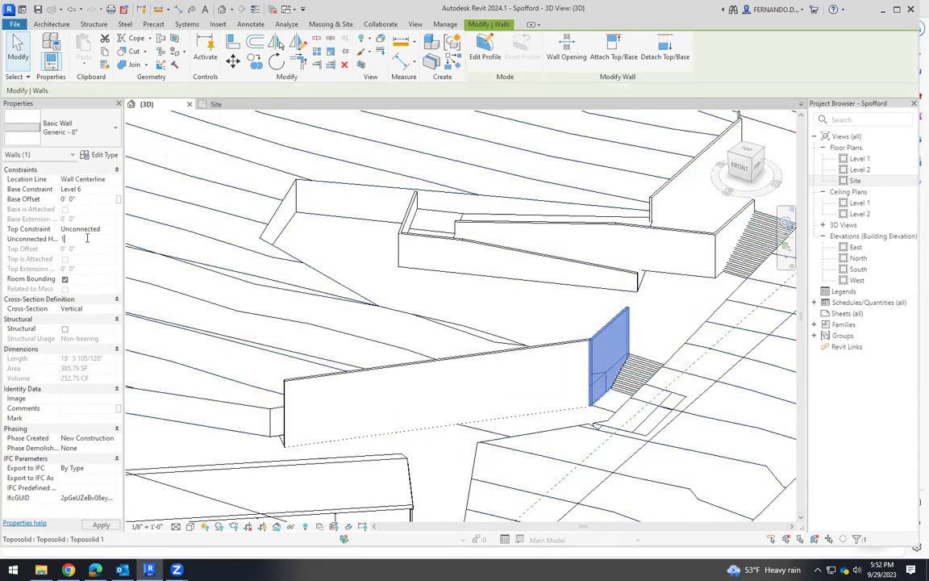
pyautogui.write('15')
pyautogui.press('Return')
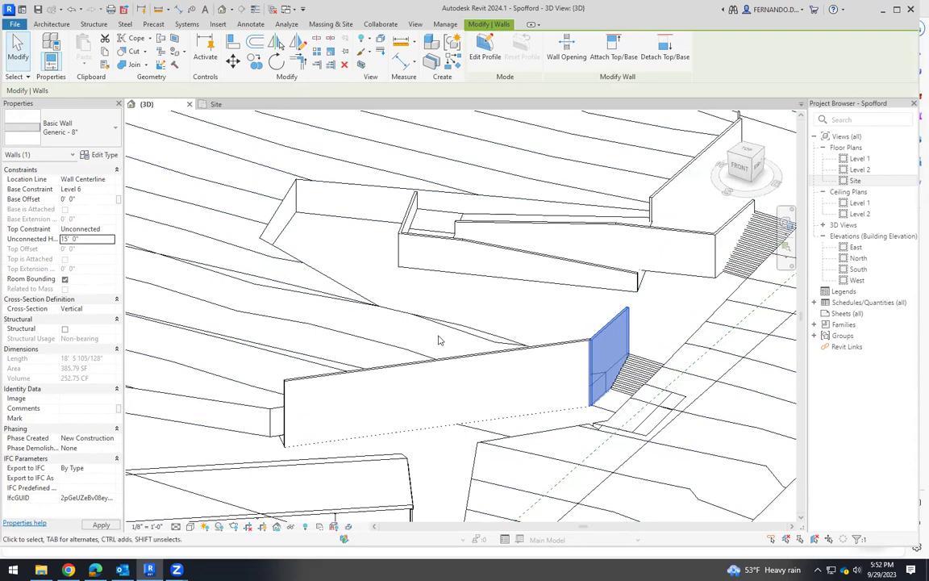
# Set the unconnected height of the long diagonal ramp wall to 15' 0"
pyautogui.click(574, 344)
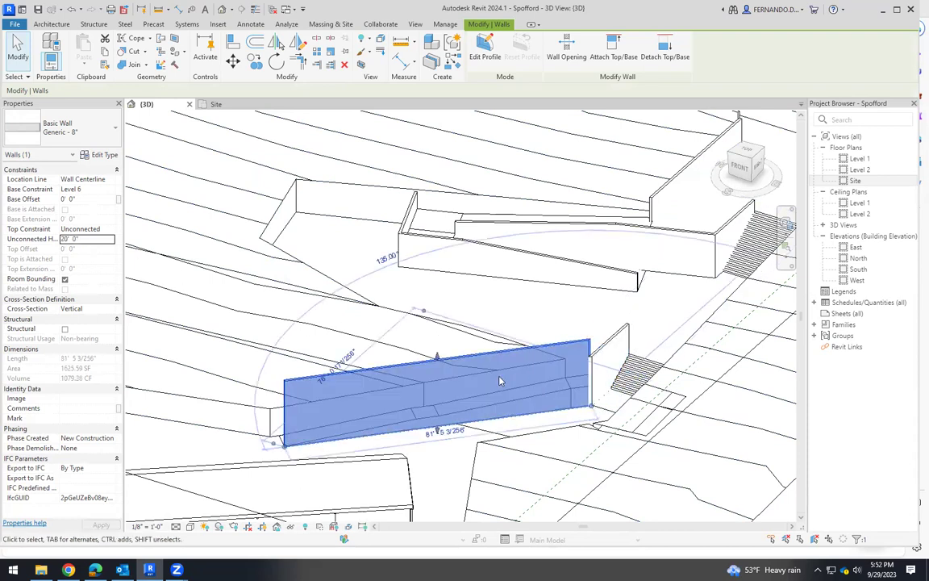
pyautogui.click(87, 239)
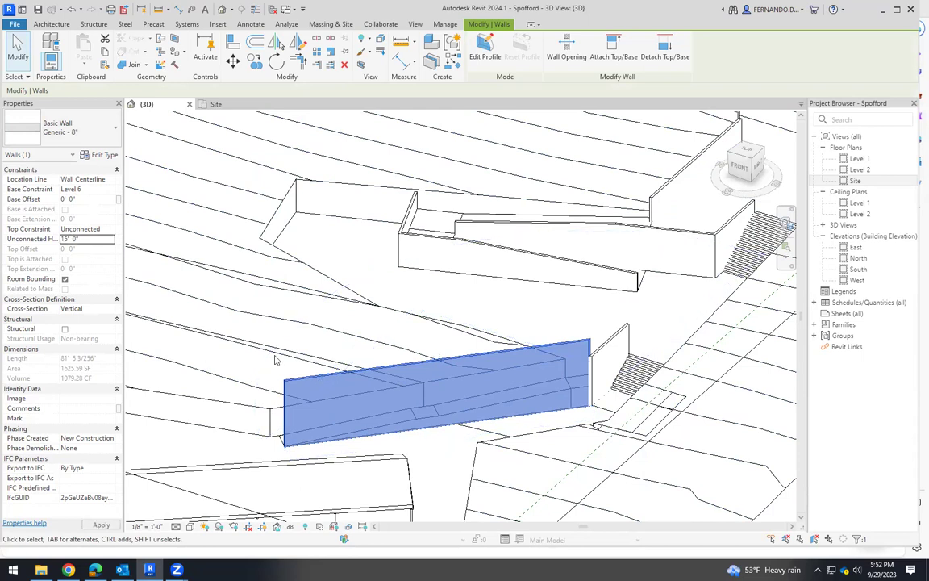
pyautogui.press('Return')
pyautogui.click(578, 322)
pyautogui.keyDown('shift'); pyautogui.moveTo(545, 395); pyautogui.dragTo(714, 340, button='middle'); pyautogui.keyUp('shift')
pyautogui.scroll(5, 489, 243)
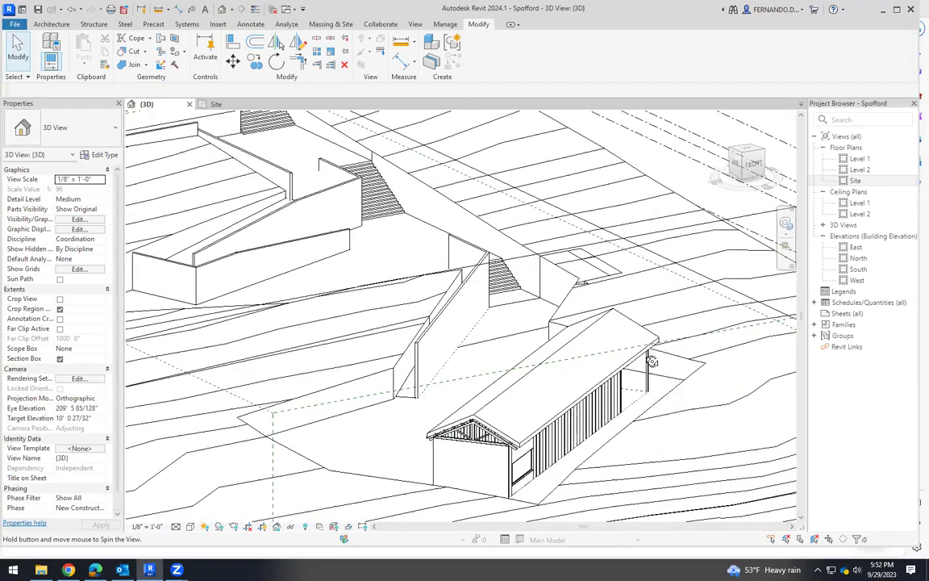
# Set the unconnected height of the short wall beside the lowest stairs to 12' 0"
pyautogui.keyDown('shift'); pyautogui.moveTo(490, 243); pyautogui.dragTo(517, 347, button='middle'); pyautogui.keyUp('shift')
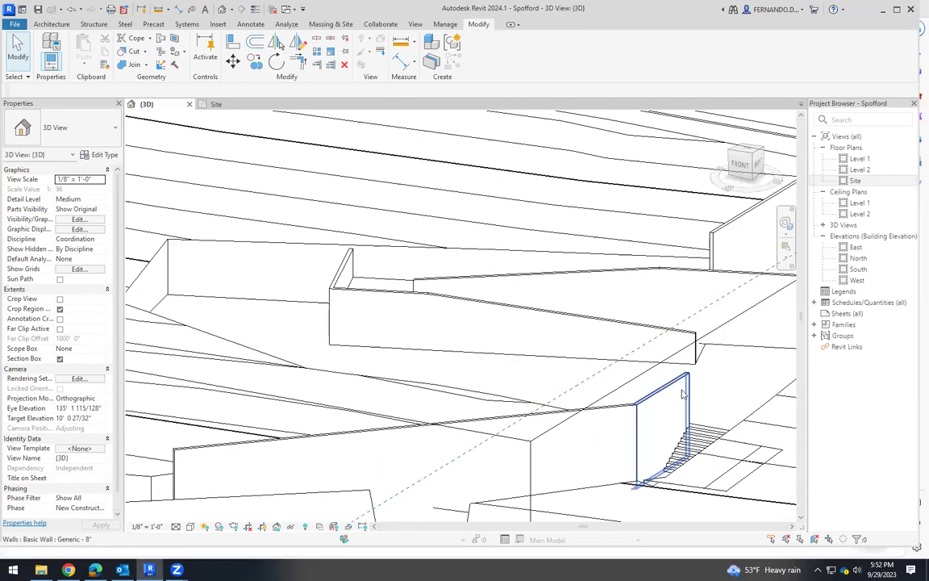
pyautogui.click(660, 423)
pyautogui.click(90, 239)
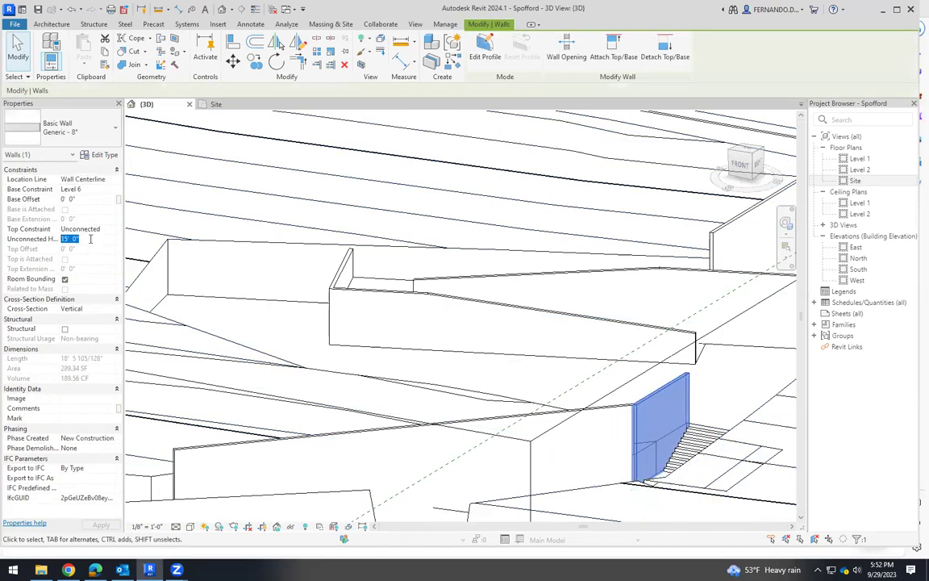
pyautogui.write('1\' 0"')
pyautogui.press('Return')
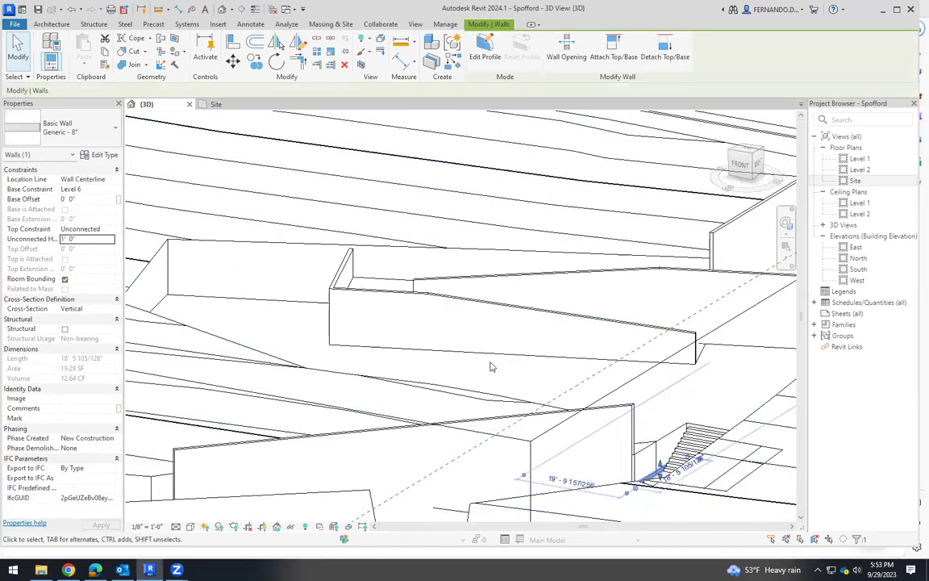
pyautogui.click(87, 231)
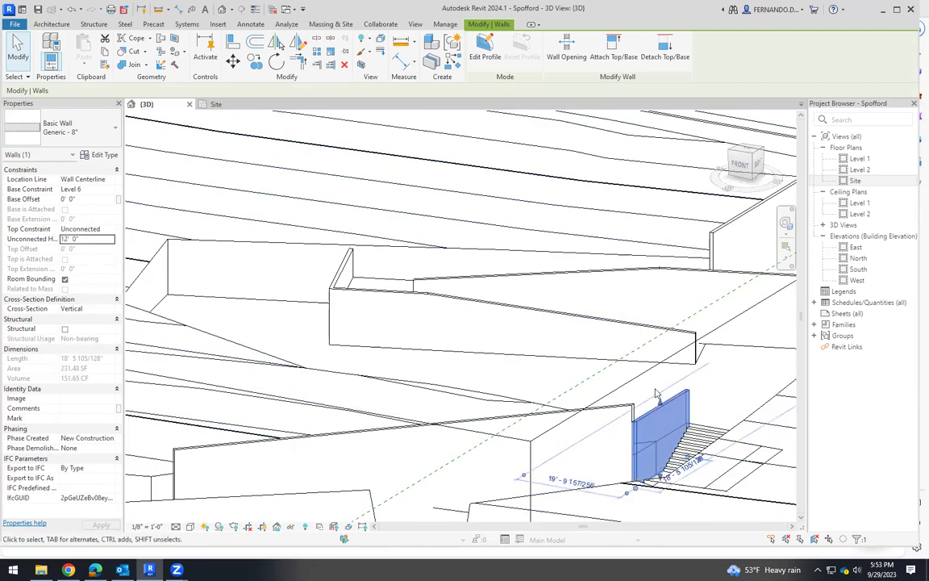
pyautogui.press('Escape')
# Set the unconnected height of the long diagonal ramp wall to 12' 0"
pyautogui.keyDown('shift'); pyautogui.moveTo(710, 395); pyautogui.dragTo(570, 345, button='middle'); pyautogui.keyUp('shift')
pyautogui.click(451, 355)
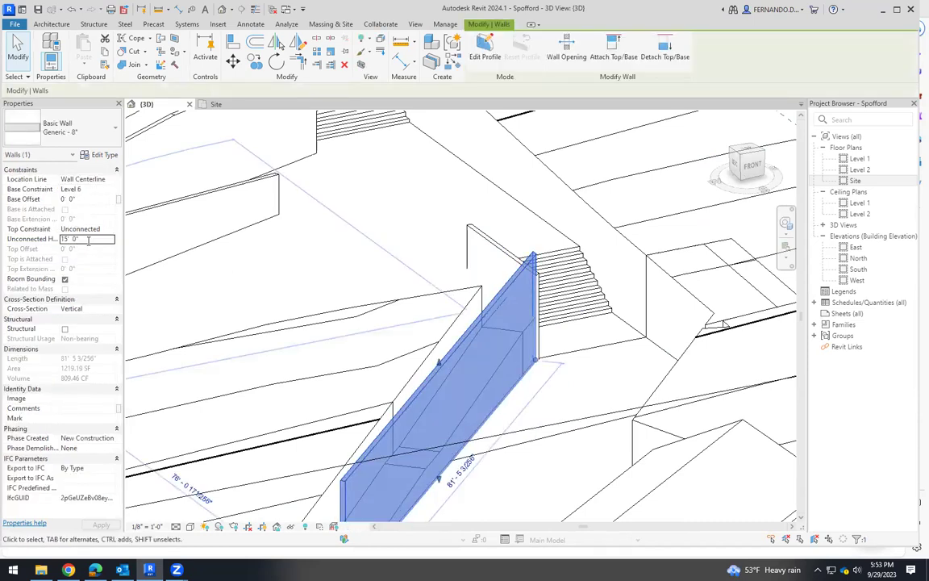
pyautogui.click(89, 240)
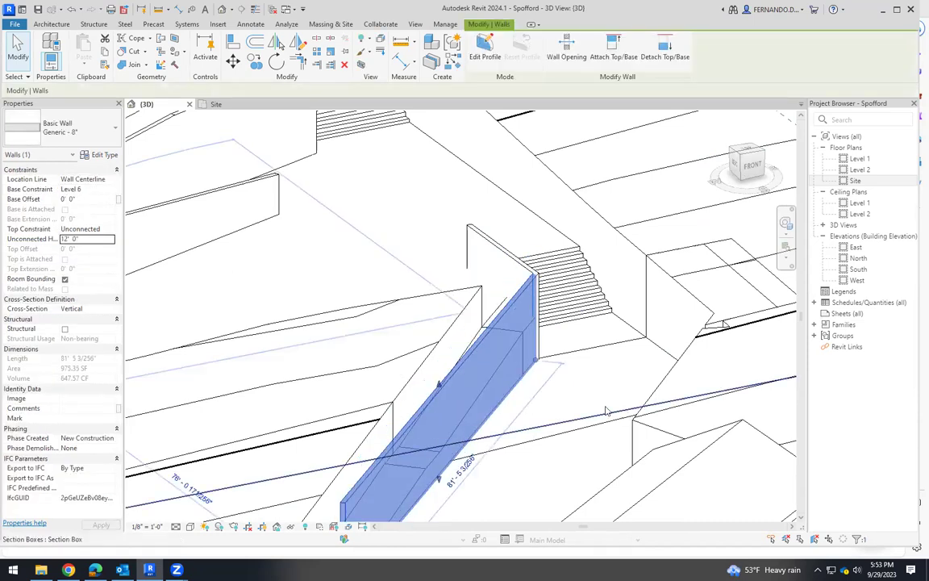
pyautogui.scroll(-3, 468, 359)
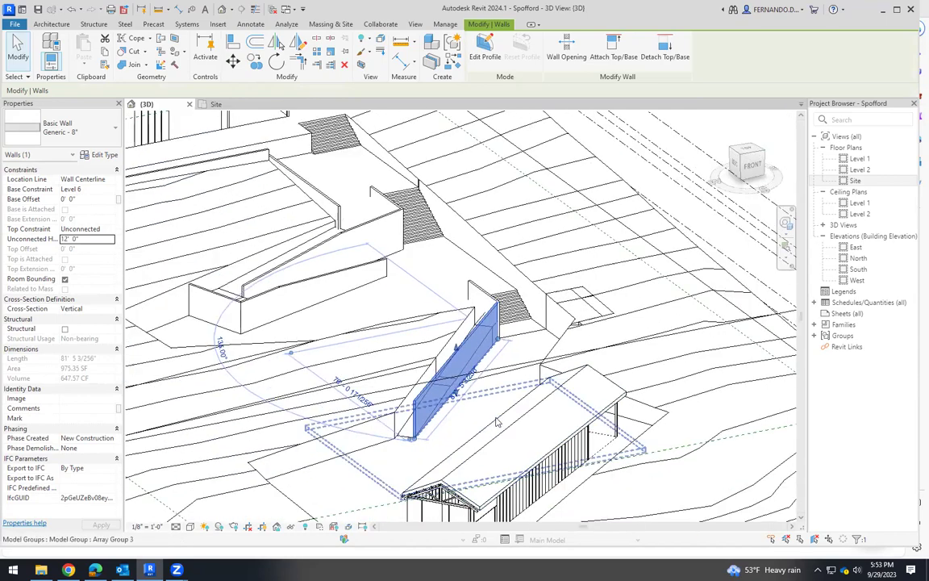
# Edit the long ramp wall's profile and delete its straight top line
pyautogui.keyDown('shift'); pyautogui.moveTo(502, 425); pyautogui.dragTo(409, 445, button='middle'); pyautogui.keyUp('shift')
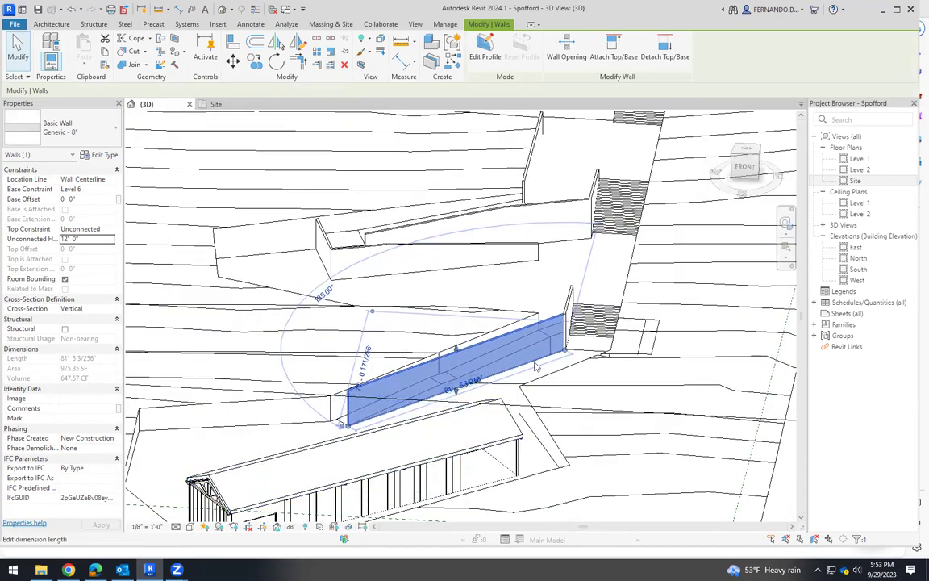
pyautogui.click(485, 49)
pyautogui.scroll(5, 558, 334)
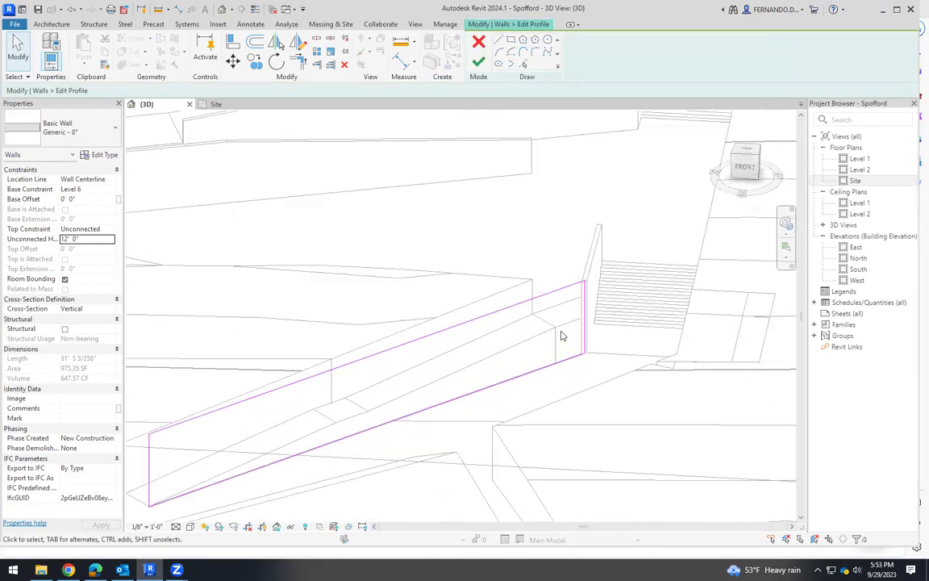
pyautogui.click(563, 277)
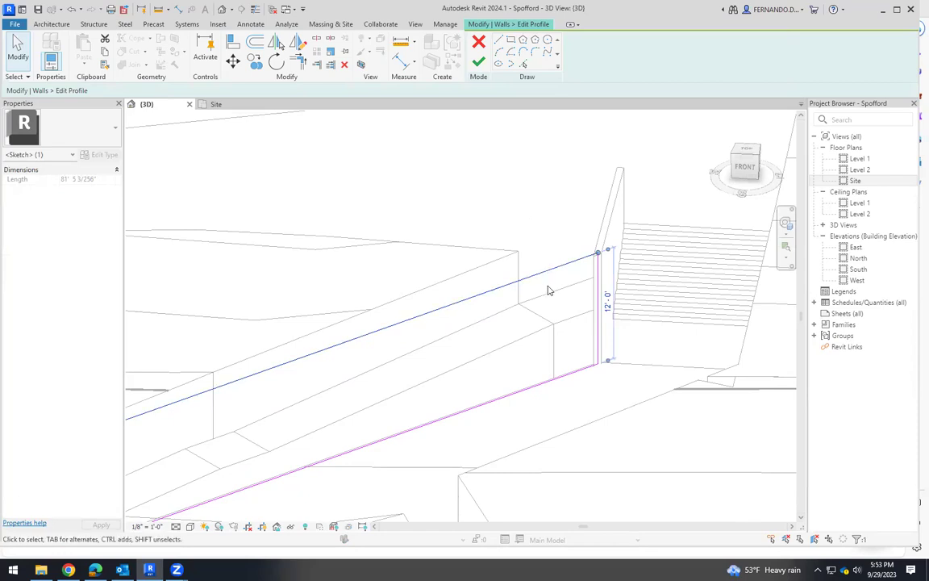
pyautogui.press('Delete')
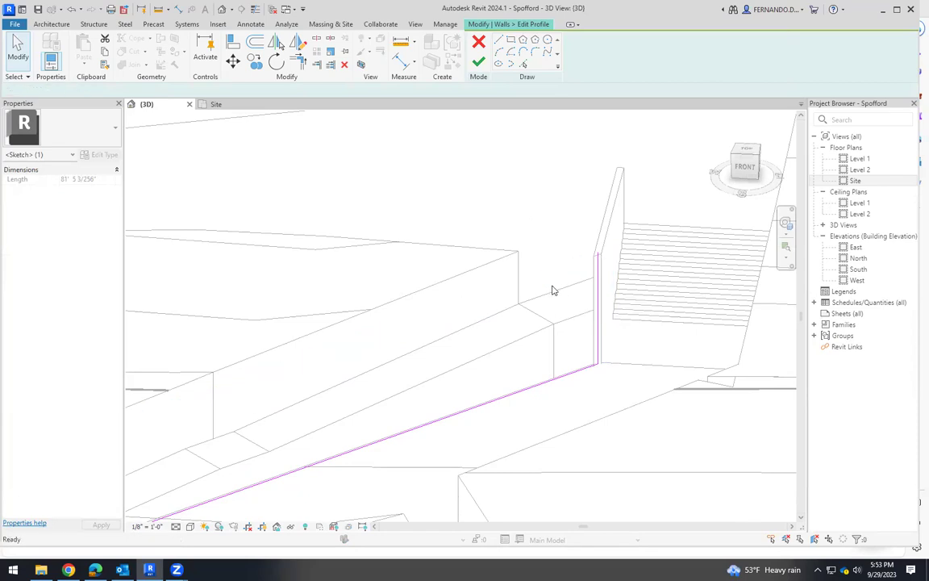
# Sketch a new top edge of chained lines from the stair-end corner toward the lower end, following the ramp's slopes and landing
pyautogui.press('l')
pyautogui.press('i')
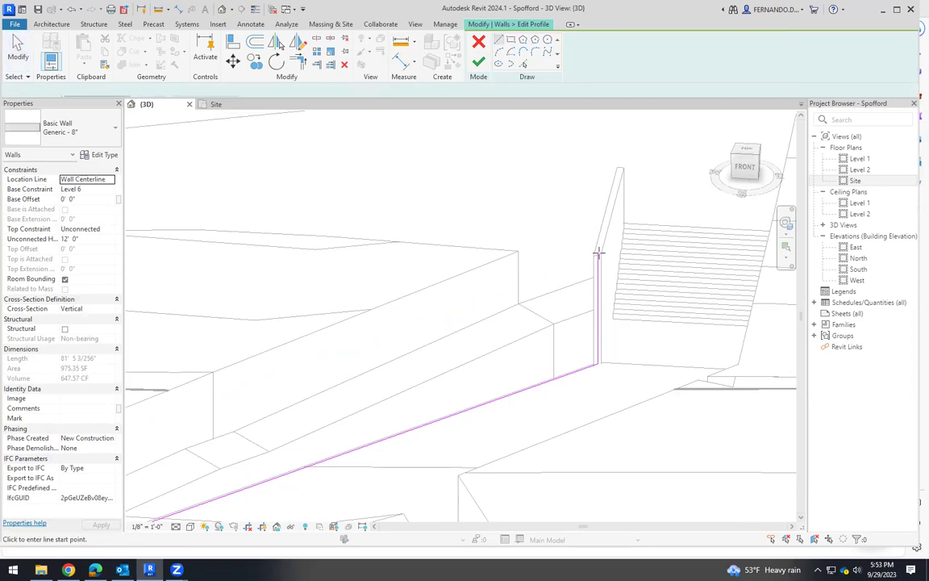
pyautogui.click(597, 254)
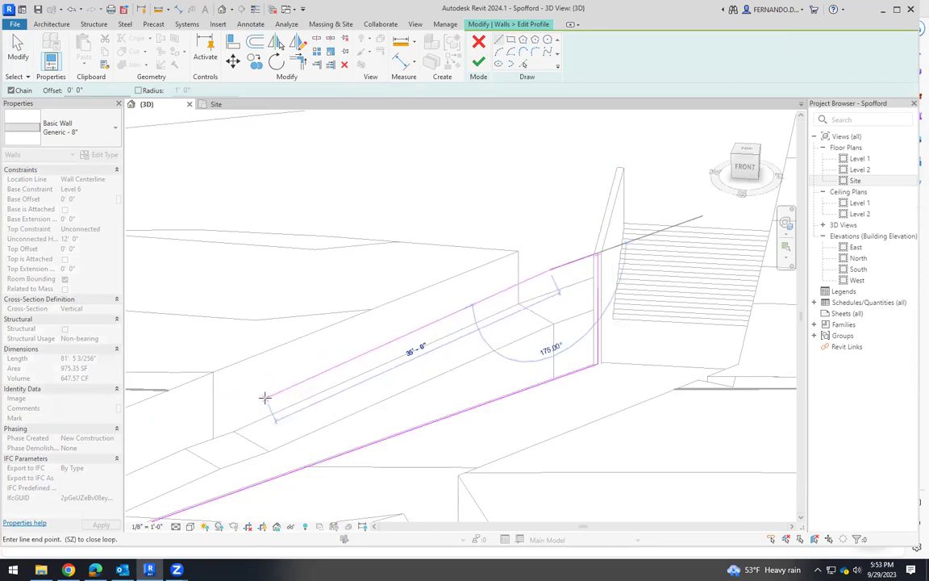
pyautogui.click(256, 400)
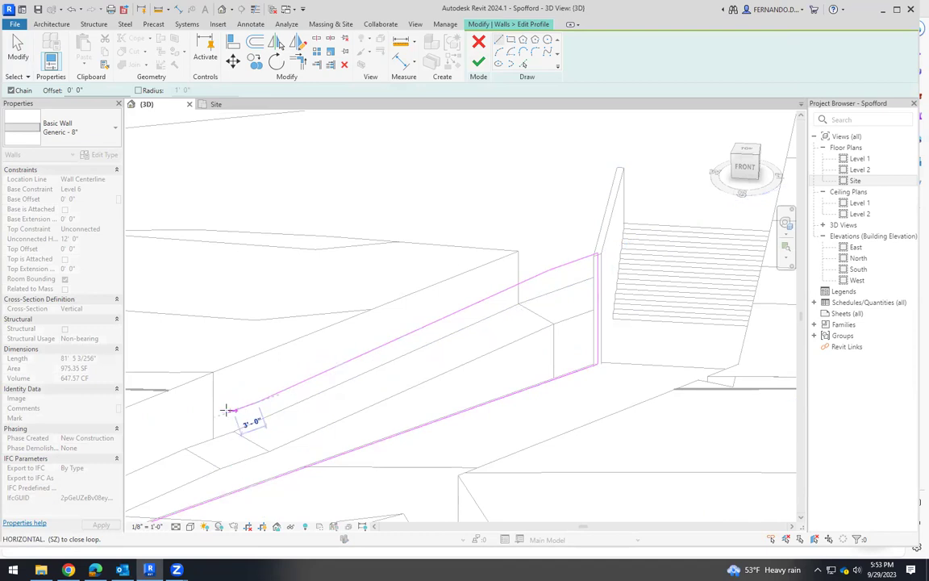
pyautogui.moveTo(200, 422)
pyautogui.keyDown('shift'); pyautogui.mouseDown(button='middle')
pyautogui.moveTo(403, 380)
pyautogui.moveTo(347, 339)
pyautogui.moveTo(299, 398)
pyautogui.mouseUp(button='middle'); pyautogui.keyUp('shift')
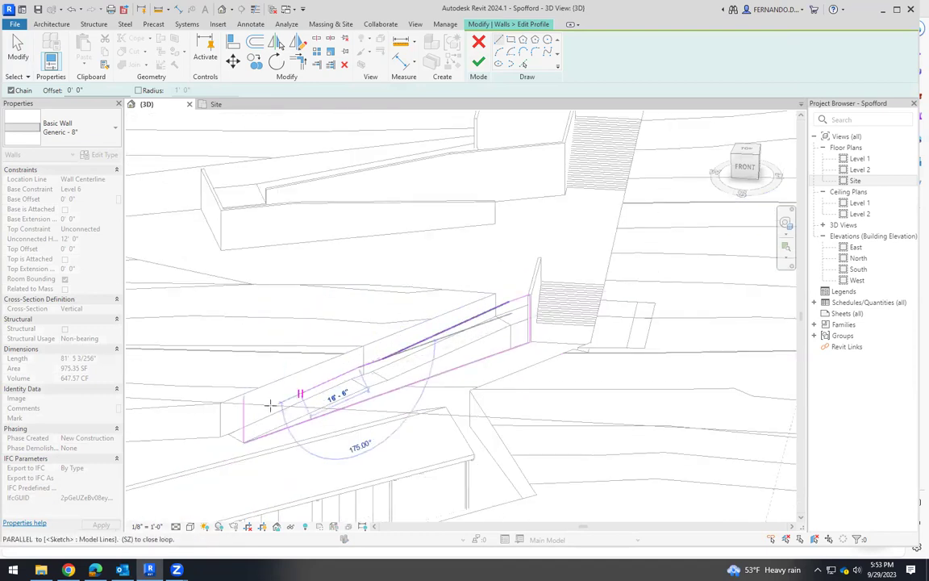
pyautogui.scroll(2, 271, 406)
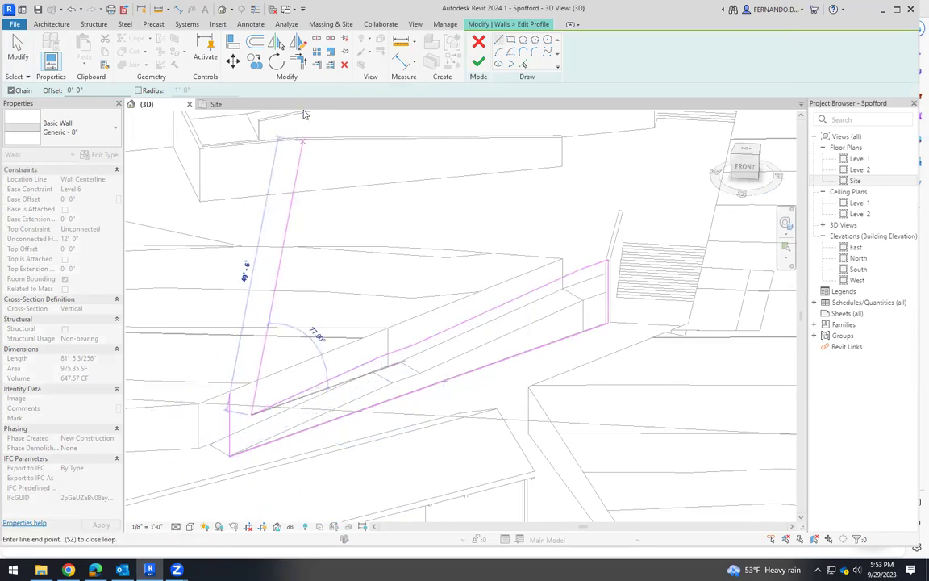
# Trim the last sloping line and the vertical line at the wall's lower end to a corner, and finish the profile
pyautogui.click(298, 62)
pyautogui.click(233, 443)
pyautogui.click(270, 410)
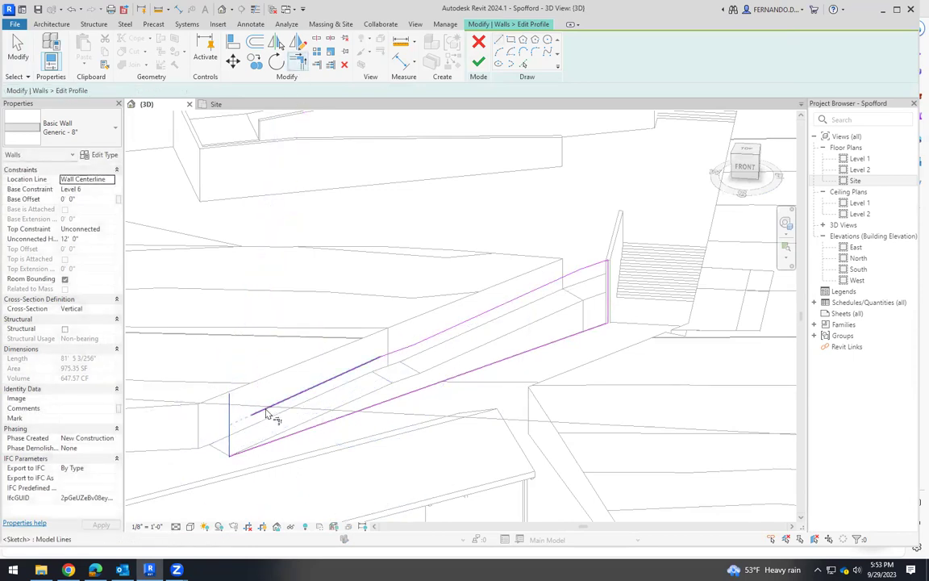
pyautogui.click(478, 62)
pyautogui.click(488, 392)
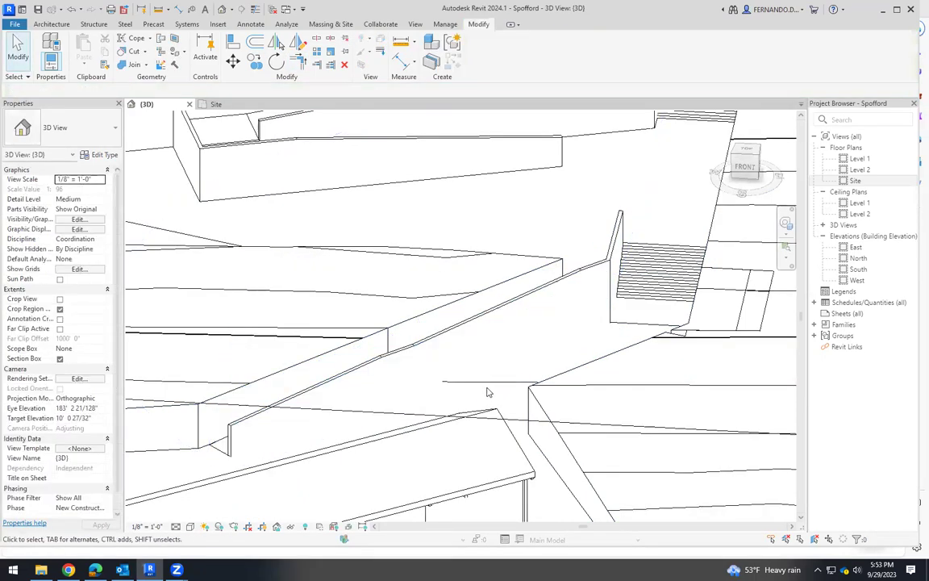
pyautogui.scroll(-2, 488, 392)
pyautogui.moveTo(522, 384)
pyautogui.keyDown('shift'); pyautogui.mouseDown(button='middle')
pyautogui.moveTo(522, 418)
pyautogui.moveTo(513, 369)
pyautogui.mouseUp(button='middle'); pyautogui.keyUp('shift')
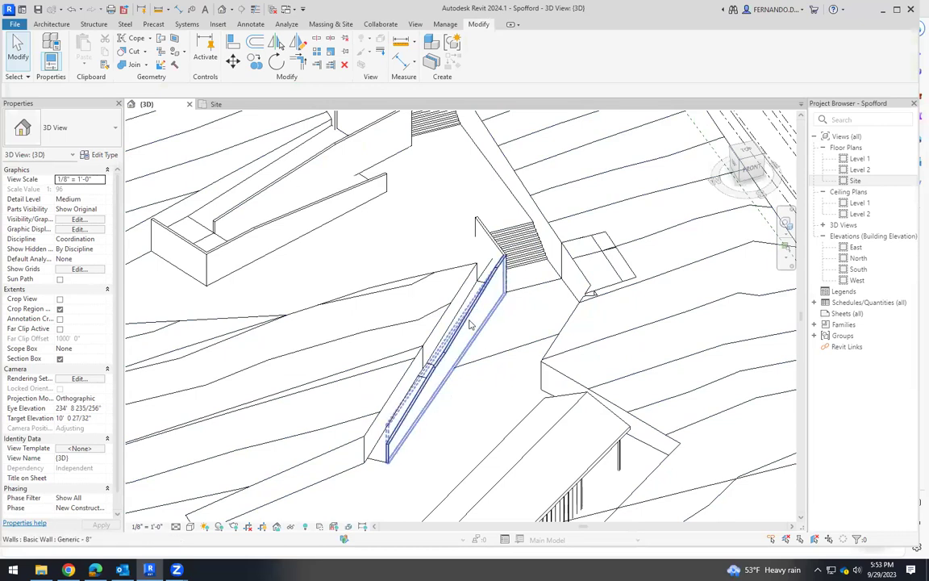
# Raise the base of the long ramp wall slightly, to a base offset of about 0' 3"
pyautogui.click(424, 400)
pyautogui.scroll(4, 450, 387)
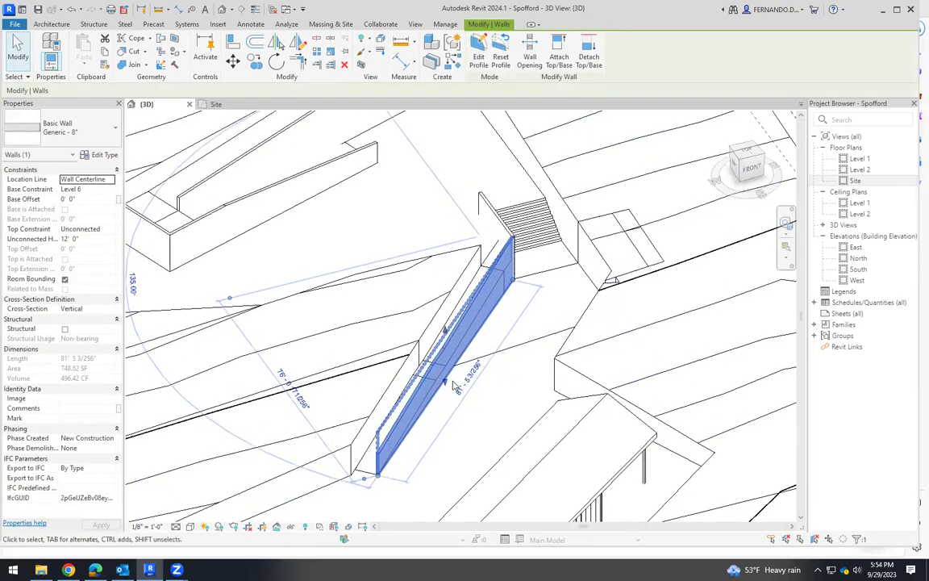
pyautogui.moveTo(436, 380)
pyautogui.mouseDown()
pyautogui.moveTo(448, 402)
pyautogui.moveTo(442, 376)
pyautogui.mouseUp()
pyautogui.click(473, 415)
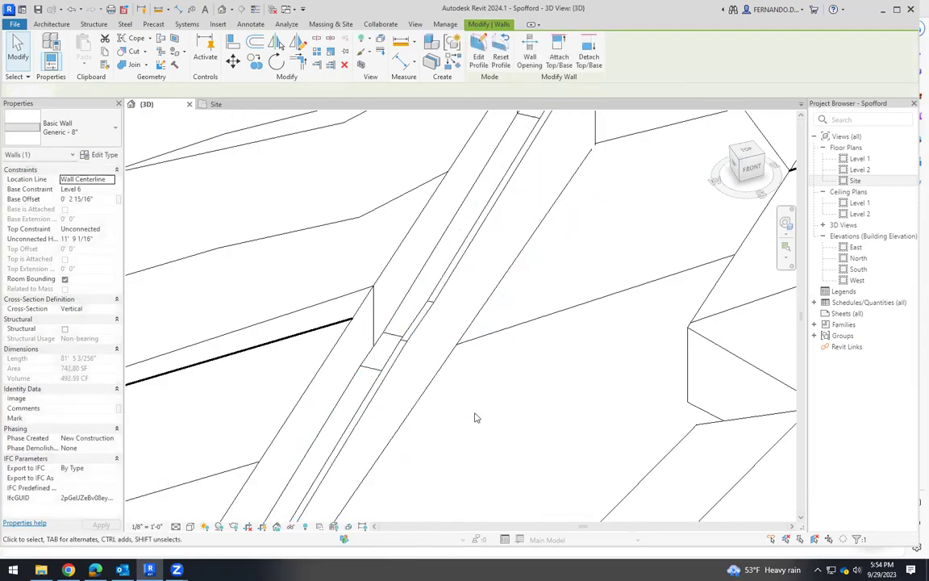
# Examine the new ramp walls, the stairs and the upper terraces of the site from several angles
pyautogui.scroll(-5, 456, 349)
pyautogui.keyDown('shift'); pyautogui.moveTo(457, 347); pyautogui.dragTo(582, 377, button='middle'); pyautogui.keyUp('shift')
pyautogui.scroll(3, 583, 377)
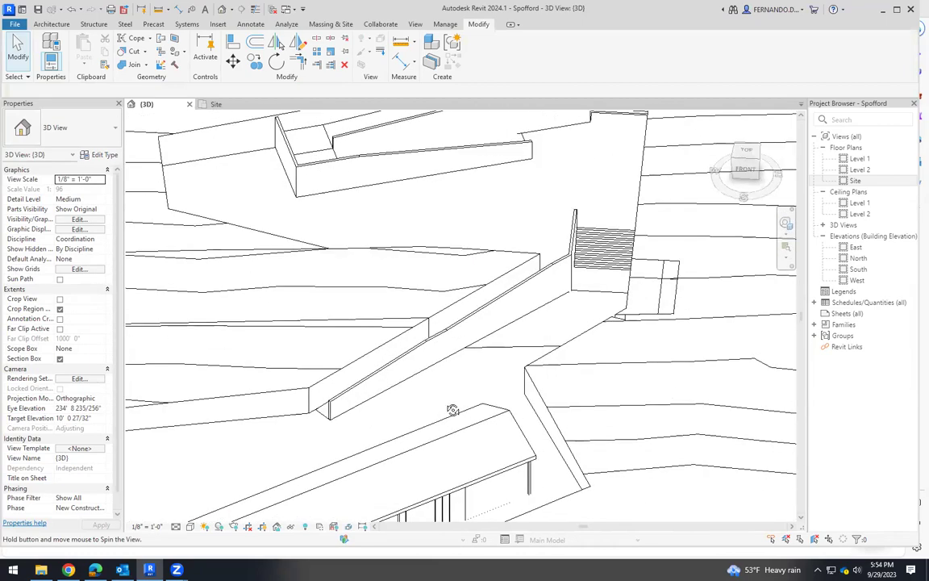
pyautogui.scroll(-3, 520, 323)
pyautogui.keyDown('shift'); pyautogui.moveTo(518, 317); pyautogui.dragTo(517, 327, button='middle'); pyautogui.keyUp('shift')
pyautogui.scroll(4, 581, 298)
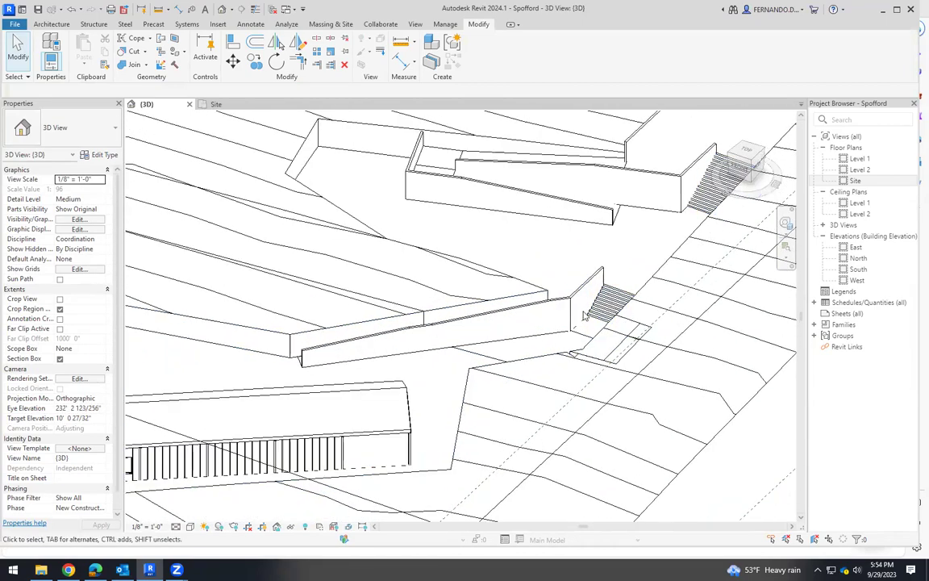
pyautogui.keyDown('shift'); pyautogui.moveTo(562, 298); pyautogui.dragTo(432, 290, button='middle'); pyautogui.keyUp('shift')
pyautogui.scroll(-4, 431, 290)
pyautogui.scroll(4, 383, 164)
pyautogui.keyDown('shift'); pyautogui.moveTo(382, 165); pyautogui.dragTo(575, 185, button='middle'); pyautogui.keyUp('shift')
pyautogui.keyDown('shift'); pyautogui.moveTo(520, 190); pyautogui.dragTo(435, 186, button='middle'); pyautogui.keyUp('shift')
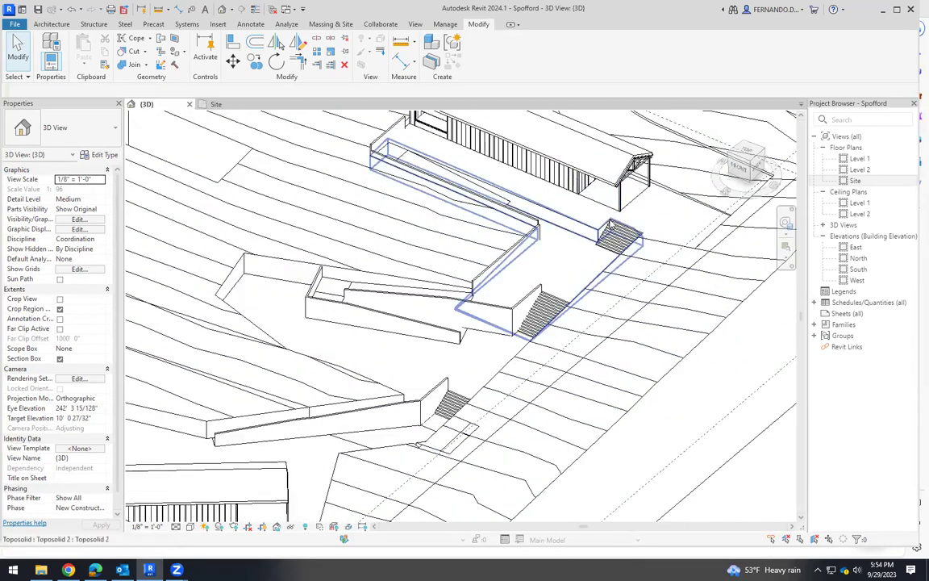
pyautogui.scroll(2, 585, 236)
pyautogui.scroll(-3, 483, 277)
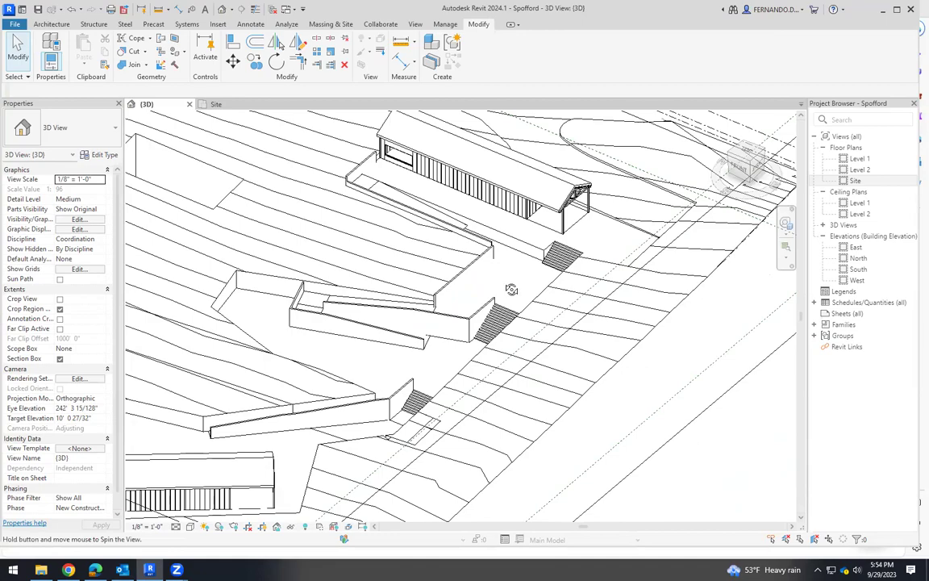
pyautogui.keyDown('shift'); pyautogui.moveTo(511, 289); pyautogui.dragTo(606, 254, button='middle'); pyautogui.keyUp('shift')
pyautogui.scroll(-2, 606, 253)
pyautogui.scroll(4, 606, 253)
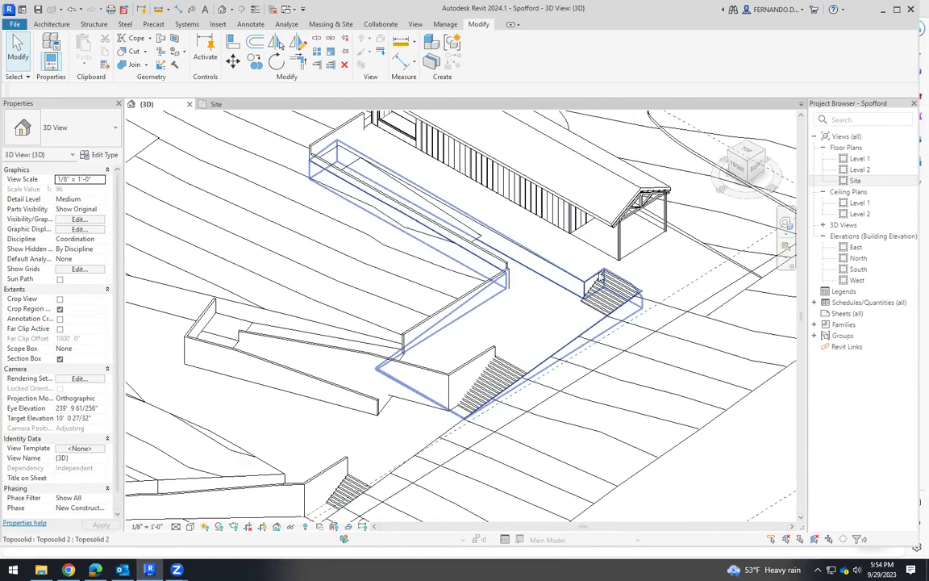
# Open the extrusion profile of the in-place toposolid ramp alongside the long building for editing
pyautogui.scroll(1, 600, 277)
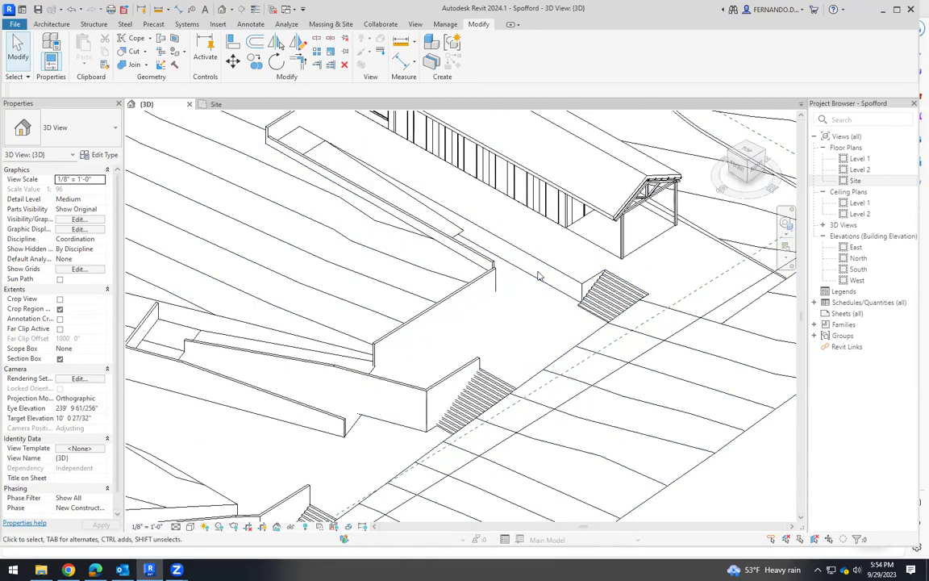
pyautogui.scroll(3, 559, 258)
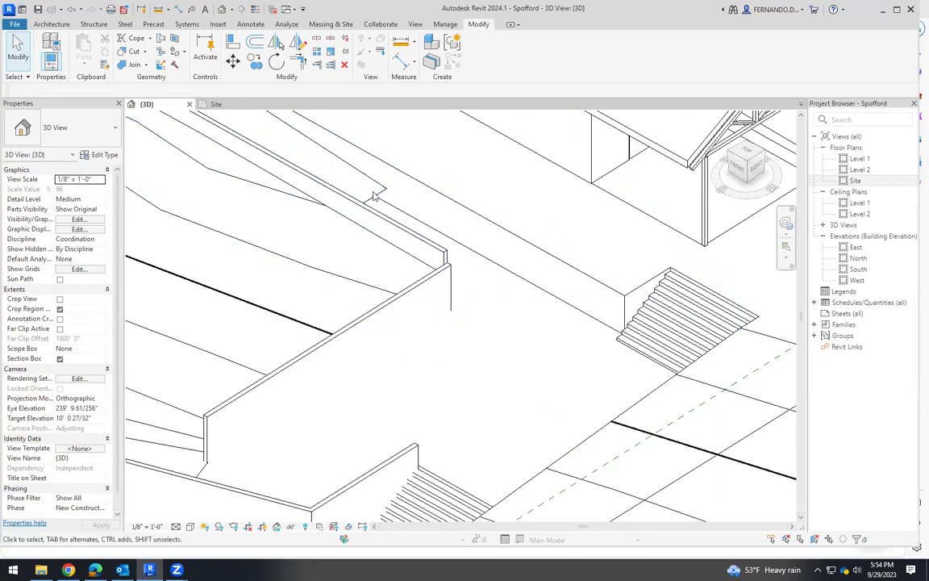
pyautogui.click(290, 144)
pyautogui.scroll(-3, 533, 379)
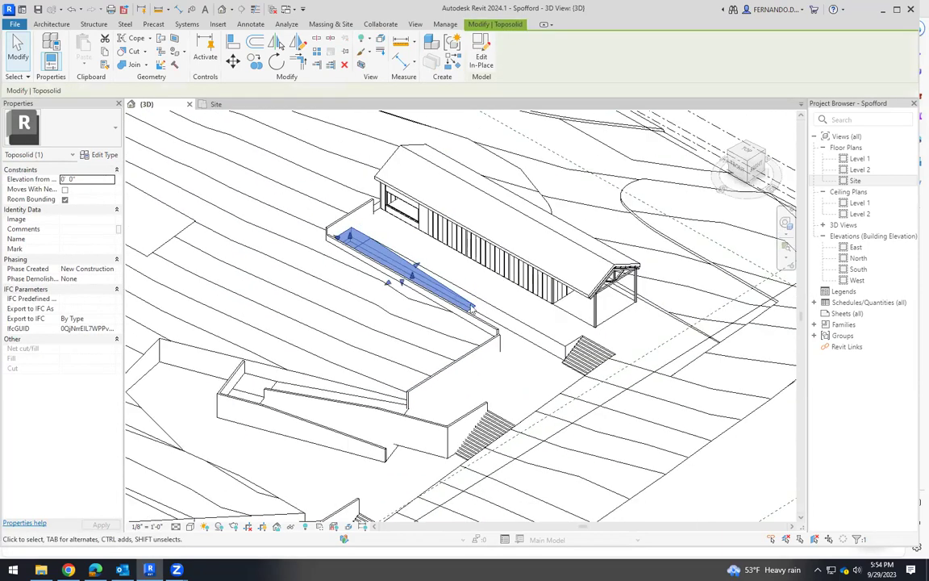
pyautogui.scroll(4, 474, 309)
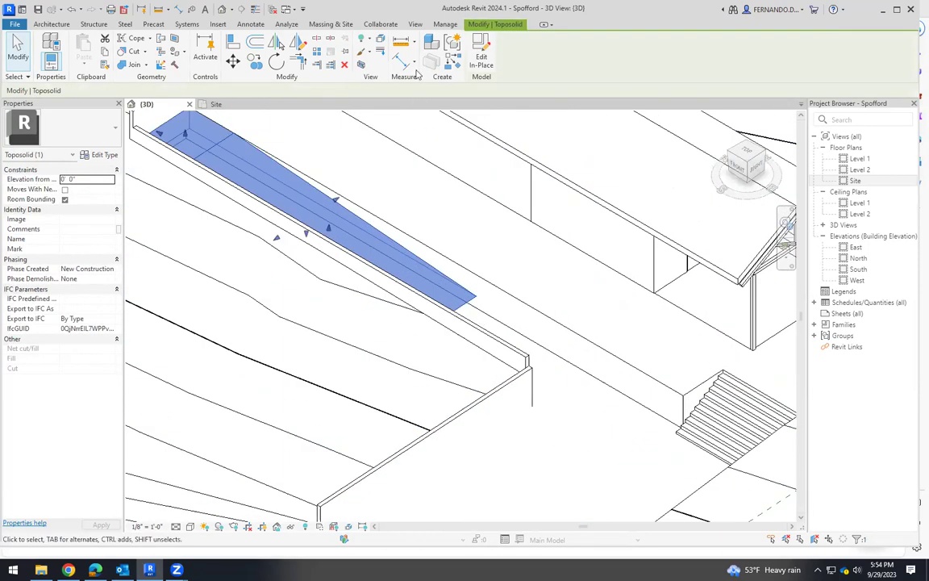
pyautogui.click(481, 57)
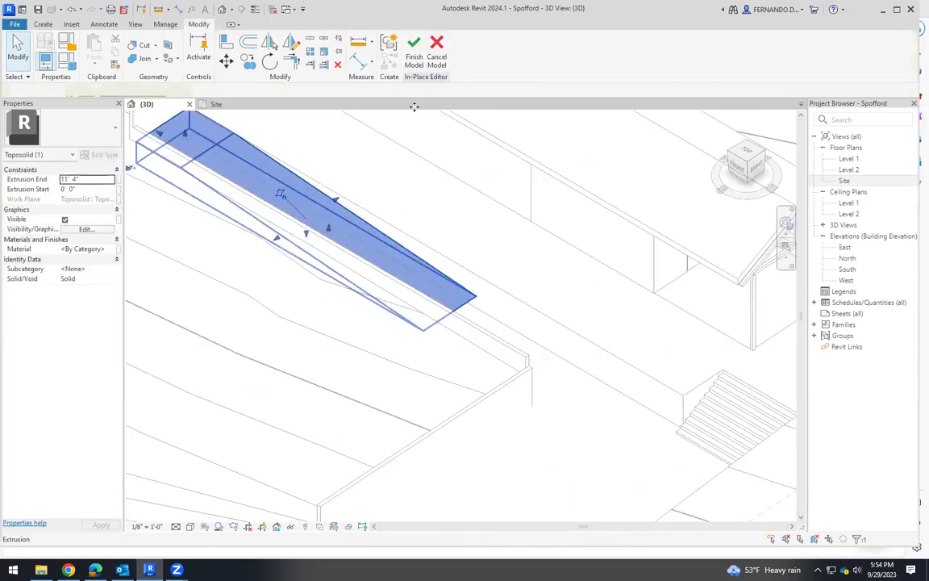
pyautogui.click(420, 62)
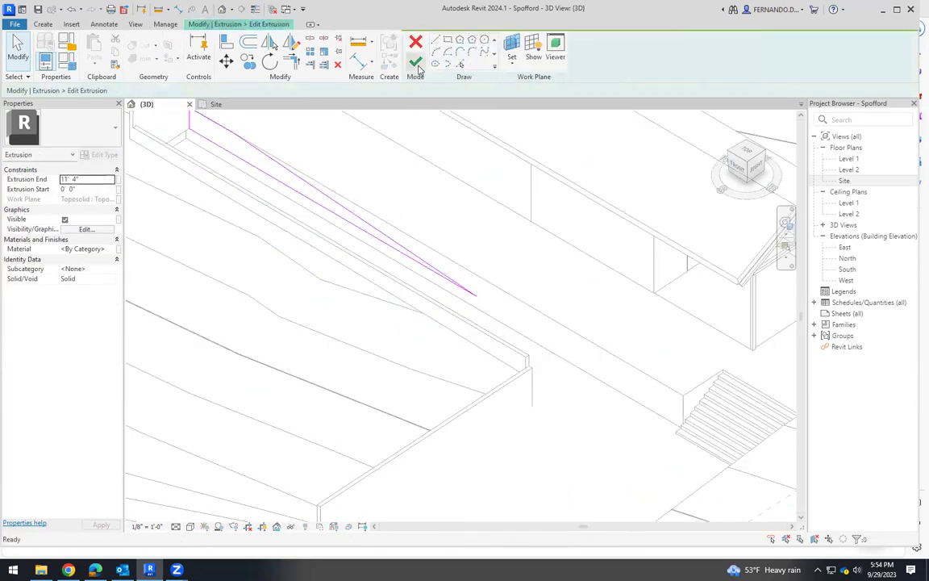
# Lower the base line of the ramp's triangular profile to about 6' below its top, aligning it with the lower terrace edge
pyautogui.scroll(1, 435, 295)
pyautogui.scroll(-1, 448, 293)
pyautogui.scroll(-2, 306, 202)
pyautogui.scroll(2, 232, 161)
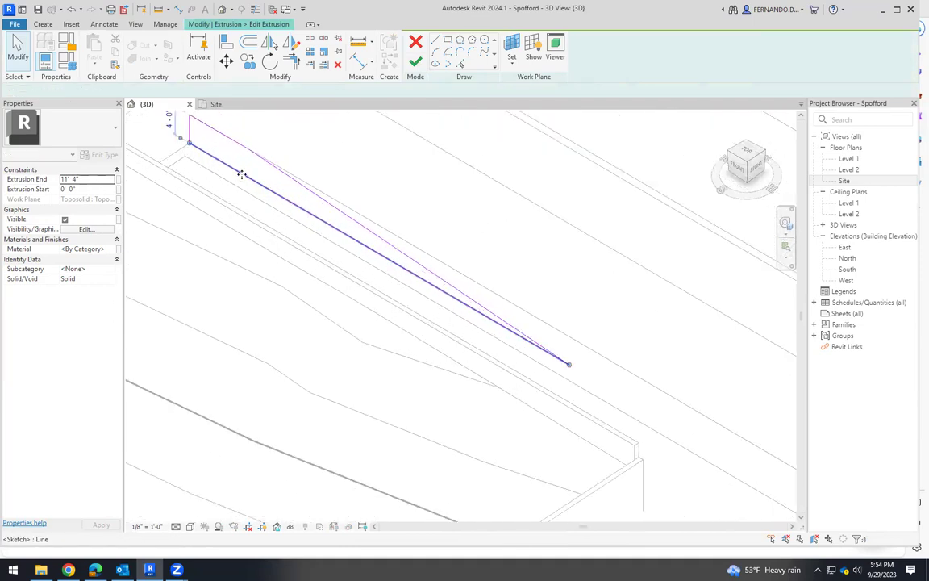
pyautogui.click(242, 175)
pyautogui.moveTo(244, 188); pyautogui.dragTo(272, 217)
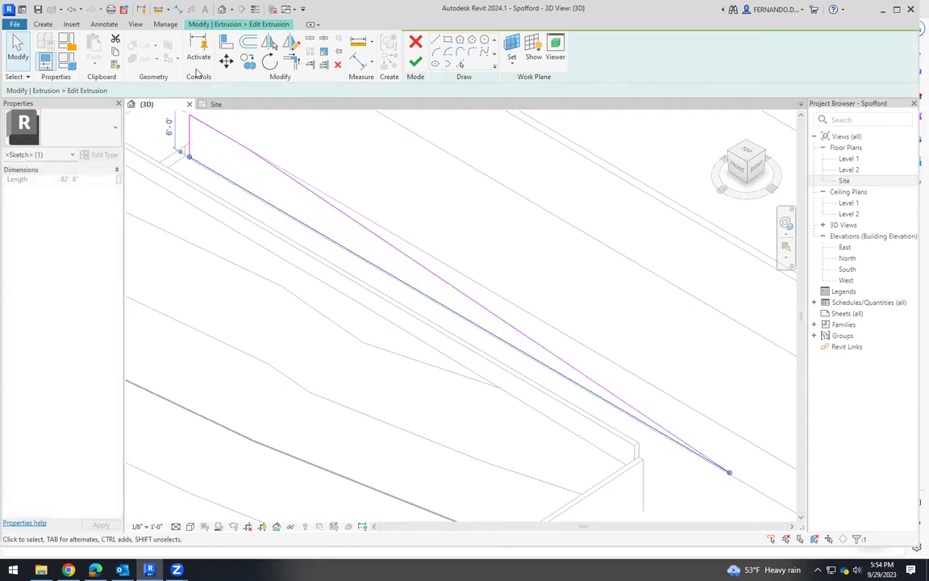
pyautogui.scroll(5, 202, 138)
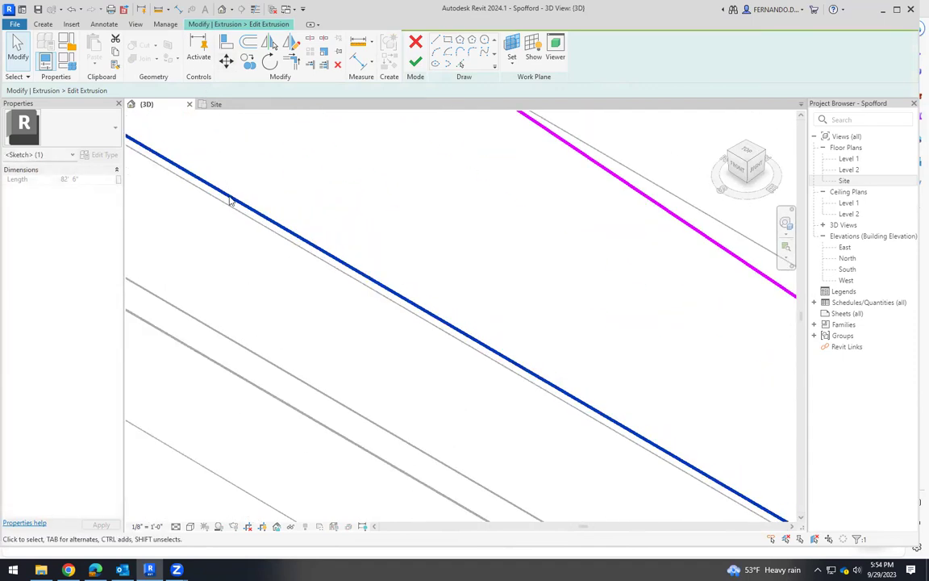
pyautogui.moveTo(231, 198); pyautogui.dragTo(235, 208)
# Finish the ramp's extrusion profile and complete the in-place toposolid model
pyautogui.scroll(-4, 276, 224)
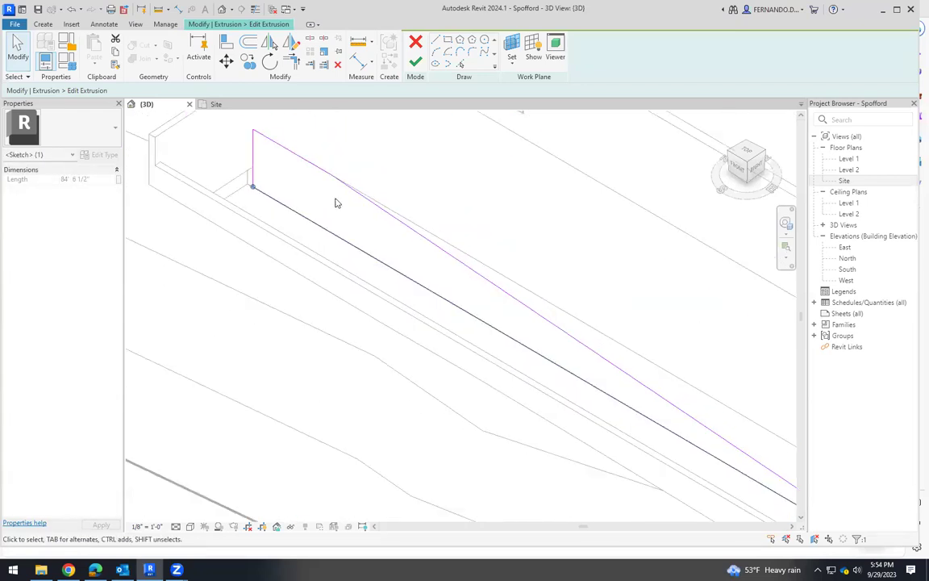
pyautogui.scroll(-2, 584, 416)
pyautogui.click(416, 64)
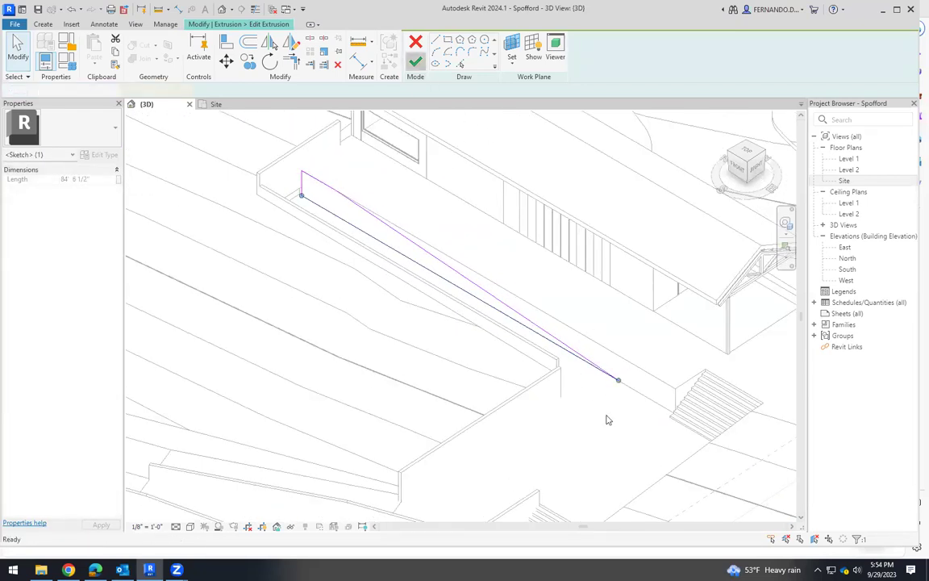
pyautogui.click(606, 434)
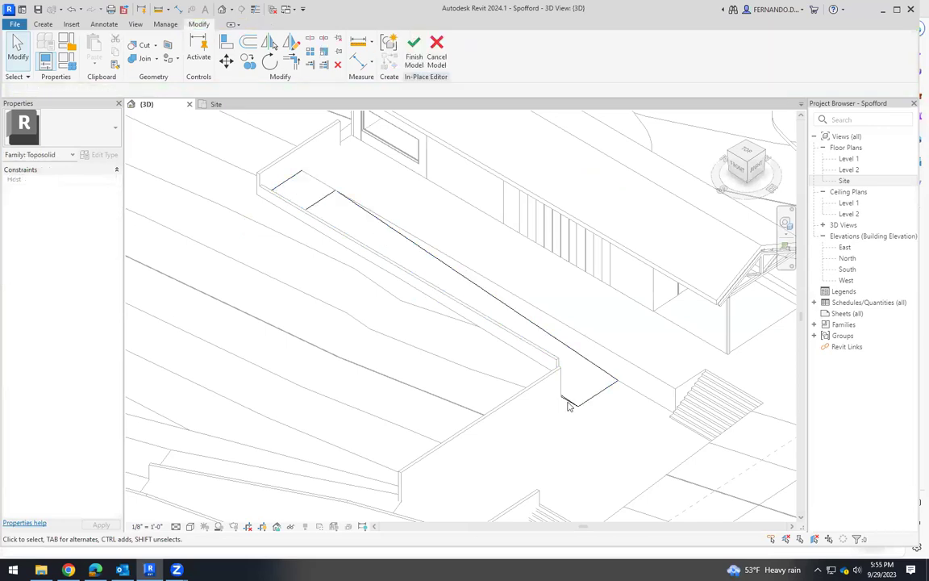
pyautogui.scroll(-2, 571, 407)
pyautogui.click(414, 55)
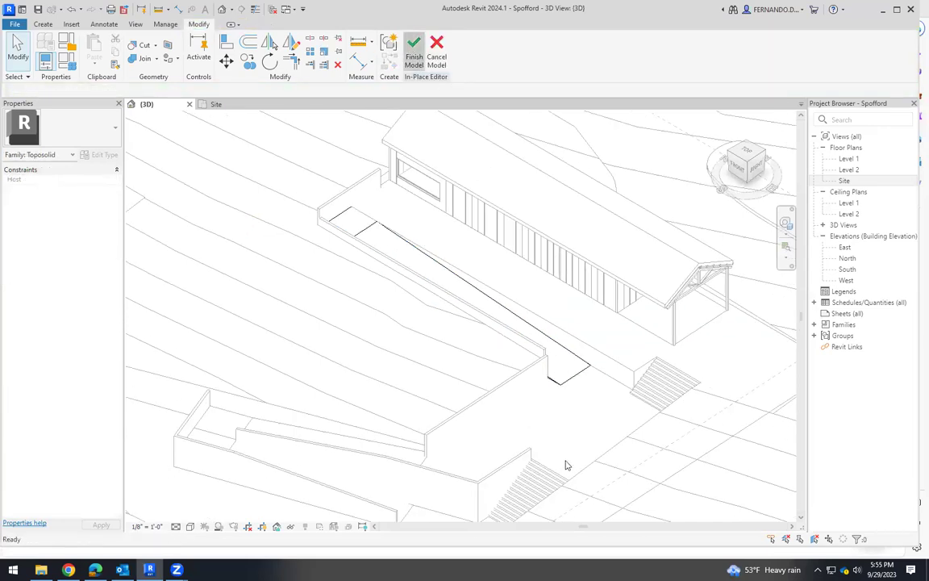
# Examine the extended ramp, its retaining walls and the upper stairs beside the building from several angles
pyautogui.keyDown('shift'); pyautogui.moveTo(514, 370); pyautogui.dragTo(452, 307, button='middle'); pyautogui.keyUp('shift')
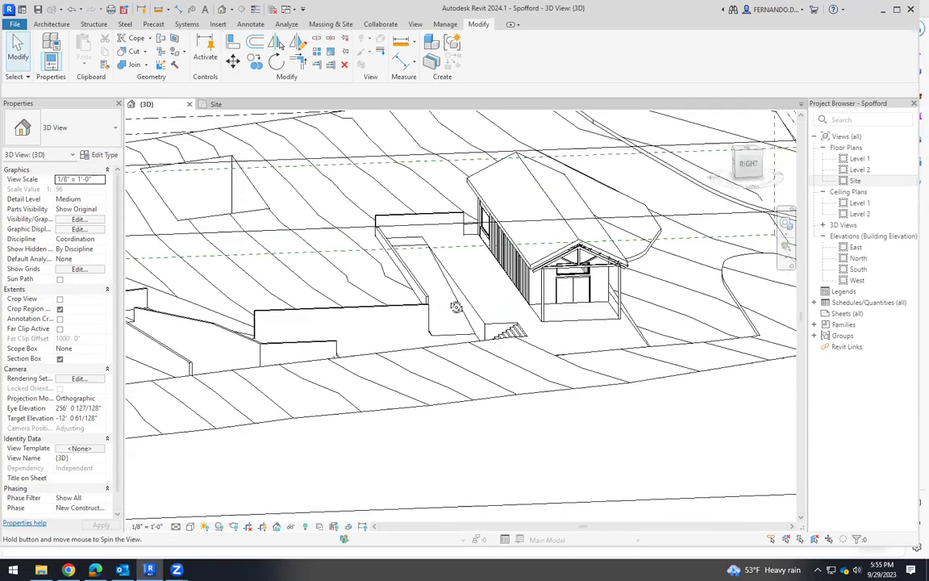
pyautogui.scroll(-2, 452, 306)
pyautogui.keyDown('shift'); pyautogui.moveTo(382, 250); pyautogui.dragTo(555, 385, button='middle'); pyautogui.keyUp('shift')
pyautogui.scroll(3, 501, 346)
pyautogui.keyDown('shift'); pyautogui.moveTo(548, 339); pyautogui.dragTo(532, 403, button='middle'); pyautogui.keyUp('shift')
pyautogui.scroll(-2, 484, 339)
pyautogui.scroll(3, 479, 339)
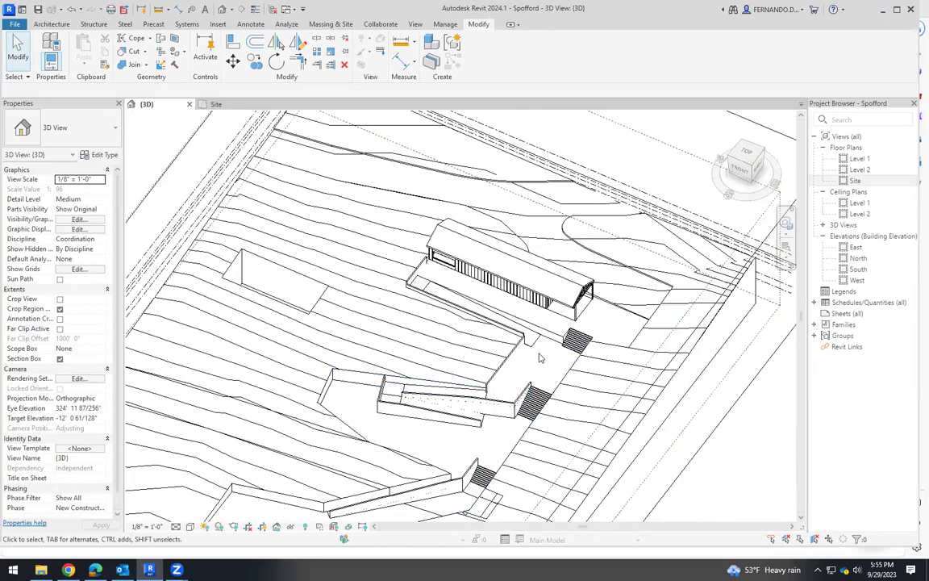
pyautogui.keyDown('shift'); pyautogui.moveTo(536, 363); pyautogui.dragTo(559, 316, button='middle'); pyautogui.keyUp('shift')
pyautogui.scroll(3, 559, 316)
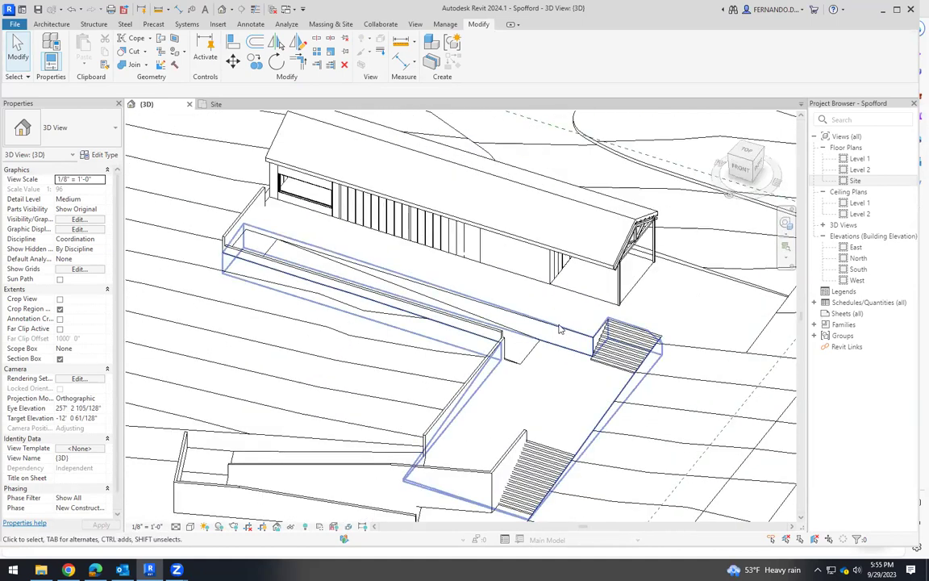
pyautogui.scroll(3, 569, 332)
pyautogui.scroll(2, 567, 329)
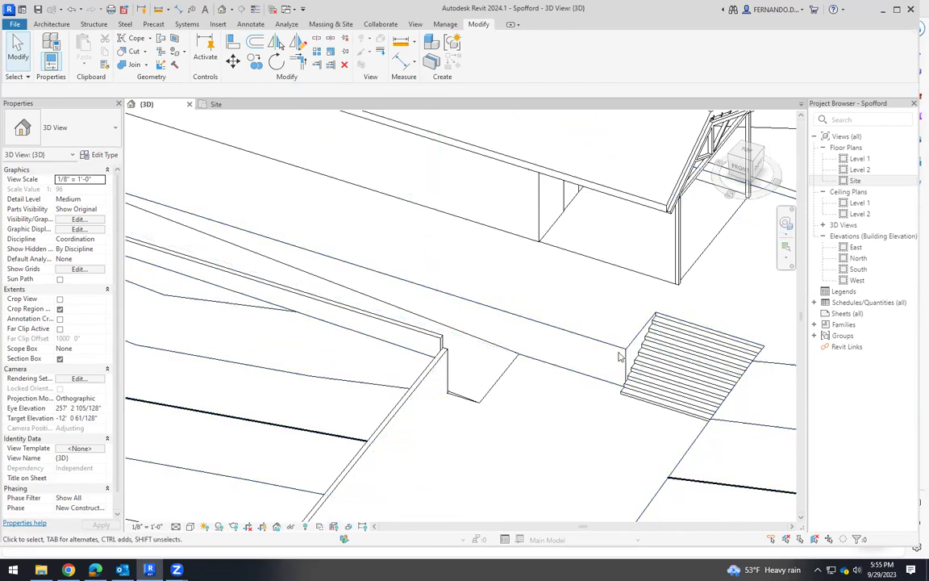
pyautogui.scroll(-5, 588, 352)
pyautogui.keyDown('shift'); pyautogui.moveTo(525, 442); pyautogui.dragTo(484, 422, button='middle'); pyautogui.keyUp('shift')
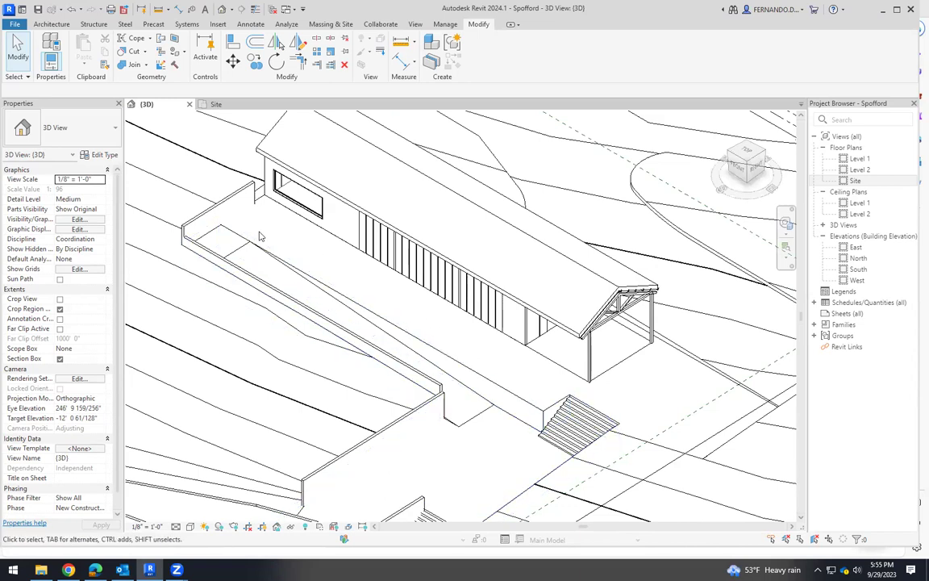
pyautogui.scroll(3, 543, 404)
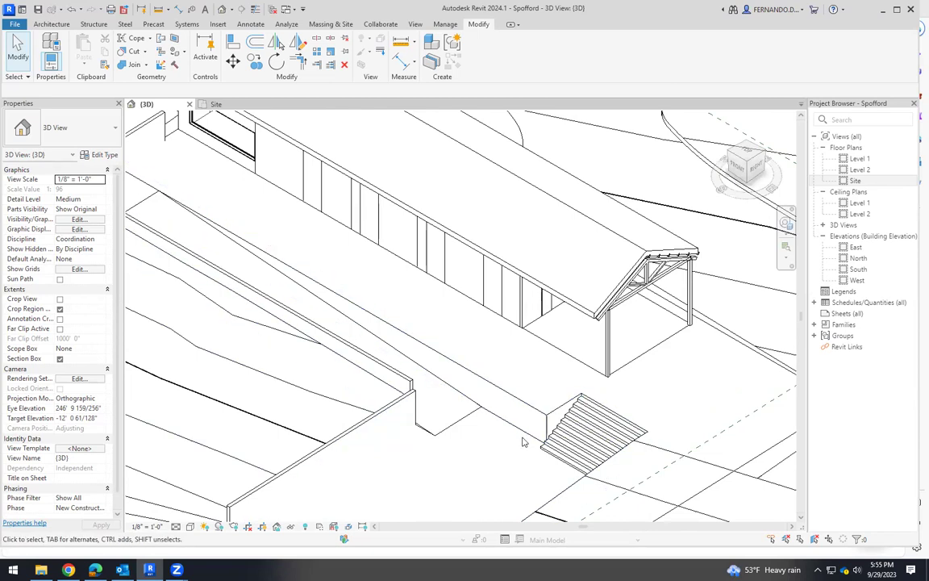
pyautogui.keyDown('shift'); pyautogui.moveTo(469, 340); pyautogui.dragTo(661, 365, button='middle'); pyautogui.keyUp('shift')
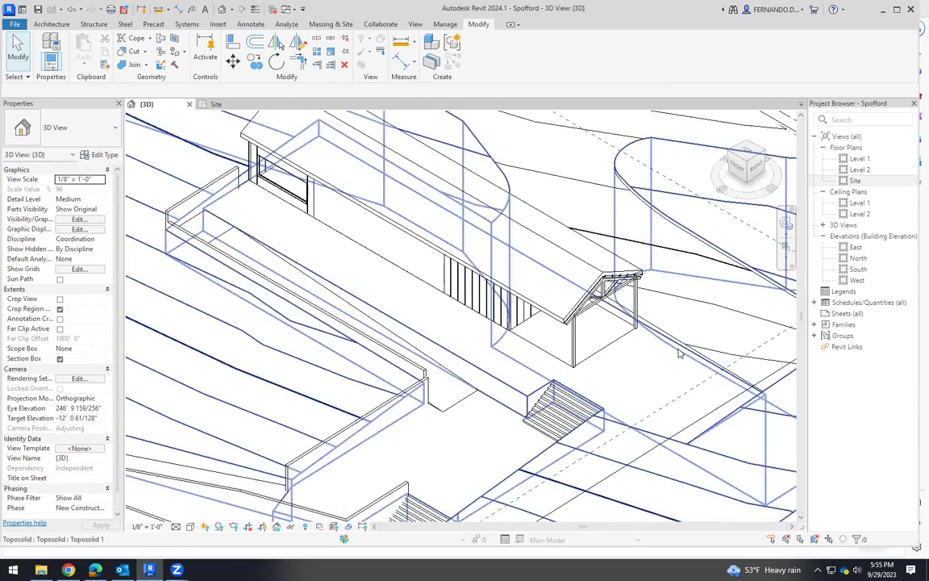
pyautogui.keyDown('shift'); pyautogui.moveTo(306, 255); pyautogui.dragTo(580, 291, button='middle'); pyautogui.keyUp('shift')
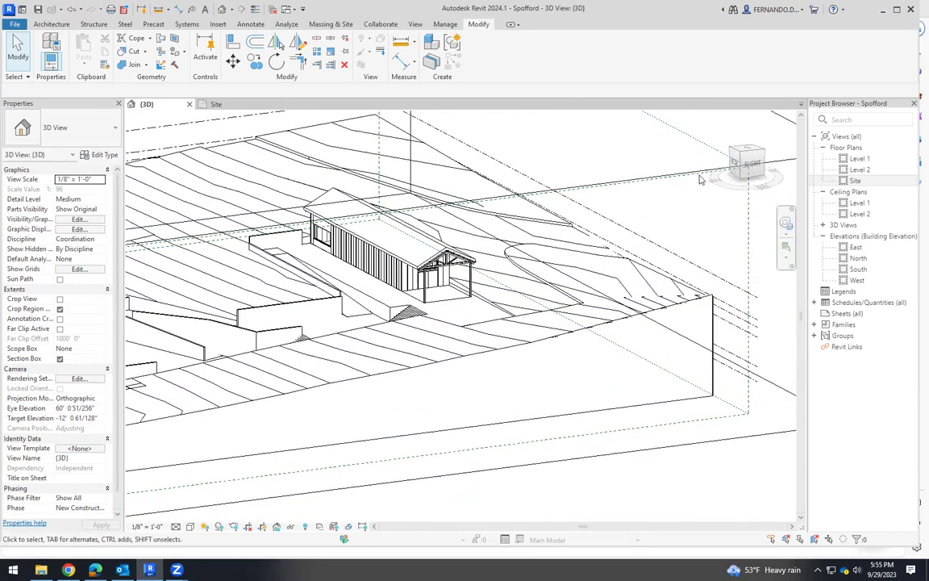
# View the site from the right side and examine the level lines and their elevations, starting with Level 1
pyautogui.click(756, 182)
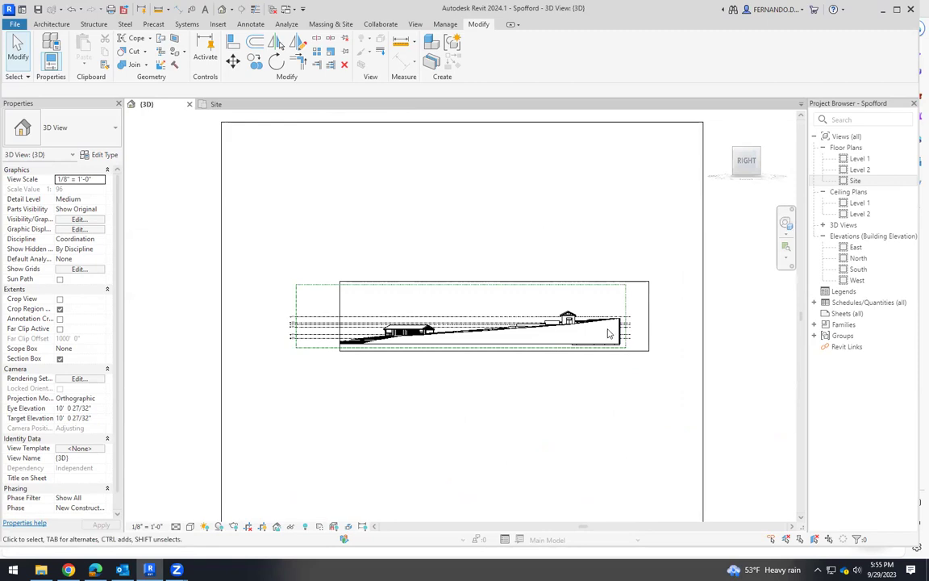
pyautogui.scroll(3, 593, 321)
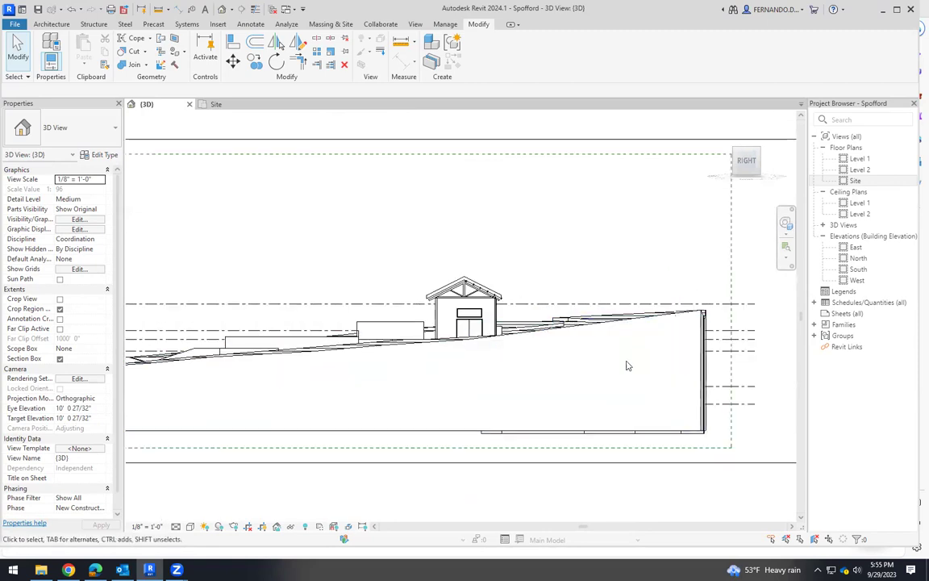
pyautogui.click(720, 341)
pyautogui.keyDown('shift'); pyautogui.moveTo(387, 369); pyautogui.dragTo(420, 407, button='middle'); pyautogui.keyUp('shift')
pyautogui.scroll(-10, 610, 345)
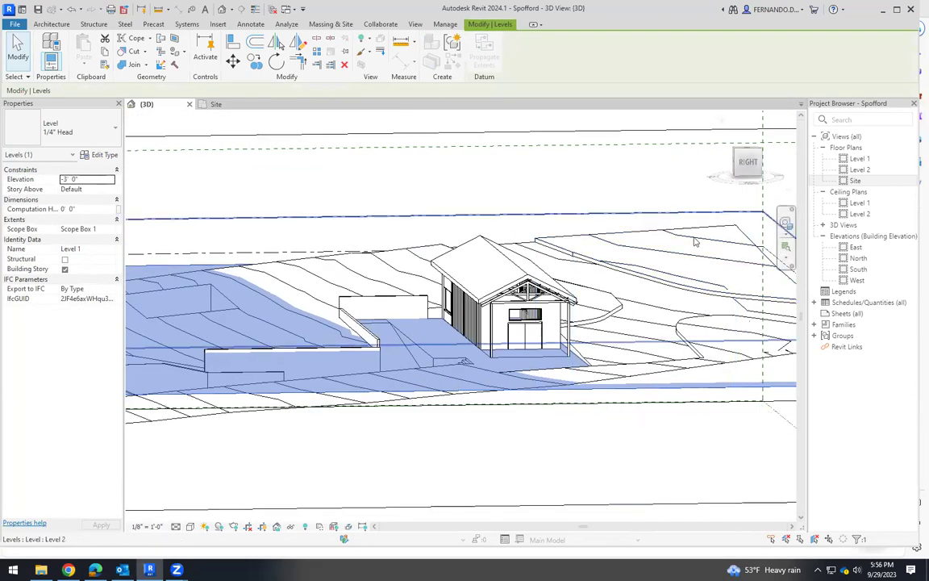
pyautogui.scroll(10, 229, 251)
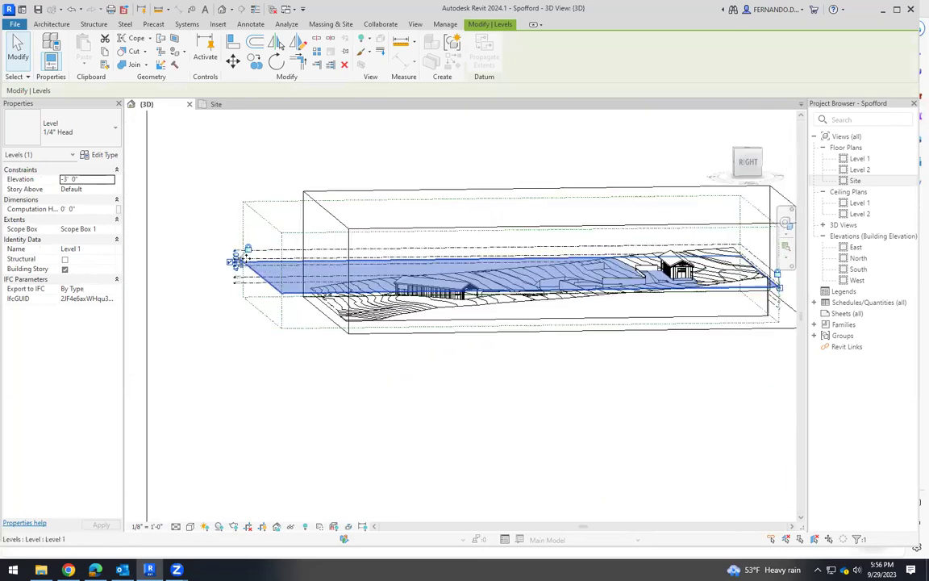
pyautogui.scroll(3, 223, 247)
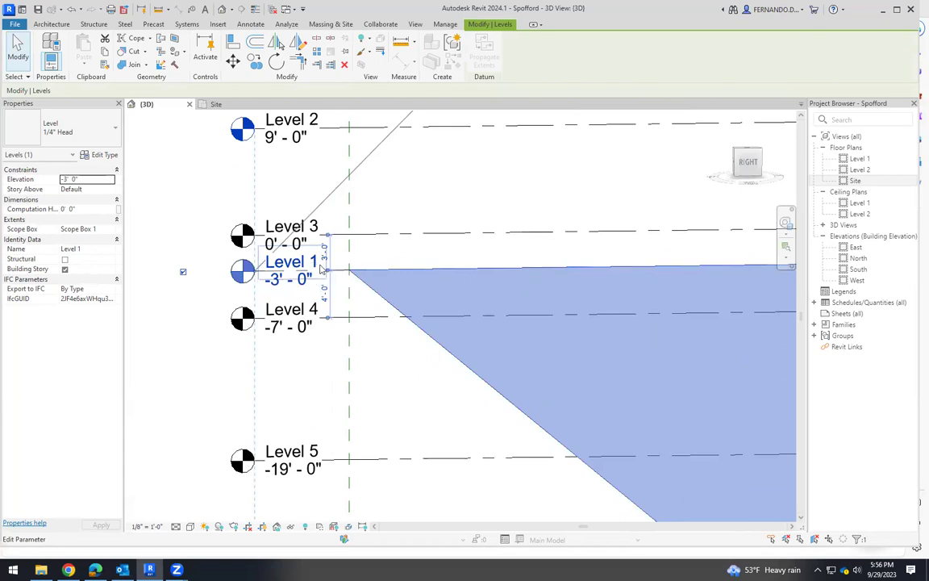
pyautogui.scroll(-8, 183, 270)
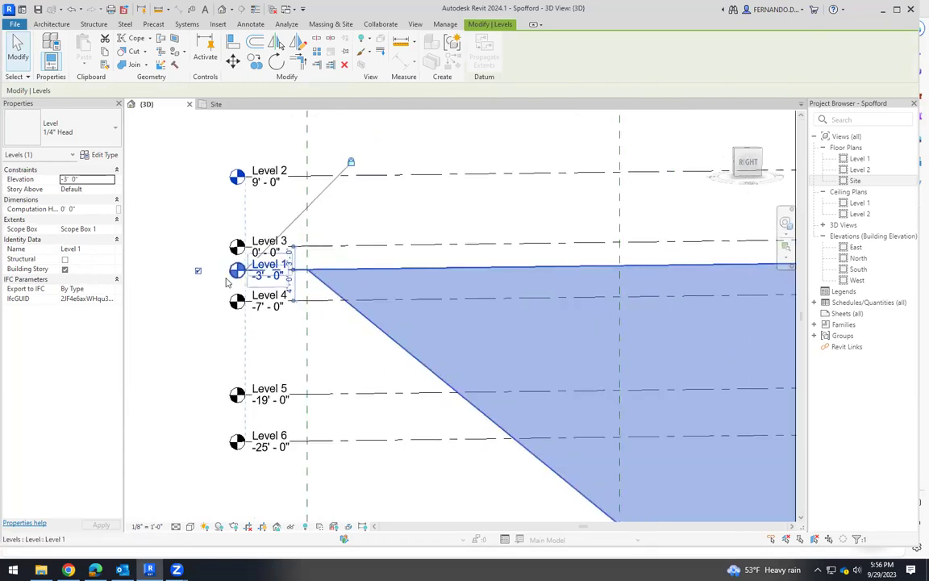
pyautogui.keyDown('shift'); pyautogui.moveTo(500, 342); pyautogui.dragTo(587, 418, button='middle'); pyautogui.keyUp('shift')
pyautogui.scroll(2, 722, 306)
pyautogui.click(721, 307)
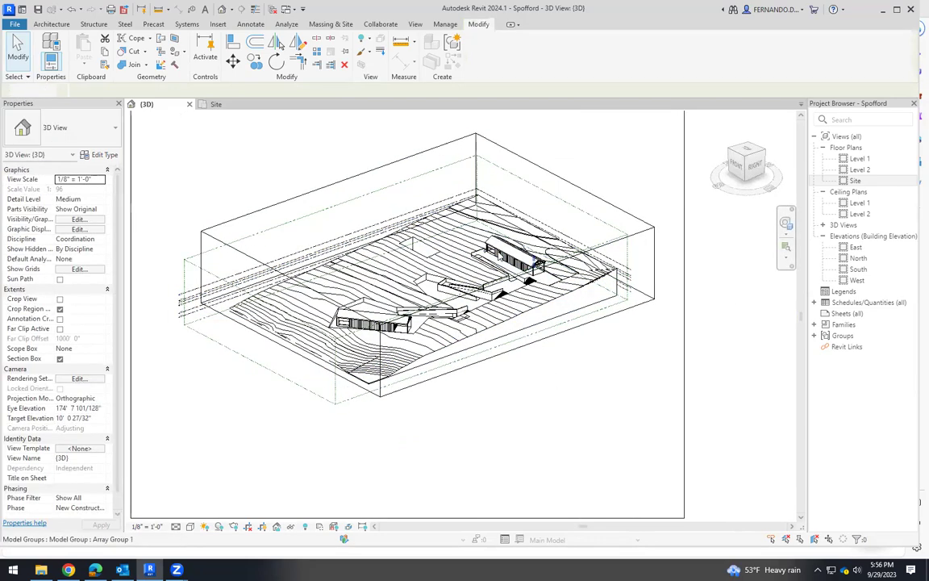
# Start a new in-place model for the area by the upper stairs and assign it the Site family category
pyautogui.scroll(5, 583, 308)
pyautogui.scroll(3, 582, 308)
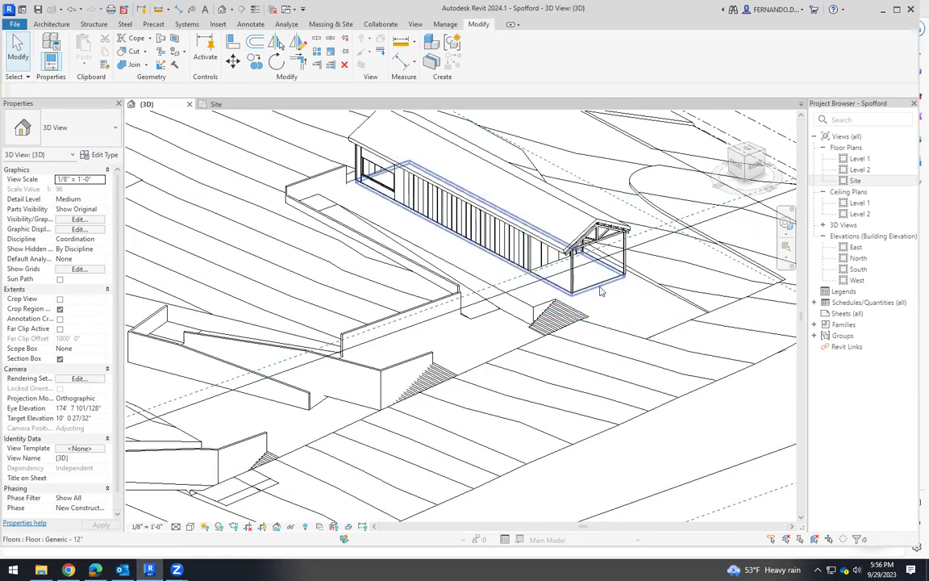
pyautogui.scroll(3, 557, 319)
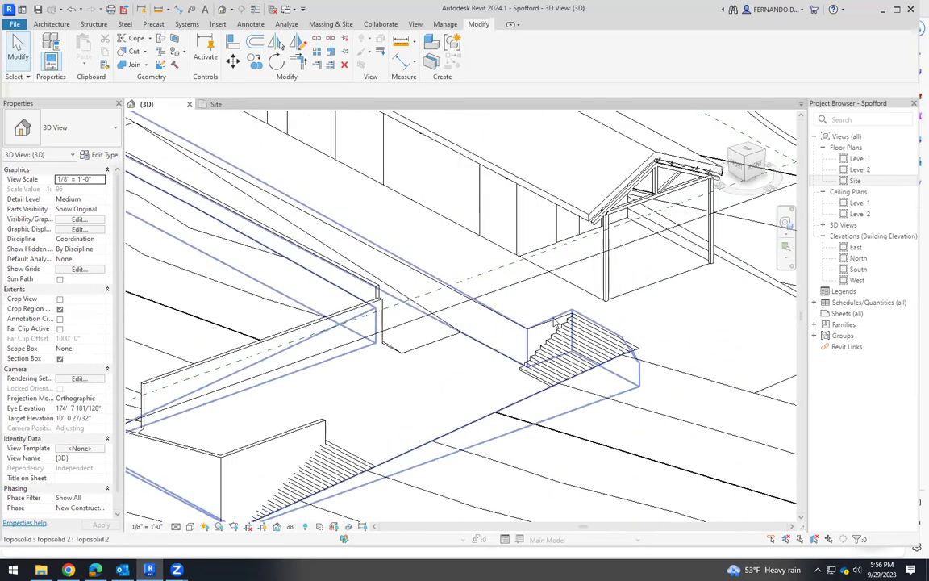
pyautogui.keyDown('shift'); pyautogui.moveTo(716, 293); pyautogui.dragTo(642, 339, button='middle'); pyautogui.keyUp('shift')
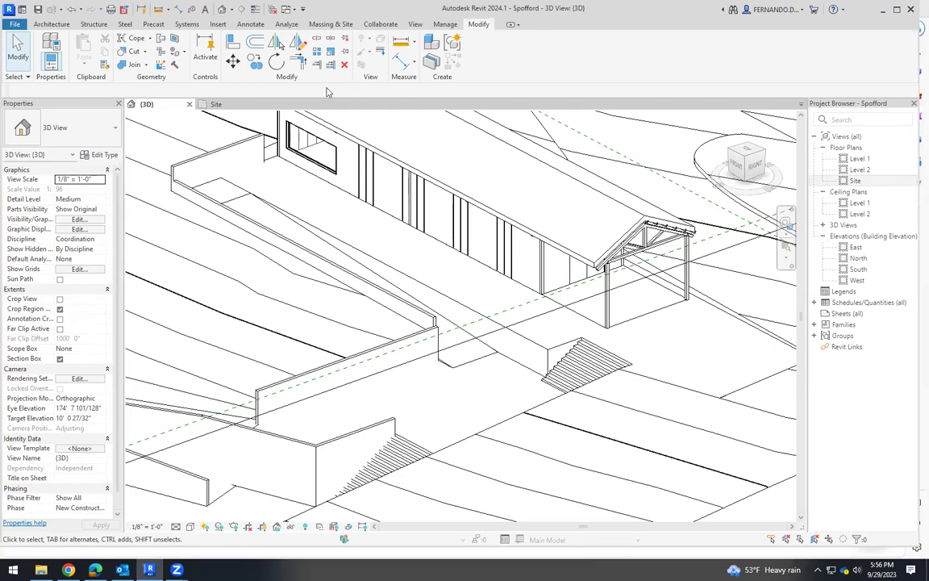
pyautogui.click(55, 25)
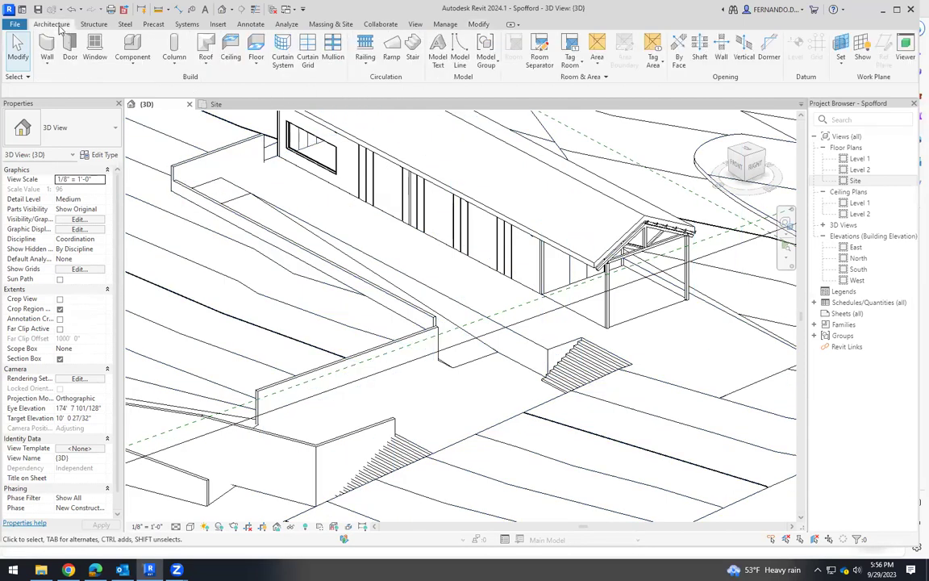
pyautogui.click(123, 61)
pyautogui.click(155, 111)
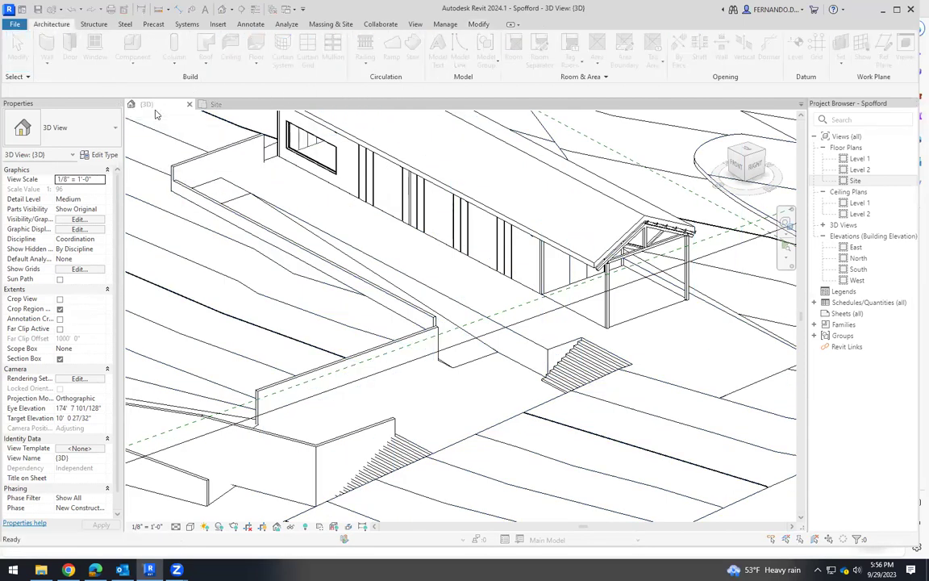
pyautogui.moveTo(537, 224); pyautogui.dragTo(532, 272)
pyautogui.click(397, 253)
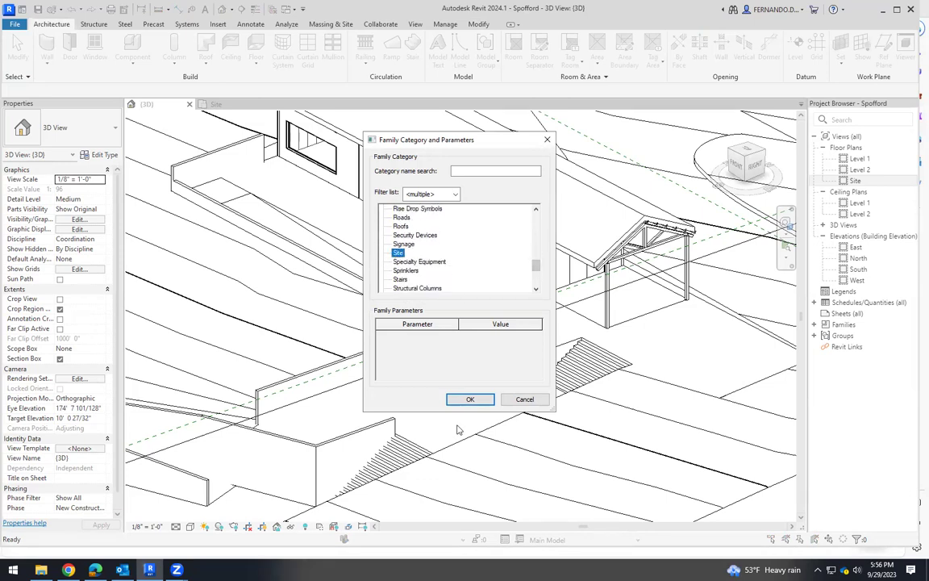
pyautogui.click(468, 400)
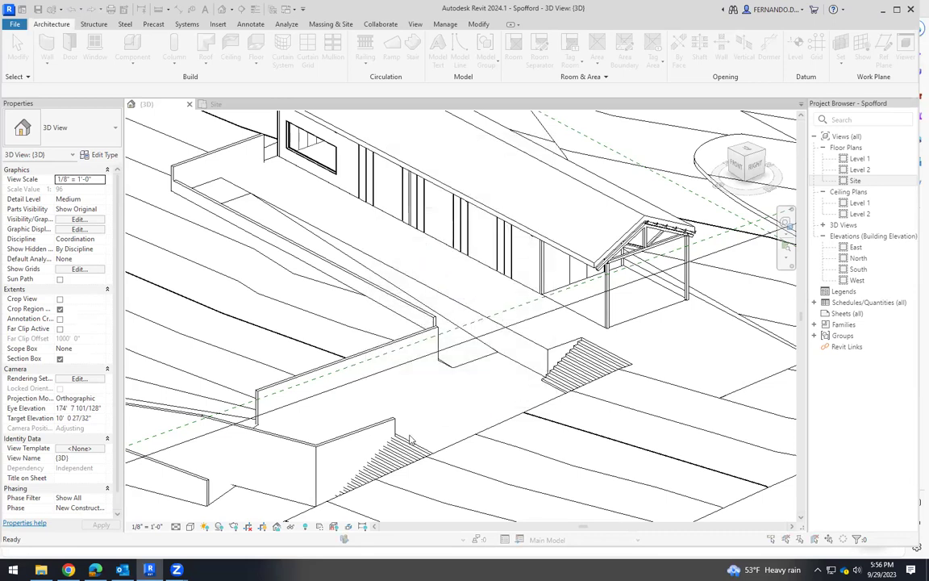
# Create the in-place Site model and start a solid sweep, picking the upper terrace's short edge by the stairs and long ramp-side edge as path
pyautogui.press('Return')
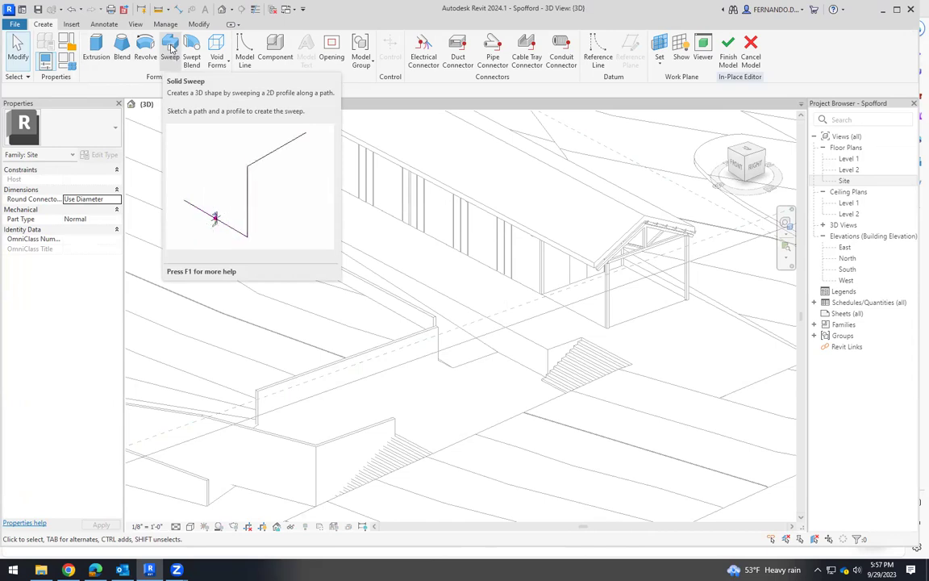
pyautogui.click(171, 50)
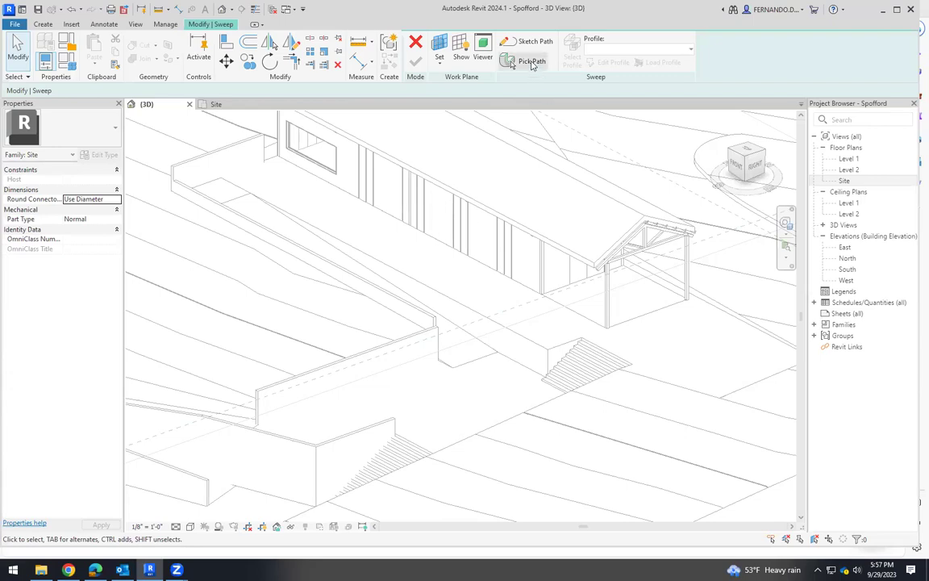
pyautogui.click(532, 62)
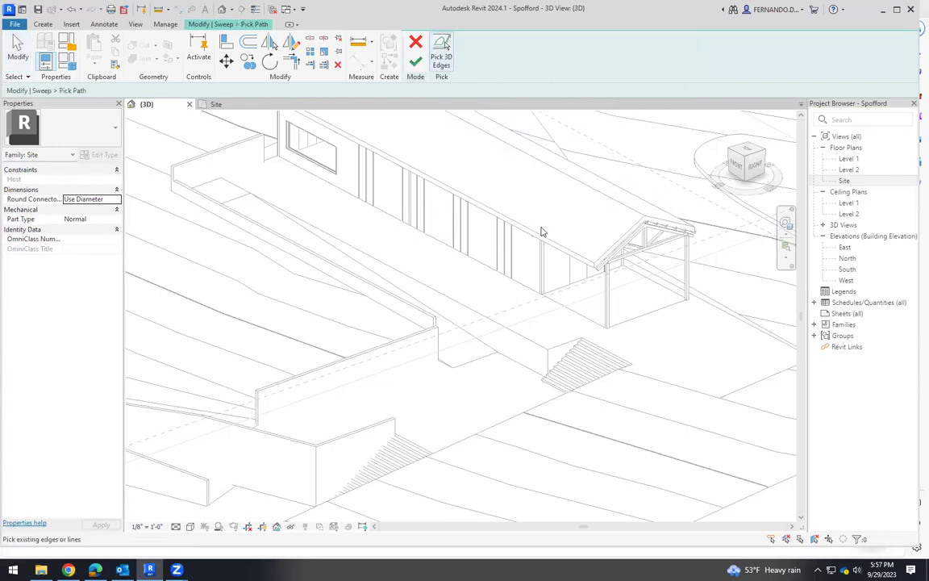
pyautogui.click(562, 350)
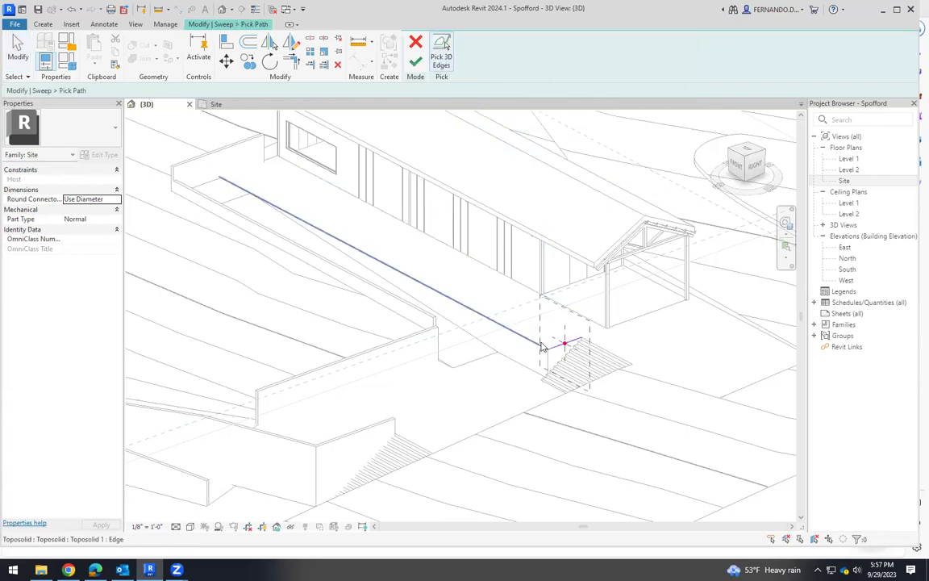
pyautogui.click(531, 345)
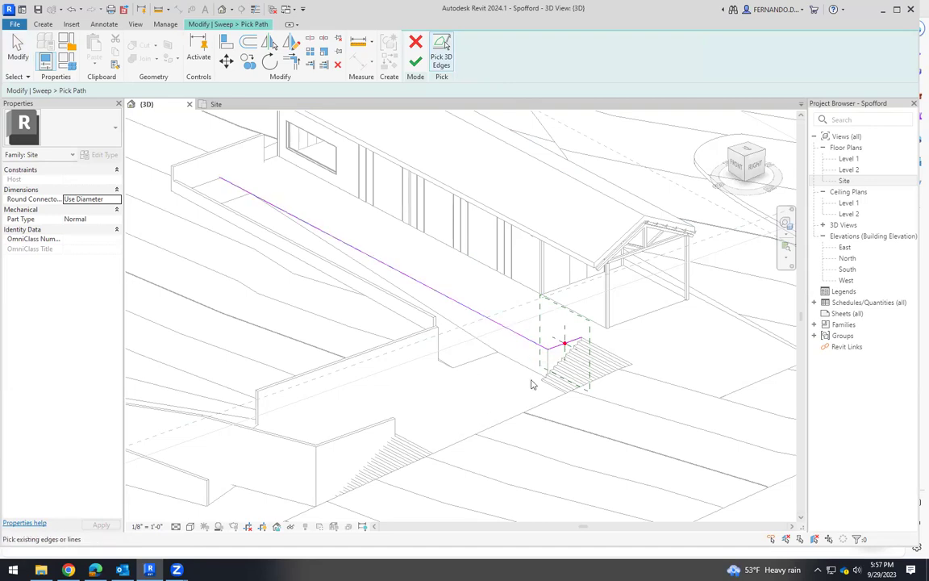
pyautogui.scroll(3, 589, 368)
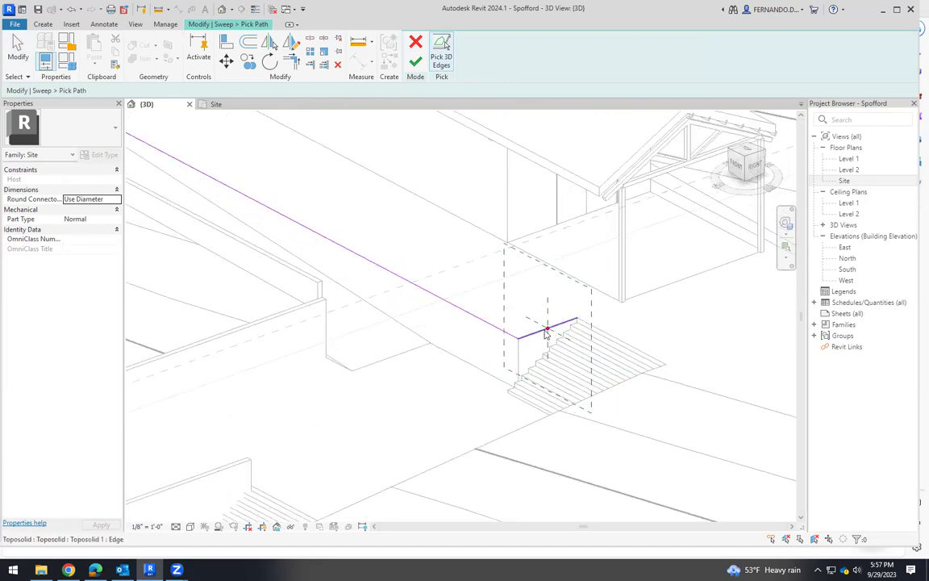
pyautogui.scroll(2, 548, 327)
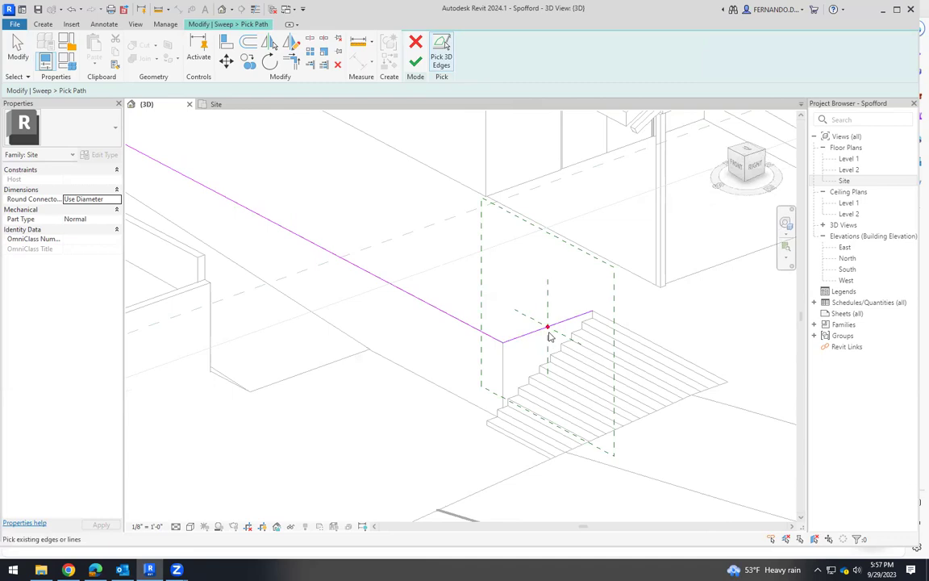
pyautogui.click(548, 329)
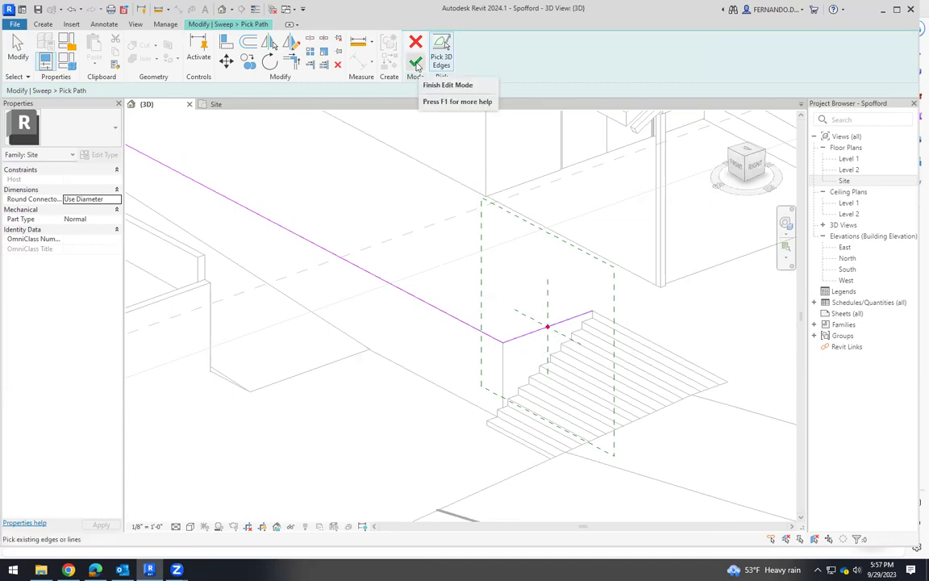
pyautogui.click(418, 64)
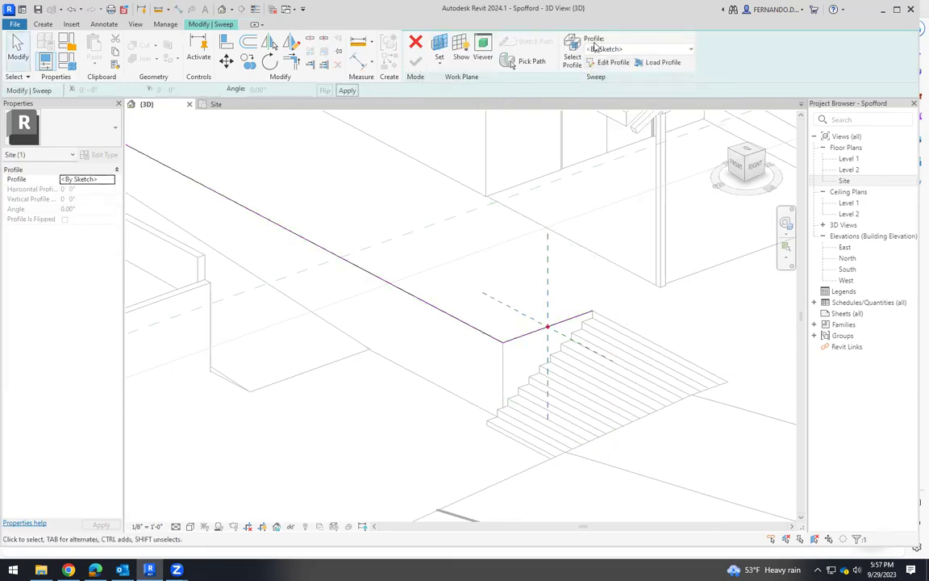
# Sketch the profile's outer upright from the path point: 2'-0" up, 6" across towards the terrace and 1'-4" down
pyautogui.click(613, 62)
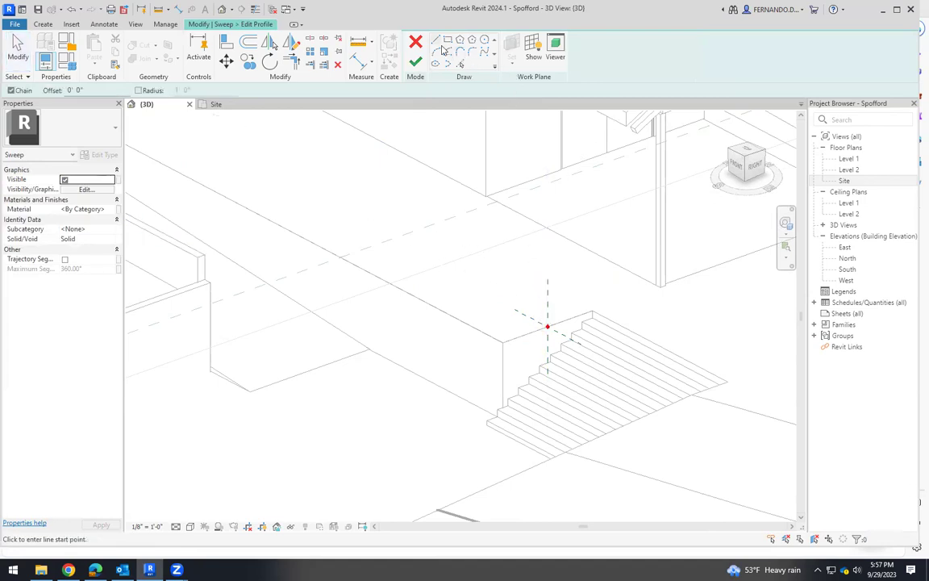
pyautogui.scroll(2, 547, 325)
pyautogui.click(547, 326)
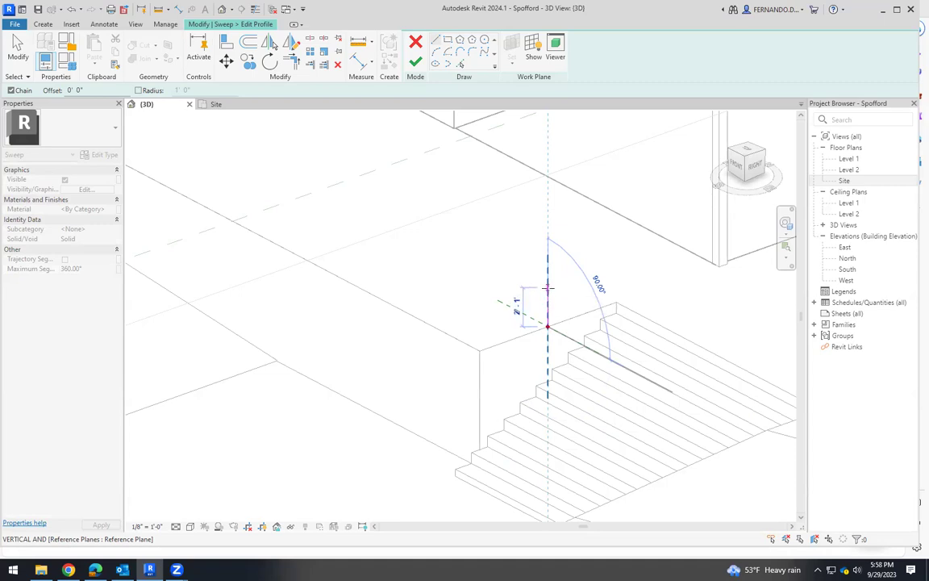
pyautogui.click(547, 288)
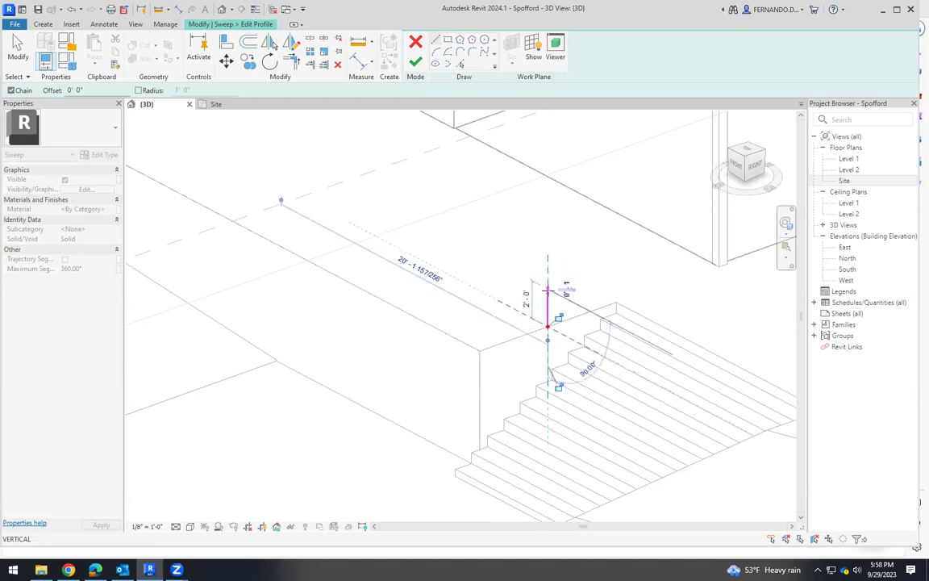
pyautogui.scroll(2, 531, 292)
pyautogui.scroll(2, 532, 292)
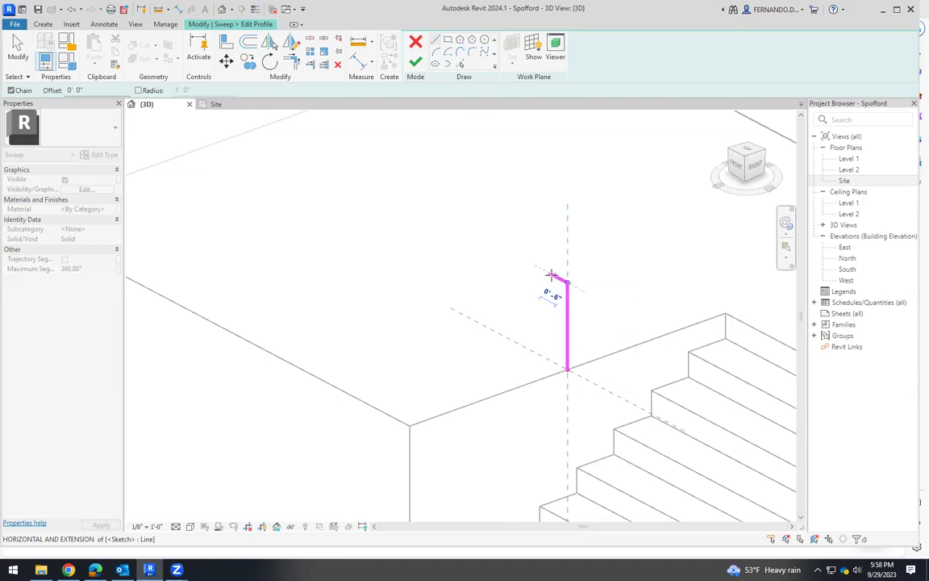
pyautogui.click(549, 302)
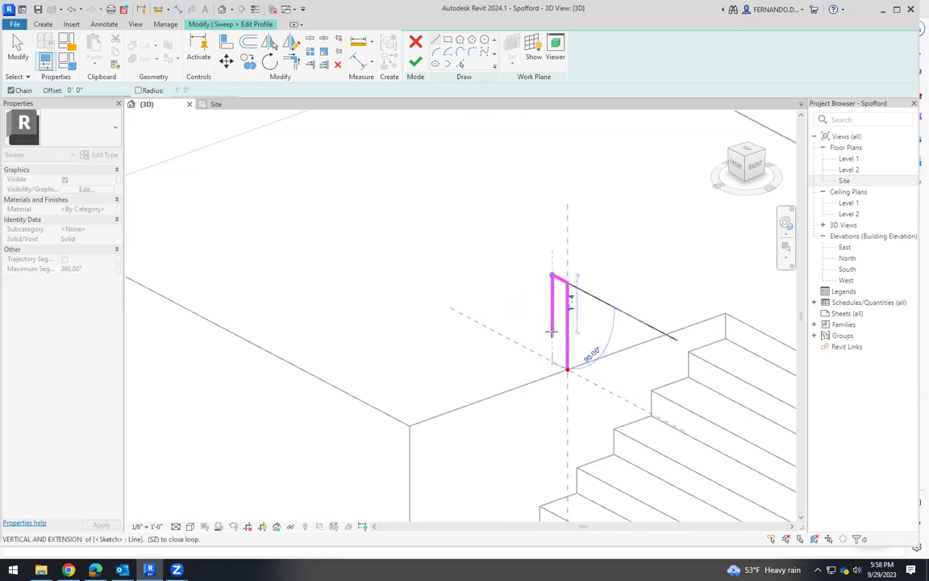
pyautogui.click(537, 323)
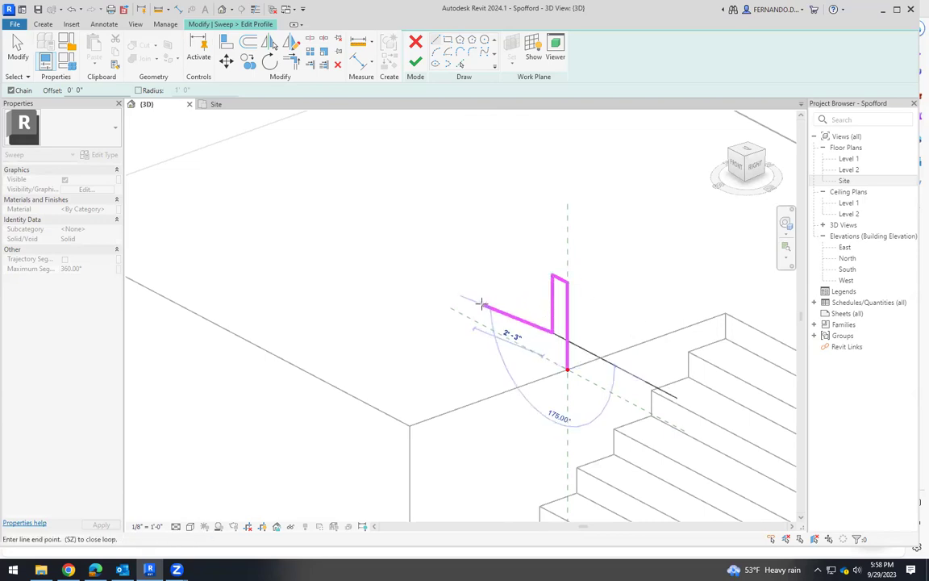
# Complete the U-shaped profile with a 2'-0" inner floor, a 1'-4" rise, a 6" cap, and lines closing the loop at the path point
pyautogui.click(490, 301)
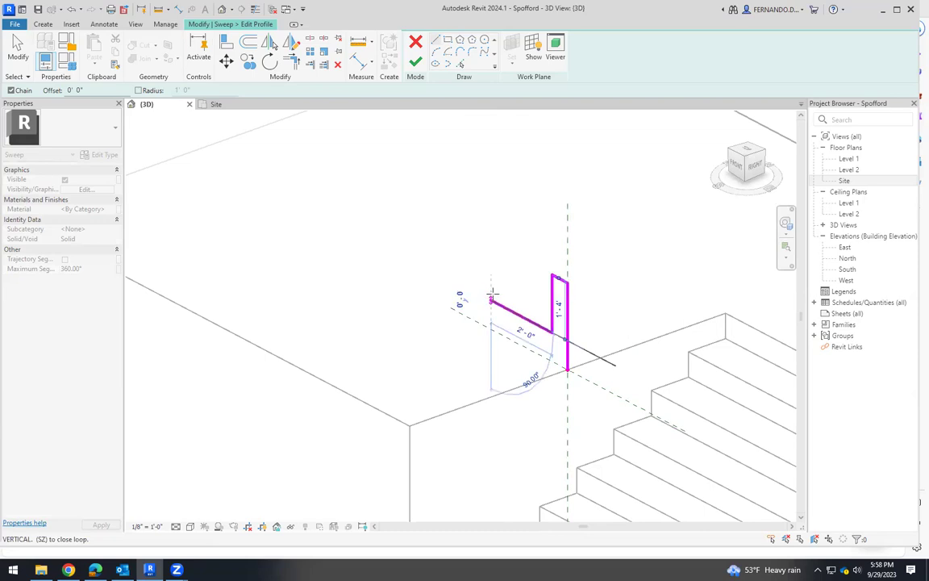
pyautogui.click(491, 239)
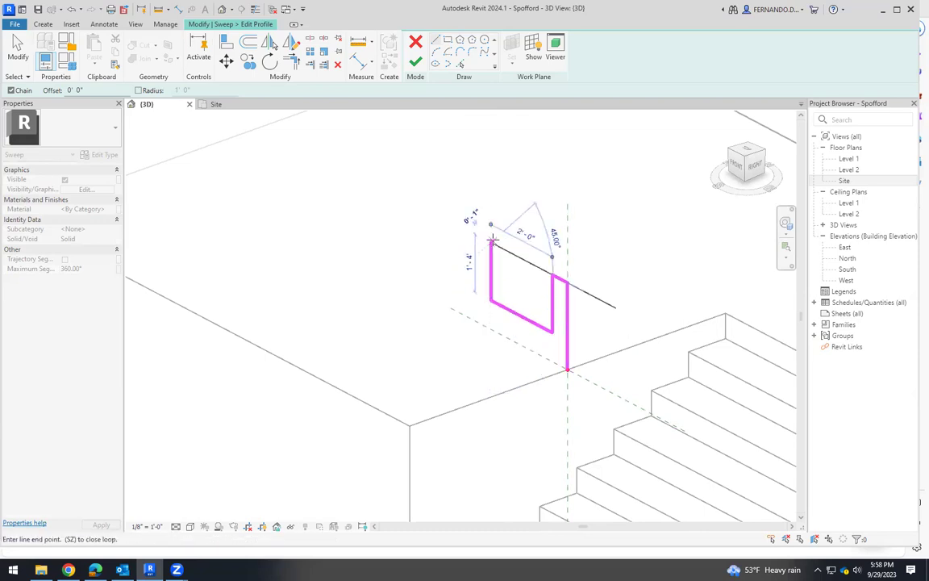
pyautogui.click(476, 235)
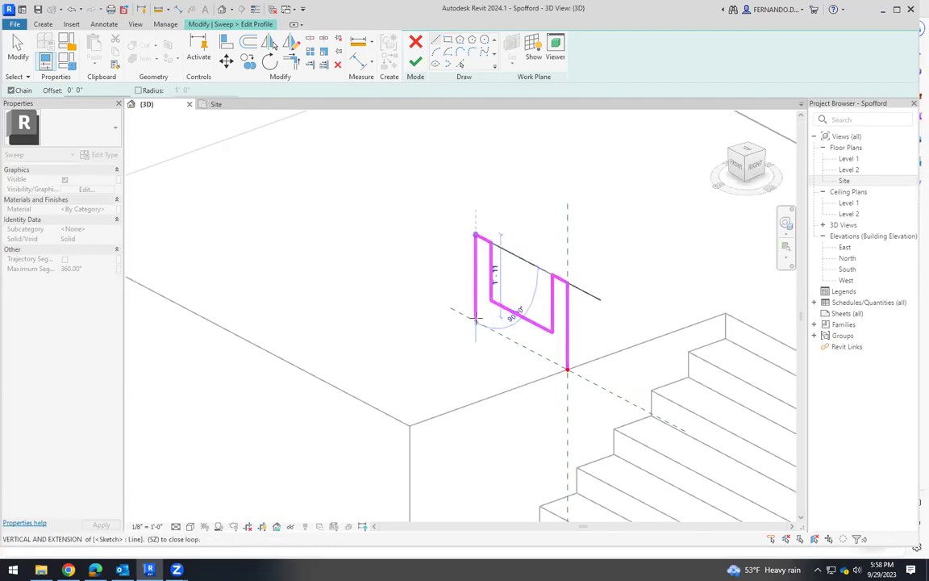
pyautogui.click(476, 321)
pyautogui.click(540, 392)
# Finish the U-shaped profile and generate the sweep along the upper terrace edge
pyautogui.moveTo(540, 392)
pyautogui.keyDown('shift'); pyautogui.mouseDown(button='middle')
pyautogui.moveTo(607, 357)
pyautogui.moveTo(490, 172)
pyautogui.mouseUp(button='middle'); pyautogui.keyUp('shift')
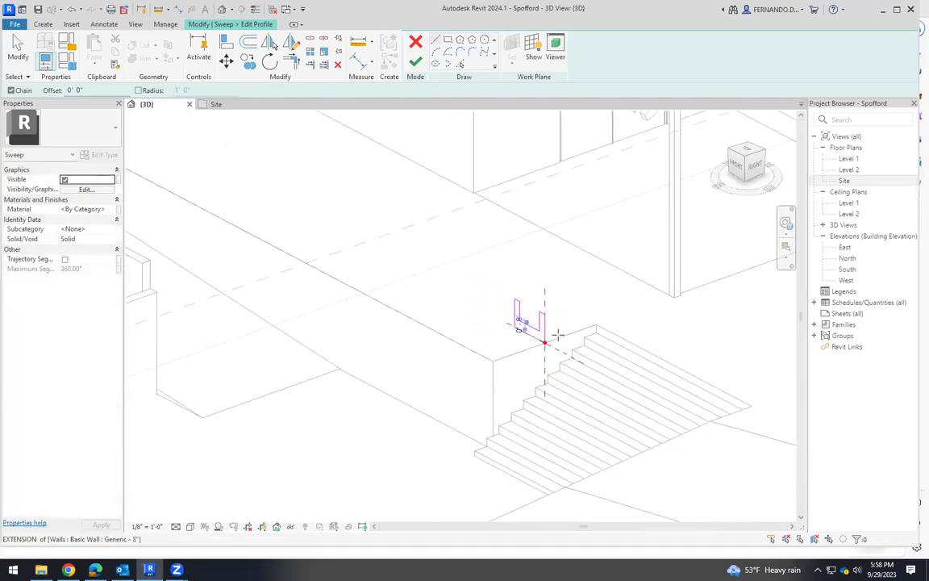
pyautogui.keyDown('shift'); pyautogui.moveTo(556, 332); pyautogui.dragTo(597, 331, button='middle'); pyautogui.keyUp('shift')
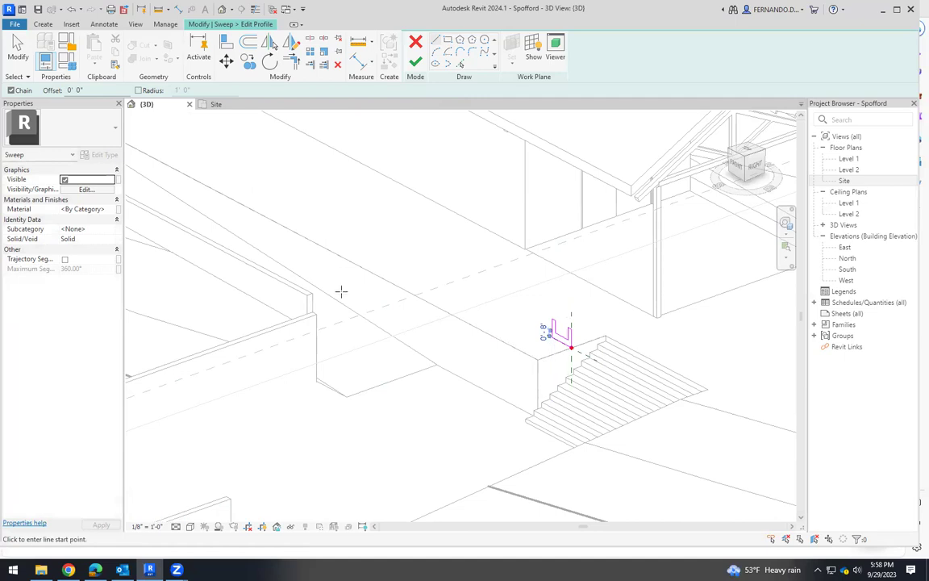
pyautogui.keyDown('shift'); pyautogui.moveTo(461, 312); pyautogui.dragTo(215, 185, button='middle'); pyautogui.keyUp('shift')
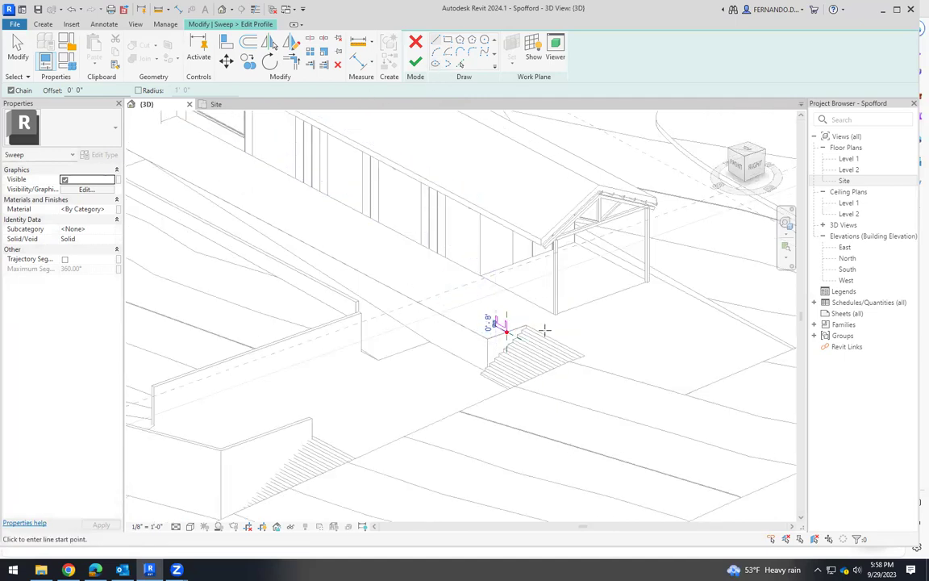
pyautogui.press('Escape')
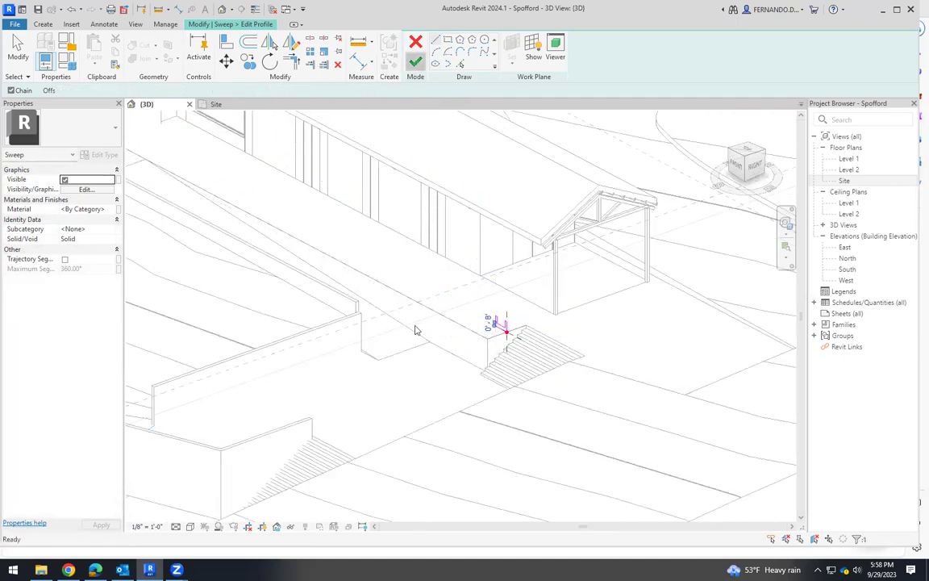
pyautogui.press('Escape')
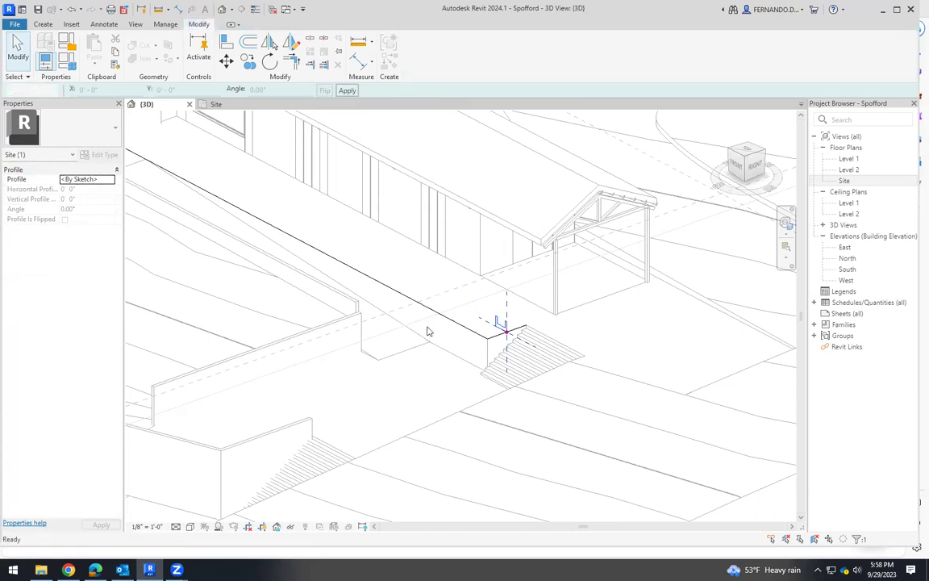
pyautogui.scroll(-2, 573, 391)
pyautogui.press('Escape')
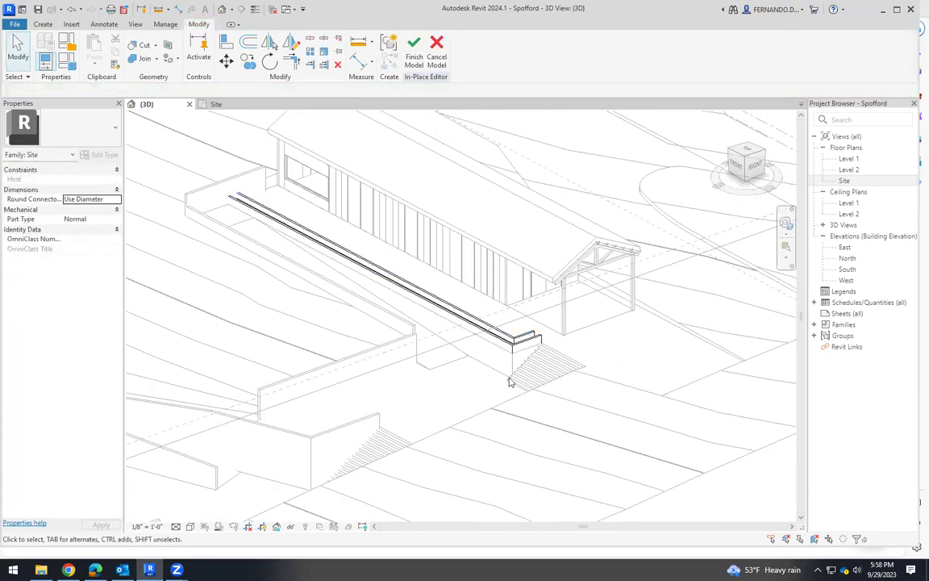
# Shorten the sweep's long path segment to end where the ramp meets its upper landing, and finish the in-place model without saving the project
pyautogui.click(245, 204)
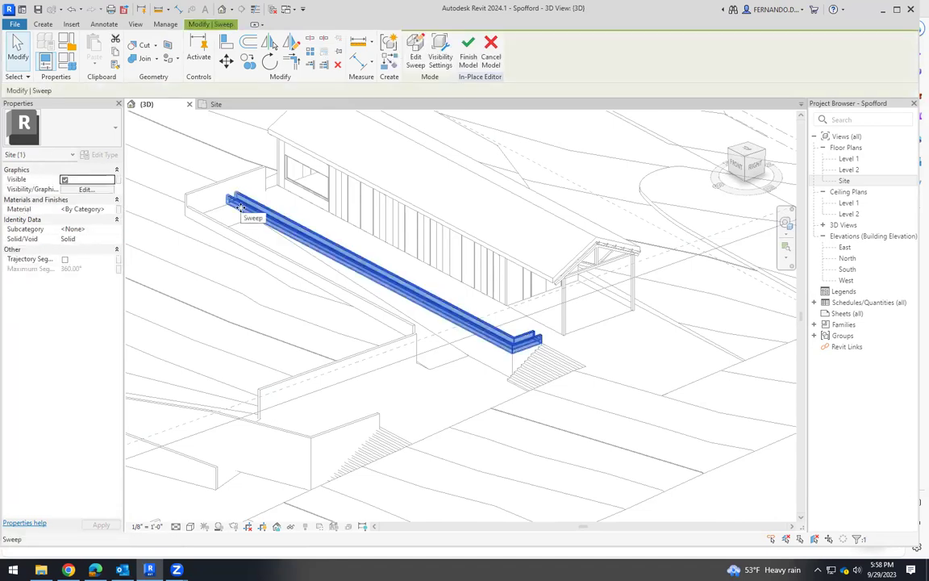
pyautogui.scroll(1, 265, 237)
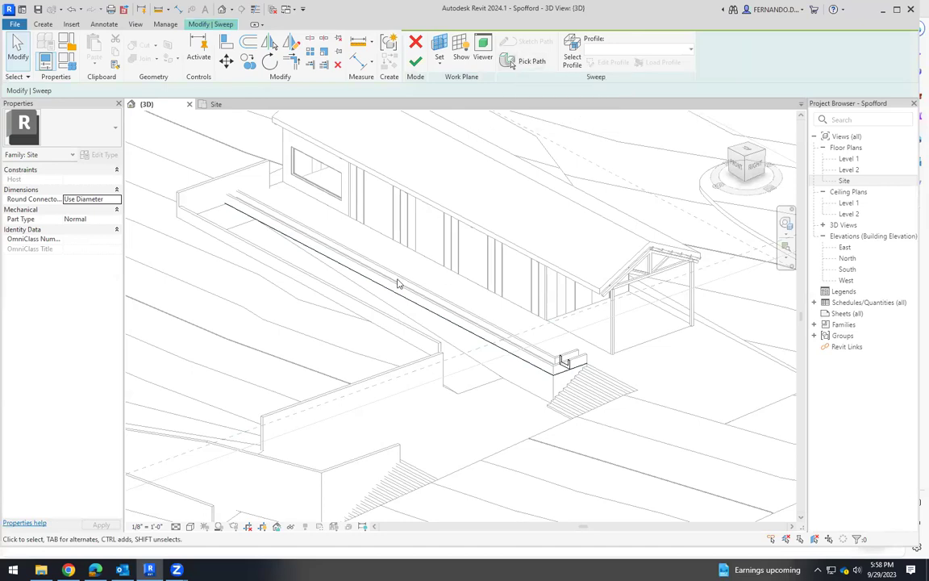
pyautogui.scroll(4, 210, 205)
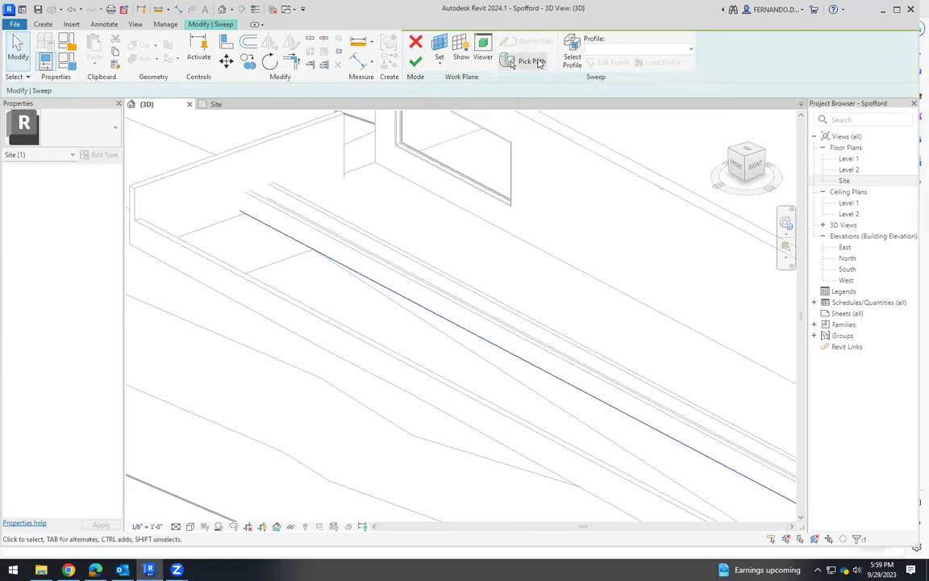
pyautogui.click(537, 63)
pyautogui.click(338, 264)
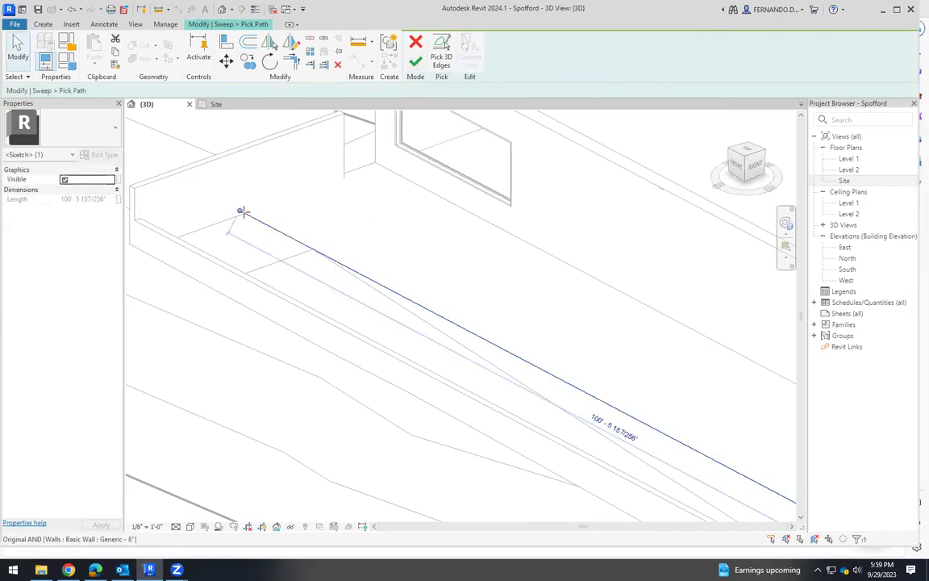
pyautogui.hotkey('ctrl', 'z')
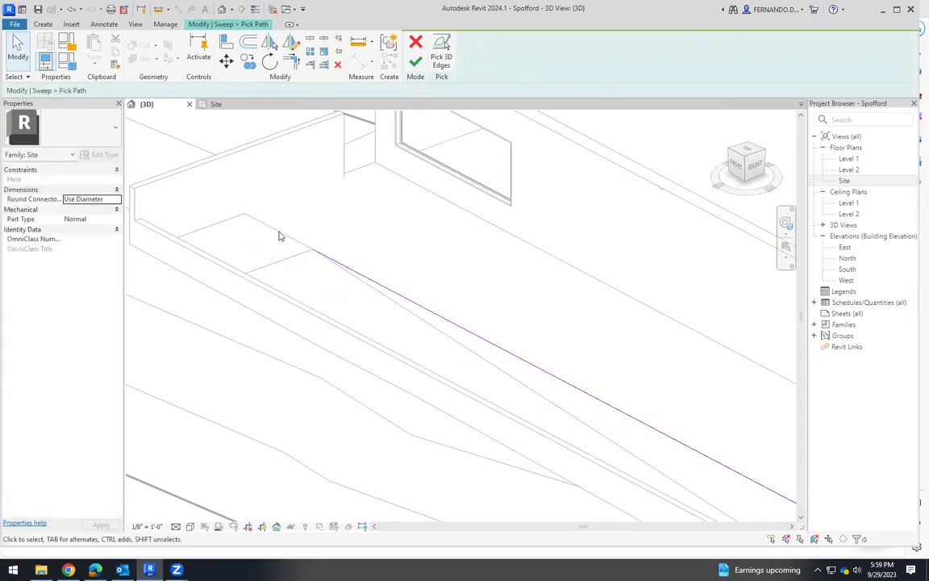
pyautogui.scroll(-4, 306, 270)
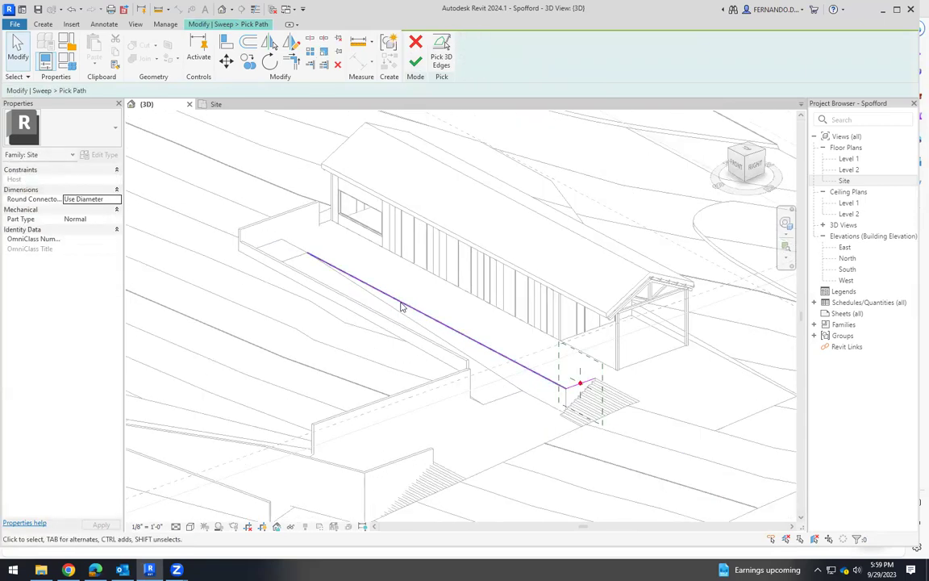
pyautogui.click(413, 64)
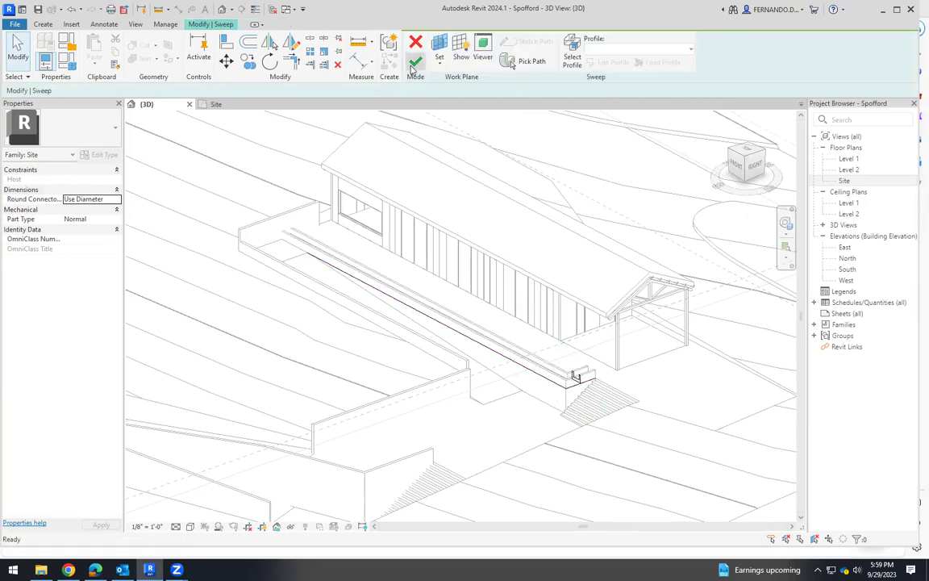
pyautogui.click(416, 65)
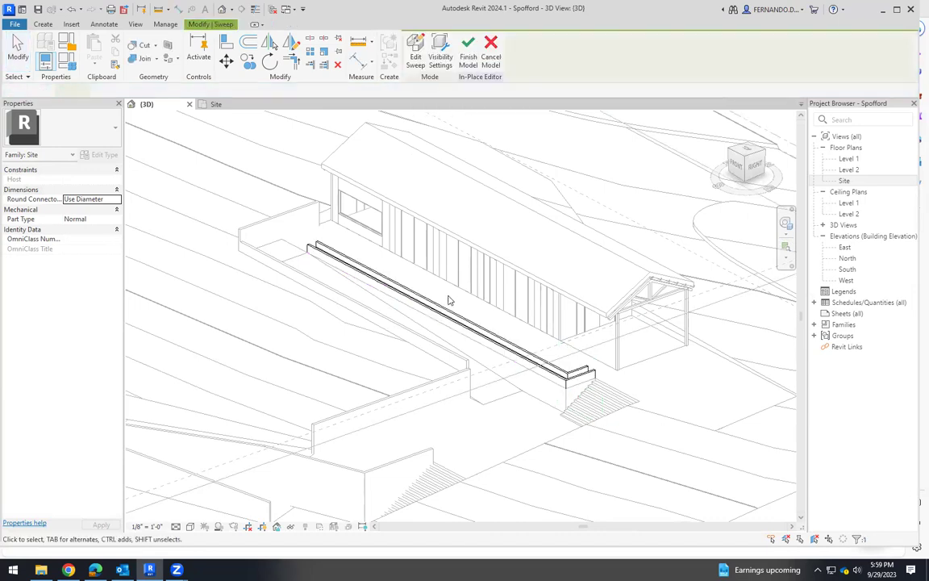
pyautogui.click(379, 269)
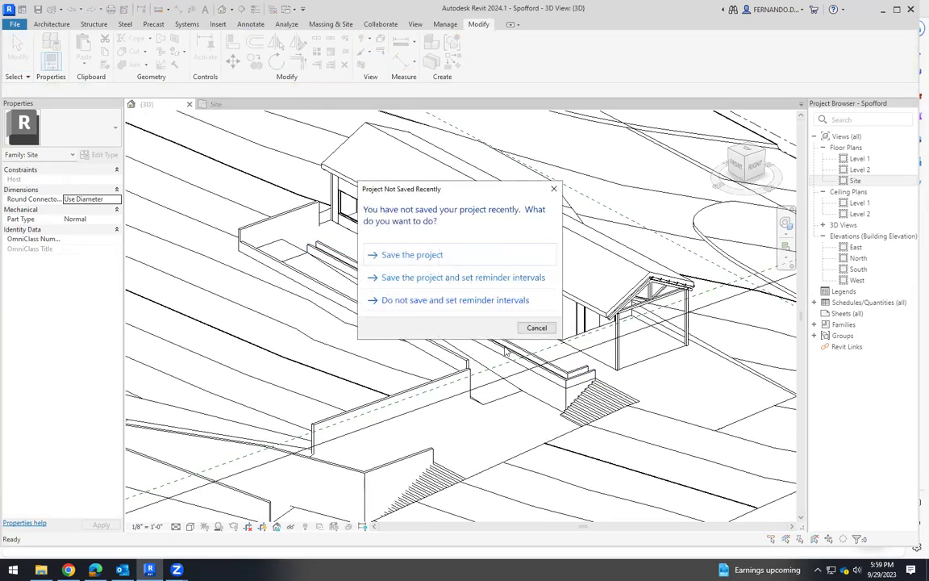
pyautogui.click(535, 329)
# Examine the finished U-shaped sweep beside the building, along with the ramps, stairs and terraces across the site, from several angles
pyautogui.keyDown('shift'); pyautogui.moveTo(498, 411); pyautogui.dragTo(627, 385, button='middle'); pyautogui.keyUp('shift')
pyautogui.scroll(-5, 436, 339)
pyautogui.scroll(2, 626, 385)
pyautogui.scroll(6, 476, 303)
pyautogui.keyDown('shift'); pyautogui.moveTo(484, 298); pyautogui.dragTo(427, 331, button='middle'); pyautogui.keyUp('shift')
pyautogui.scroll(-3, 413, 259)
pyautogui.keyDown('shift'); pyautogui.moveTo(489, 363); pyautogui.dragTo(661, 379, button='middle'); pyautogui.keyUp('shift')
pyautogui.keyDown('shift'); pyautogui.moveTo(366, 219); pyautogui.dragTo(643, 396, button='middle'); pyautogui.keyUp('shift')
pyautogui.keyDown('shift'); pyautogui.moveTo(350, 251); pyautogui.dragTo(460, 277, button='middle'); pyautogui.keyUp('shift')
pyautogui.scroll(5, 461, 277)
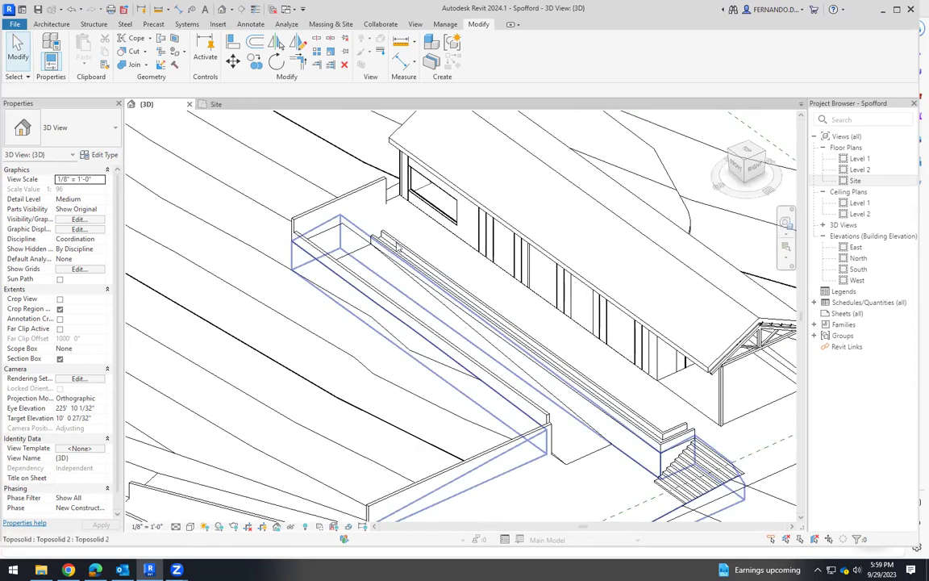
pyautogui.scroll(-3, 589, 416)
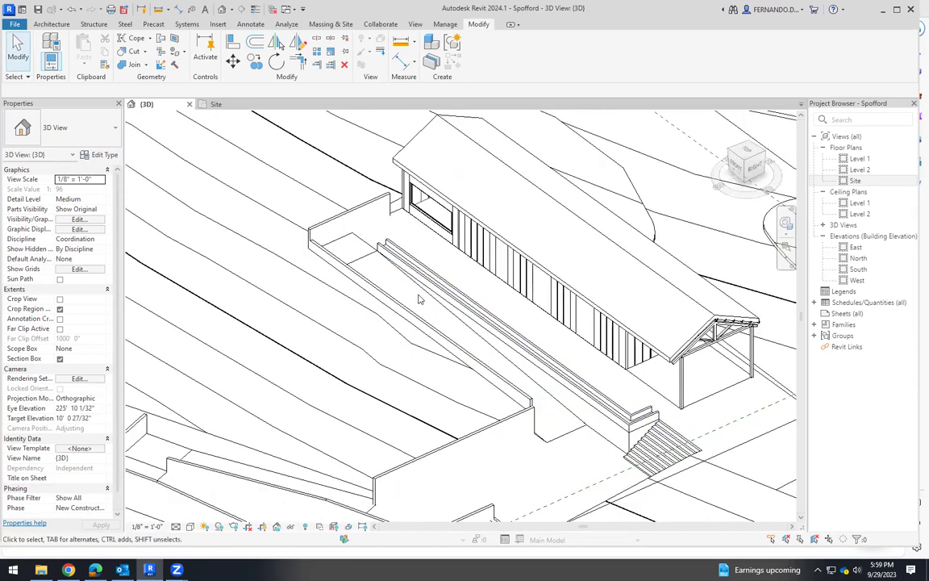
pyautogui.scroll(-4, 498, 309)
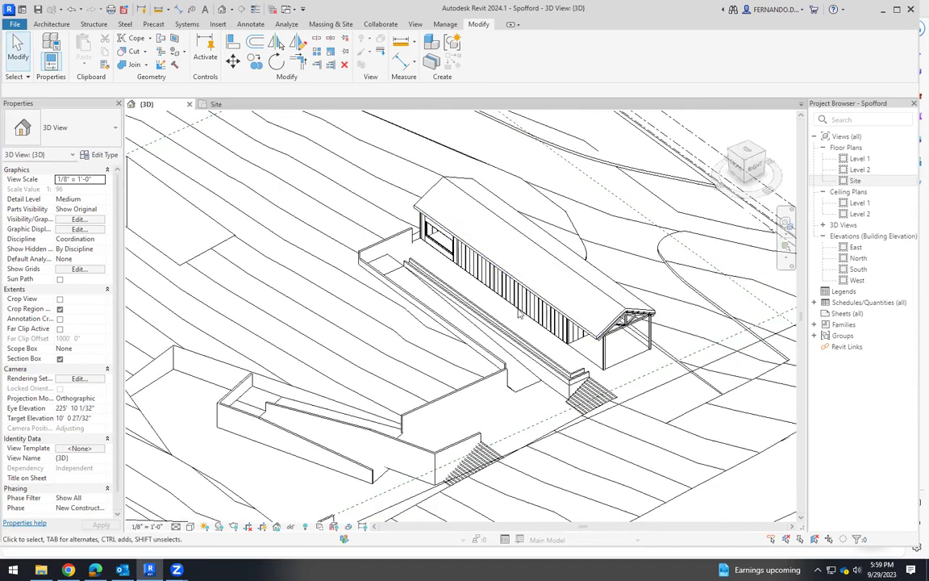
pyautogui.scroll(-2, 551, 353)
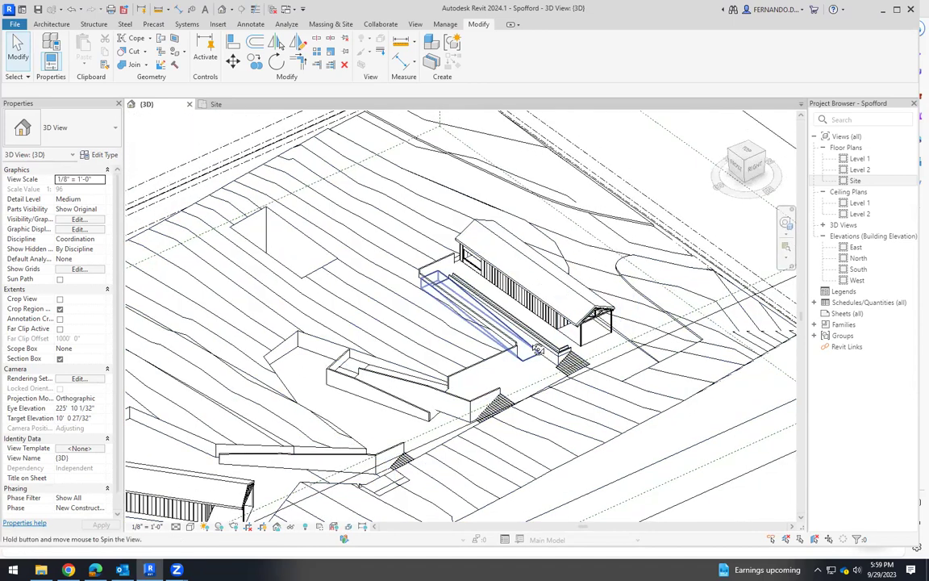
pyautogui.scroll(2, 529, 395)
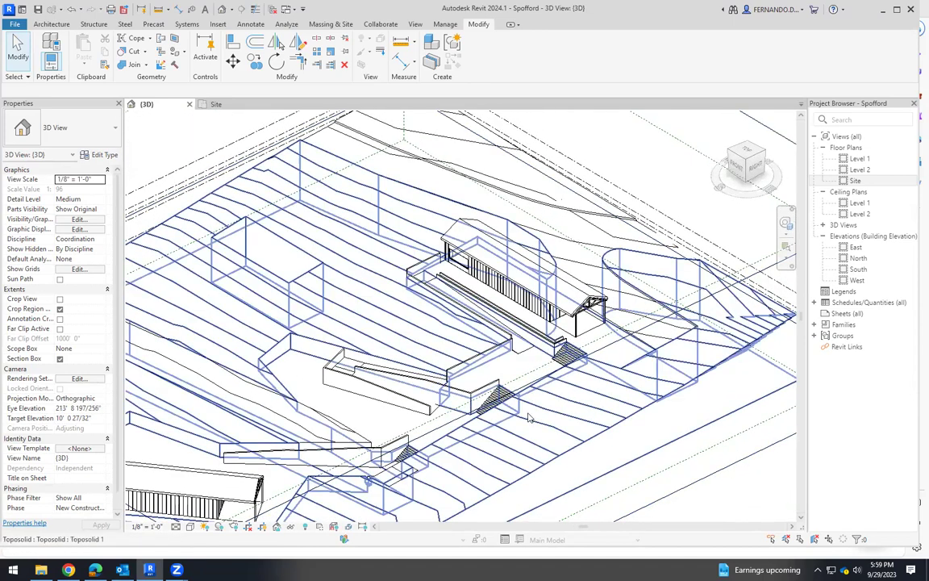